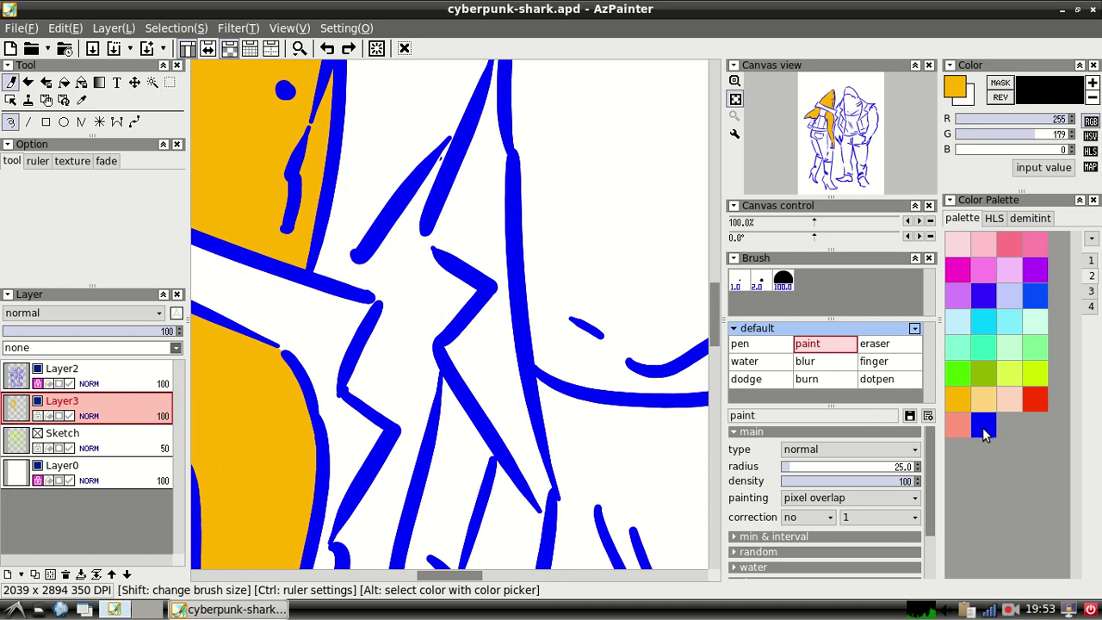
- Choose purple and paint along the inside of the shark's upper head outline, from the back of the head over the top towards the eye
{"action": "left_click", "coordinate": [1037, 398]}
{"action": "scroll", "coordinate": [439, 577], "scroll_direction": "left", "scroll_amount": 1}
{"action": "scroll", "coordinate": [438, 577], "scroll_direction": "right", "scroll_amount": 3}
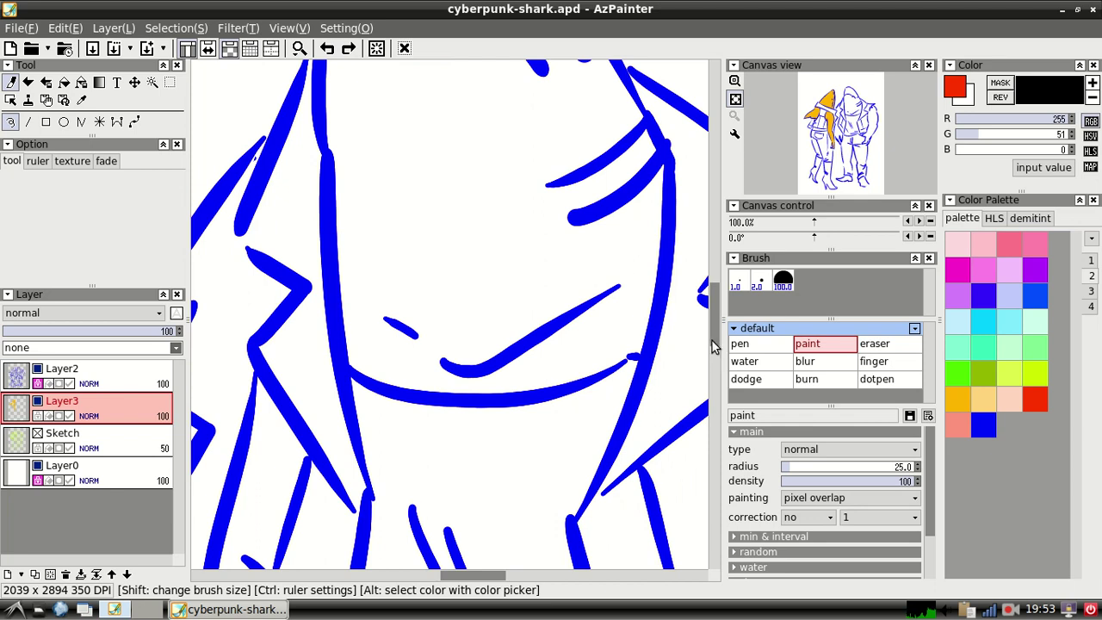
{"action": "scroll", "coordinate": [718, 320], "scroll_direction": "up", "scroll_amount": 2}
{"action": "scroll", "coordinate": [718, 320], "scroll_direction": "up", "scroll_amount": 1}
{"action": "scroll", "coordinate": [720, 316], "scroll_direction": "down", "scroll_amount": 1}
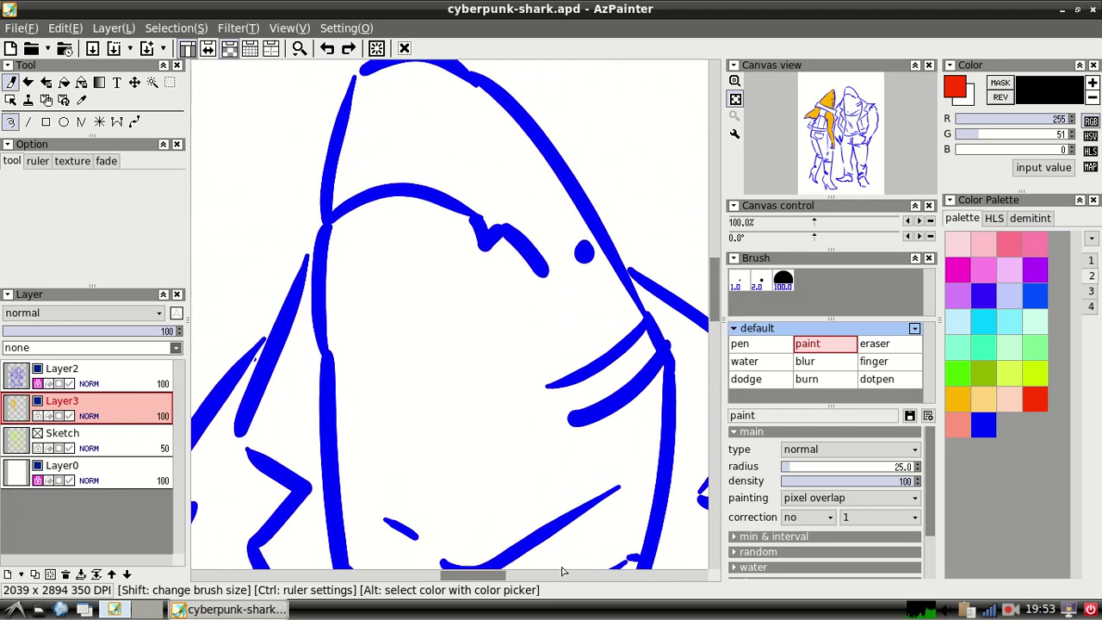
{"action": "left_click", "coordinate": [956, 377]}
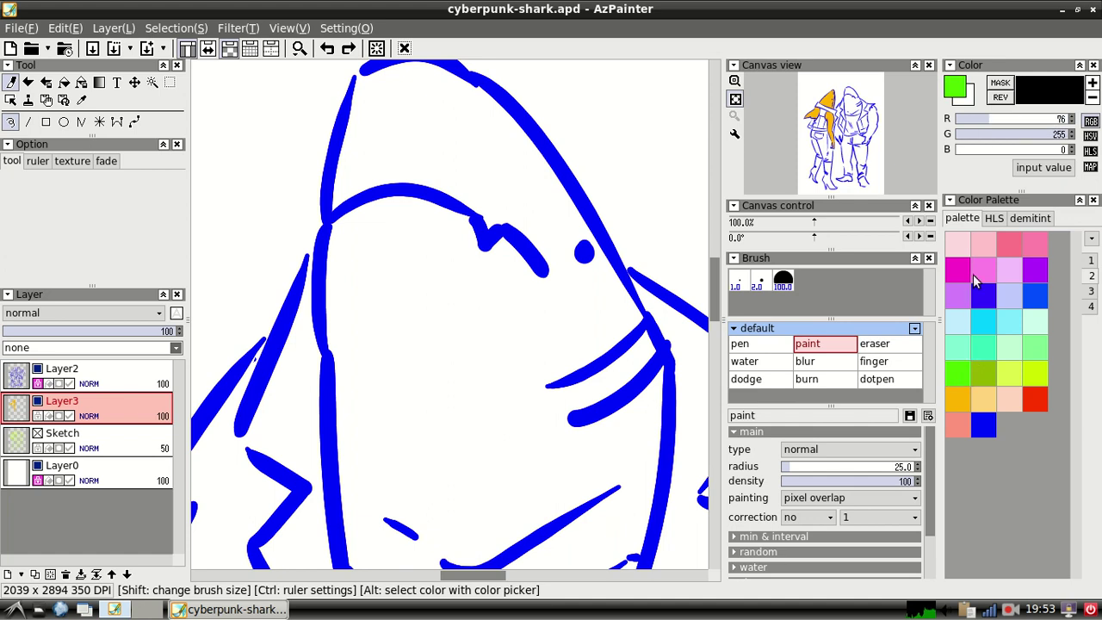
{"action": "left_click", "coordinate": [1033, 272]}
{"action": "mouse_move", "coordinate": [389, 148]}
{"action": "left_mouse_down"}
{"action": "mouse_move", "coordinate": [382, 256]}
{"action": "mouse_move", "coordinate": [376, 224]}
{"action": "mouse_move", "coordinate": [363, 303]}
{"action": "mouse_move", "coordinate": [346, 190]}
{"action": "mouse_move", "coordinate": [339, 305]}
{"action": "mouse_move", "coordinate": [327, 251]}
{"action": "mouse_move", "coordinate": [347, 342]}
{"action": "mouse_move", "coordinate": [331, 333]}
{"action": "mouse_move", "coordinate": [332, 345]}
{"action": "mouse_move", "coordinate": [332, 277]}
{"action": "mouse_move", "coordinate": [348, 251]}
{"action": "mouse_move", "coordinate": [356, 346]}
{"action": "mouse_move", "coordinate": [342, 270]}
{"action": "mouse_move", "coordinate": [355, 152]}
{"action": "mouse_move", "coordinate": [345, 173]}
{"action": "mouse_move", "coordinate": [369, 79]}
{"action": "mouse_move", "coordinate": [363, 91]}
{"action": "mouse_move", "coordinate": [380, 80]}
{"action": "mouse_move", "coordinate": [363, 85]}
{"action": "mouse_move", "coordinate": [390, 70]}
{"action": "mouse_move", "coordinate": [360, 84]}
{"action": "mouse_move", "coordinate": [385, 74]}
{"action": "mouse_move", "coordinate": [362, 84]}
{"action": "mouse_move", "coordinate": [394, 76]}
{"action": "mouse_move", "coordinate": [377, 83]}
{"action": "mouse_move", "coordinate": [433, 90]}
{"action": "left_mouse_up"}
{"action": "left_click_drag", "start_coordinate": [717, 274], "coordinate": [714, 258]}
{"action": "mouse_move", "coordinate": [435, 166]}
{"action": "left_mouse_down"}
{"action": "mouse_move", "coordinate": [389, 153]}
{"action": "mouse_move", "coordinate": [455, 162]}
{"action": "mouse_move", "coordinate": [485, 194]}
{"action": "mouse_move", "coordinate": [500, 191]}
{"action": "mouse_move", "coordinate": [519, 225]}
{"action": "mouse_move", "coordinate": [511, 200]}
{"action": "mouse_move", "coordinate": [480, 170]}
{"action": "mouse_move", "coordinate": [568, 294]}
{"action": "mouse_move", "coordinate": [539, 230]}
{"action": "mouse_move", "coordinate": [574, 310]}
{"action": "mouse_move", "coordinate": [527, 221]}
{"action": "mouse_move", "coordinate": [578, 296]}
{"action": "mouse_move", "coordinate": [537, 243]}
{"action": "mouse_move", "coordinate": [608, 372]}
{"action": "left_mouse_up"}
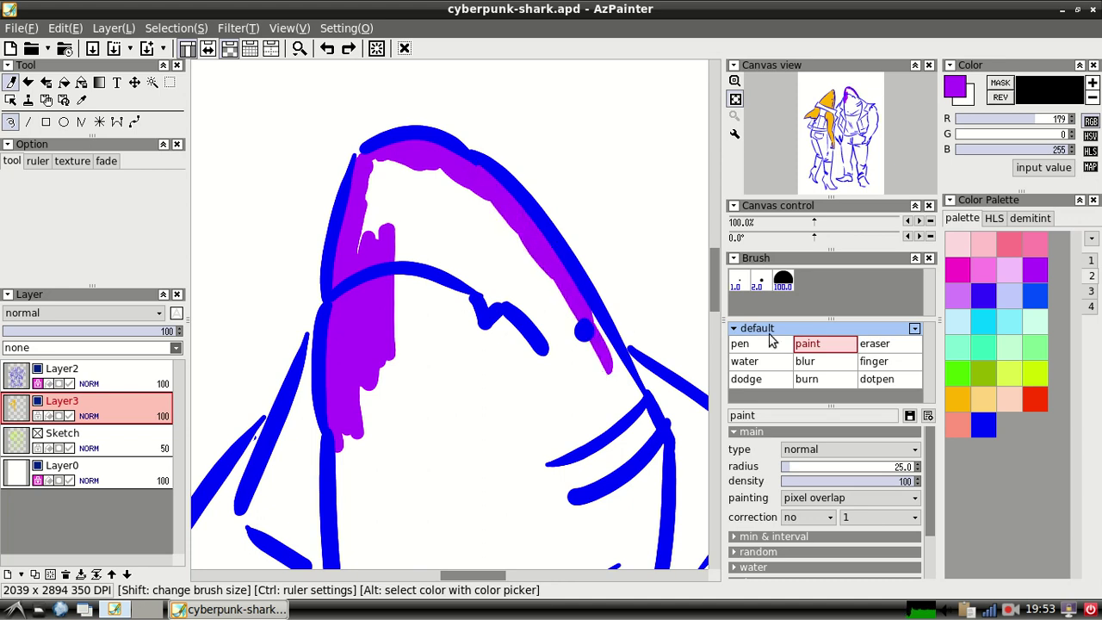
- Continue the purple border around the shark's gill lines, down the snout side, along the lower jaw and up the back of the head
{"action": "left_click_drag", "start_coordinate": [717, 303], "coordinate": [720, 324]}
{"action": "mouse_move", "coordinate": [589, 179]}
{"action": "left_mouse_down"}
{"action": "mouse_move", "coordinate": [614, 233]}
{"action": "mouse_move", "coordinate": [589, 177]}
{"action": "mouse_move", "coordinate": [610, 196]}
{"action": "mouse_move", "coordinate": [582, 166]}
{"action": "mouse_move", "coordinate": [658, 294]}
{"action": "mouse_move", "coordinate": [634, 227]}
{"action": "mouse_move", "coordinate": [651, 282]}
{"action": "mouse_move", "coordinate": [643, 312]}
{"action": "mouse_move", "coordinate": [622, 291]}
{"action": "mouse_move", "coordinate": [644, 272]}
{"action": "mouse_move", "coordinate": [531, 320]}
{"action": "mouse_move", "coordinate": [586, 309]}
{"action": "mouse_move", "coordinate": [578, 333]}
{"action": "mouse_move", "coordinate": [630, 299]}
{"action": "mouse_move", "coordinate": [616, 320]}
{"action": "mouse_move", "coordinate": [597, 298]}
{"action": "mouse_move", "coordinate": [624, 264]}
{"action": "left_mouse_up"}
{"action": "mouse_move", "coordinate": [558, 351]}
{"action": "left_mouse_down"}
{"action": "mouse_move", "coordinate": [602, 351]}
{"action": "mouse_move", "coordinate": [659, 309]}
{"action": "mouse_move", "coordinate": [645, 392]}
{"action": "mouse_move", "coordinate": [656, 392]}
{"action": "mouse_move", "coordinate": [639, 449]}
{"action": "mouse_move", "coordinate": [604, 498]}
{"action": "left_mouse_up"}
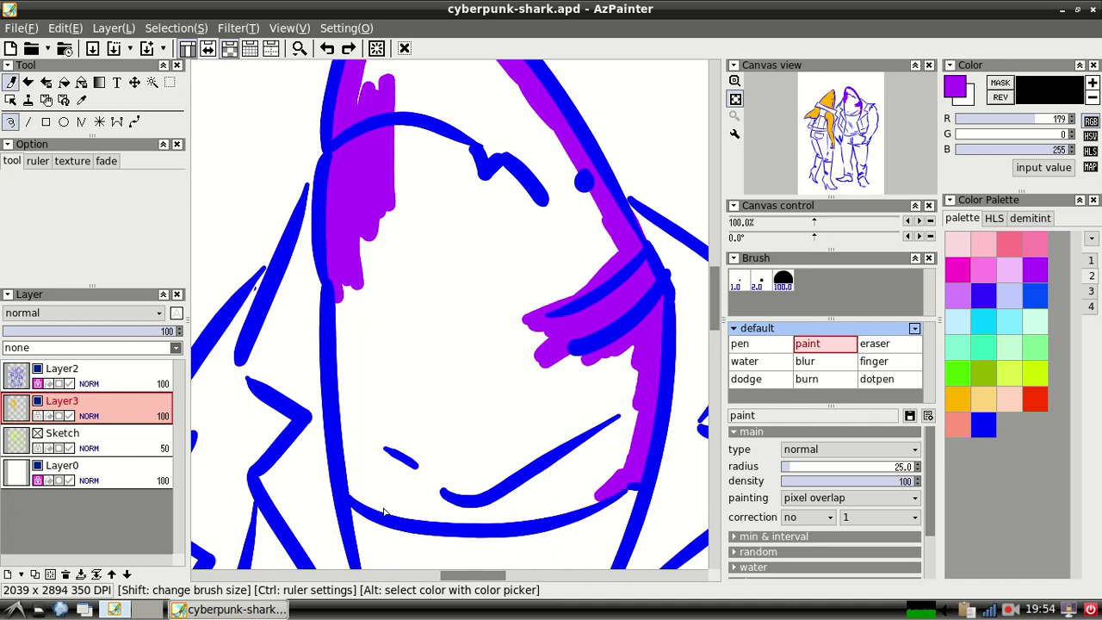
{"action": "mouse_move", "coordinate": [340, 306]}
{"action": "left_mouse_down"}
{"action": "mouse_move", "coordinate": [353, 331]}
{"action": "mouse_move", "coordinate": [352, 271]}
{"action": "mouse_move", "coordinate": [340, 380]}
{"action": "mouse_move", "coordinate": [365, 497]}
{"action": "mouse_move", "coordinate": [342, 488]}
{"action": "mouse_move", "coordinate": [347, 479]}
{"action": "mouse_move", "coordinate": [401, 507]}
{"action": "mouse_move", "coordinate": [391, 513]}
{"action": "mouse_move", "coordinate": [523, 520]}
{"action": "mouse_move", "coordinate": [574, 501]}
{"action": "mouse_move", "coordinate": [515, 518]}
{"action": "mouse_move", "coordinate": [564, 510]}
{"action": "mouse_move", "coordinate": [598, 484]}
{"action": "mouse_move", "coordinate": [595, 502]}
{"action": "mouse_move", "coordinate": [640, 447]}
{"action": "left_mouse_up"}
- Select the unpainted interior of the shark's head with the magic wand
{"action": "scroll", "coordinate": [713, 353], "scroll_direction": "up", "scroll_amount": 3}
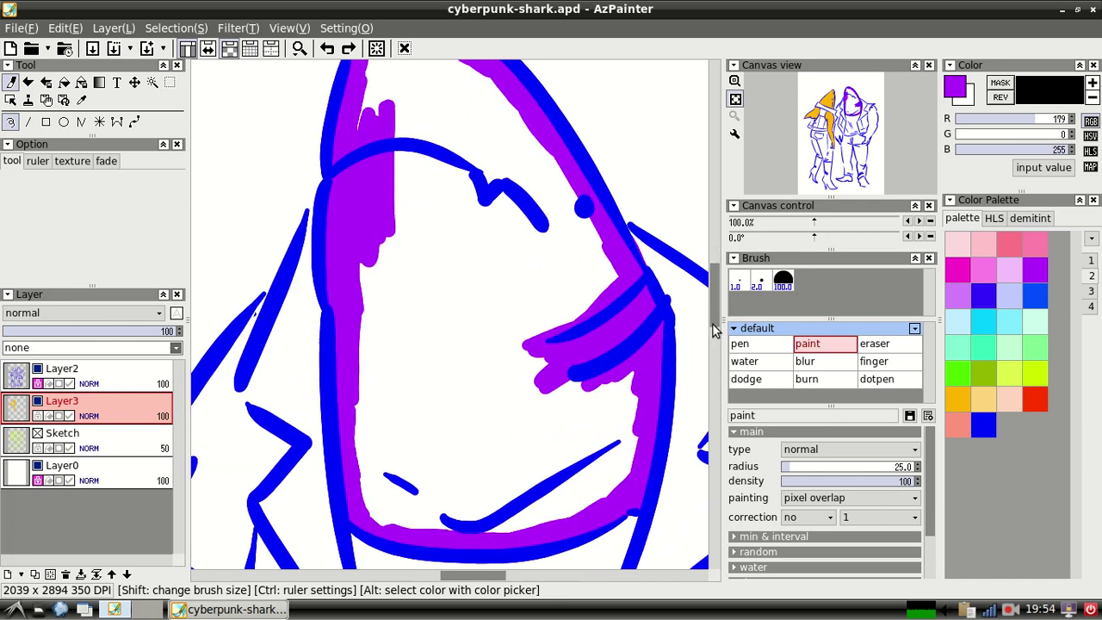
{"action": "scroll", "coordinate": [713, 320], "scroll_direction": "down", "scroll_amount": 3}
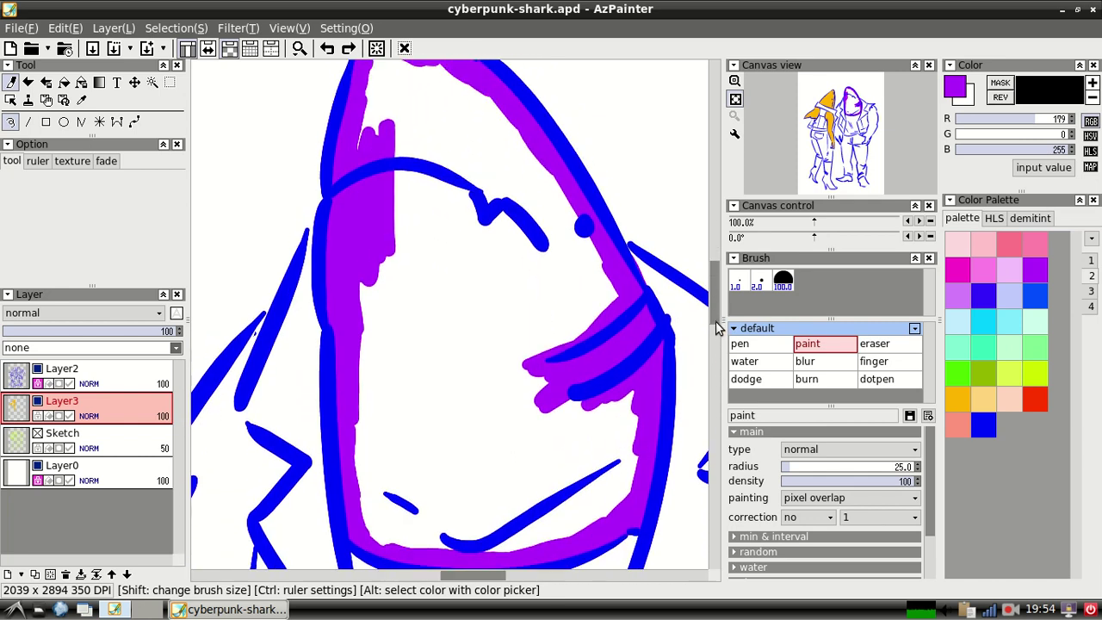
{"action": "scroll", "coordinate": [713, 310], "scroll_direction": "up", "scroll_amount": 5}
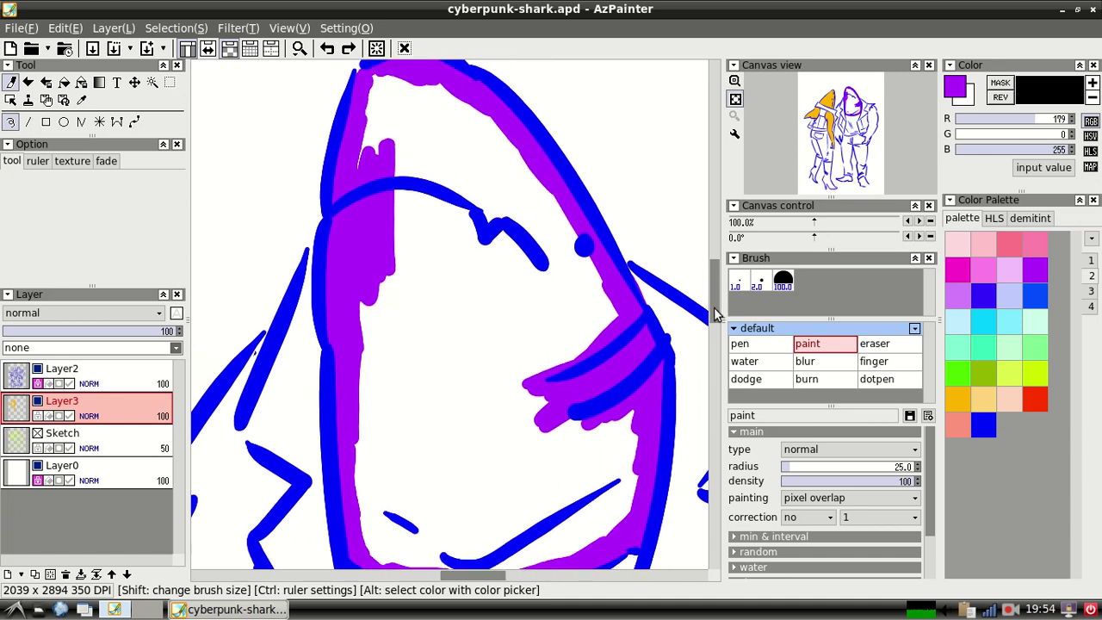
{"action": "scroll", "coordinate": [714, 315], "scroll_direction": "down", "scroll_amount": 6}
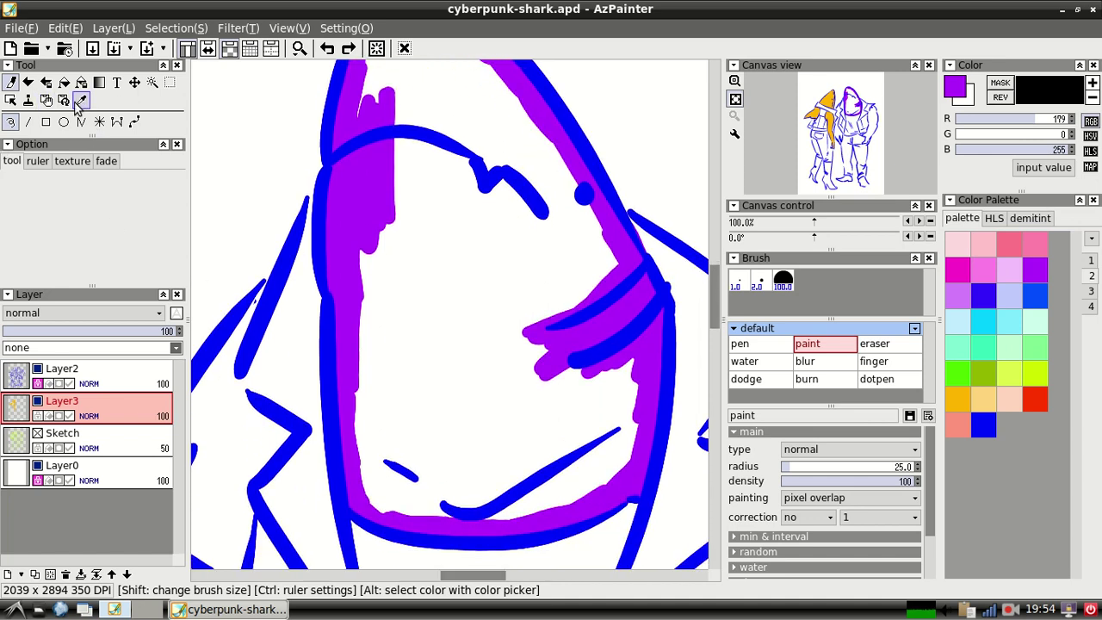
{"action": "left_click", "coordinate": [153, 81]}
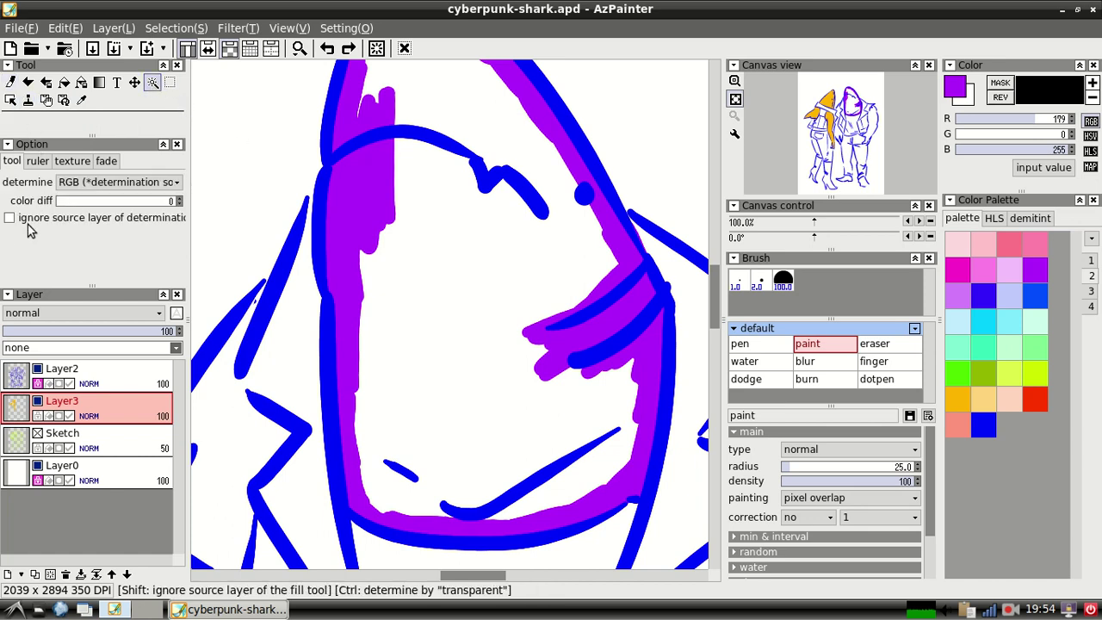
{"action": "left_click", "coordinate": [497, 139]}
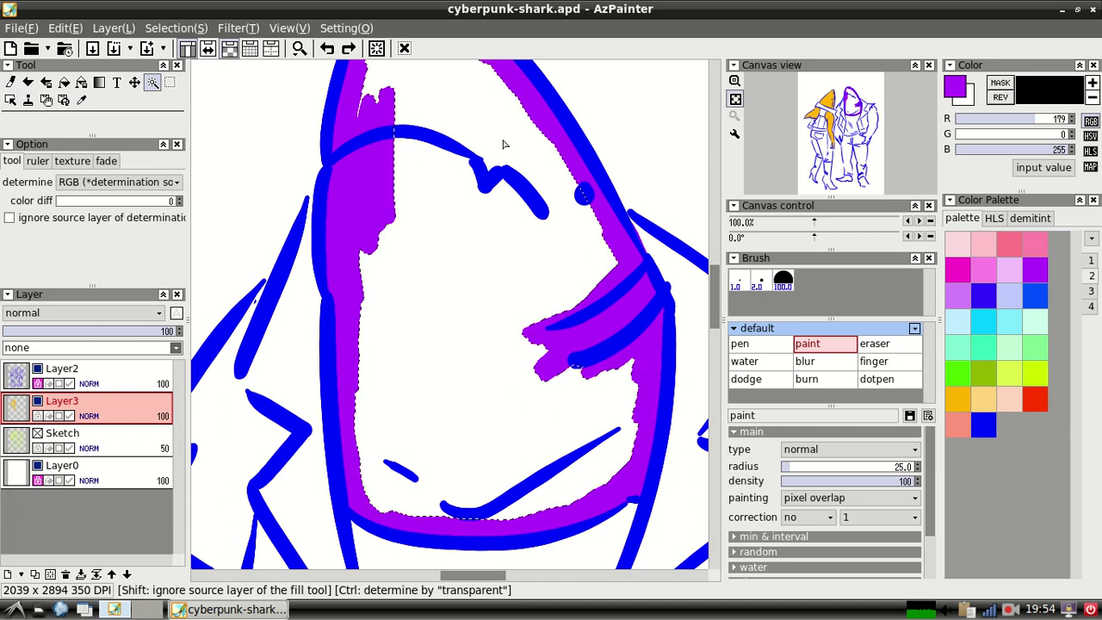
{"action": "scroll", "coordinate": [718, 281], "scroll_direction": "up", "scroll_amount": 3}
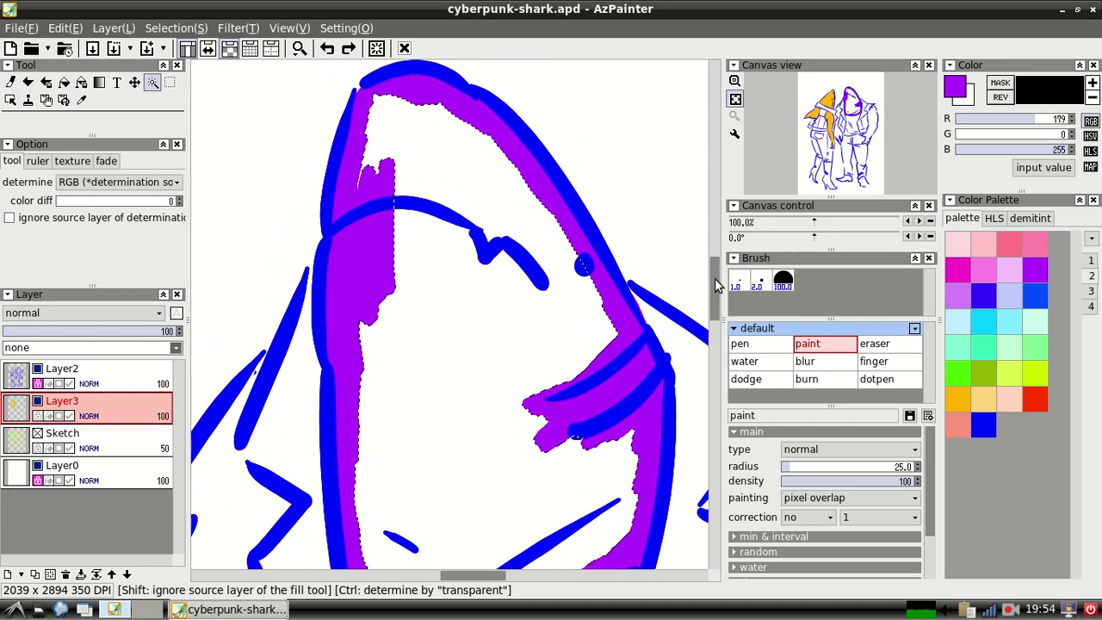
- Expand the head selection by a few pixels so it overlaps the painted border
{"action": "left_click", "coordinate": [176, 27]}
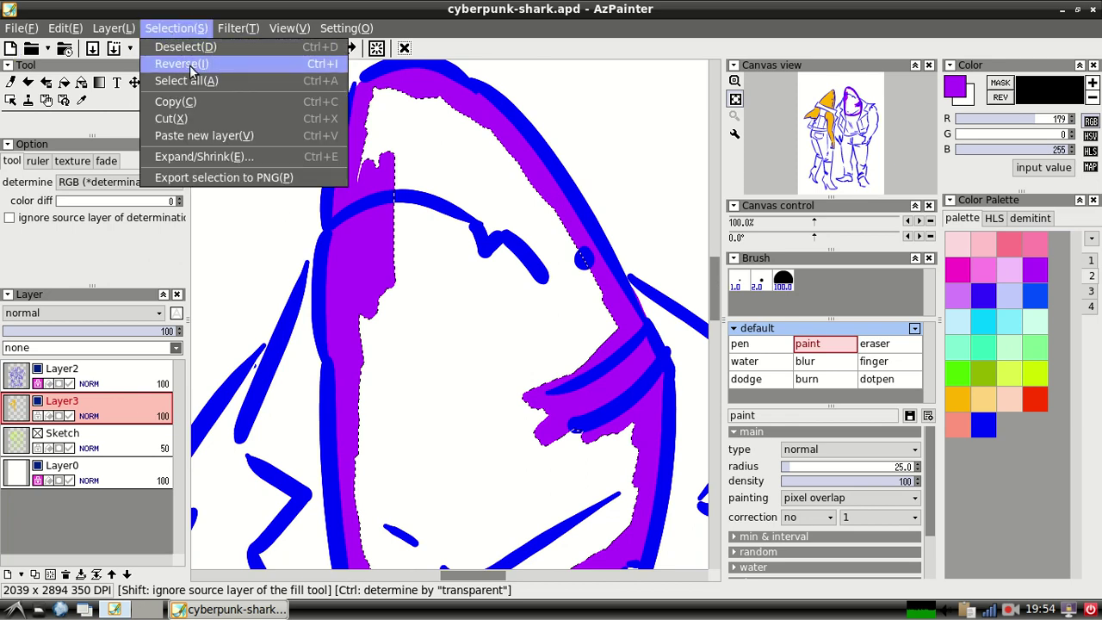
{"action": "left_click", "coordinate": [217, 156]}
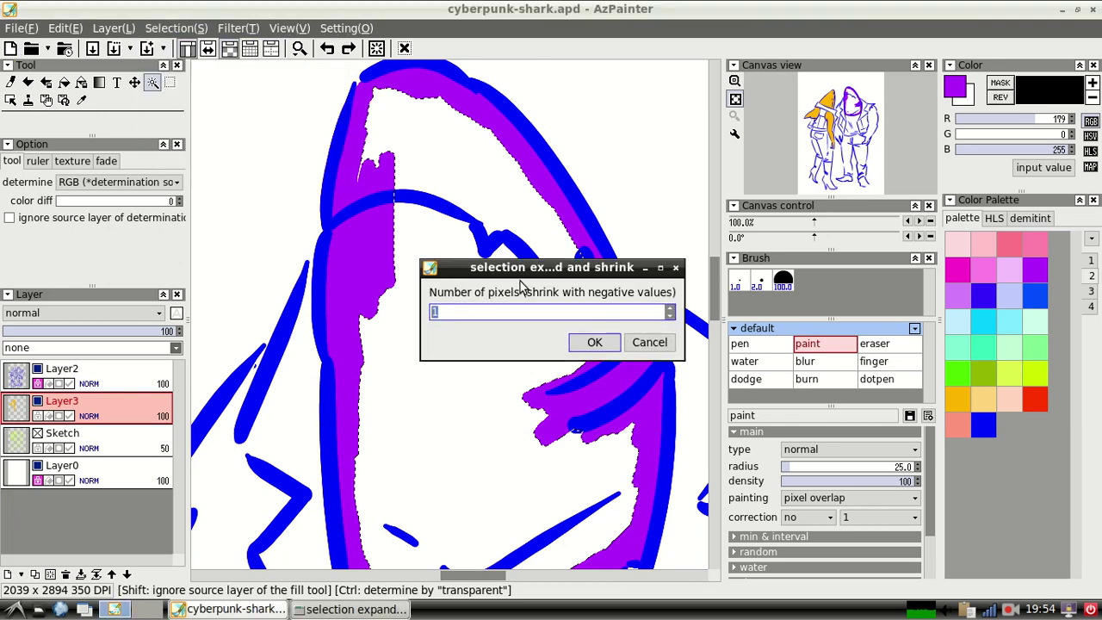
{"action": "left_click", "coordinate": [671, 309]}
{"action": "left_click", "coordinate": [671, 308]}
{"action": "left_click", "coordinate": [670, 309]}
{"action": "left_click", "coordinate": [608, 343]}
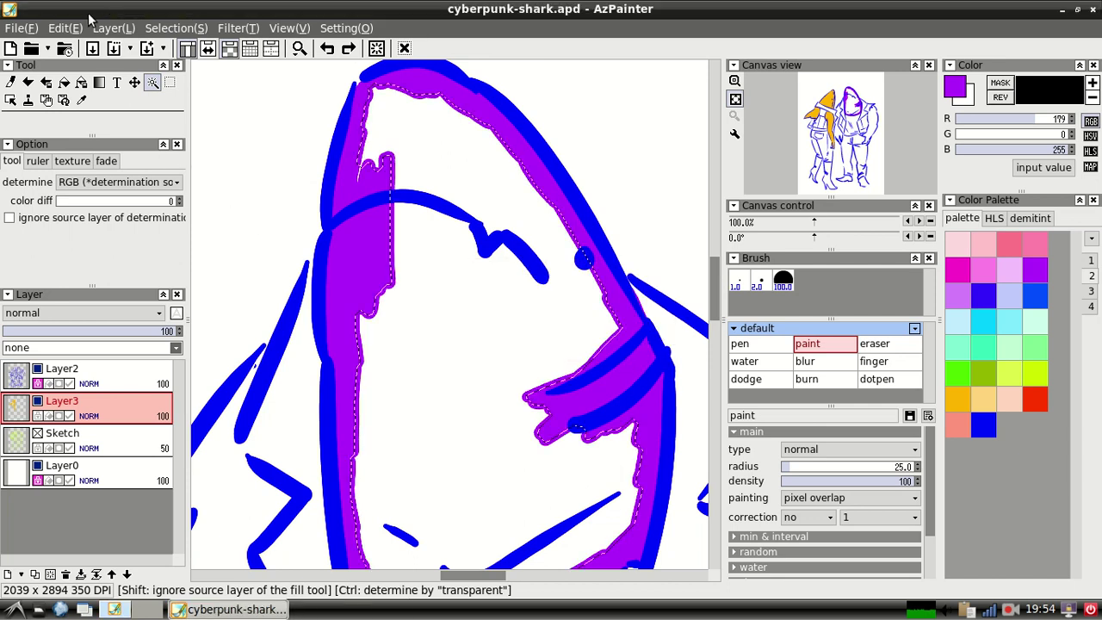
- Fill the expanded head selection with purple and clear the selection
{"action": "left_click", "coordinate": [61, 29]}
{"action": "left_click", "coordinate": [86, 106]}
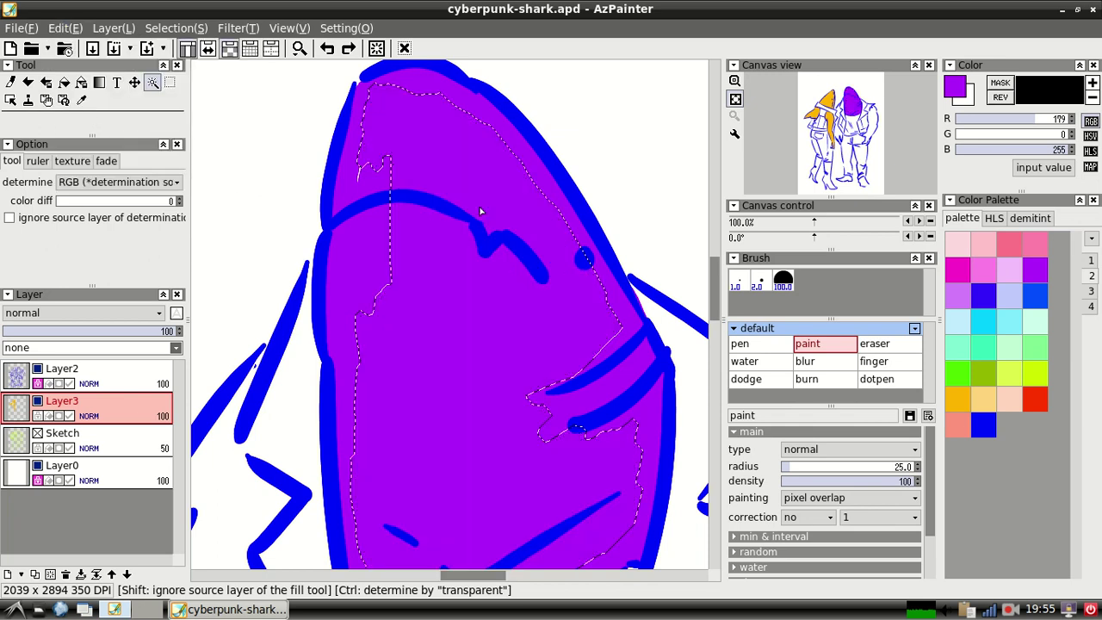
{"action": "left_click", "coordinate": [170, 31]}
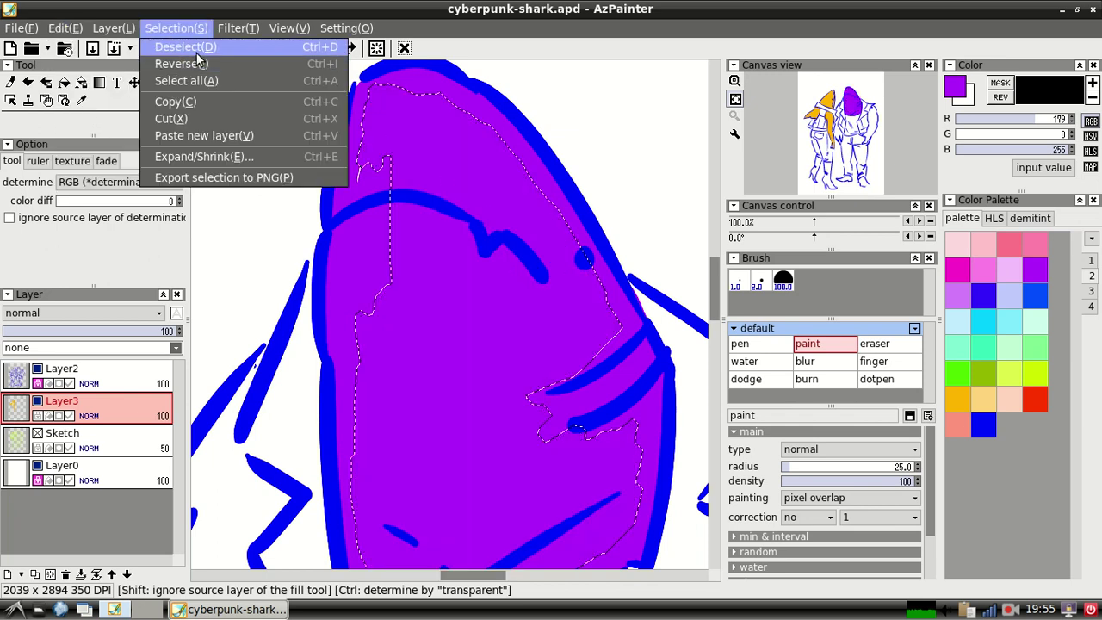
{"action": "left_click", "coordinate": [272, 48]}
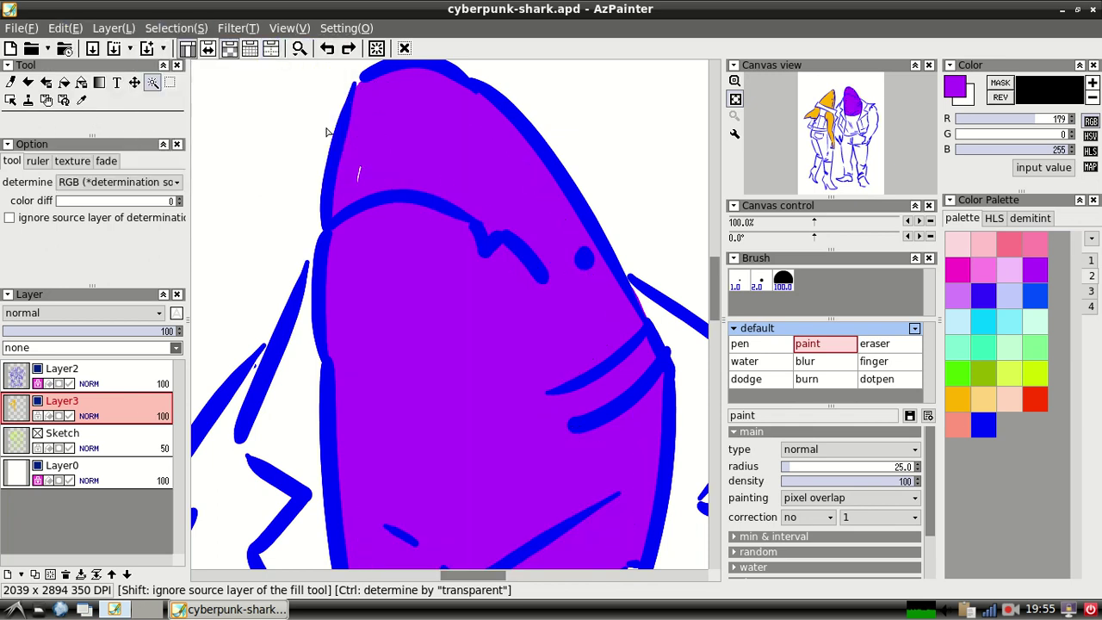
- Close the thin unpainted sliver near the back of the shark's head and clear the selection
{"action": "left_click", "coordinate": [362, 189]}
{"action": "left_click", "coordinate": [176, 28]}
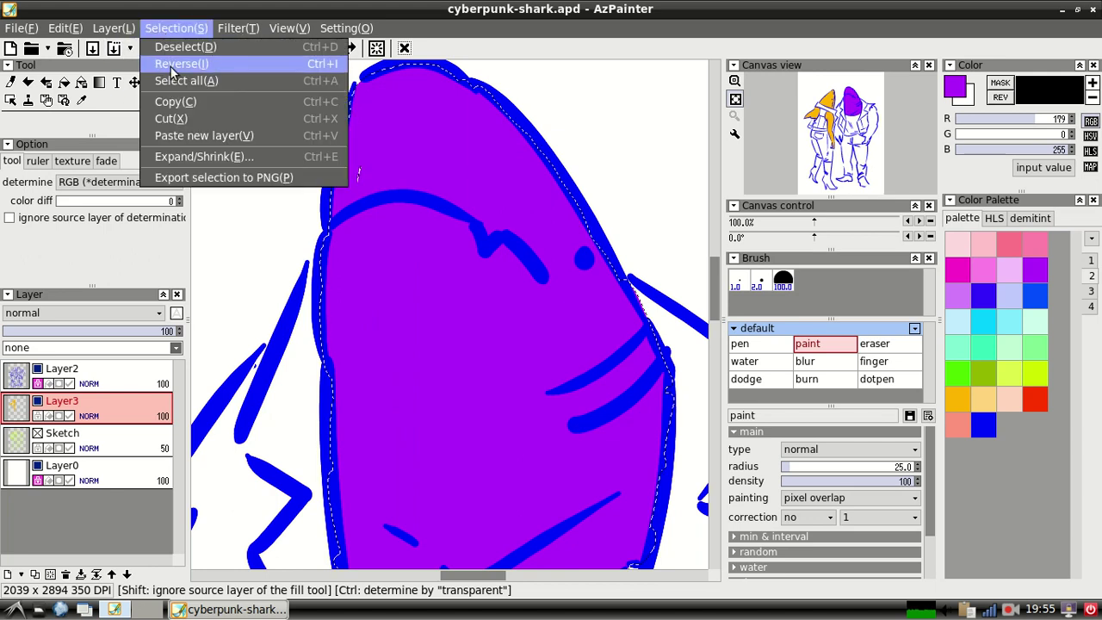
{"action": "left_click", "coordinate": [171, 47]}
- Brush purple along the inside of the shark's upper arm, below the torn shoulder edge and down both sides
{"action": "left_click", "coordinate": [11, 82]}
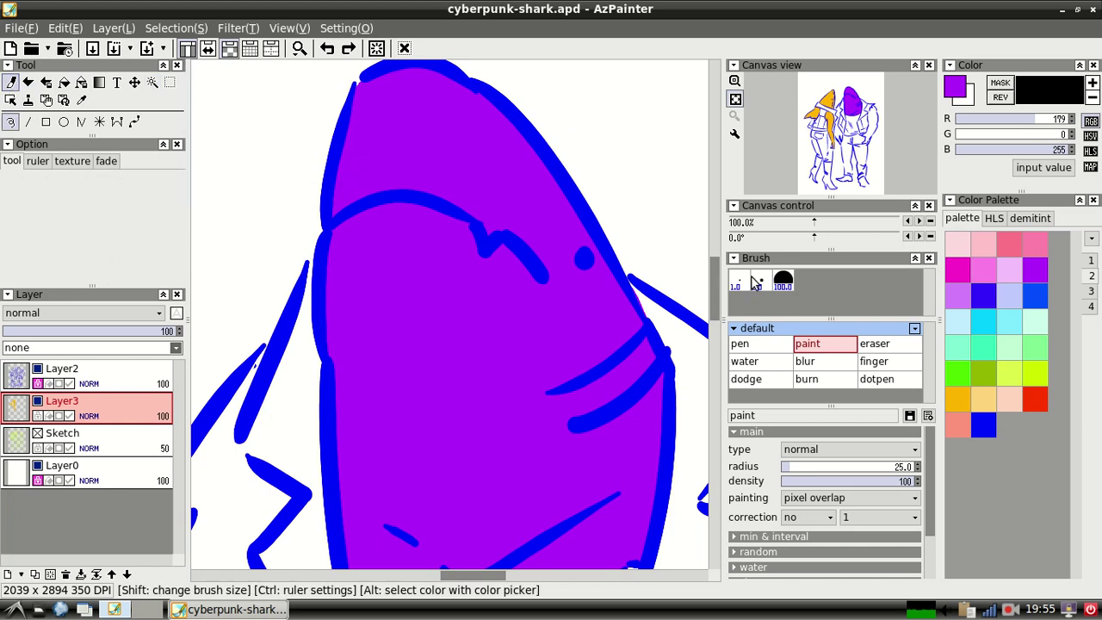
{"action": "scroll", "coordinate": [719, 293], "scroll_direction": "down", "scroll_amount": 4}
{"action": "scroll", "coordinate": [713, 314], "scroll_direction": "down", "scroll_amount": 2}
{"action": "scroll", "coordinate": [713, 314], "scroll_direction": "up", "scroll_amount": 2}
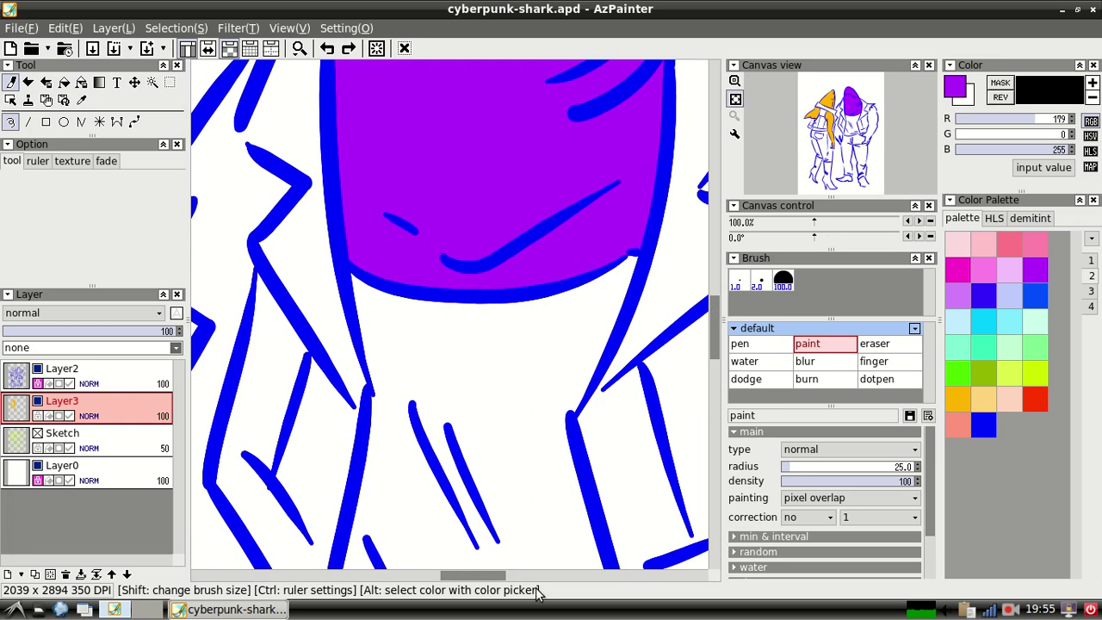
{"action": "left_click_drag", "start_coordinate": [495, 576], "coordinate": [546, 575]}
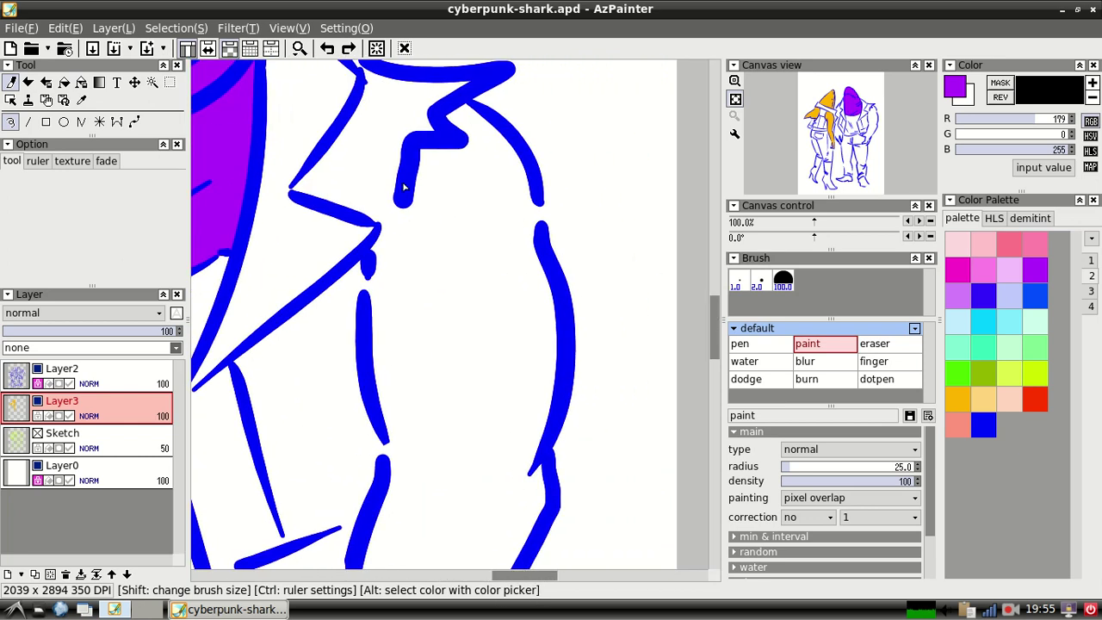
{"action": "left_click_drag", "start_coordinate": [423, 155], "coordinate": [396, 277]}
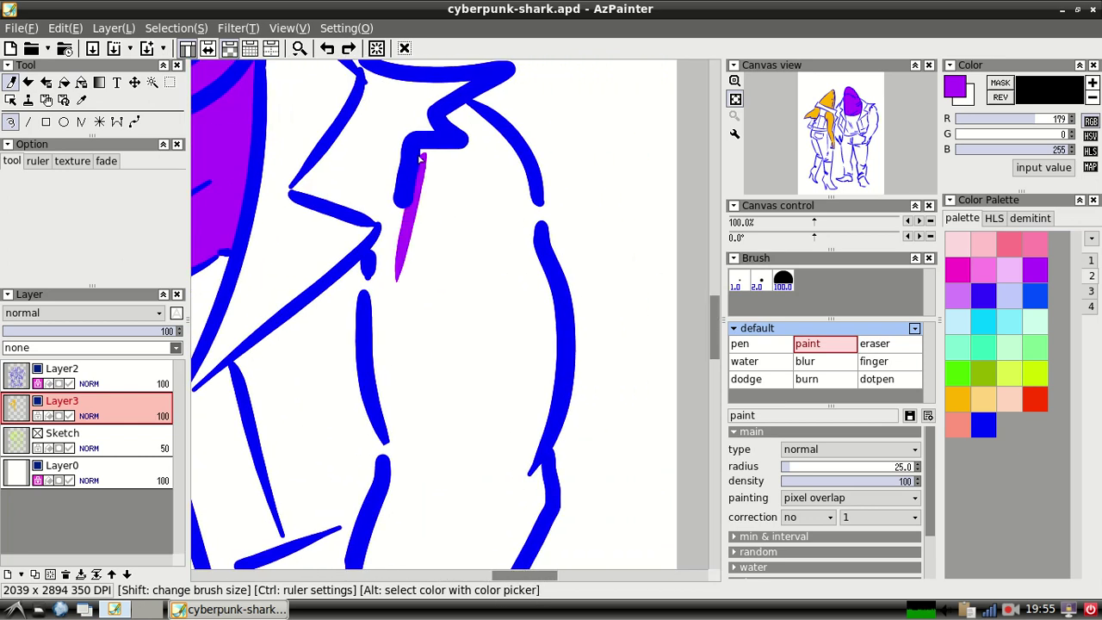
{"action": "mouse_move", "coordinate": [421, 160]}
{"action": "left_mouse_down"}
{"action": "mouse_move", "coordinate": [476, 155]}
{"action": "mouse_move", "coordinate": [452, 118]}
{"action": "mouse_move", "coordinate": [468, 110]}
{"action": "mouse_move", "coordinate": [508, 141]}
{"action": "mouse_move", "coordinate": [476, 126]}
{"action": "mouse_move", "coordinate": [473, 112]}
{"action": "mouse_move", "coordinate": [516, 189]}
{"action": "mouse_move", "coordinate": [509, 161]}
{"action": "mouse_move", "coordinate": [525, 232]}
{"action": "mouse_move", "coordinate": [515, 162]}
{"action": "mouse_move", "coordinate": [522, 210]}
{"action": "mouse_move", "coordinate": [525, 173]}
{"action": "mouse_move", "coordinate": [529, 255]}
{"action": "mouse_move", "coordinate": [531, 199]}
{"action": "left_mouse_up"}
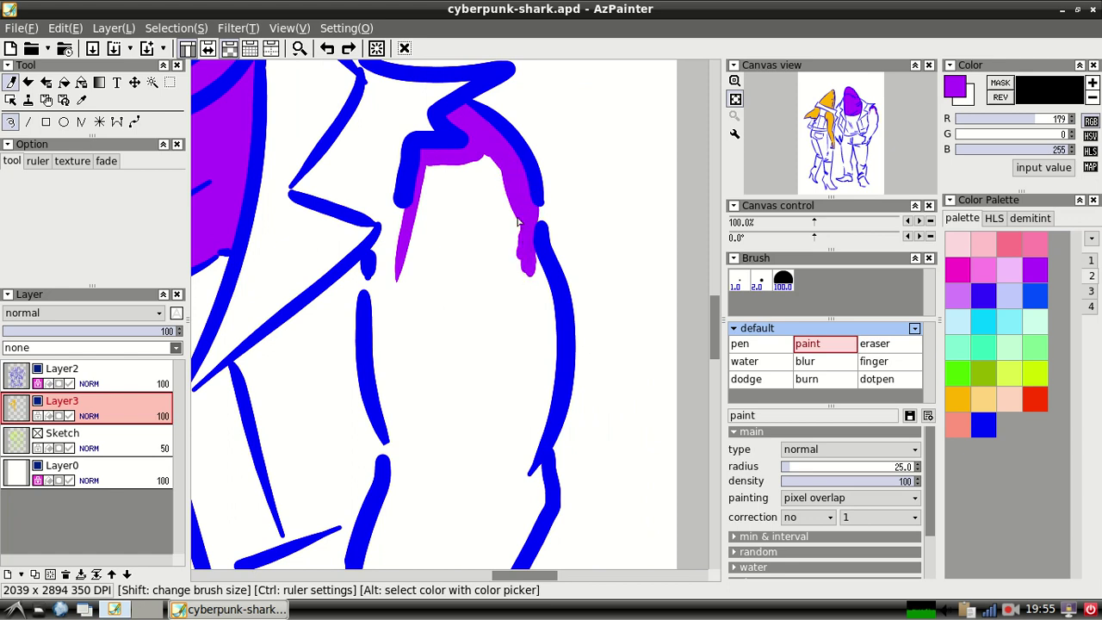
{"action": "mouse_move", "coordinate": [385, 230]}
{"action": "left_mouse_down"}
{"action": "mouse_move", "coordinate": [421, 202]}
{"action": "mouse_move", "coordinate": [380, 227]}
{"action": "mouse_move", "coordinate": [387, 255]}
{"action": "mouse_move", "coordinate": [376, 253]}
{"action": "mouse_move", "coordinate": [375, 303]}
{"action": "mouse_move", "coordinate": [383, 277]}
{"action": "mouse_move", "coordinate": [389, 310]}
{"action": "mouse_move", "coordinate": [398, 256]}
{"action": "mouse_move", "coordinate": [430, 217]}
{"action": "mouse_move", "coordinate": [423, 195]}
{"action": "mouse_move", "coordinate": [434, 171]}
{"action": "mouse_move", "coordinate": [497, 160]}
{"action": "left_mouse_up"}
- Paint purple over the outline gaps at the wrist and on both sides of the elbow
{"action": "left_click_drag", "start_coordinate": [717, 308], "coordinate": [713, 330]}
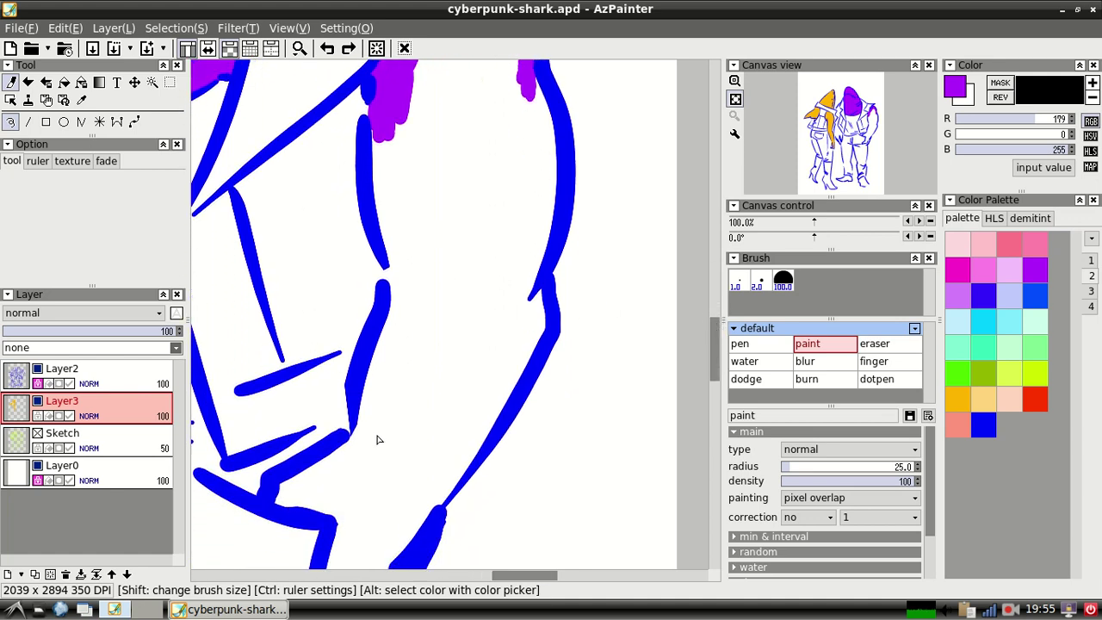
{"action": "mouse_move", "coordinate": [360, 434]}
{"action": "left_mouse_down"}
{"action": "mouse_move", "coordinate": [349, 446]}
{"action": "mouse_move", "coordinate": [367, 416]}
{"action": "left_mouse_up"}
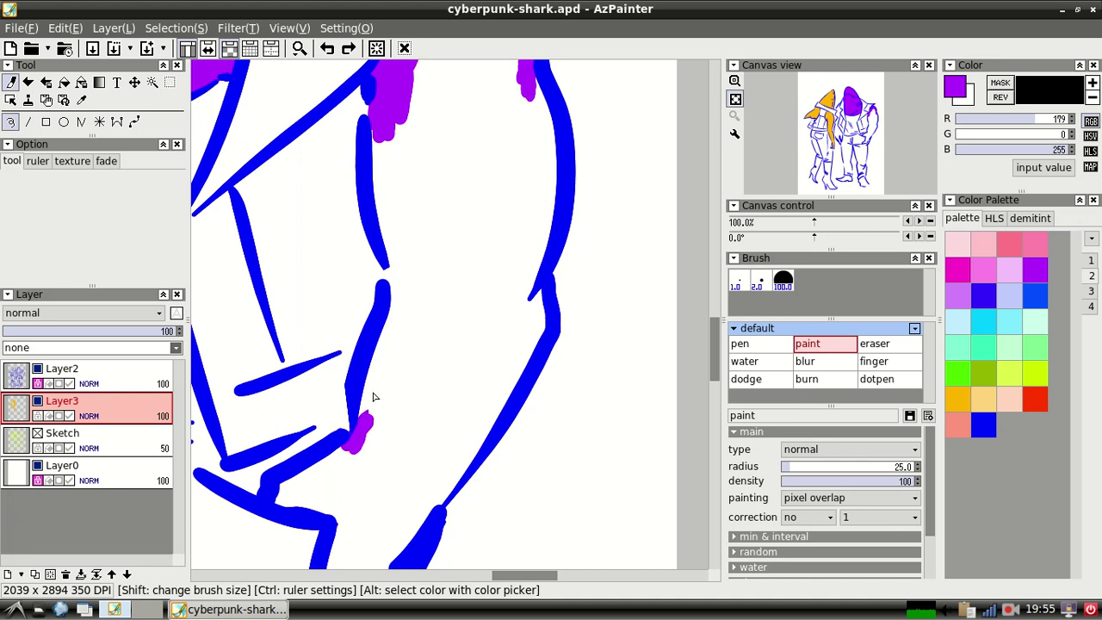
{"action": "mouse_move", "coordinate": [389, 284]}
{"action": "left_mouse_down"}
{"action": "mouse_move", "coordinate": [383, 258]}
{"action": "mouse_move", "coordinate": [390, 314]}
{"action": "left_mouse_up"}
{"action": "key", "text": "ctrl+z"}
{"action": "left_click_drag", "start_coordinate": [389, 258], "coordinate": [376, 333]}
{"action": "mouse_move", "coordinate": [541, 303]}
{"action": "left_mouse_down"}
{"action": "mouse_move", "coordinate": [528, 284]}
{"action": "mouse_move", "coordinate": [535, 343]}
{"action": "left_mouse_up"}
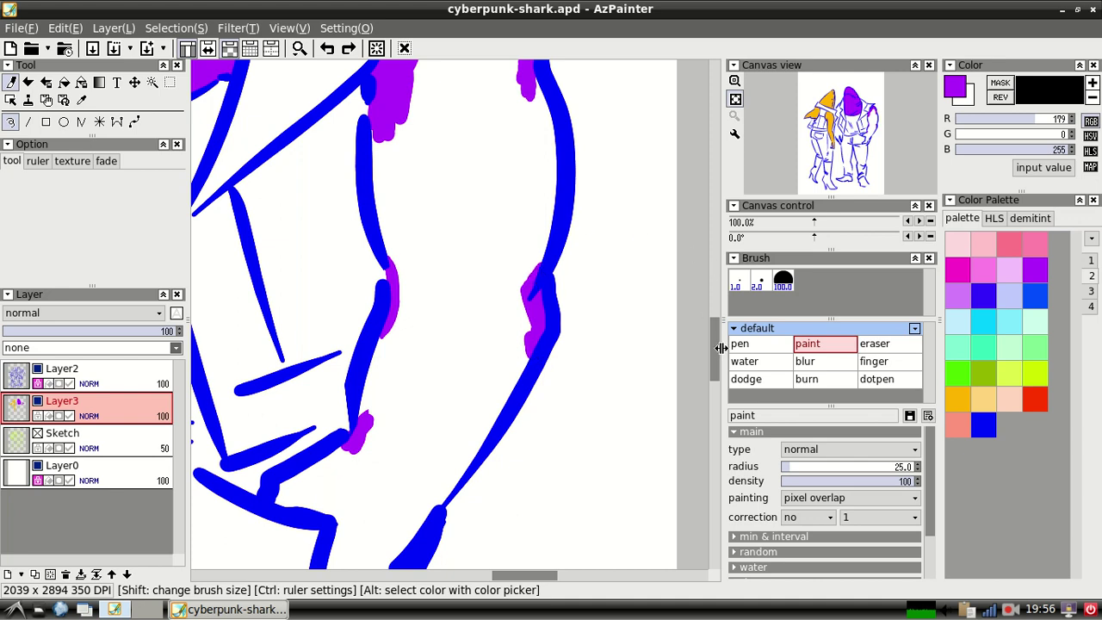
- Fill the shark's hand and wrist area with purple, up to the lower forearm
{"action": "left_click_drag", "start_coordinate": [713, 344], "coordinate": [713, 360]}
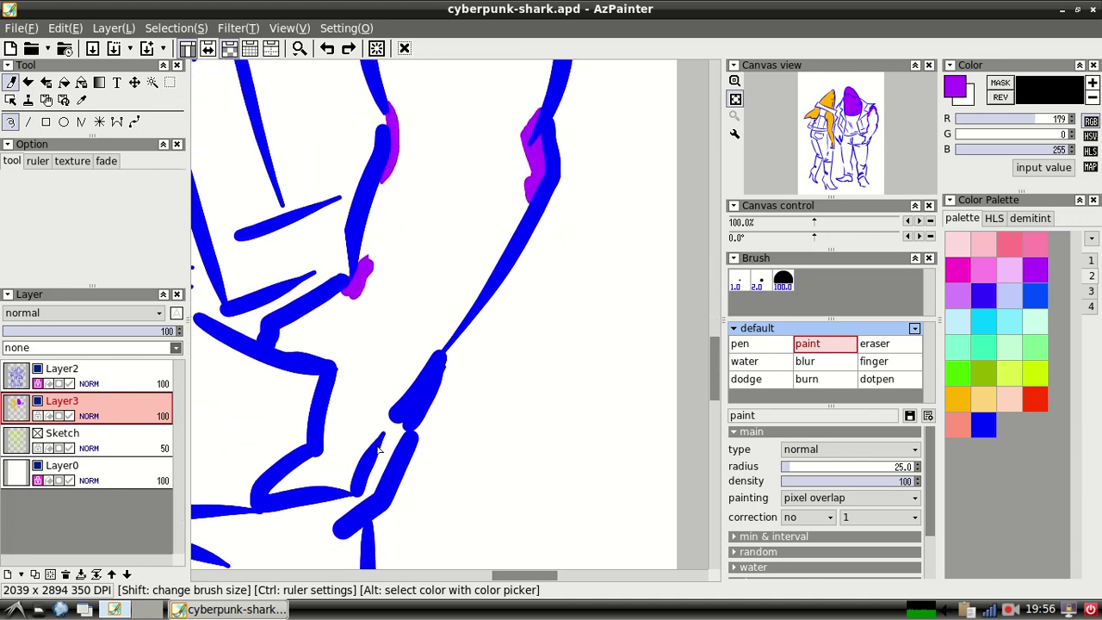
{"action": "mouse_move", "coordinate": [368, 500]}
{"action": "left_mouse_down"}
{"action": "mouse_move", "coordinate": [385, 451]}
{"action": "mouse_move", "coordinate": [372, 512]}
{"action": "mouse_move", "coordinate": [400, 425]}
{"action": "left_mouse_up"}
{"action": "key", "text": "ctrl+z"}
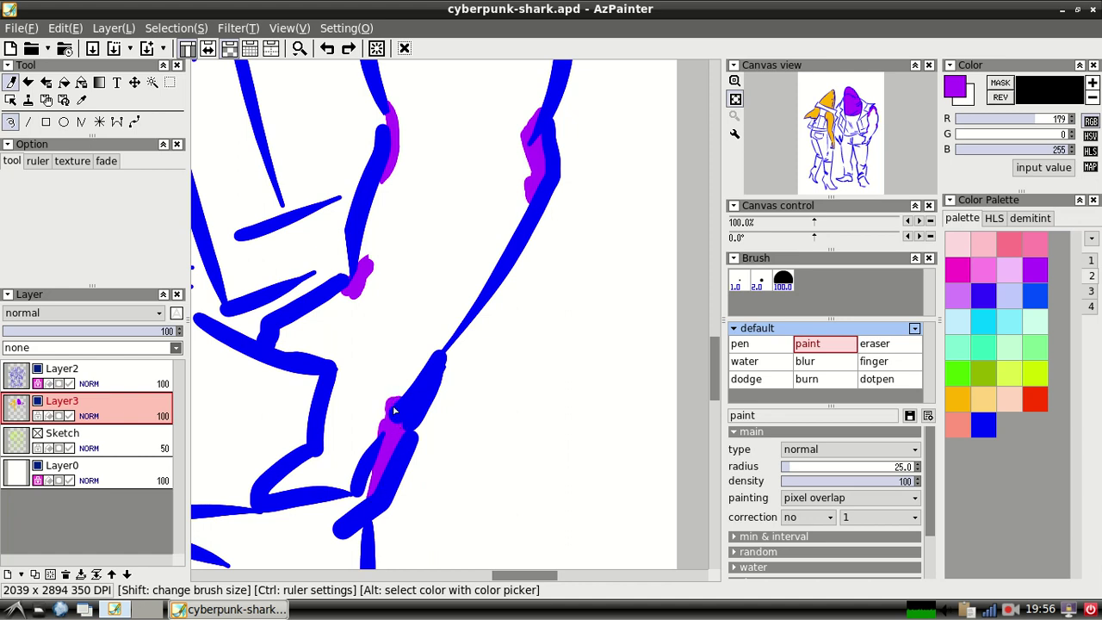
{"action": "mouse_move", "coordinate": [290, 476]}
{"action": "left_mouse_down"}
{"action": "mouse_move", "coordinate": [328, 464]}
{"action": "mouse_move", "coordinate": [307, 471]}
{"action": "mouse_move", "coordinate": [329, 456]}
{"action": "mouse_move", "coordinate": [340, 426]}
{"action": "mouse_move", "coordinate": [338, 441]}
{"action": "mouse_move", "coordinate": [342, 377]}
{"action": "mouse_move", "coordinate": [371, 326]}
{"action": "mouse_move", "coordinate": [349, 340]}
{"action": "mouse_move", "coordinate": [271, 347]}
{"action": "mouse_move", "coordinate": [350, 361]}
{"action": "left_mouse_up"}
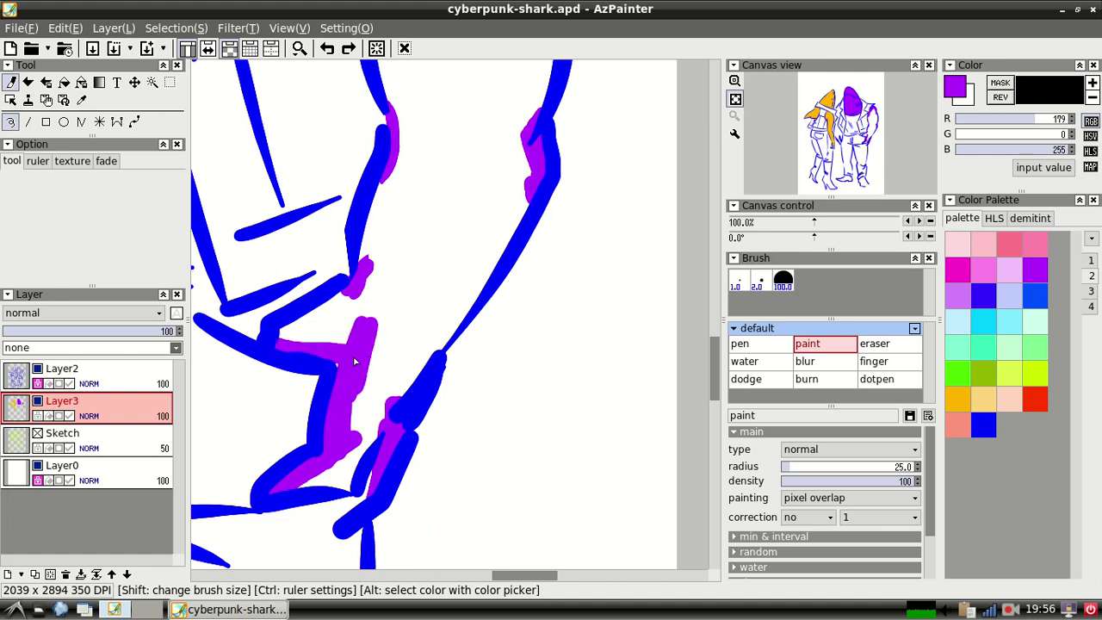
{"action": "mouse_move", "coordinate": [289, 343]}
{"action": "left_mouse_down"}
{"action": "mouse_move", "coordinate": [286, 329]}
{"action": "mouse_move", "coordinate": [336, 314]}
{"action": "mouse_move", "coordinate": [373, 284]}
{"action": "mouse_move", "coordinate": [314, 322]}
{"action": "mouse_move", "coordinate": [310, 340]}
{"action": "mouse_move", "coordinate": [346, 330]}
{"action": "mouse_move", "coordinate": [372, 298]}
{"action": "left_mouse_up"}
{"action": "mouse_move", "coordinate": [314, 473]}
{"action": "left_mouse_down"}
{"action": "mouse_move", "coordinate": [300, 483]}
{"action": "mouse_move", "coordinate": [345, 478]}
{"action": "mouse_move", "coordinate": [366, 398]}
{"action": "mouse_move", "coordinate": [398, 369]}
{"action": "mouse_move", "coordinate": [393, 401]}
{"action": "mouse_move", "coordinate": [403, 357]}
{"action": "mouse_move", "coordinate": [362, 399]}
{"action": "mouse_move", "coordinate": [403, 312]}
{"action": "mouse_move", "coordinate": [406, 367]}
{"action": "mouse_move", "coordinate": [387, 421]}
{"action": "left_mouse_up"}
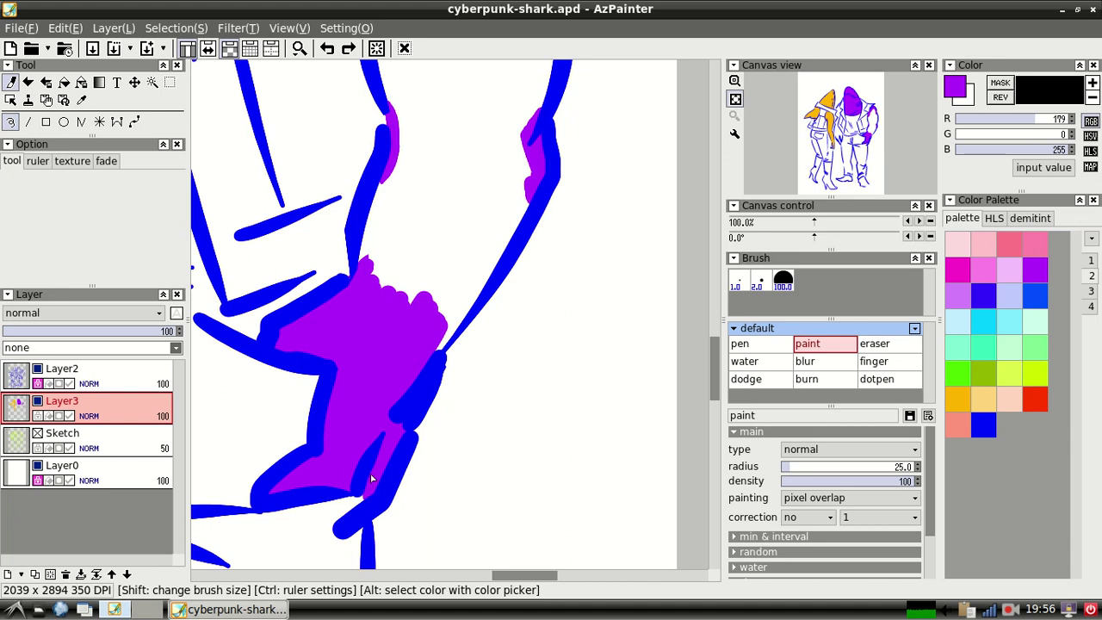
- Paint the small purple tip sticking out below the hand, redoing the stray stroke there
{"action": "mouse_move", "coordinate": [361, 498]}
{"action": "left_mouse_down"}
{"action": "mouse_move", "coordinate": [337, 534]}
{"action": "mouse_move", "coordinate": [364, 488]}
{"action": "mouse_move", "coordinate": [328, 541]}
{"action": "mouse_move", "coordinate": [345, 498]}
{"action": "mouse_move", "coordinate": [319, 530]}
{"action": "mouse_move", "coordinate": [366, 482]}
{"action": "mouse_move", "coordinate": [310, 542]}
{"action": "mouse_move", "coordinate": [342, 498]}
{"action": "left_mouse_up"}
{"action": "key", "text": "ctrl+z"}
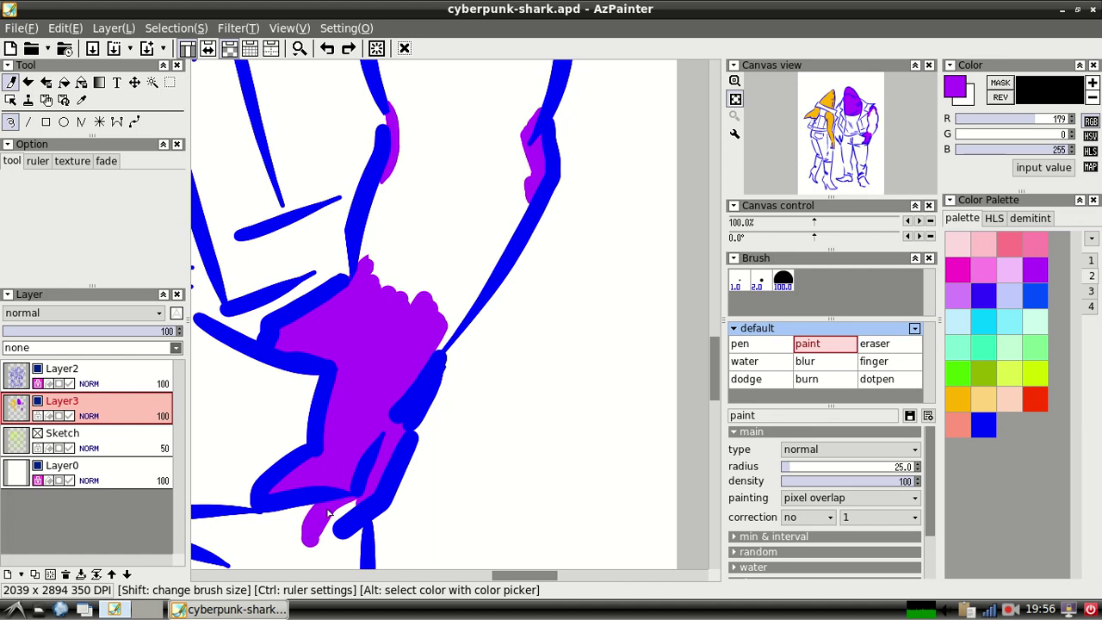
{"action": "left_click_drag", "start_coordinate": [307, 541], "coordinate": [365, 501]}
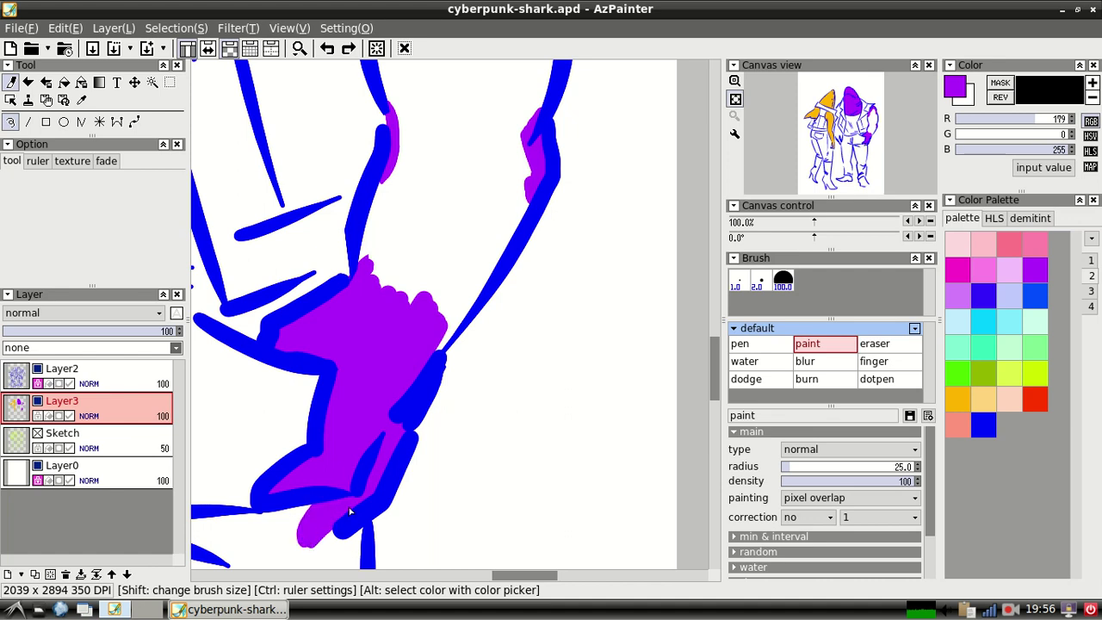
{"action": "mouse_move", "coordinate": [306, 545]}
{"action": "left_mouse_down"}
{"action": "mouse_move", "coordinate": [344, 530]}
{"action": "mouse_move", "coordinate": [355, 503]}
{"action": "left_mouse_up"}
{"action": "mouse_move", "coordinate": [314, 549]}
{"action": "left_mouse_down"}
{"action": "mouse_move", "coordinate": [303, 541]}
{"action": "mouse_move", "coordinate": [308, 551]}
{"action": "mouse_move", "coordinate": [332, 505]}
{"action": "left_mouse_up"}
{"action": "scroll", "coordinate": [480, 560], "scroll_direction": "left", "scroll_amount": 5}
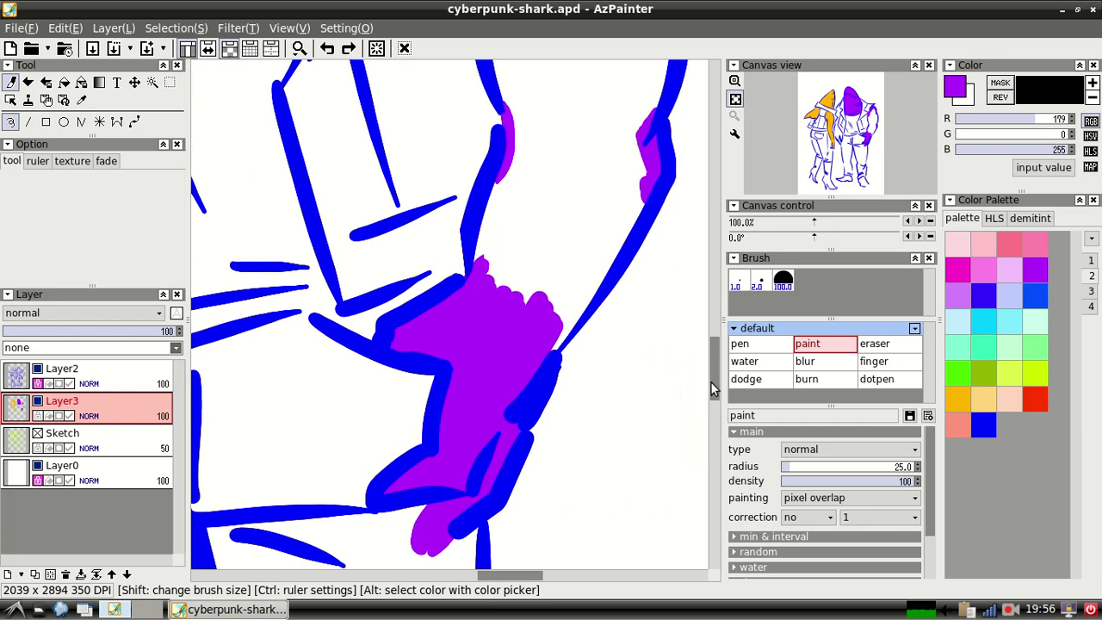
{"action": "mouse_move", "coordinate": [710, 377]}
{"action": "left_mouse_down"}
{"action": "mouse_move", "coordinate": [701, 350]}
{"action": "mouse_move", "coordinate": [695, 357]}
{"action": "left_mouse_up"}
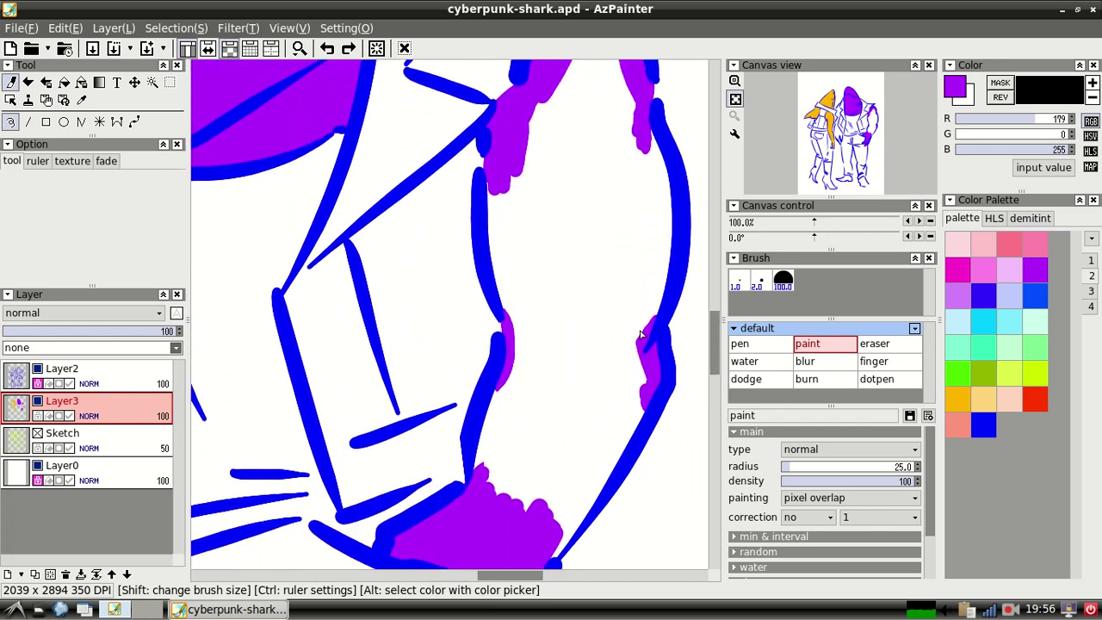
{"action": "left_click", "coordinate": [152, 82]}
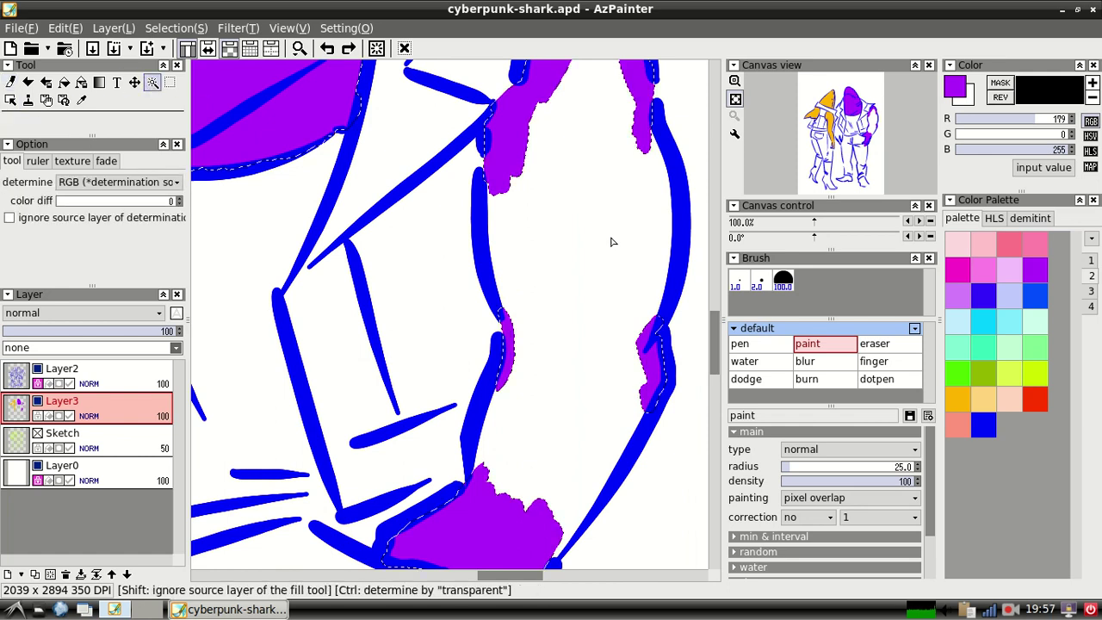
{"action": "left_click", "coordinate": [181, 27]}
{"action": "left_click", "coordinate": [187, 46]}
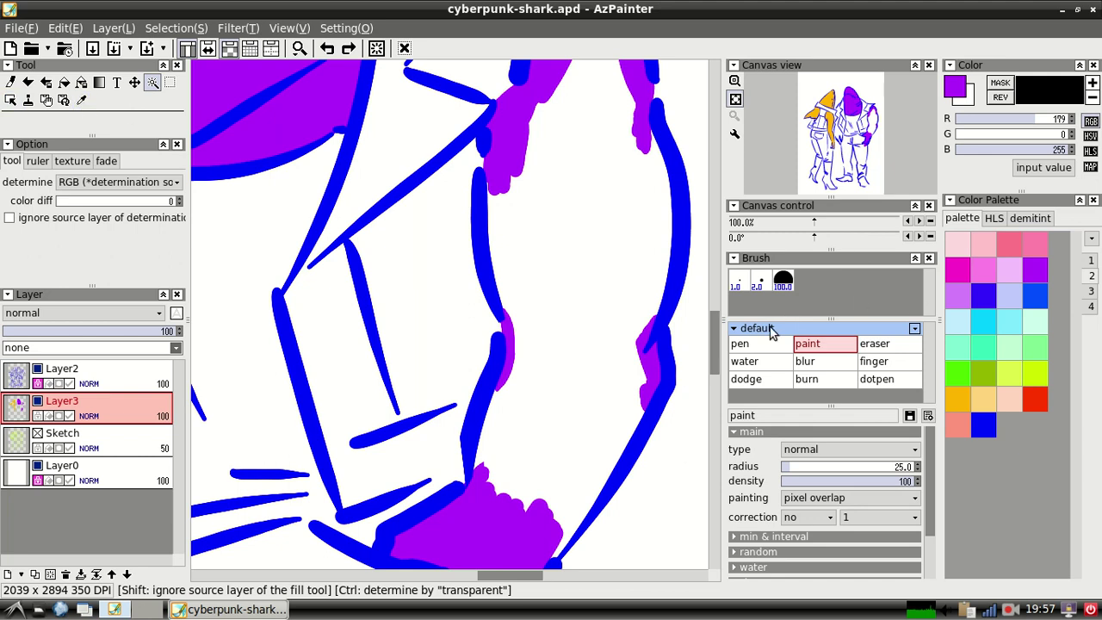
- Paint purple along the inside of the shark's forearm outline on both sides with the pen brush at radius 10
{"action": "left_click", "coordinate": [757, 347]}
{"action": "mouse_move", "coordinate": [500, 189]}
{"action": "left_mouse_down"}
{"action": "mouse_move", "coordinate": [502, 246]}
{"action": "mouse_move", "coordinate": [490, 215]}
{"action": "mouse_move", "coordinate": [494, 204]}
{"action": "mouse_move", "coordinate": [491, 259]}
{"action": "left_mouse_up"}
{"action": "left_click_drag", "start_coordinate": [489, 205], "coordinate": [505, 294]}
{"action": "mouse_move", "coordinate": [507, 389]}
{"action": "left_mouse_down"}
{"action": "mouse_move", "coordinate": [482, 470]}
{"action": "mouse_move", "coordinate": [509, 367]}
{"action": "left_mouse_up"}
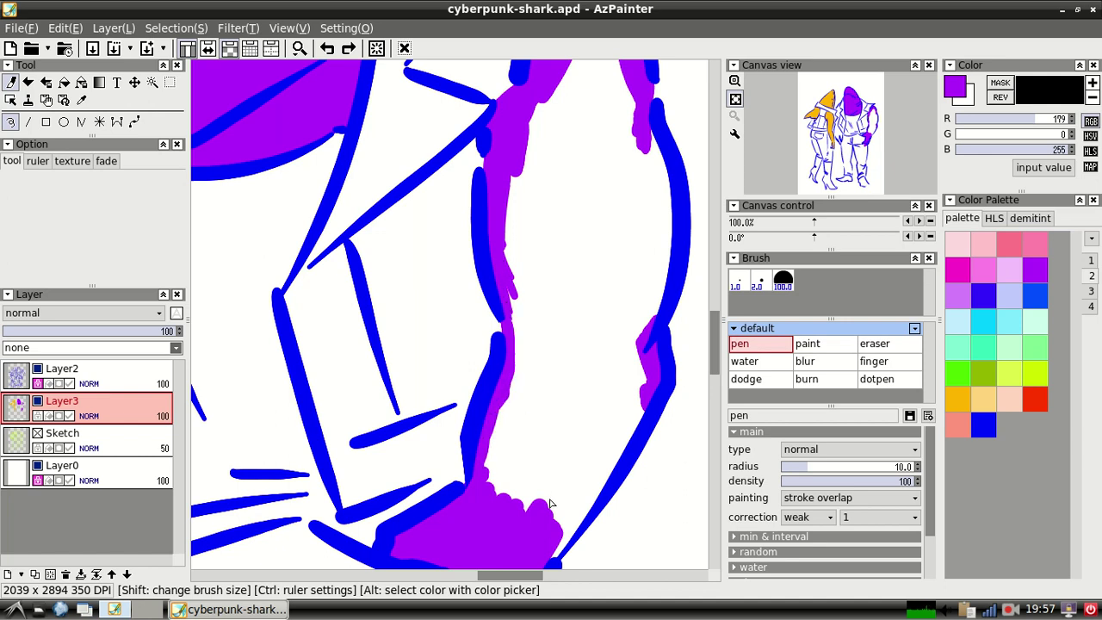
{"action": "left_click_drag", "start_coordinate": [556, 560], "coordinate": [644, 415]}
{"action": "mouse_move", "coordinate": [655, 317]}
{"action": "left_mouse_down"}
{"action": "mouse_move", "coordinate": [666, 245]}
{"action": "mouse_move", "coordinate": [667, 265]}
{"action": "mouse_move", "coordinate": [677, 250]}
{"action": "mouse_move", "coordinate": [671, 187]}
{"action": "mouse_move", "coordinate": [672, 228]}
{"action": "mouse_move", "coordinate": [668, 198]}
{"action": "mouse_move", "coordinate": [657, 207]}
{"action": "mouse_move", "coordinate": [662, 223]}
{"action": "mouse_move", "coordinate": [673, 207]}
{"action": "mouse_move", "coordinate": [662, 175]}
{"action": "left_mouse_up"}
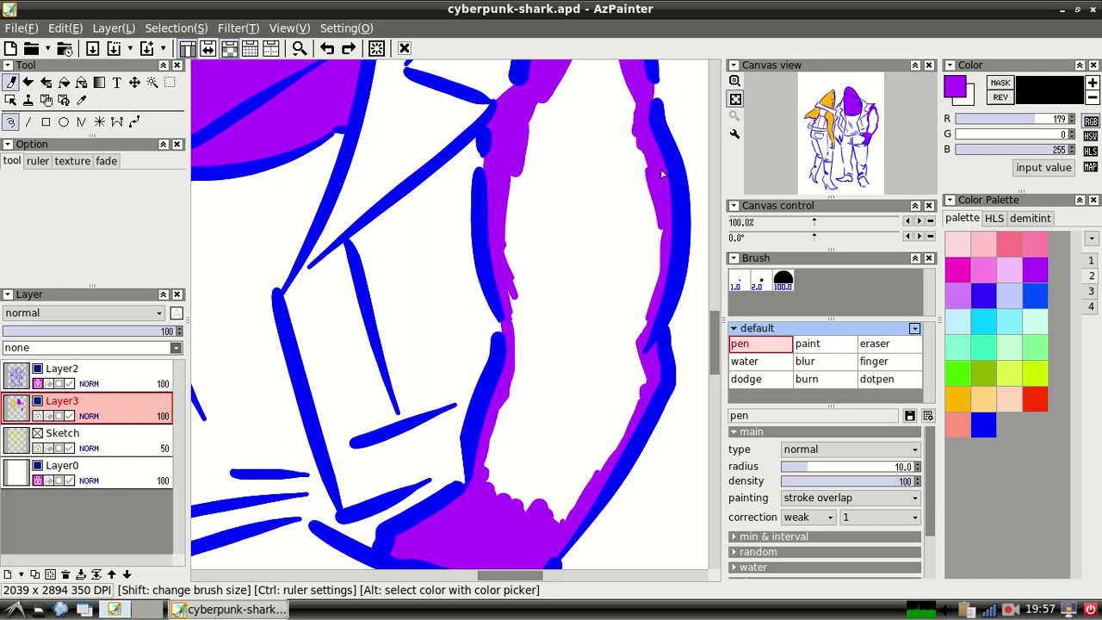
- Select the unpainted middle of the shark's arm with the magic wand and expand the selection by a few pixels
{"action": "left_click", "coordinate": [153, 82]}
{"action": "left_click", "coordinate": [590, 309]}
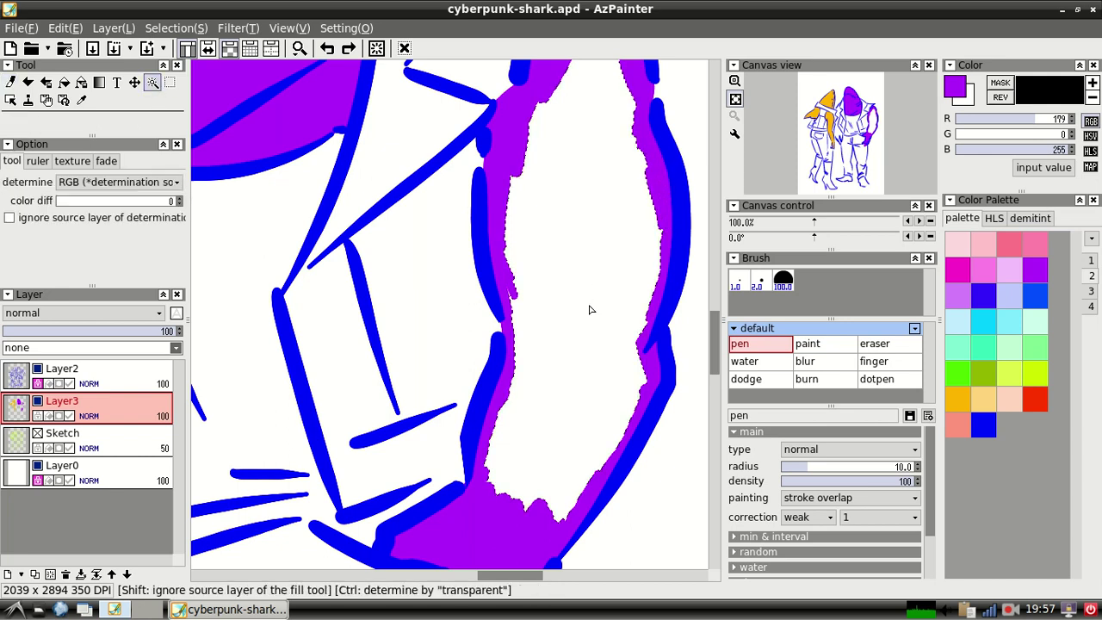
{"action": "left_click", "coordinate": [176, 27]}
{"action": "left_click", "coordinate": [259, 157]}
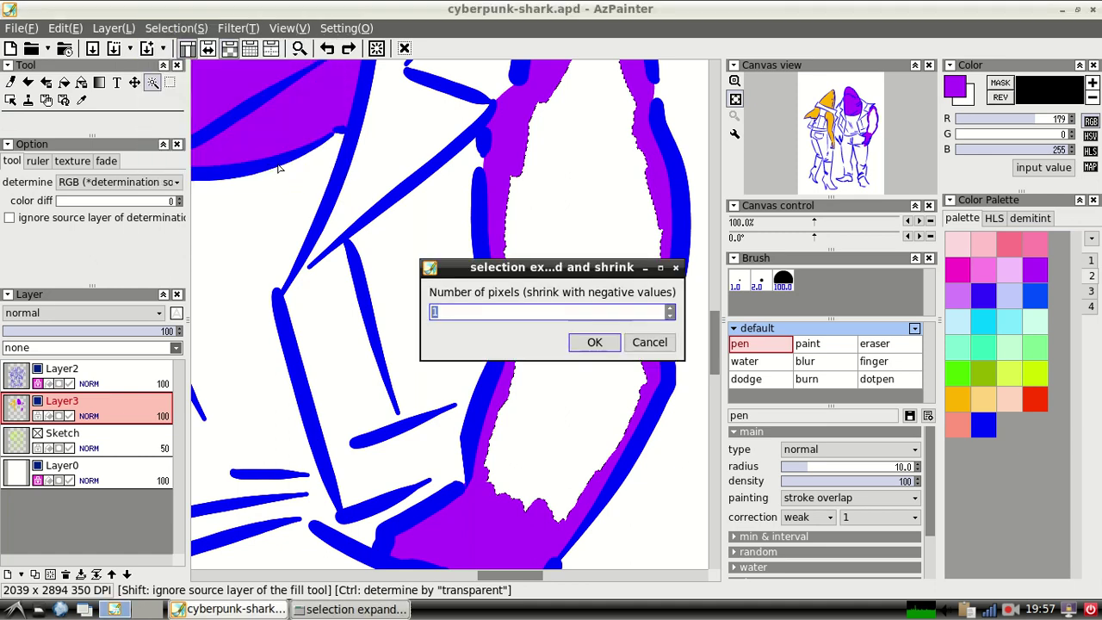
{"action": "left_click", "coordinate": [671, 310]}
{"action": "left_click", "coordinate": [671, 310]}
{"action": "left_click", "coordinate": [671, 310]}
{"action": "left_click", "coordinate": [671, 310]}
{"action": "left_click", "coordinate": [594, 342]}
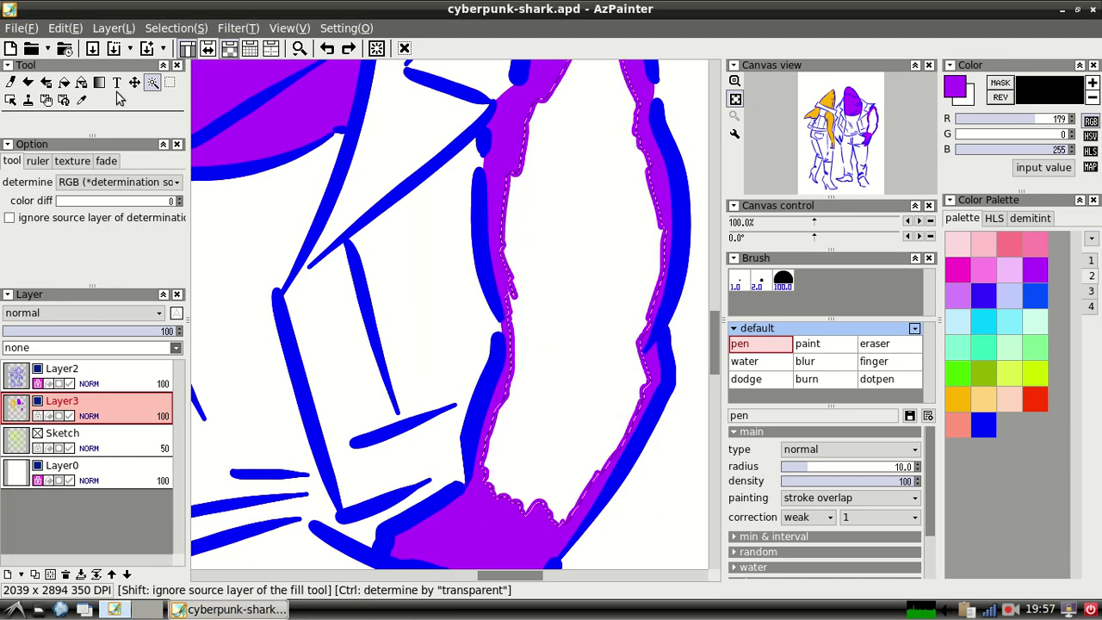
- Fill the expanded arm selection with purple and deselect it
{"action": "left_click", "coordinate": [60, 28]}
{"action": "left_click", "coordinate": [74, 110]}
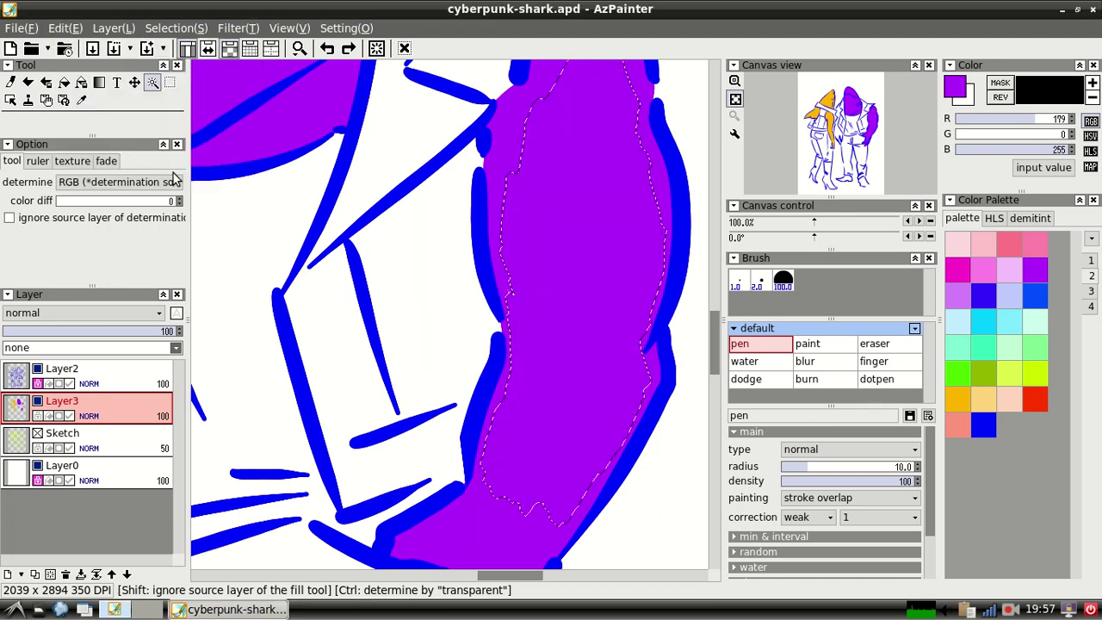
{"action": "left_click", "coordinate": [175, 28]}
{"action": "left_click", "coordinate": [266, 80]}
{"action": "left_click", "coordinate": [510, 279]}
{"action": "left_click", "coordinate": [175, 29]}
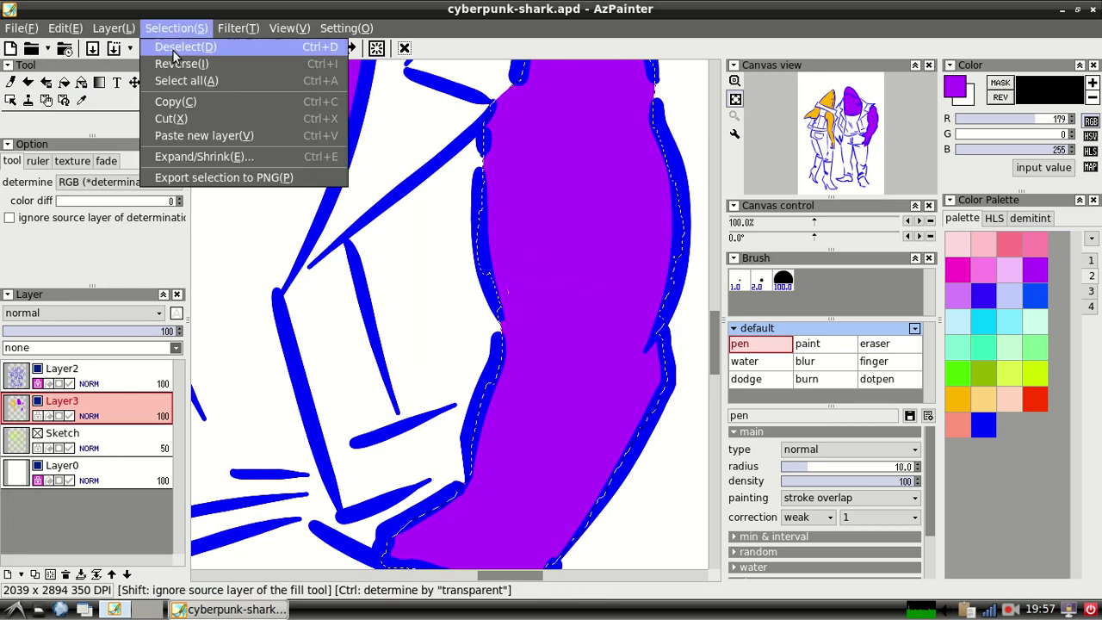
{"action": "left_click", "coordinate": [179, 63]}
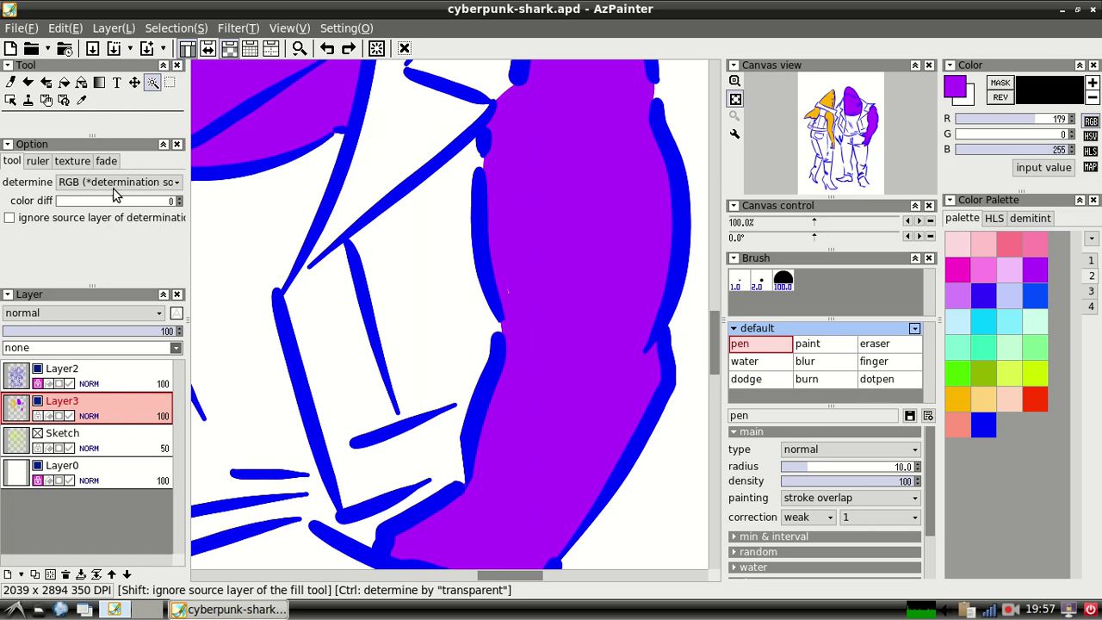
- Switch the colour to blue-violet (51, 0, 255) and brush along the high-heeled boot's heel and rear outline, redoing the stray first stroke
{"action": "left_click", "coordinate": [28, 82]}
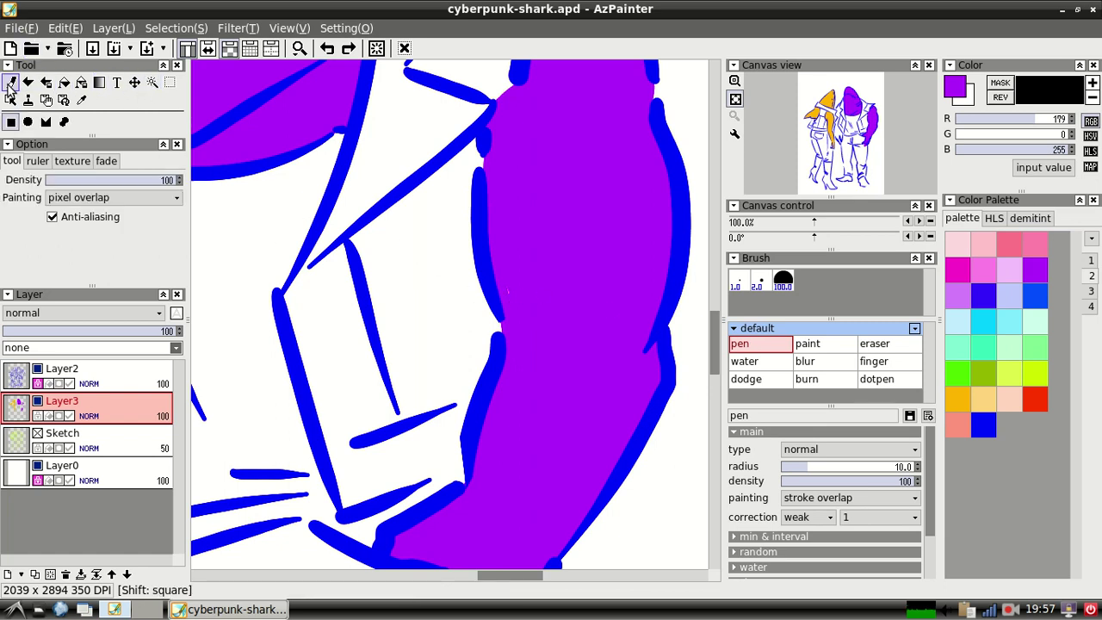
{"action": "left_click", "coordinate": [10, 82]}
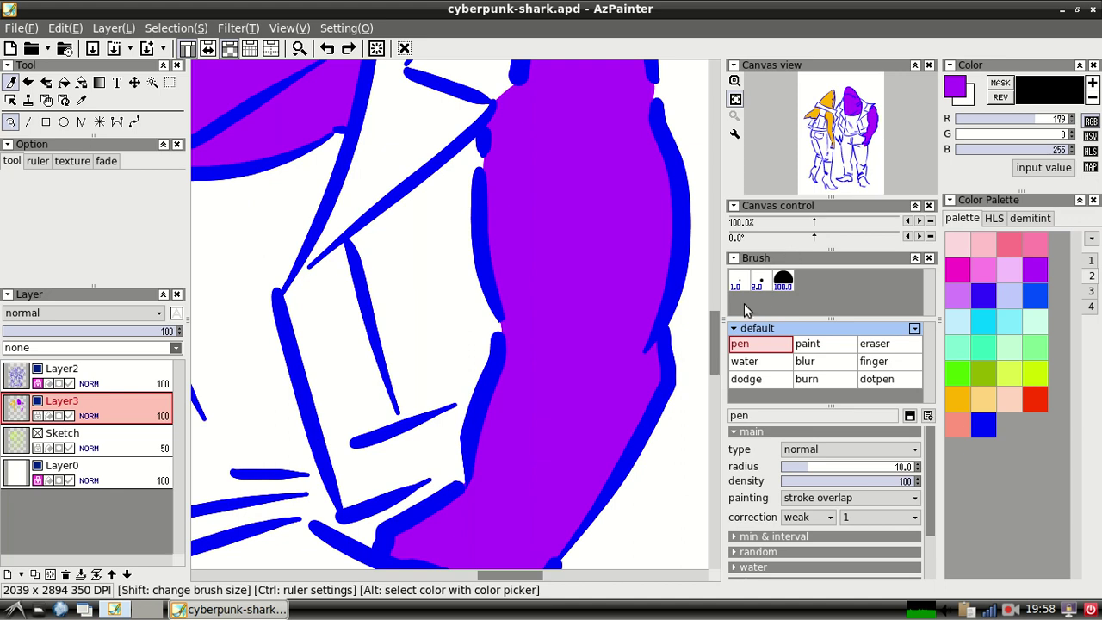
{"action": "mouse_move", "coordinate": [715, 338]}
{"action": "left_mouse_down"}
{"action": "mouse_move", "coordinate": [708, 476]}
{"action": "mouse_move", "coordinate": [710, 450]}
{"action": "mouse_move", "coordinate": [710, 461]}
{"action": "left_mouse_up"}
{"action": "mouse_move", "coordinate": [533, 575]}
{"action": "left_mouse_down"}
{"action": "mouse_move", "coordinate": [424, 594]}
{"action": "mouse_move", "coordinate": [438, 594]}
{"action": "left_mouse_up"}
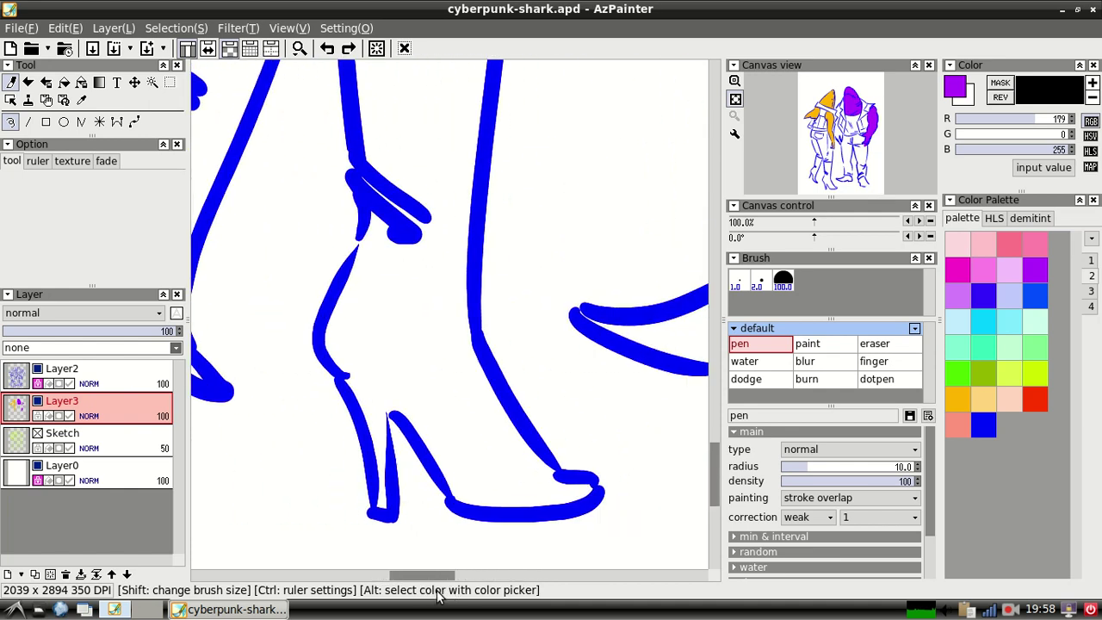
{"action": "left_click", "coordinate": [991, 302]}
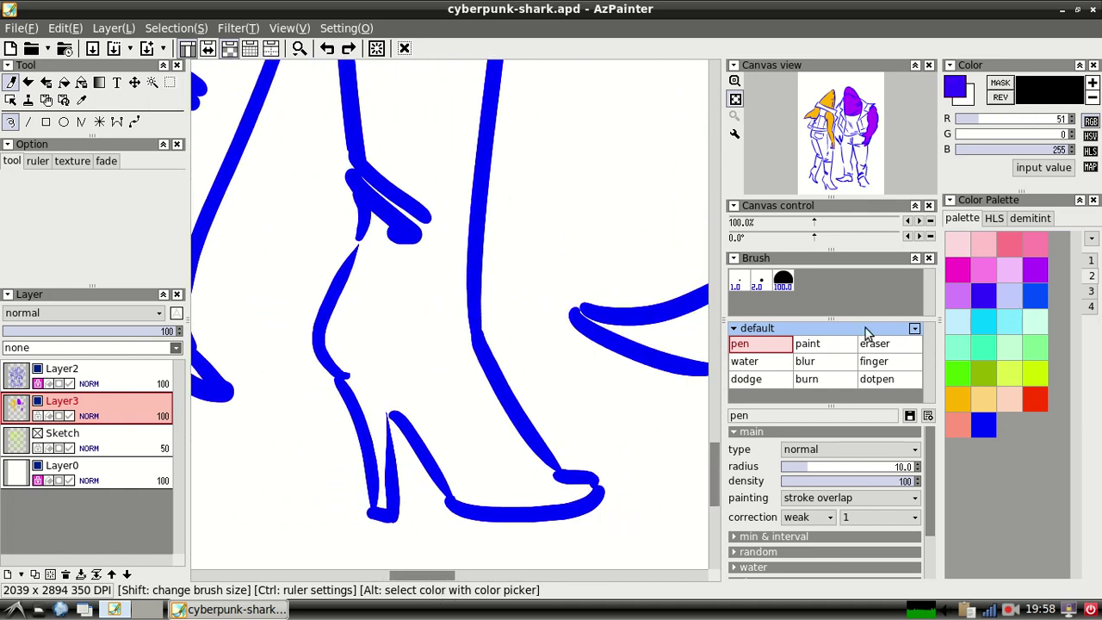
{"action": "mouse_move", "coordinate": [465, 283]}
{"action": "left_mouse_down"}
{"action": "mouse_move", "coordinate": [516, 273]}
{"action": "mouse_move", "coordinate": [459, 384]}
{"action": "mouse_move", "coordinate": [498, 302]}
{"action": "mouse_move", "coordinate": [473, 367]}
{"action": "mouse_move", "coordinate": [462, 320]}
{"action": "left_mouse_up"}
{"action": "key", "text": "ctrl+z"}
{"action": "mouse_move", "coordinate": [379, 508]}
{"action": "left_mouse_down"}
{"action": "mouse_move", "coordinate": [376, 417]}
{"action": "mouse_move", "coordinate": [366, 433]}
{"action": "left_mouse_up"}
{"action": "mouse_move", "coordinate": [353, 390]}
{"action": "left_mouse_down"}
{"action": "mouse_move", "coordinate": [327, 342]}
{"action": "mouse_move", "coordinate": [336, 361]}
{"action": "mouse_move", "coordinate": [334, 317]}
{"action": "mouse_move", "coordinate": [337, 336]}
{"action": "mouse_move", "coordinate": [372, 253]}
{"action": "mouse_move", "coordinate": [353, 284]}
{"action": "left_mouse_up"}
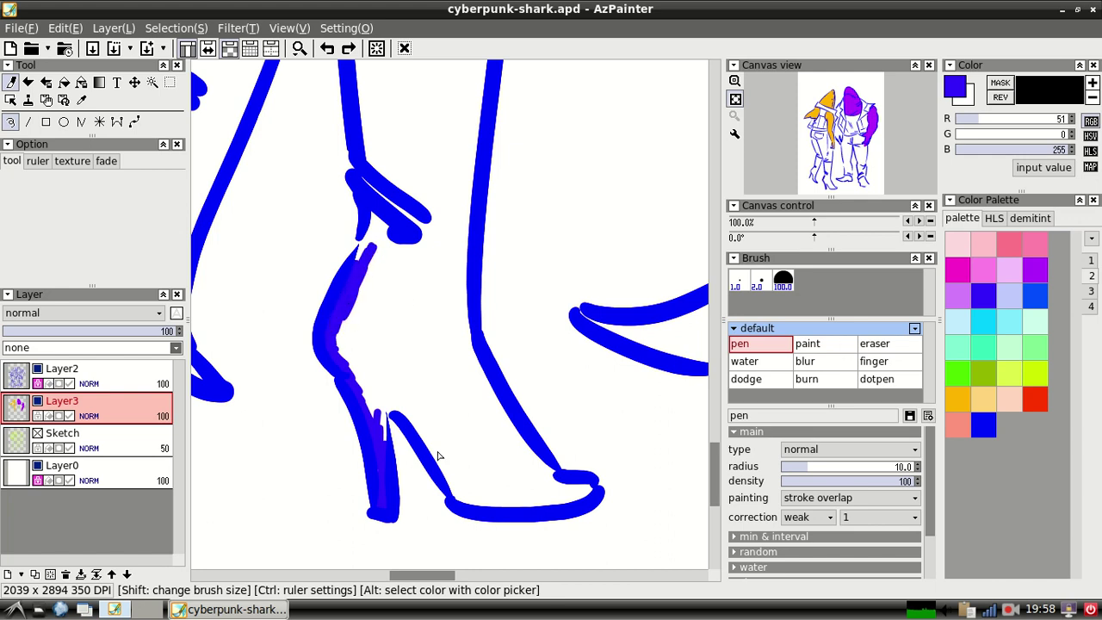
- Close the gaps at the boot's heel and paint blue-violet along the inside of its arch, sole, toe and front outline
{"action": "left_click_drag", "start_coordinate": [384, 450], "coordinate": [386, 446]}
{"action": "mouse_move", "coordinate": [380, 405]}
{"action": "left_mouse_down"}
{"action": "mouse_move", "coordinate": [418, 419]}
{"action": "mouse_move", "coordinate": [418, 438]}
{"action": "mouse_move", "coordinate": [418, 424]}
{"action": "mouse_move", "coordinate": [374, 402]}
{"action": "left_mouse_up"}
{"action": "mouse_move", "coordinate": [417, 437]}
{"action": "left_mouse_down"}
{"action": "mouse_move", "coordinate": [460, 500]}
{"action": "mouse_move", "coordinate": [421, 437]}
{"action": "mouse_move", "coordinate": [467, 501]}
{"action": "mouse_move", "coordinate": [510, 513]}
{"action": "mouse_move", "coordinate": [523, 504]}
{"action": "mouse_move", "coordinate": [506, 498]}
{"action": "mouse_move", "coordinate": [539, 503]}
{"action": "mouse_move", "coordinate": [493, 513]}
{"action": "mouse_move", "coordinate": [573, 497]}
{"action": "mouse_move", "coordinate": [562, 501]}
{"action": "mouse_move", "coordinate": [576, 492]}
{"action": "mouse_move", "coordinate": [561, 481]}
{"action": "mouse_move", "coordinate": [558, 494]}
{"action": "mouse_move", "coordinate": [523, 449]}
{"action": "left_mouse_up"}
{"action": "mouse_move", "coordinate": [498, 403]}
{"action": "left_mouse_down"}
{"action": "mouse_move", "coordinate": [498, 435]}
{"action": "mouse_move", "coordinate": [461, 289]}
{"action": "mouse_move", "coordinate": [459, 311]}
{"action": "mouse_move", "coordinate": [465, 256]}
{"action": "mouse_move", "coordinate": [461, 293]}
{"action": "mouse_move", "coordinate": [464, 242]}
{"action": "left_mouse_up"}
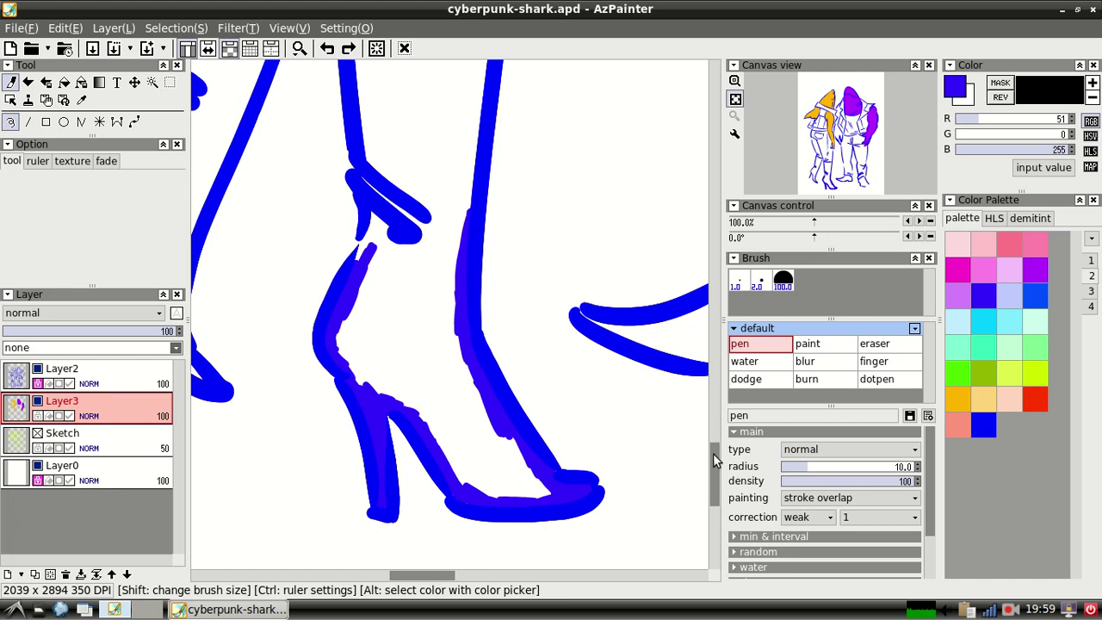
- Paint blue-violet inside the boot's shaft edges and top rim, and thicken the ankle and instep using the paint brush at radius 25
{"action": "scroll", "coordinate": [716, 465], "scroll_direction": "up", "scroll_amount": 3}
{"action": "left_click_drag", "start_coordinate": [367, 418], "coordinate": [376, 300]}
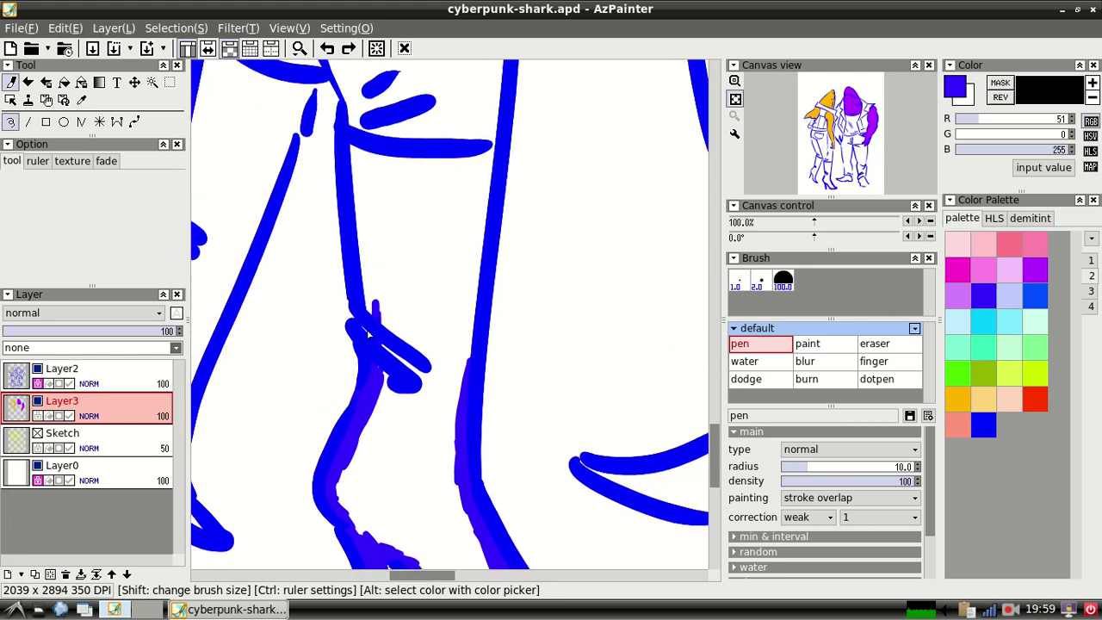
{"action": "mouse_move", "coordinate": [382, 346]}
{"action": "left_mouse_down"}
{"action": "mouse_move", "coordinate": [422, 372]}
{"action": "mouse_move", "coordinate": [399, 363]}
{"action": "left_mouse_up"}
{"action": "left_click", "coordinate": [818, 346]}
{"action": "mouse_move", "coordinate": [391, 320]}
{"action": "left_mouse_down"}
{"action": "mouse_move", "coordinate": [371, 277]}
{"action": "mouse_move", "coordinate": [370, 305]}
{"action": "mouse_move", "coordinate": [357, 172]}
{"action": "mouse_move", "coordinate": [428, 178]}
{"action": "mouse_move", "coordinate": [356, 166]}
{"action": "mouse_move", "coordinate": [489, 160]}
{"action": "mouse_move", "coordinate": [481, 168]}
{"action": "mouse_move", "coordinate": [496, 156]}
{"action": "mouse_move", "coordinate": [477, 160]}
{"action": "mouse_move", "coordinate": [468, 180]}
{"action": "mouse_move", "coordinate": [476, 239]}
{"action": "mouse_move", "coordinate": [485, 200]}
{"action": "mouse_move", "coordinate": [469, 330]}
{"action": "mouse_move", "coordinate": [448, 402]}
{"action": "mouse_move", "coordinate": [442, 392]}
{"action": "mouse_move", "coordinate": [447, 483]}
{"action": "mouse_move", "coordinate": [427, 390]}
{"action": "mouse_move", "coordinate": [416, 399]}
{"action": "mouse_move", "coordinate": [447, 359]}
{"action": "left_mouse_up"}
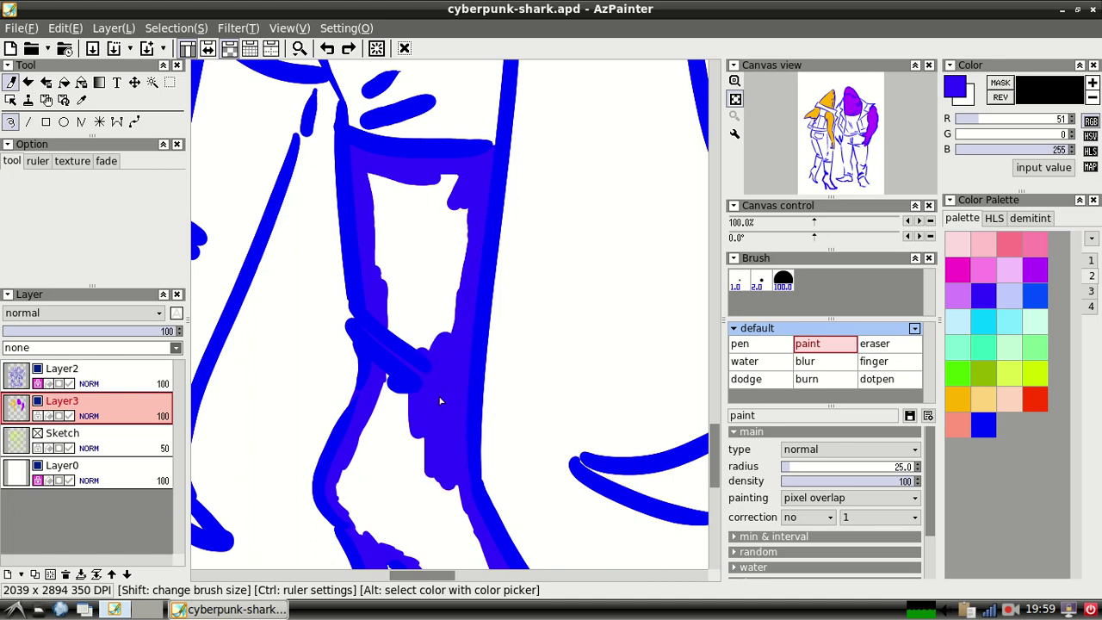
{"action": "scroll", "coordinate": [713, 439], "scroll_direction": "down", "scroll_amount": 3}
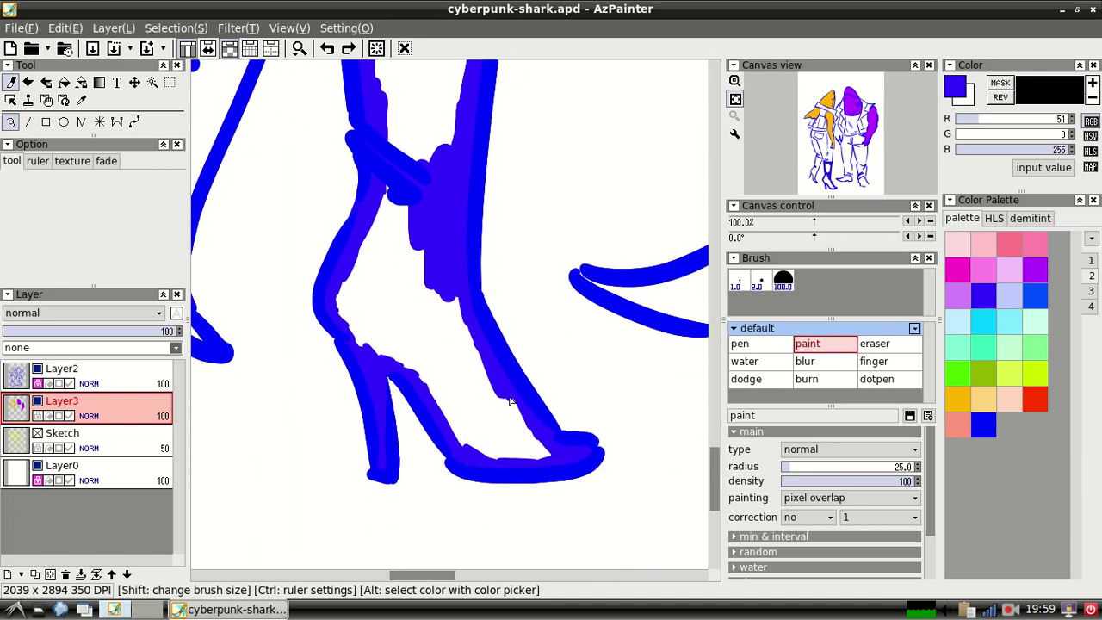
{"action": "mouse_move", "coordinate": [445, 303]}
{"action": "left_mouse_down"}
{"action": "mouse_move", "coordinate": [458, 387]}
{"action": "mouse_move", "coordinate": [473, 336]}
{"action": "mouse_move", "coordinate": [511, 409]}
{"action": "mouse_move", "coordinate": [510, 393]}
{"action": "mouse_move", "coordinate": [538, 429]}
{"action": "left_mouse_up"}
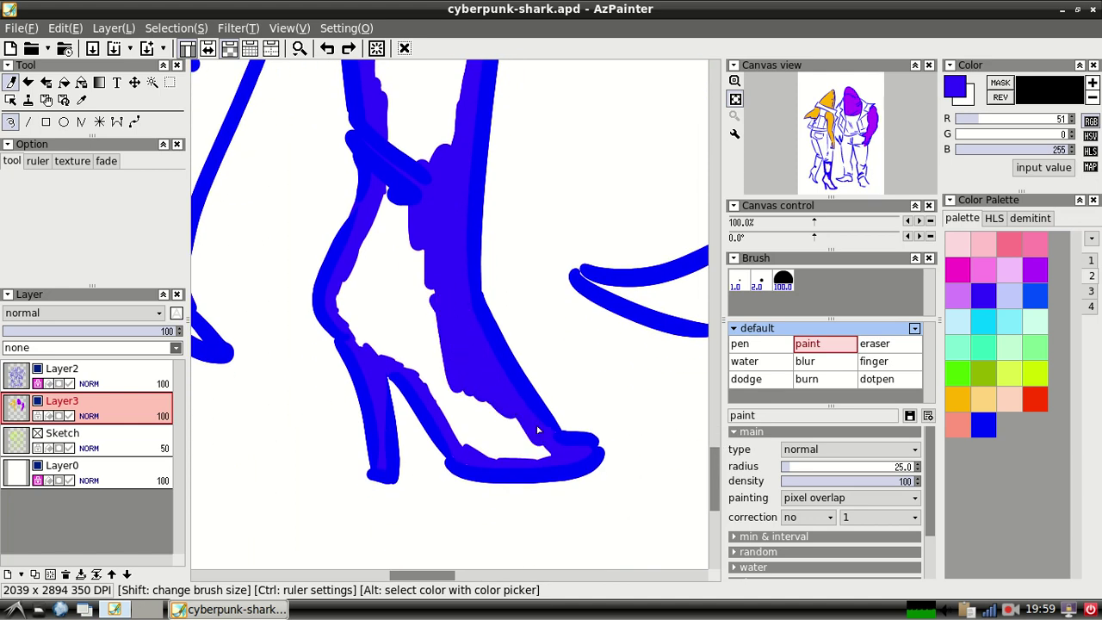
- Select the unpainted areas in the boot's foot and shaft with the magic wand and expand the selection by a few pixels
{"action": "left_click", "coordinate": [151, 82]}
{"action": "left_click", "coordinate": [393, 248]}
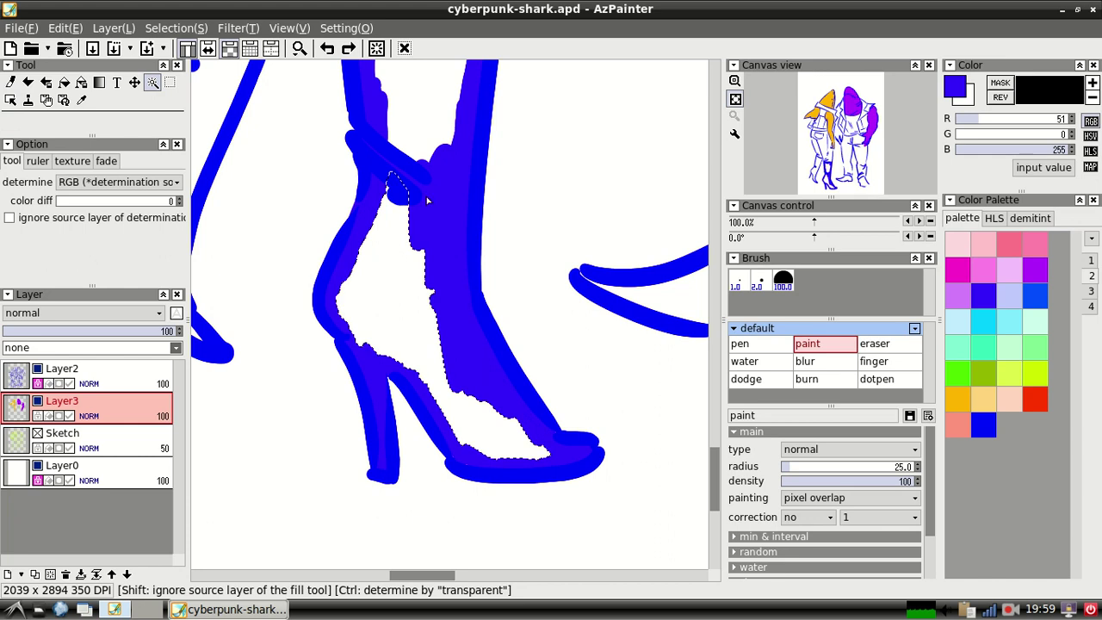
{"action": "left_click", "coordinate": [438, 157]}
{"action": "left_click", "coordinate": [172, 29]}
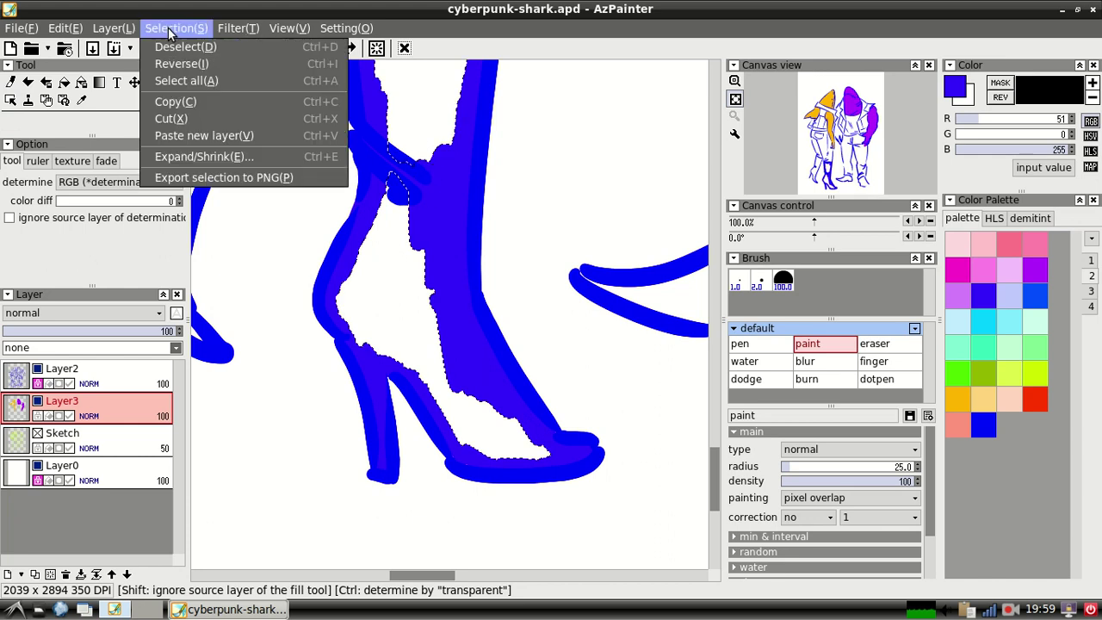
{"action": "left_click", "coordinate": [198, 152]}
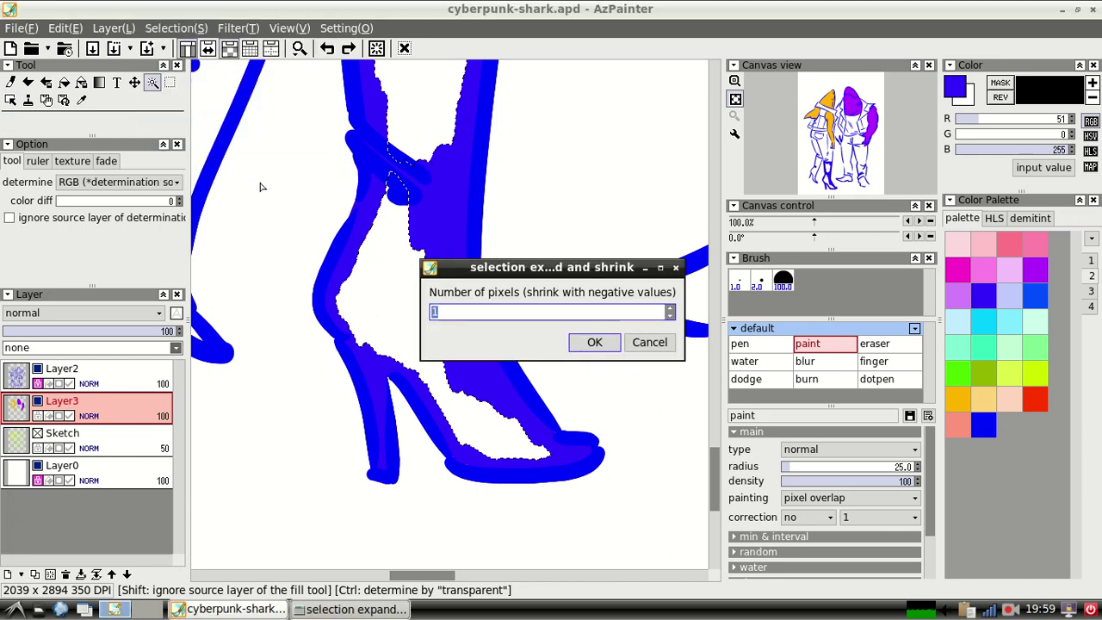
{"action": "left_click", "coordinate": [672, 308]}
{"action": "left_click", "coordinate": [673, 308]}
{"action": "left_click", "coordinate": [671, 307]}
{"action": "left_click", "coordinate": [671, 307]}
{"action": "left_click", "coordinate": [594, 342]}
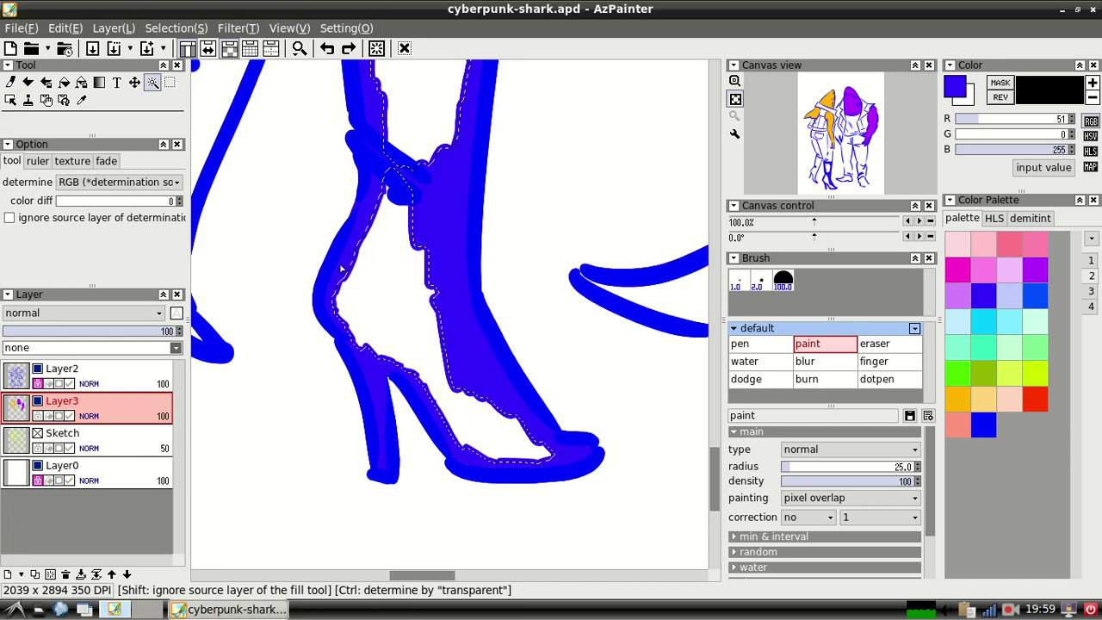
- Fill the expanded boot selection with blue-violet and deselect it
{"action": "left_click", "coordinate": [21, 28]}
{"action": "mouse_move", "coordinate": [60, 28]}
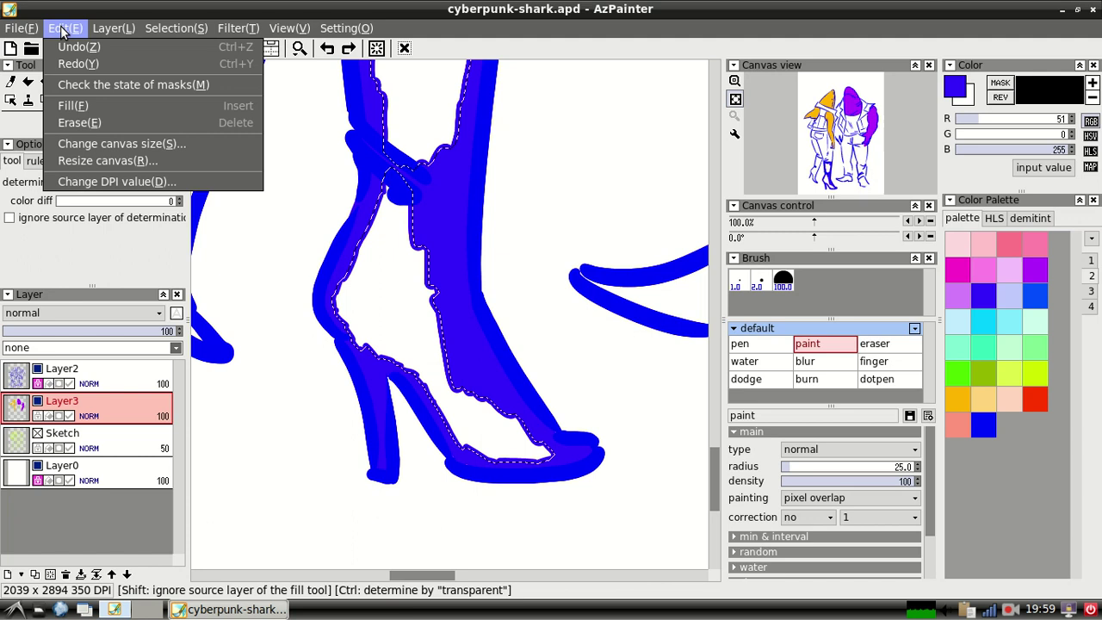
{"action": "left_click", "coordinate": [82, 106]}
{"action": "left_click", "coordinate": [180, 34]}
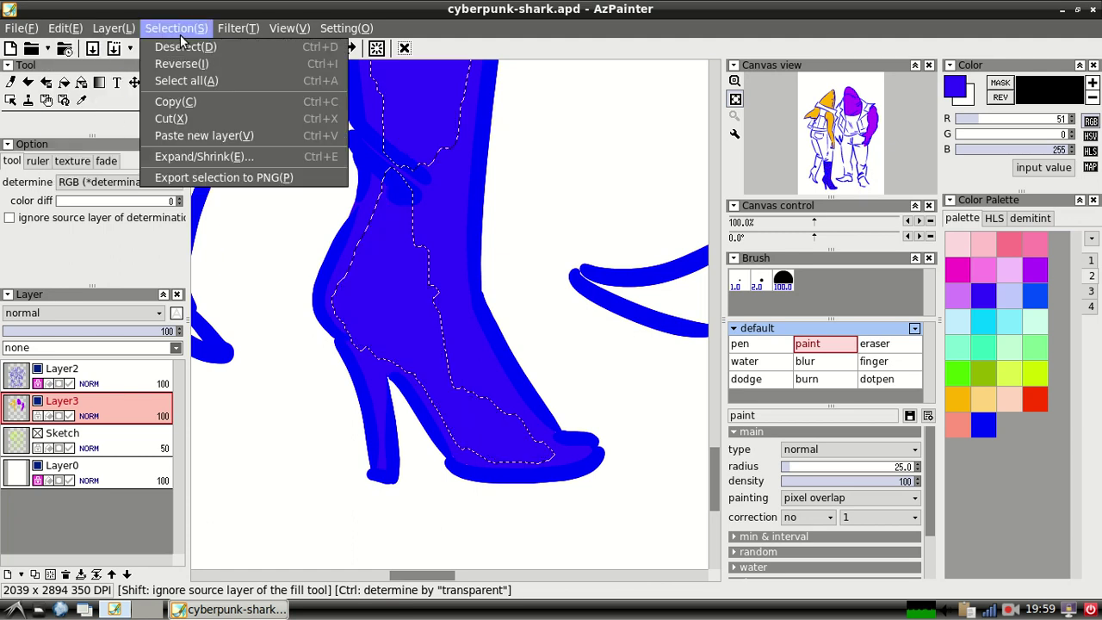
{"action": "left_click", "coordinate": [185, 46]}
{"action": "left_click_drag", "start_coordinate": [714, 447], "coordinate": [711, 470]}
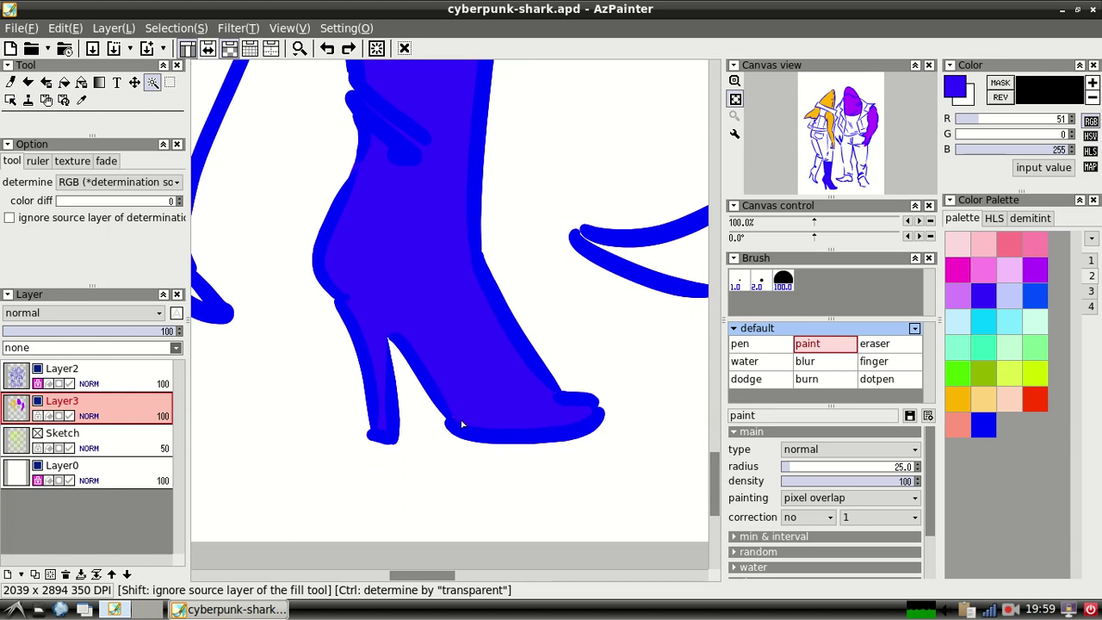
{"action": "left_click", "coordinate": [496, 414]}
{"action": "left_click", "coordinate": [176, 28]}
{"action": "left_click", "coordinate": [194, 49]}
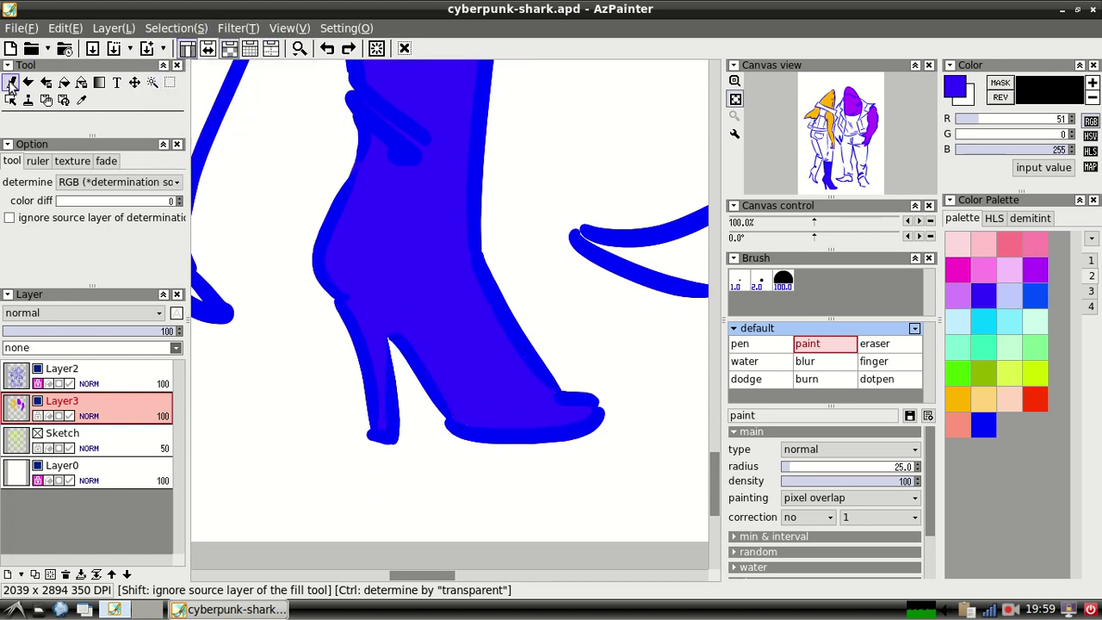
- Brush blue-violet along the inside of the other boot's rear outline, from the foot past the heel to the ankle folds
{"action": "left_click", "coordinate": [11, 84]}
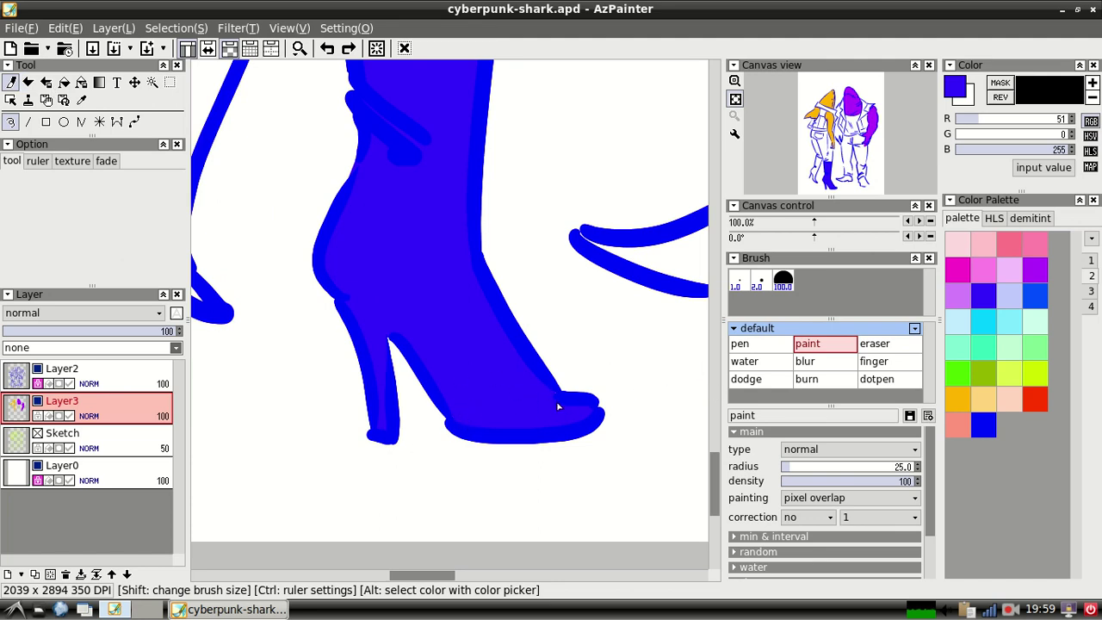
{"action": "mouse_move", "coordinate": [715, 456]}
{"action": "left_mouse_down"}
{"action": "mouse_move", "coordinate": [715, 431]}
{"action": "mouse_move", "coordinate": [714, 443]}
{"action": "left_mouse_up"}
{"action": "left_click_drag", "start_coordinate": [441, 575], "coordinate": [415, 575]}
{"action": "mouse_move", "coordinate": [352, 460]}
{"action": "left_mouse_down"}
{"action": "mouse_move", "coordinate": [355, 375]}
{"action": "mouse_move", "coordinate": [351, 403]}
{"action": "mouse_move", "coordinate": [319, 344]}
{"action": "mouse_move", "coordinate": [312, 318]}
{"action": "mouse_move", "coordinate": [322, 303]}
{"action": "left_mouse_up"}
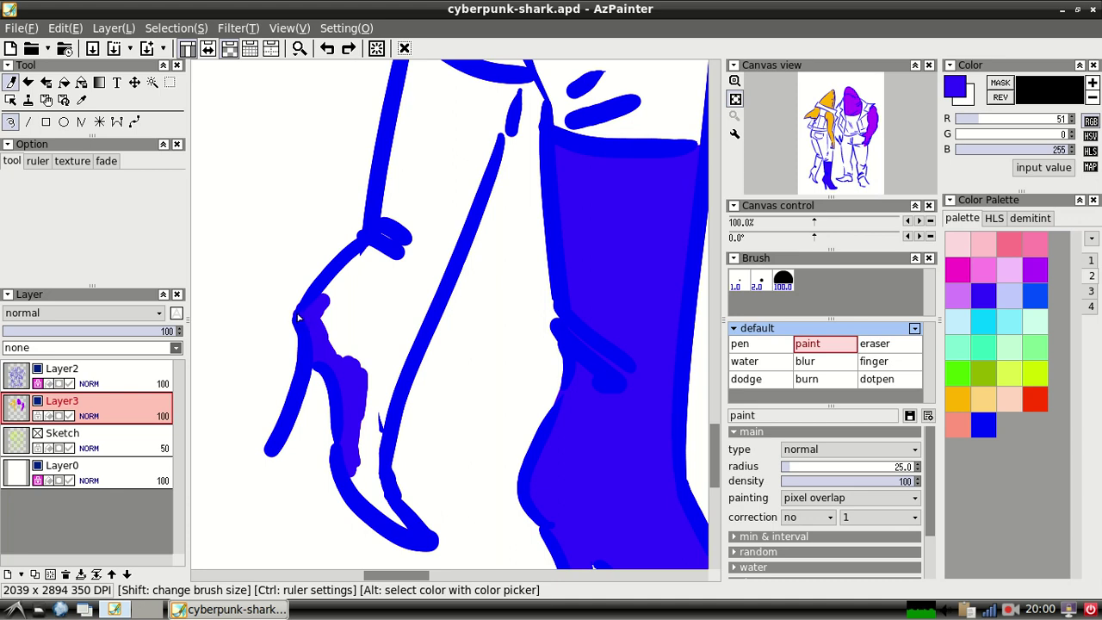
{"action": "mouse_move", "coordinate": [300, 317]}
{"action": "left_mouse_down"}
{"action": "mouse_move", "coordinate": [343, 299]}
{"action": "mouse_move", "coordinate": [371, 260]}
{"action": "mouse_move", "coordinate": [323, 305]}
{"action": "left_mouse_up"}
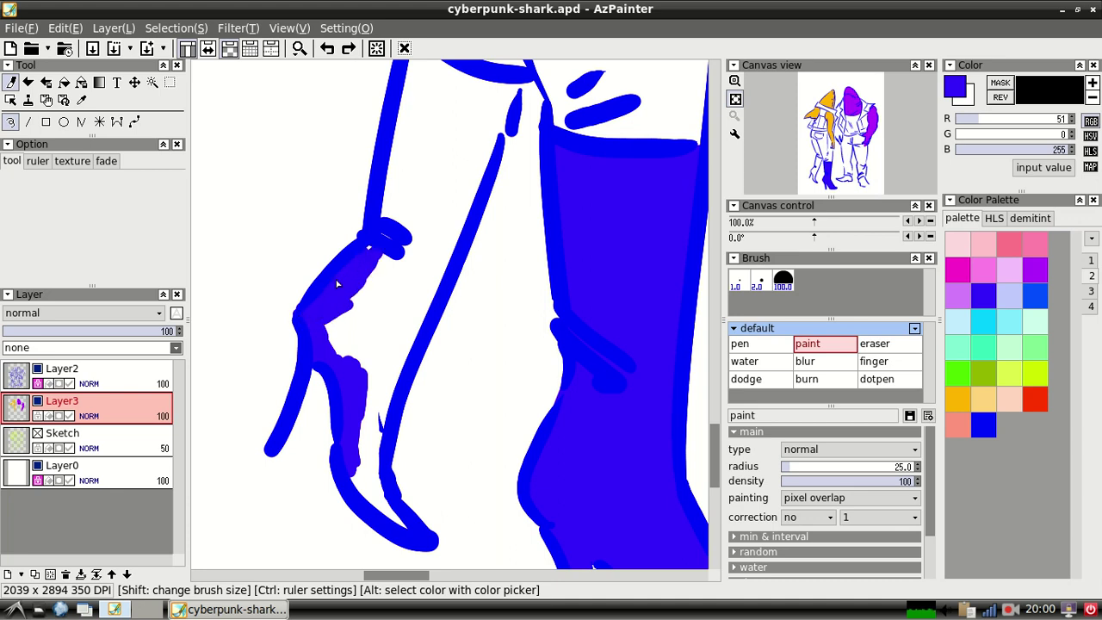
{"action": "left_click_drag", "start_coordinate": [367, 268], "coordinate": [401, 249]}
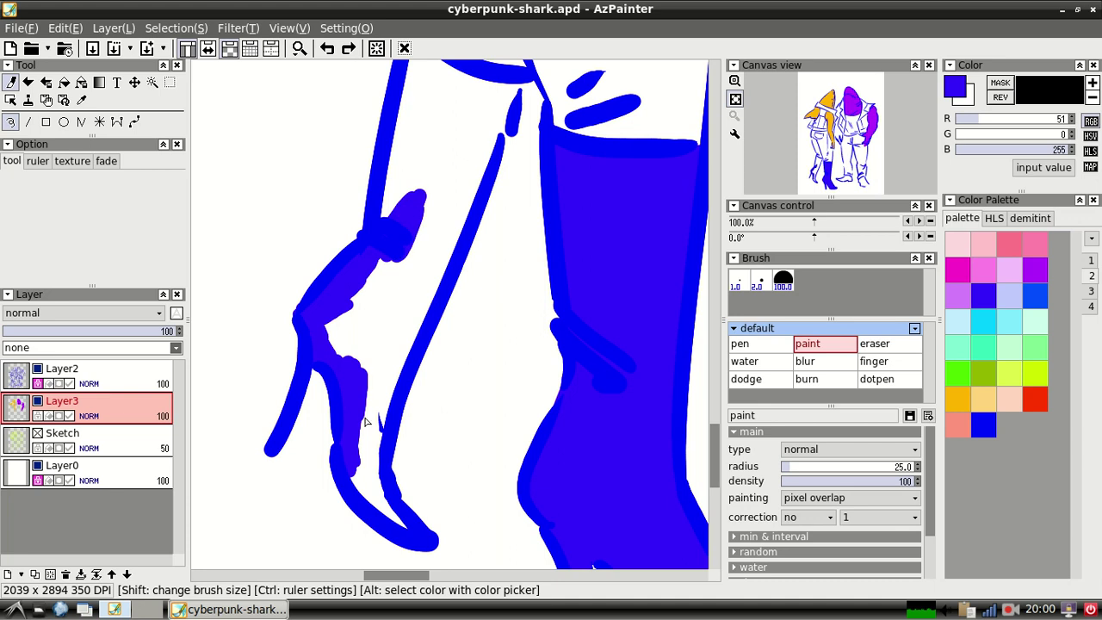
- Paint the second boot's toe solid blue-violet and continue along its front outline up to the top rim
{"action": "mouse_move", "coordinate": [356, 484]}
{"action": "left_mouse_down"}
{"action": "mouse_move", "coordinate": [374, 503]}
{"action": "mouse_move", "coordinate": [379, 487]}
{"action": "mouse_move", "coordinate": [352, 444]}
{"action": "left_mouse_up"}
{"action": "mouse_move", "coordinate": [367, 489]}
{"action": "left_mouse_down"}
{"action": "mouse_move", "coordinate": [357, 463]}
{"action": "mouse_move", "coordinate": [376, 401]}
{"action": "mouse_move", "coordinate": [379, 441]}
{"action": "mouse_move", "coordinate": [378, 400]}
{"action": "mouse_move", "coordinate": [410, 360]}
{"action": "mouse_move", "coordinate": [483, 157]}
{"action": "left_mouse_up"}
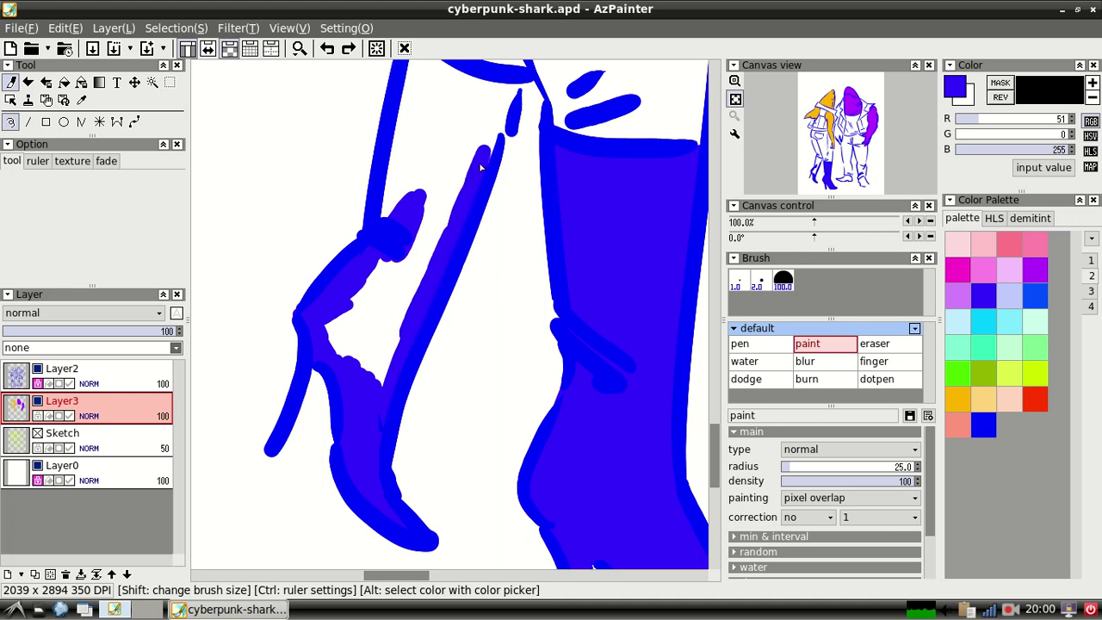
{"action": "left_click_drag", "start_coordinate": [714, 441], "coordinate": [704, 411]}
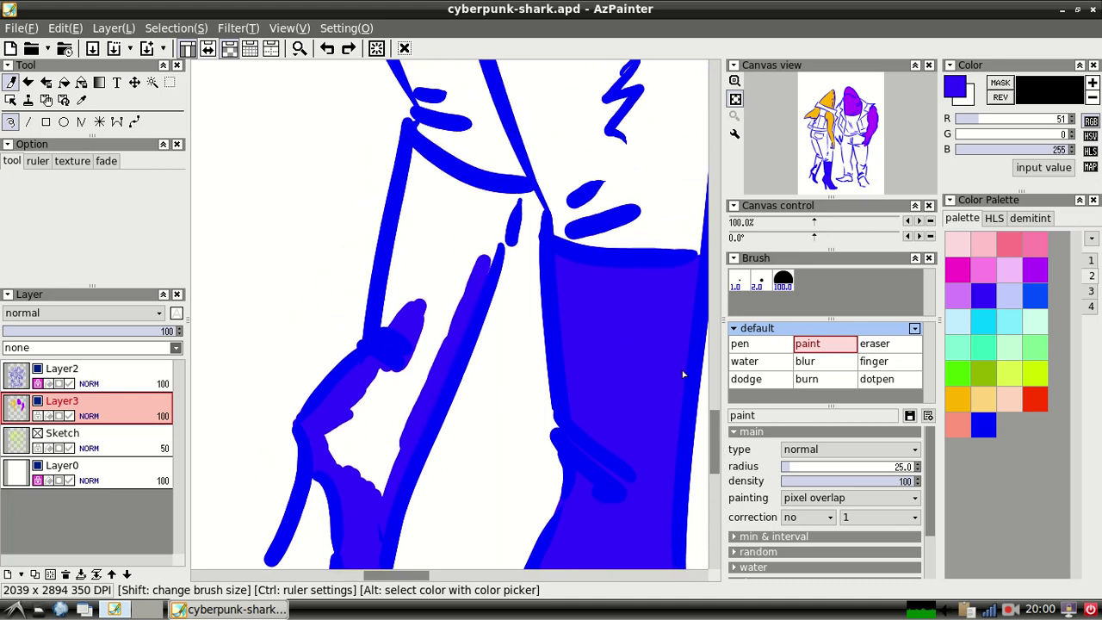
{"action": "mouse_move", "coordinate": [517, 203]}
{"action": "left_mouse_down"}
{"action": "mouse_move", "coordinate": [480, 265]}
{"action": "mouse_move", "coordinate": [494, 263]}
{"action": "left_mouse_up"}
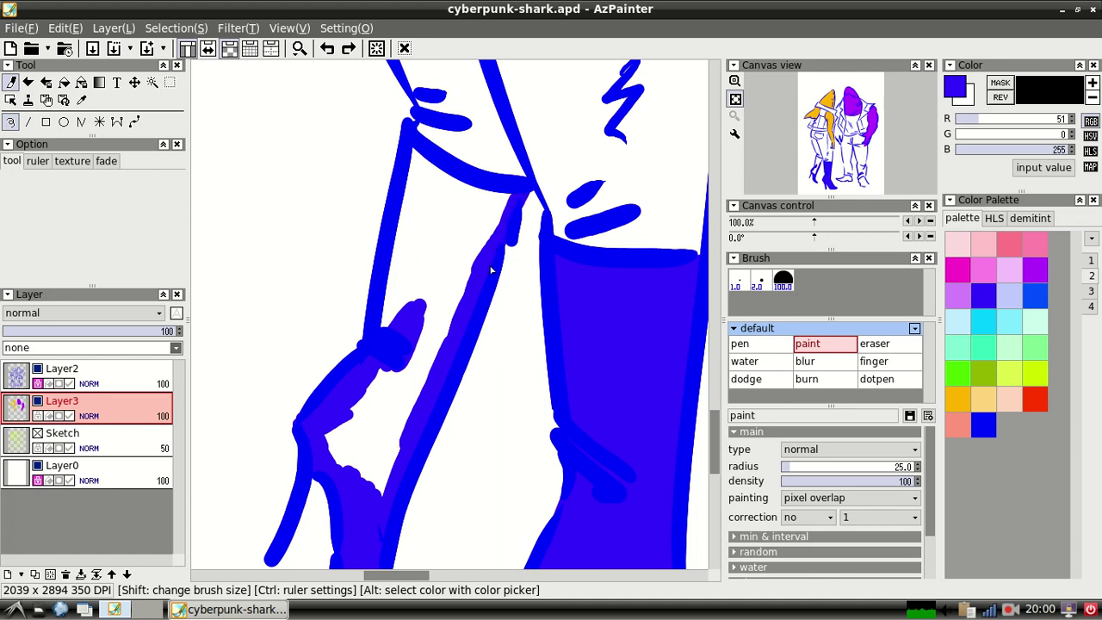
- Brush blue-violet along the inside of the second boot's shaft outline, covering the front edge, top rim and rear edge down to the ankle
{"action": "mouse_move", "coordinate": [517, 210]}
{"action": "left_mouse_down"}
{"action": "mouse_move", "coordinate": [507, 207]}
{"action": "mouse_move", "coordinate": [518, 198]}
{"action": "mouse_move", "coordinate": [473, 294]}
{"action": "left_mouse_up"}
{"action": "key", "text": "ctrl+z"}
{"action": "left_click_drag", "start_coordinate": [532, 192], "coordinate": [472, 299]}
{"action": "left_click_drag", "start_coordinate": [531, 192], "coordinate": [471, 303]}
{"action": "mouse_move", "coordinate": [419, 158]}
{"action": "left_mouse_down"}
{"action": "mouse_move", "coordinate": [429, 181]}
{"action": "mouse_move", "coordinate": [482, 206]}
{"action": "mouse_move", "coordinate": [486, 198]}
{"action": "left_mouse_up"}
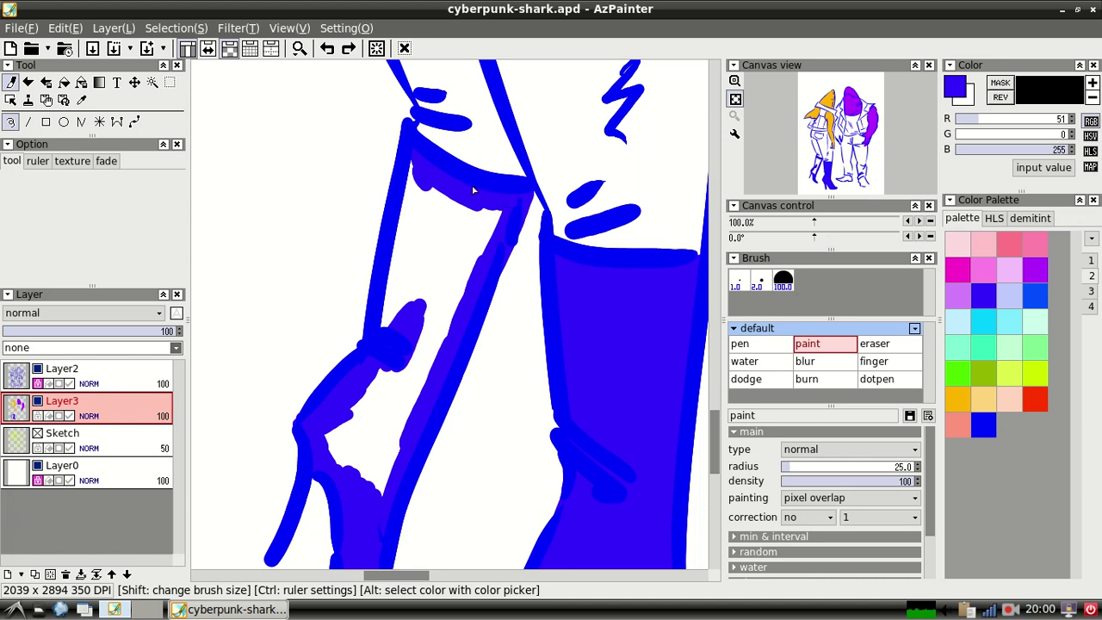
{"action": "left_click_drag", "start_coordinate": [415, 183], "coordinate": [387, 305]}
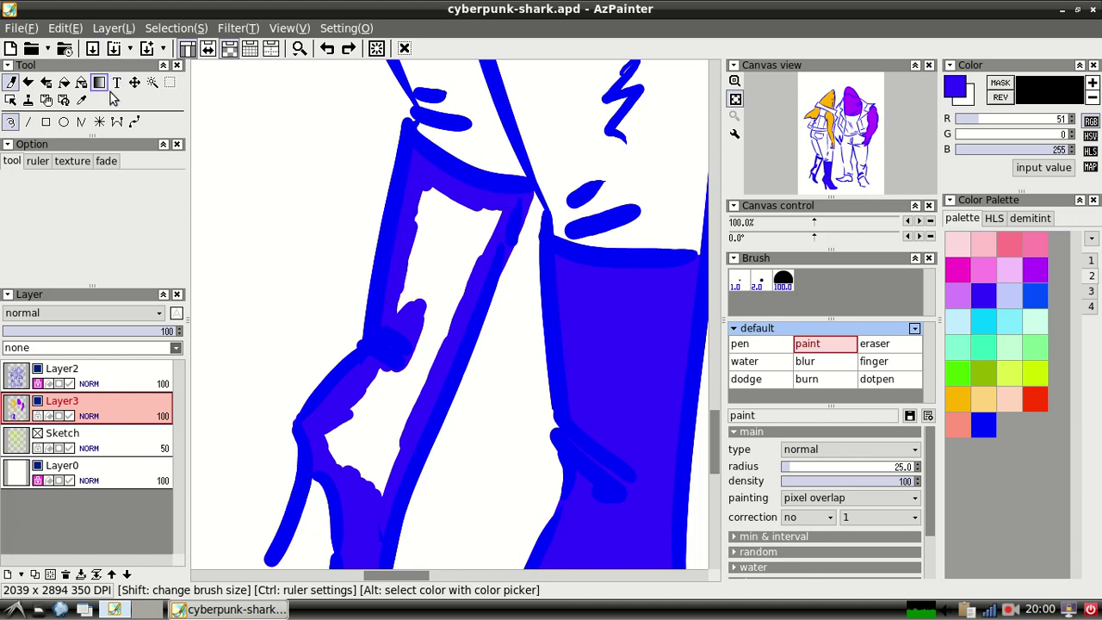
- Select the unpainted area inside the second boot with the magic wand and expand the selection by 6 pixels
{"action": "left_click", "coordinate": [152, 83]}
{"action": "left_click", "coordinate": [429, 276]}
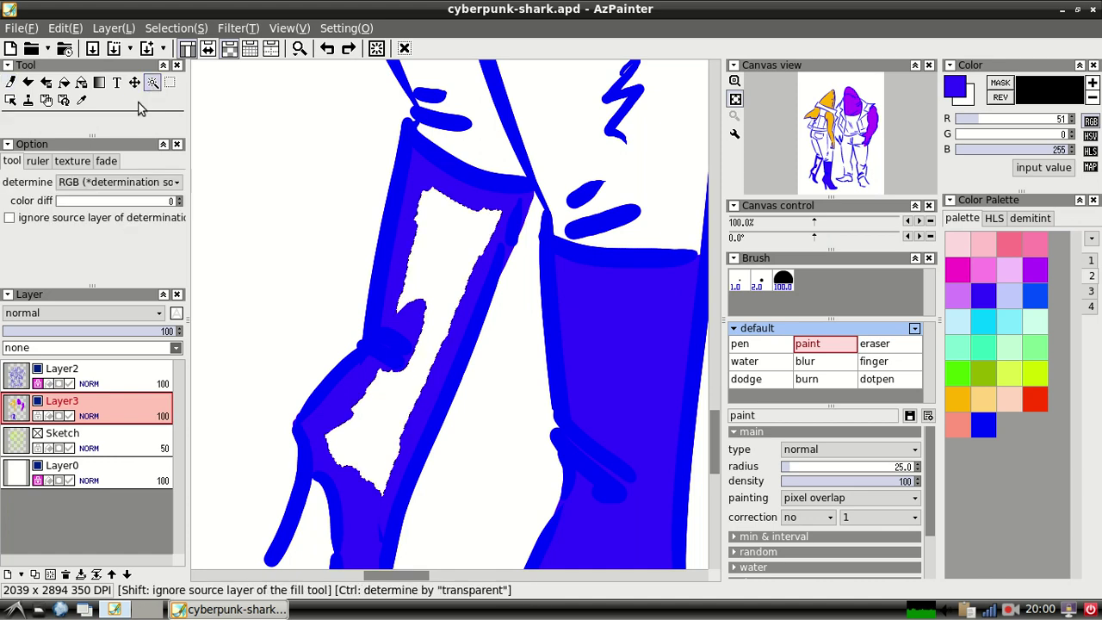
{"action": "left_click", "coordinate": [175, 28]}
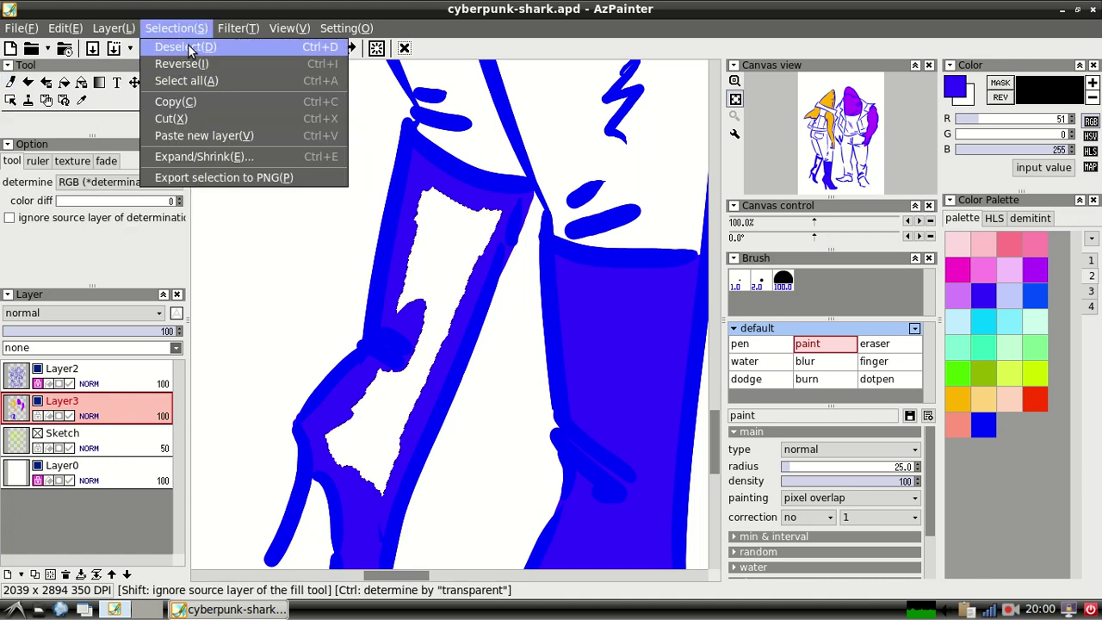
{"action": "left_click", "coordinate": [204, 156]}
{"action": "left_click", "coordinate": [669, 307]}
{"action": "left_click", "coordinate": [670, 308]}
{"action": "left_click", "coordinate": [669, 307]}
{"action": "left_click", "coordinate": [670, 307]}
{"action": "left_click", "coordinate": [670, 308]}
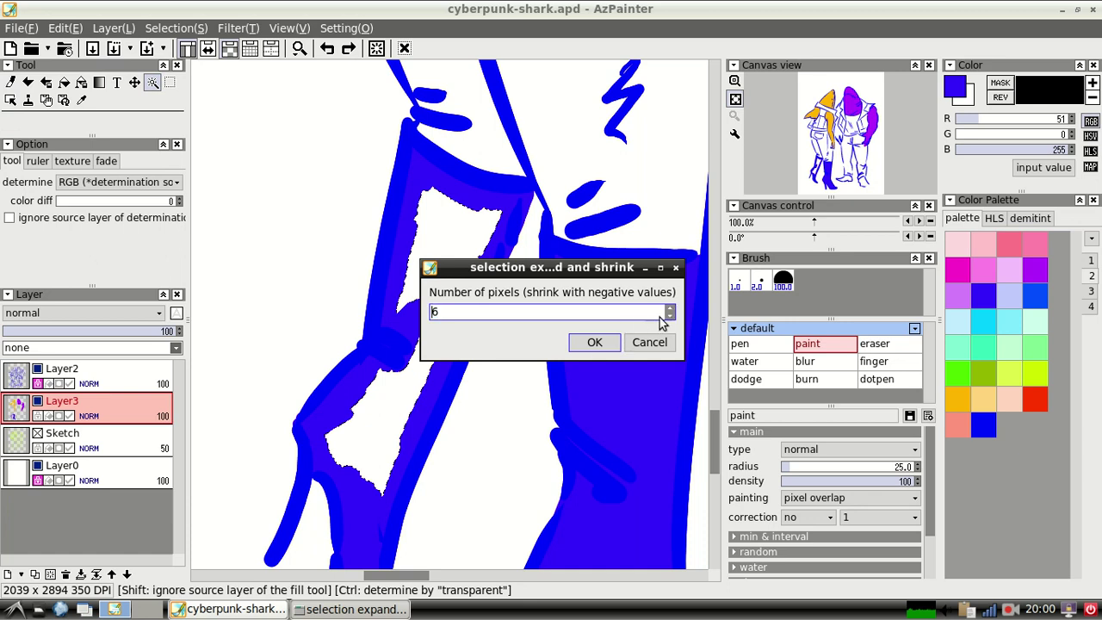
{"action": "left_click", "coordinate": [594, 342]}
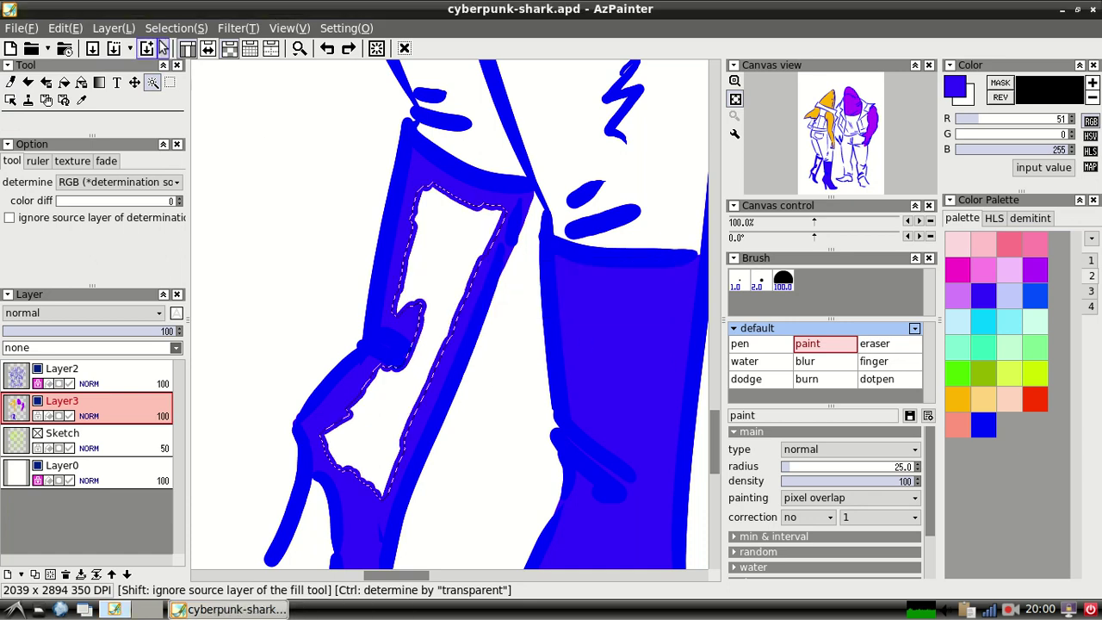
- Fill the expanded selection in the second boot with blue-violet and deselect it
{"action": "left_click", "coordinate": [65, 28]}
{"action": "left_click", "coordinate": [108, 103]}
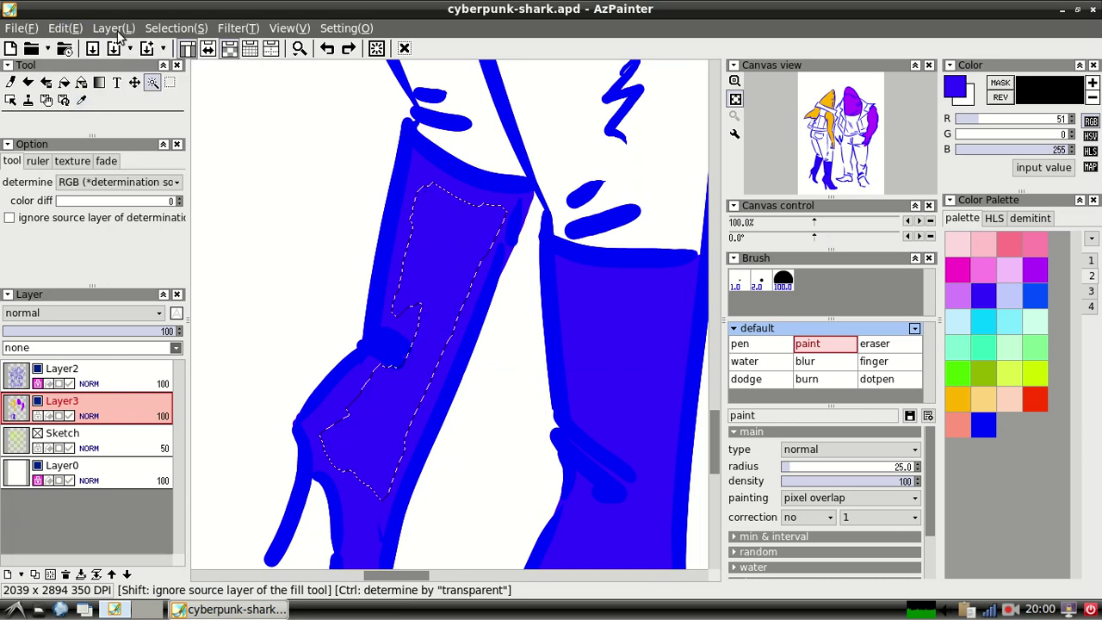
{"action": "left_click", "coordinate": [181, 28]}
{"action": "left_click", "coordinate": [194, 43]}
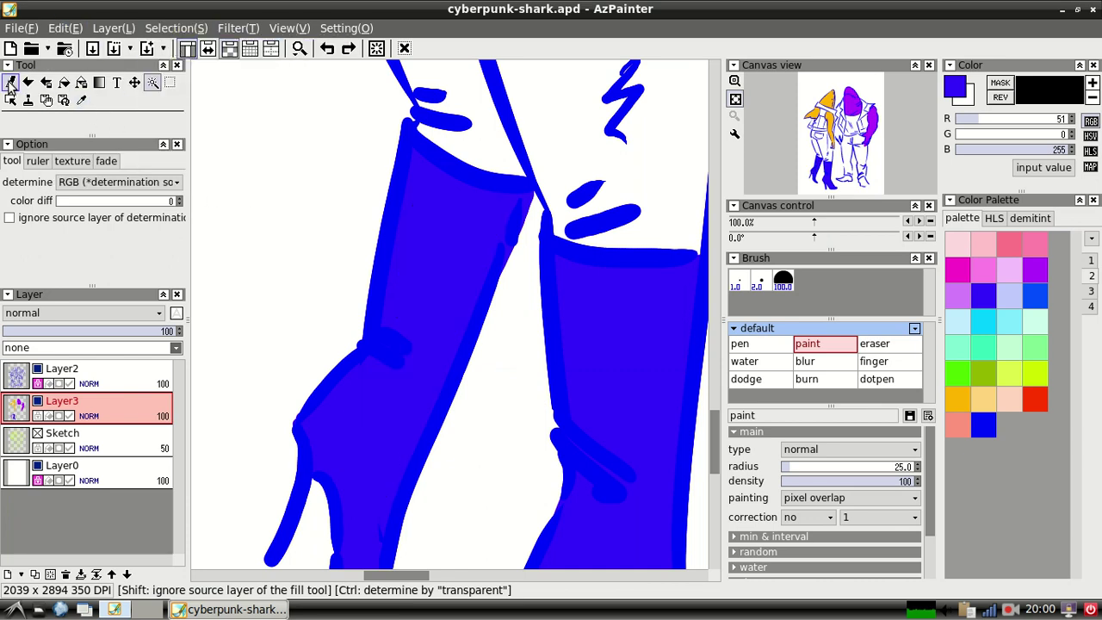
- Brush the purple shark's pointed shoe, the one nearer the companion, solid red (RGB 255, 51, 0) within its outline
{"action": "left_click", "coordinate": [10, 83]}
{"action": "left_click_drag", "start_coordinate": [712, 412], "coordinate": [710, 442]}
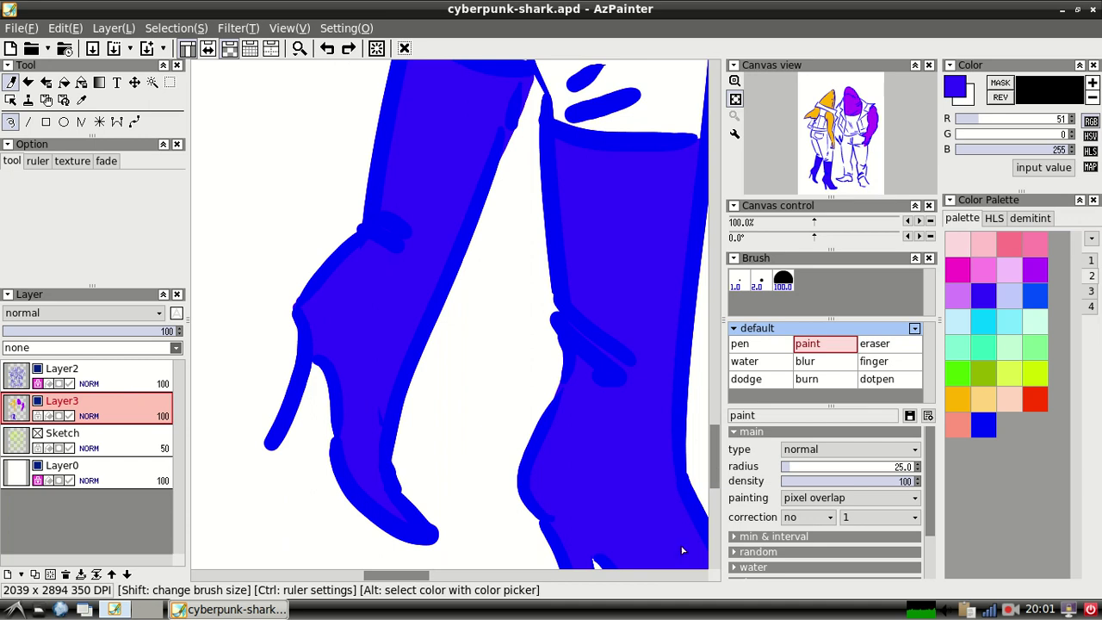
{"action": "left_click_drag", "start_coordinate": [392, 575], "coordinate": [483, 598]}
{"action": "left_click", "coordinate": [1033, 399]}
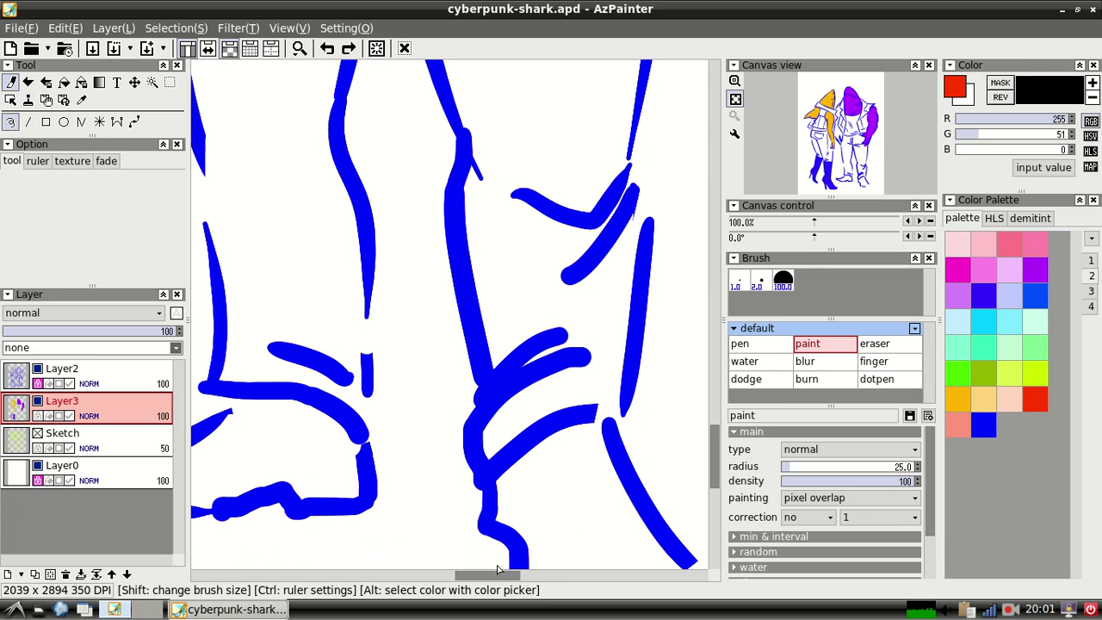
{"action": "mouse_move", "coordinate": [478, 577]}
{"action": "left_mouse_down"}
{"action": "mouse_move", "coordinate": [453, 575]}
{"action": "mouse_move", "coordinate": [421, 535]}
{"action": "left_mouse_up"}
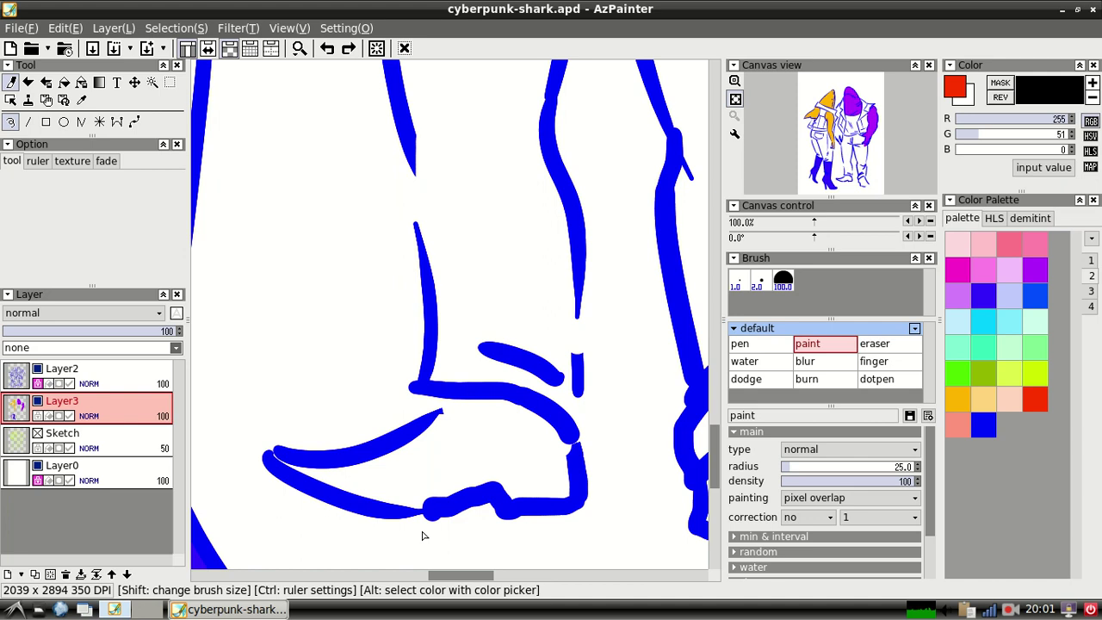
{"action": "mouse_move", "coordinate": [323, 479]}
{"action": "left_mouse_down"}
{"action": "mouse_move", "coordinate": [350, 475]}
{"action": "mouse_move", "coordinate": [295, 472]}
{"action": "mouse_move", "coordinate": [281, 459]}
{"action": "mouse_move", "coordinate": [344, 471]}
{"action": "mouse_move", "coordinate": [324, 477]}
{"action": "mouse_move", "coordinate": [384, 469]}
{"action": "mouse_move", "coordinate": [453, 434]}
{"action": "mouse_move", "coordinate": [380, 459]}
{"action": "mouse_move", "coordinate": [443, 433]}
{"action": "mouse_move", "coordinate": [400, 453]}
{"action": "mouse_move", "coordinate": [475, 404]}
{"action": "mouse_move", "coordinate": [472, 422]}
{"action": "mouse_move", "coordinate": [468, 406]}
{"action": "mouse_move", "coordinate": [539, 424]}
{"action": "mouse_move", "coordinate": [571, 476]}
{"action": "mouse_move", "coordinate": [544, 497]}
{"action": "mouse_move", "coordinate": [561, 494]}
{"action": "mouse_move", "coordinate": [508, 489]}
{"action": "left_mouse_up"}
{"action": "mouse_move", "coordinate": [365, 492]}
{"action": "left_mouse_down"}
{"action": "mouse_move", "coordinate": [428, 492]}
{"action": "mouse_move", "coordinate": [406, 502]}
{"action": "mouse_move", "coordinate": [465, 474]}
{"action": "mouse_move", "coordinate": [424, 506]}
{"action": "mouse_move", "coordinate": [479, 448]}
{"action": "mouse_move", "coordinate": [470, 439]}
{"action": "mouse_move", "coordinate": [494, 424]}
{"action": "mouse_move", "coordinate": [467, 483]}
{"action": "mouse_move", "coordinate": [529, 464]}
{"action": "mouse_move", "coordinate": [494, 435]}
{"action": "mouse_move", "coordinate": [530, 420]}
{"action": "mouse_move", "coordinate": [525, 437]}
{"action": "mouse_move", "coordinate": [552, 443]}
{"action": "mouse_move", "coordinate": [547, 483]}
{"action": "left_mouse_up"}
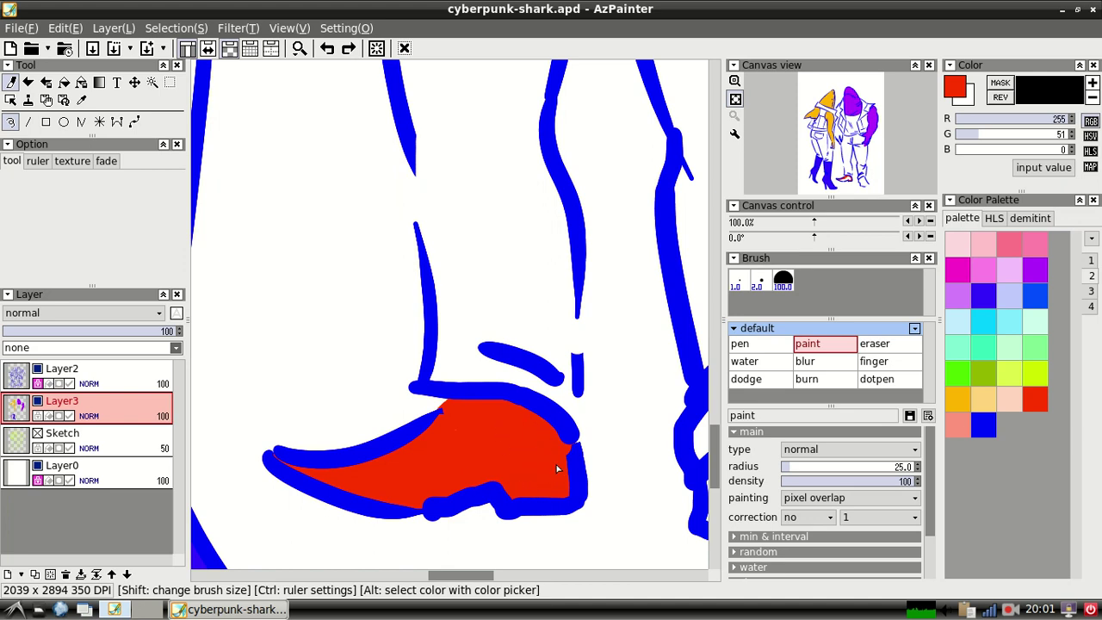
- Paint the purple shark's other shoe red inside its outline, undoing stray strokes
{"action": "left_click_drag", "start_coordinate": [479, 575], "coordinate": [517, 552]}
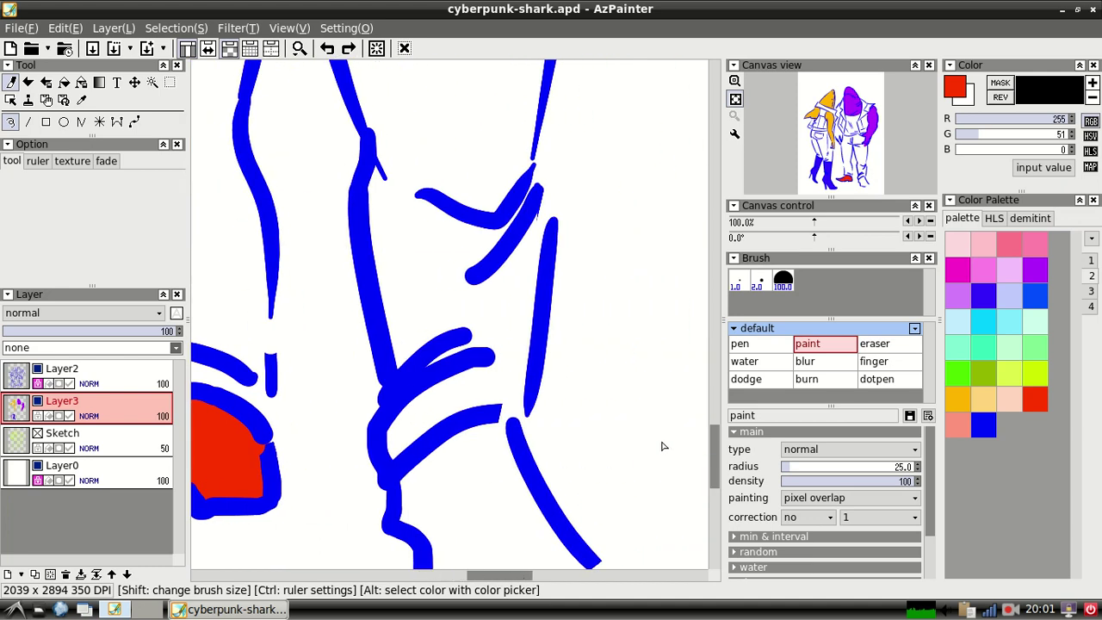
{"action": "left_click_drag", "start_coordinate": [721, 436], "coordinate": [720, 459]}
{"action": "mouse_move", "coordinate": [408, 355]}
{"action": "left_mouse_down"}
{"action": "mouse_move", "coordinate": [404, 379]}
{"action": "mouse_move", "coordinate": [433, 391]}
{"action": "mouse_move", "coordinate": [419, 382]}
{"action": "left_mouse_up"}
{"action": "mouse_move", "coordinate": [443, 320]}
{"action": "left_mouse_down"}
{"action": "mouse_move", "coordinate": [403, 345]}
{"action": "mouse_move", "coordinate": [498, 293]}
{"action": "mouse_move", "coordinate": [502, 324]}
{"action": "mouse_move", "coordinate": [481, 319]}
{"action": "mouse_move", "coordinate": [487, 307]}
{"action": "mouse_move", "coordinate": [472, 328]}
{"action": "mouse_move", "coordinate": [484, 319]}
{"action": "mouse_move", "coordinate": [415, 349]}
{"action": "mouse_move", "coordinate": [446, 382]}
{"action": "mouse_move", "coordinate": [434, 446]}
{"action": "left_mouse_up"}
{"action": "mouse_move", "coordinate": [450, 372]}
{"action": "left_mouse_down"}
{"action": "mouse_move", "coordinate": [486, 346]}
{"action": "mouse_move", "coordinate": [515, 356]}
{"action": "mouse_move", "coordinate": [590, 431]}
{"action": "mouse_move", "coordinate": [535, 385]}
{"action": "mouse_move", "coordinate": [497, 401]}
{"action": "mouse_move", "coordinate": [487, 390]}
{"action": "mouse_move", "coordinate": [517, 379]}
{"action": "mouse_move", "coordinate": [502, 392]}
{"action": "mouse_move", "coordinate": [515, 403]}
{"action": "mouse_move", "coordinate": [453, 445]}
{"action": "mouse_move", "coordinate": [512, 395]}
{"action": "mouse_move", "coordinate": [479, 440]}
{"action": "mouse_move", "coordinate": [440, 451]}
{"action": "mouse_move", "coordinate": [472, 440]}
{"action": "mouse_move", "coordinate": [466, 454]}
{"action": "mouse_move", "coordinate": [552, 456]}
{"action": "mouse_move", "coordinate": [439, 459]}
{"action": "mouse_move", "coordinate": [539, 459]}
{"action": "mouse_move", "coordinate": [513, 473]}
{"action": "mouse_move", "coordinate": [585, 428]}
{"action": "mouse_move", "coordinate": [519, 474]}
{"action": "mouse_move", "coordinate": [588, 430]}
{"action": "mouse_move", "coordinate": [527, 456]}
{"action": "mouse_move", "coordinate": [585, 433]}
{"action": "mouse_move", "coordinate": [583, 419]}
{"action": "mouse_move", "coordinate": [520, 451]}
{"action": "mouse_move", "coordinate": [540, 465]}
{"action": "mouse_move", "coordinate": [525, 458]}
{"action": "mouse_move", "coordinate": [570, 418]}
{"action": "mouse_move", "coordinate": [524, 414]}
{"action": "left_mouse_up"}
{"action": "key", "text": "ctrl+z"}
{"action": "key", "text": "ctrl+z"}
{"action": "key", "text": "ctrl+z"}
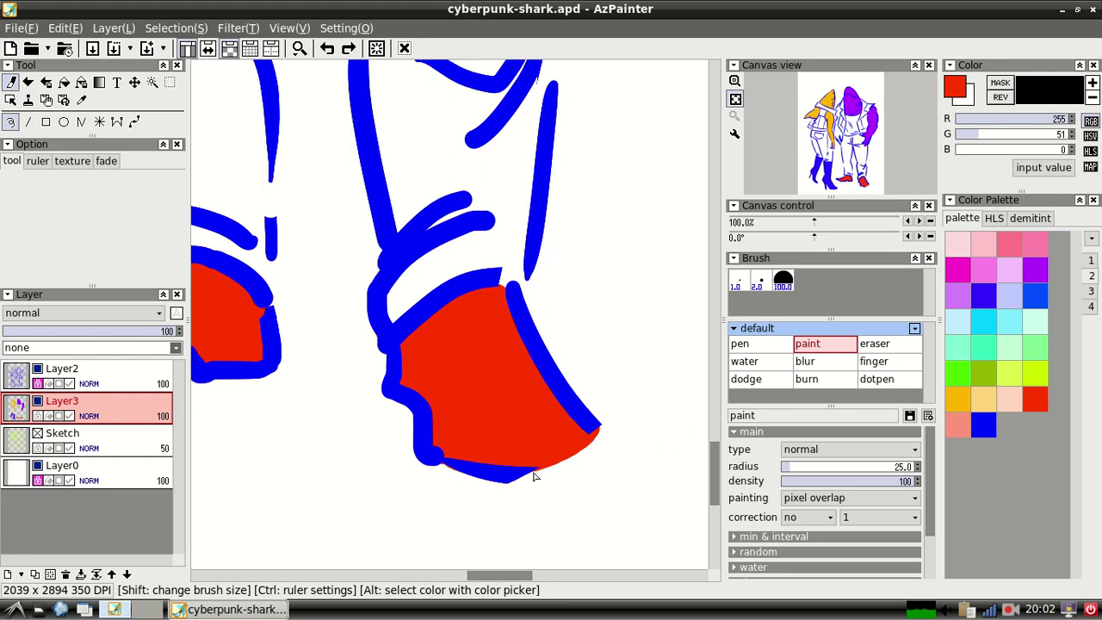
- Shape the red edge across the gap in the second shoe's toe outline, undoing and redrawing the stroke
{"action": "left_click_drag", "start_coordinate": [514, 484], "coordinate": [603, 432]}
{"action": "key", "text": "ctrl+z"}
{"action": "mouse_move", "coordinate": [517, 483]}
{"action": "left_mouse_down"}
{"action": "mouse_move", "coordinate": [610, 423]}
{"action": "mouse_move", "coordinate": [516, 485]}
{"action": "left_mouse_up"}
{"action": "key", "text": "ctrl+z"}
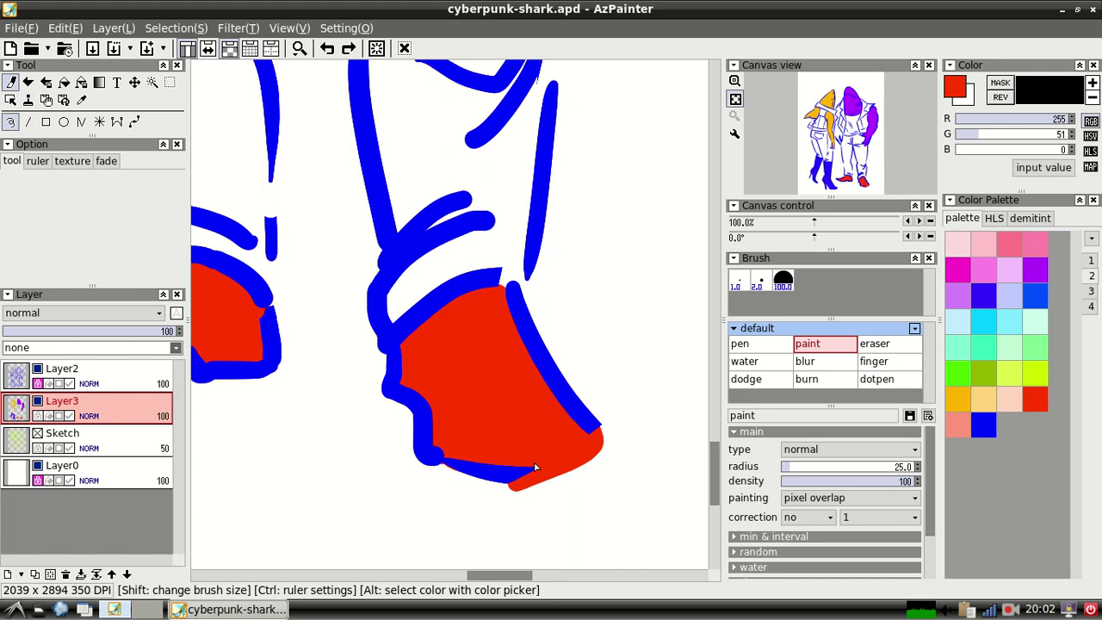
{"action": "key", "text": "ctrl+z"}
{"action": "left_click_drag", "start_coordinate": [592, 432], "coordinate": [522, 476]}
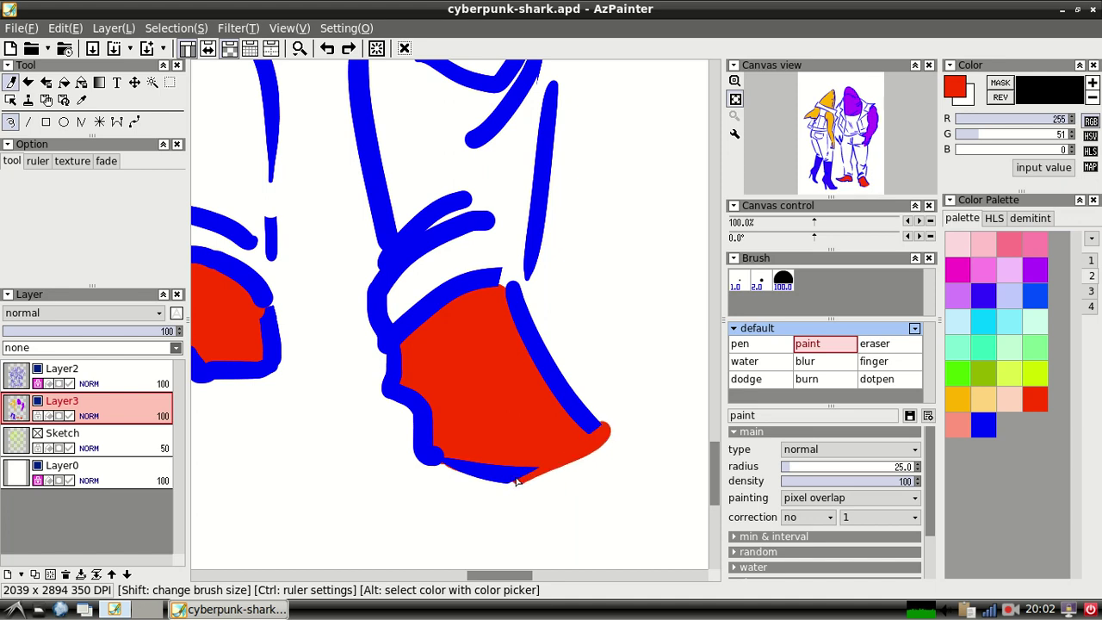
{"action": "key", "text": "ctrl+z"}
{"action": "mouse_move", "coordinate": [599, 432]}
{"action": "left_mouse_down"}
{"action": "mouse_move", "coordinate": [559, 470]}
{"action": "mouse_move", "coordinate": [516, 485]}
{"action": "left_mouse_up"}
{"action": "key", "text": "ctrl+z"}
{"action": "left_click_drag", "start_coordinate": [595, 433], "coordinate": [522, 476]}
- Paint the slanted band across the orange companion's chest magenta (RGB 255, 0, 204), including its end beside the arm
{"action": "left_click_drag", "start_coordinate": [491, 575], "coordinate": [402, 578]}
{"action": "left_click_drag", "start_coordinate": [710, 455], "coordinate": [711, 327]}
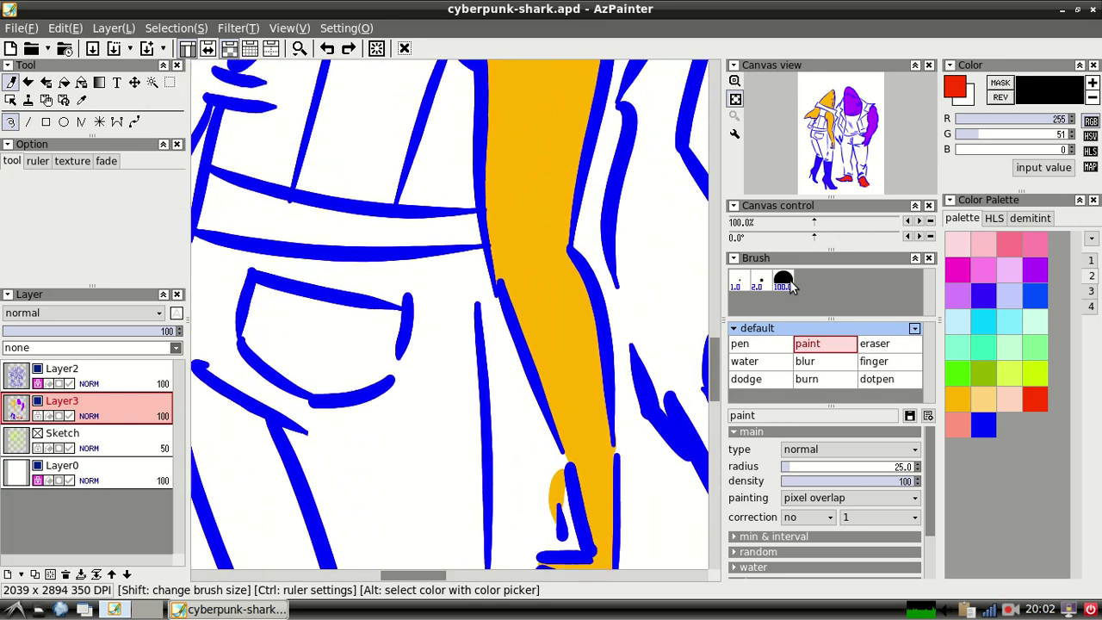
{"action": "left_click", "coordinate": [963, 281]}
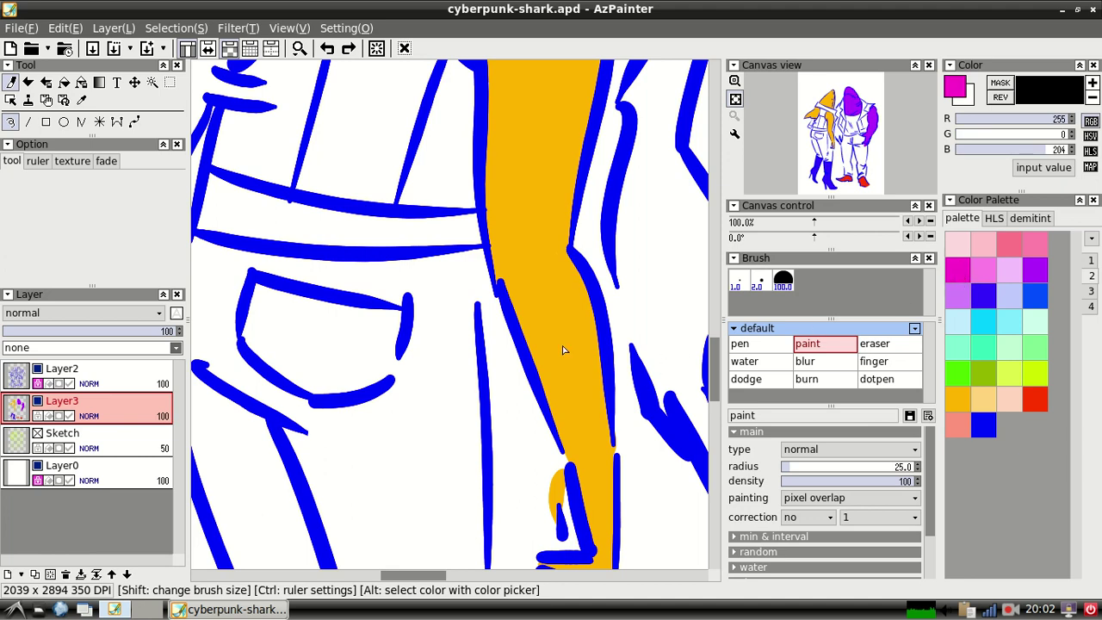
{"action": "left_click_drag", "start_coordinate": [703, 367], "coordinate": [685, 295]}
{"action": "mouse_move", "coordinate": [289, 193]}
{"action": "left_mouse_down"}
{"action": "mouse_move", "coordinate": [278, 225]}
{"action": "mouse_move", "coordinate": [341, 248]}
{"action": "mouse_move", "coordinate": [314, 205]}
{"action": "mouse_move", "coordinate": [286, 200]}
{"action": "mouse_move", "coordinate": [318, 188]}
{"action": "mouse_move", "coordinate": [304, 176]}
{"action": "mouse_move", "coordinate": [372, 238]}
{"action": "mouse_move", "coordinate": [352, 244]}
{"action": "left_mouse_up"}
{"action": "mouse_move", "coordinate": [341, 207]}
{"action": "left_mouse_down"}
{"action": "mouse_move", "coordinate": [343, 194]}
{"action": "mouse_move", "coordinate": [415, 243]}
{"action": "mouse_move", "coordinate": [375, 235]}
{"action": "mouse_move", "coordinate": [399, 232]}
{"action": "left_mouse_up"}
{"action": "mouse_move", "coordinate": [455, 257]}
{"action": "left_mouse_down"}
{"action": "mouse_move", "coordinate": [362, 260]}
{"action": "mouse_move", "coordinate": [475, 287]}
{"action": "mouse_move", "coordinate": [421, 267]}
{"action": "mouse_move", "coordinate": [439, 259]}
{"action": "mouse_move", "coordinate": [527, 297]}
{"action": "mouse_move", "coordinate": [506, 318]}
{"action": "mouse_move", "coordinate": [555, 324]}
{"action": "mouse_move", "coordinate": [516, 335]}
{"action": "mouse_move", "coordinate": [599, 360]}
{"action": "mouse_move", "coordinate": [523, 315]}
{"action": "mouse_move", "coordinate": [538, 289]}
{"action": "mouse_move", "coordinate": [592, 303]}
{"action": "mouse_move", "coordinate": [554, 291]}
{"action": "mouse_move", "coordinate": [582, 302]}
{"action": "mouse_move", "coordinate": [544, 303]}
{"action": "mouse_move", "coordinate": [552, 329]}
{"action": "mouse_move", "coordinate": [612, 329]}
{"action": "mouse_move", "coordinate": [603, 344]}
{"action": "mouse_move", "coordinate": [641, 320]}
{"action": "mouse_move", "coordinate": [644, 337]}
{"action": "mouse_move", "coordinate": [612, 368]}
{"action": "left_mouse_up"}
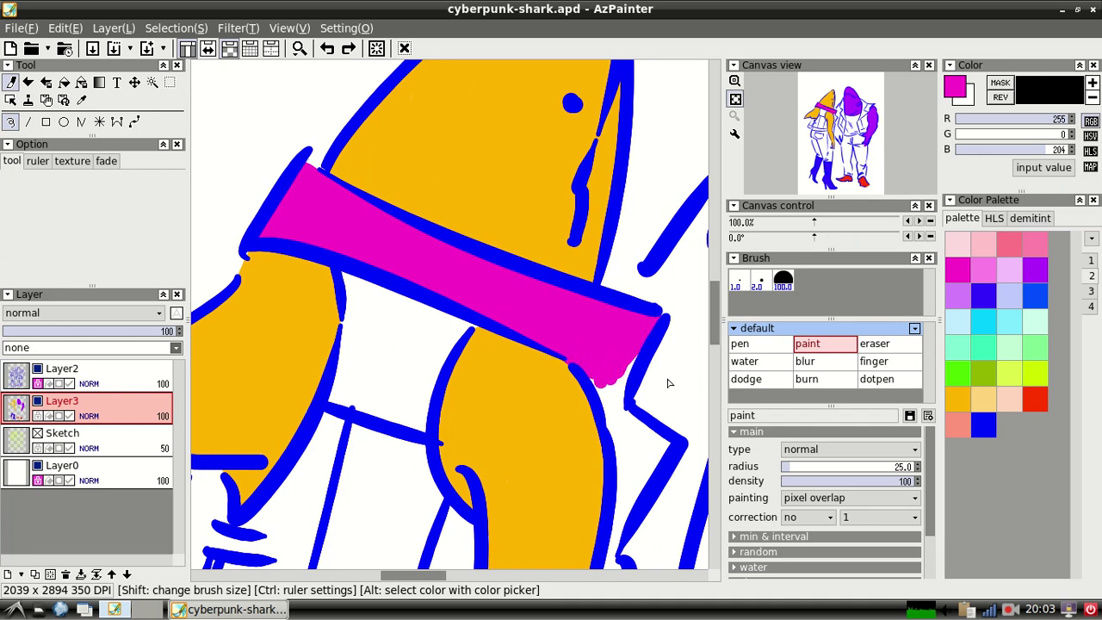
{"action": "mouse_move", "coordinate": [607, 369]}
{"action": "left_mouse_down"}
{"action": "mouse_move", "coordinate": [605, 407]}
{"action": "mouse_move", "coordinate": [617, 407]}
{"action": "mouse_move", "coordinate": [636, 350]}
{"action": "mouse_move", "coordinate": [608, 415]}
{"action": "left_mouse_up"}
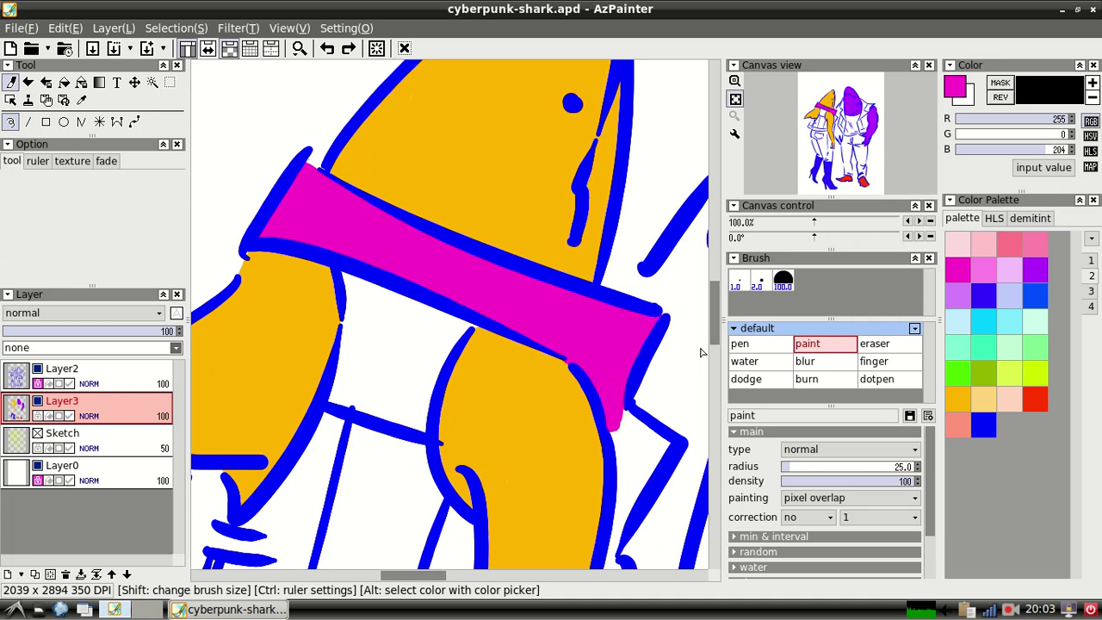
- Continue the magenta down the jagged spike and the narrow strip behind the companion's arm
{"action": "scroll", "coordinate": [700, 368], "scroll_direction": "down", "scroll_amount": 5}
{"action": "mouse_move", "coordinate": [613, 215]}
{"action": "left_mouse_down"}
{"action": "mouse_move", "coordinate": [670, 240]}
{"action": "mouse_move", "coordinate": [614, 225]}
{"action": "mouse_move", "coordinate": [629, 284]}
{"action": "mouse_move", "coordinate": [663, 245]}
{"action": "mouse_move", "coordinate": [626, 285]}
{"action": "mouse_move", "coordinate": [604, 351]}
{"action": "mouse_move", "coordinate": [613, 326]}
{"action": "mouse_move", "coordinate": [603, 403]}
{"action": "mouse_move", "coordinate": [620, 374]}
{"action": "mouse_move", "coordinate": [594, 439]}
{"action": "mouse_move", "coordinate": [602, 392]}
{"action": "mouse_move", "coordinate": [577, 490]}
{"action": "mouse_move", "coordinate": [602, 503]}
{"action": "mouse_move", "coordinate": [592, 474]}
{"action": "left_mouse_up"}
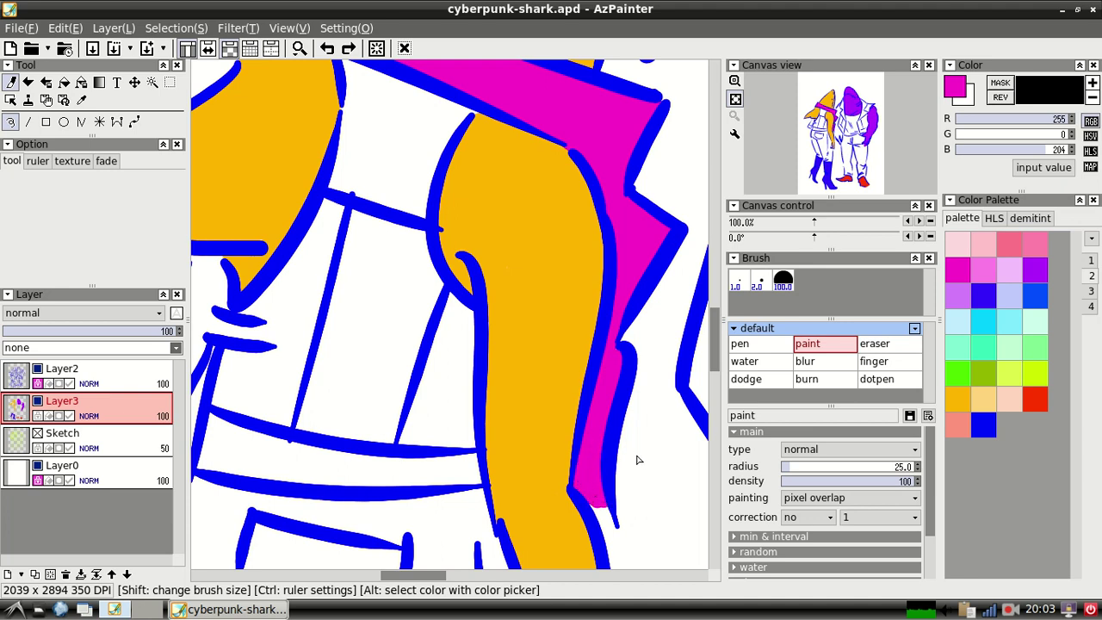
{"action": "mouse_move", "coordinate": [722, 363]}
{"action": "left_mouse_down"}
{"action": "mouse_move", "coordinate": [713, 326]}
{"action": "mouse_move", "coordinate": [716, 403]}
{"action": "mouse_move", "coordinate": [719, 356]}
{"action": "mouse_move", "coordinate": [719, 366]}
{"action": "left_mouse_up"}
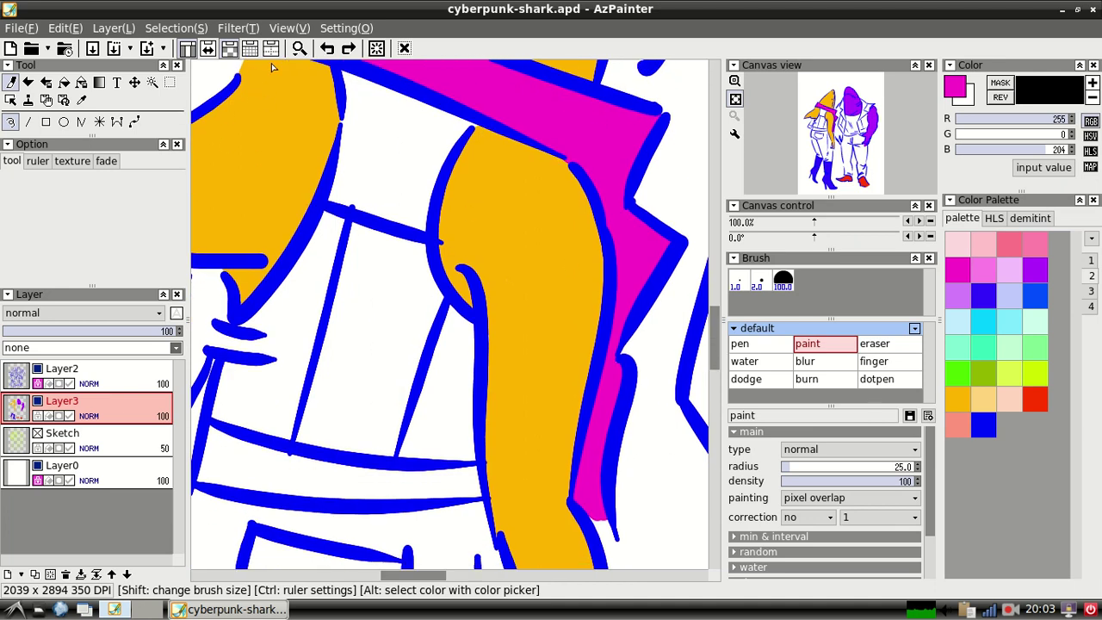
- Zoom the canvas to 70%, try extending the magenta to the narrow strip's lower tip, and undo the paint on that strip
{"action": "left_click", "coordinate": [908, 221]}
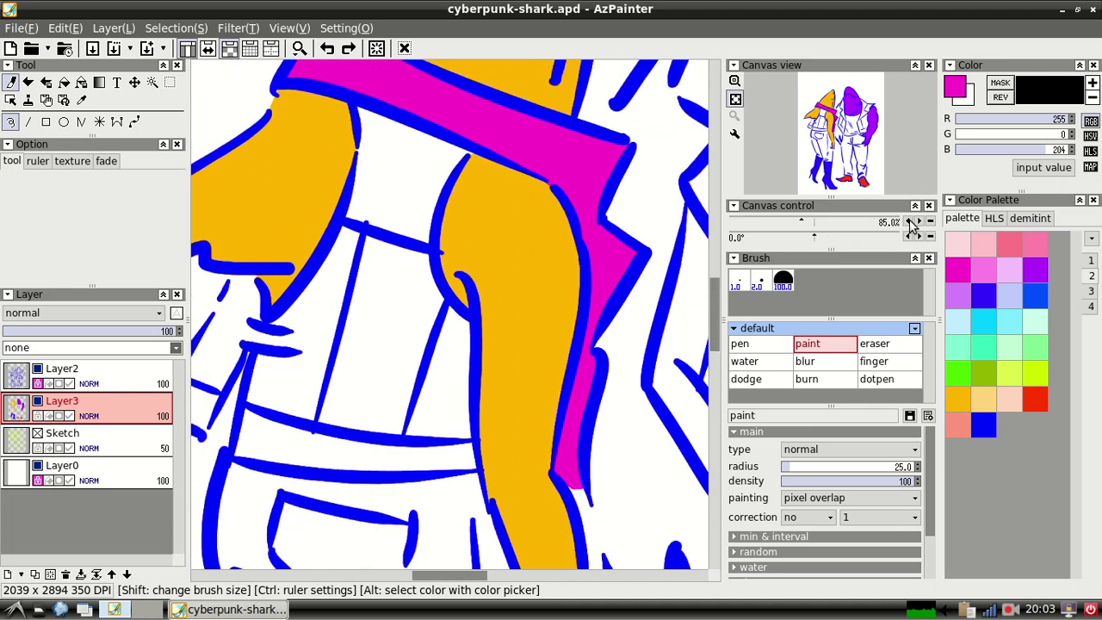
{"action": "left_click", "coordinate": [907, 223]}
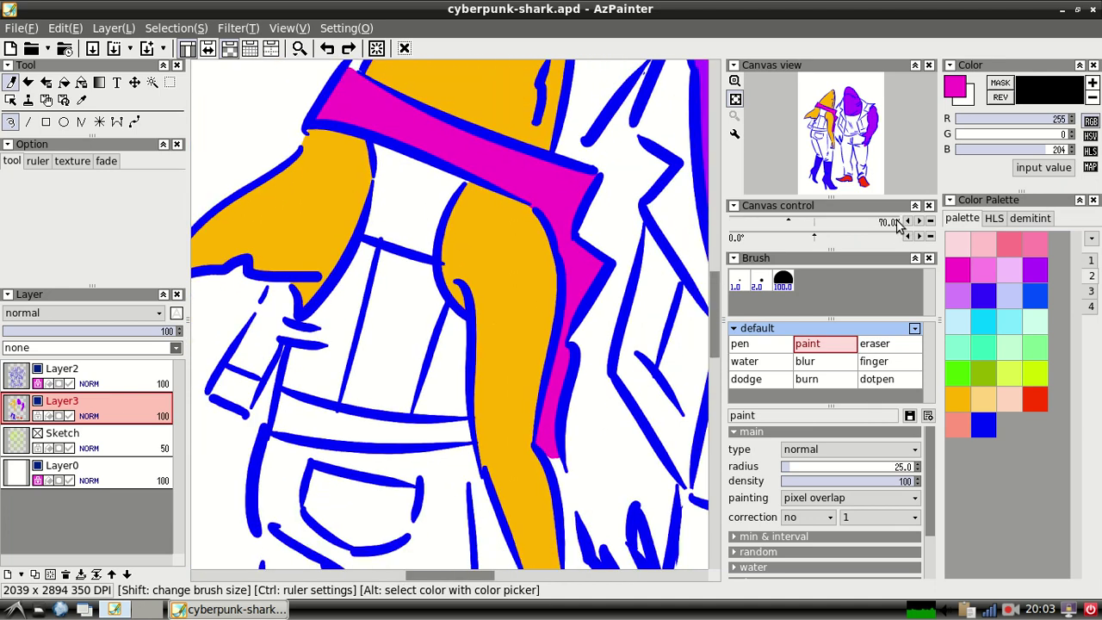
{"action": "mouse_move", "coordinate": [454, 579]}
{"action": "left_mouse_down"}
{"action": "mouse_move", "coordinate": [493, 585]}
{"action": "mouse_move", "coordinate": [457, 586]}
{"action": "left_mouse_up"}
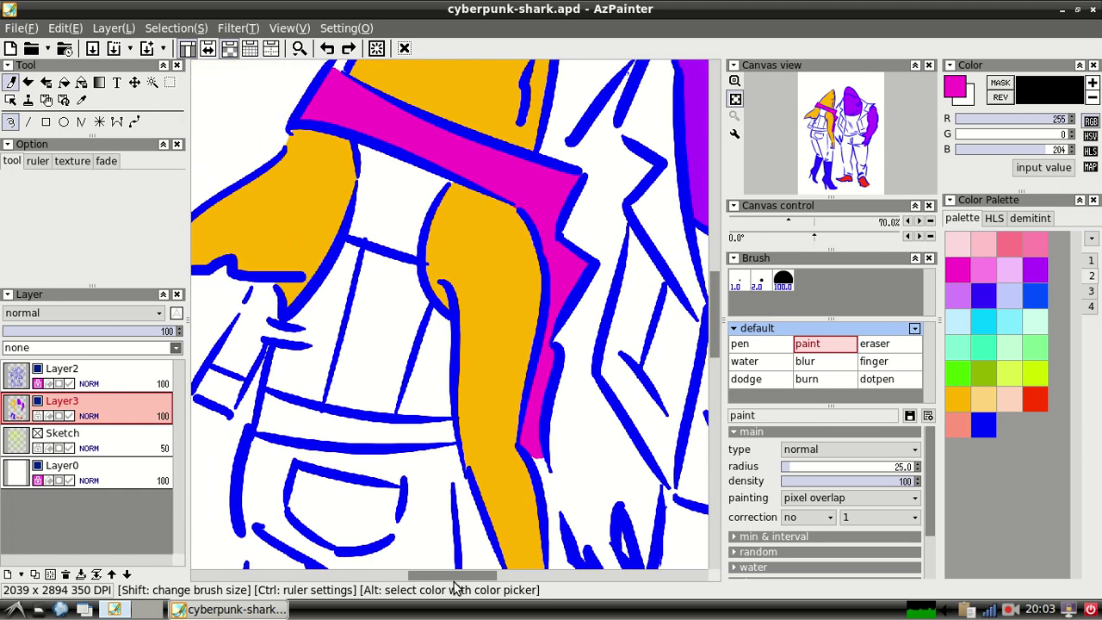
{"action": "left_click_drag", "start_coordinate": [539, 457], "coordinate": [548, 469]}
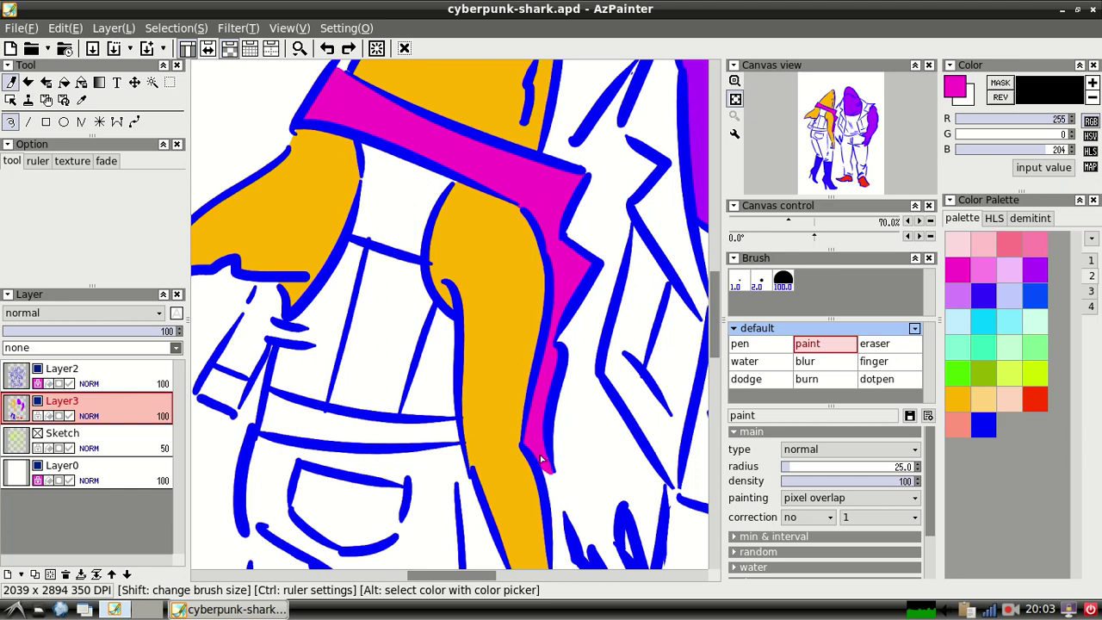
{"action": "key", "text": "ctrl+z"}
{"action": "left_click_drag", "start_coordinate": [542, 458], "coordinate": [552, 471]}
{"action": "key", "text": "ctrl+z"}
{"action": "key", "text": "ctrl+z"}
{"action": "key", "text": "ctrl+z"}
- Repaint the lower end of the jagged spike magenta and trim the excess with the eraser
{"action": "left_click_drag", "start_coordinate": [556, 328], "coordinate": [551, 345]}
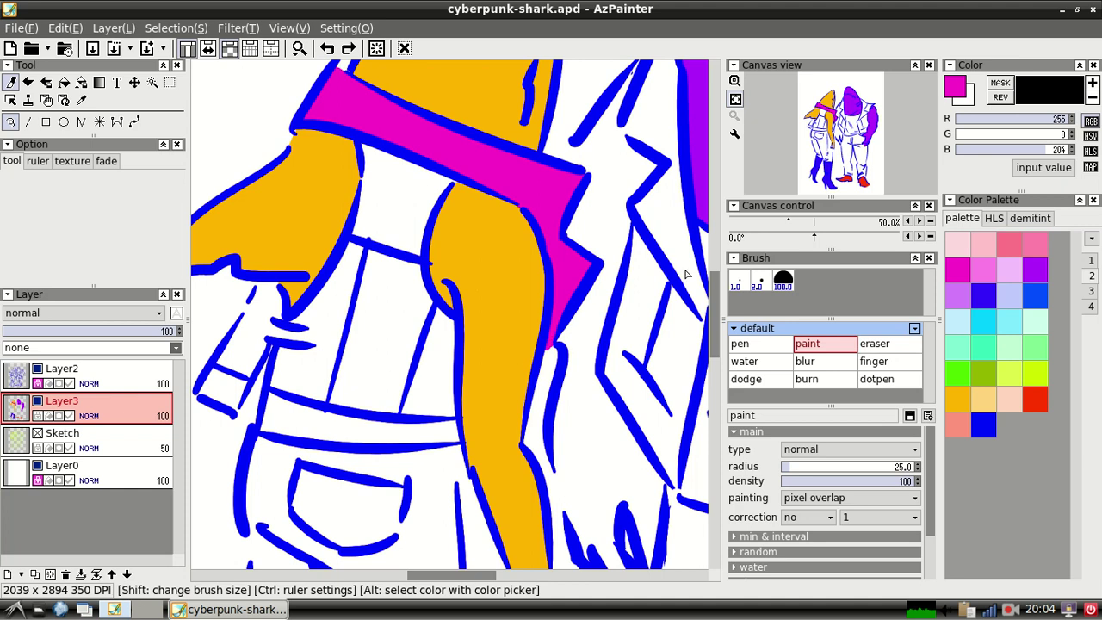
{"action": "left_click", "coordinate": [895, 346]}
{"action": "left_click_drag", "start_coordinate": [546, 349], "coordinate": [553, 340]}
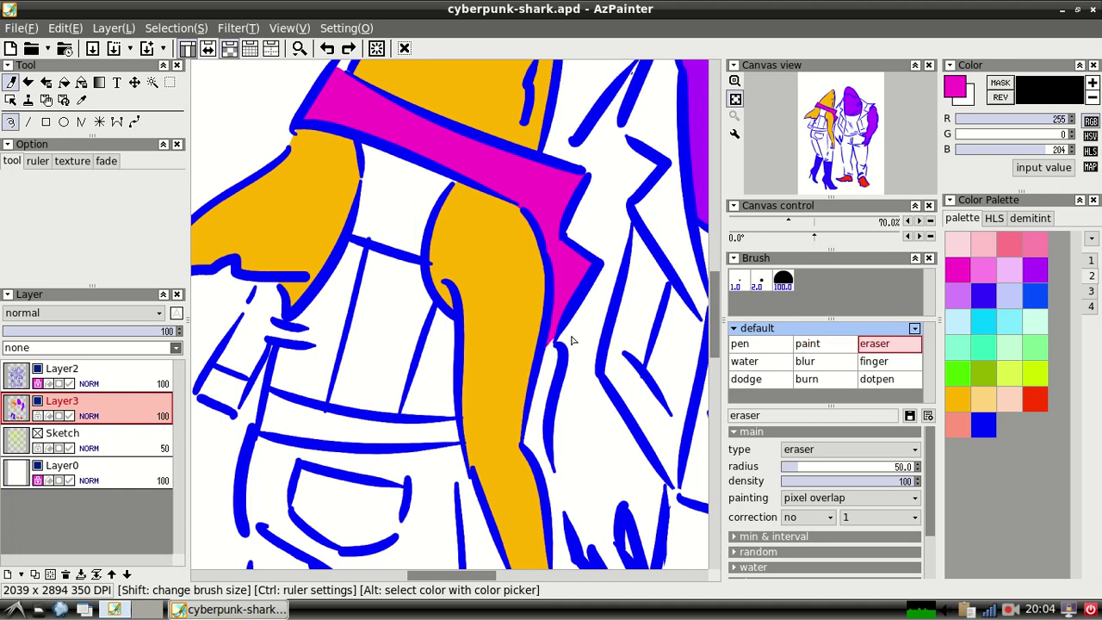
- Brush magenta along the edge of the companion's top beside the raised arm and down the outer edge of the hanging flap
{"action": "left_click", "coordinate": [769, 349]}
{"action": "left_click_drag", "start_coordinate": [366, 173], "coordinate": [366, 195]}
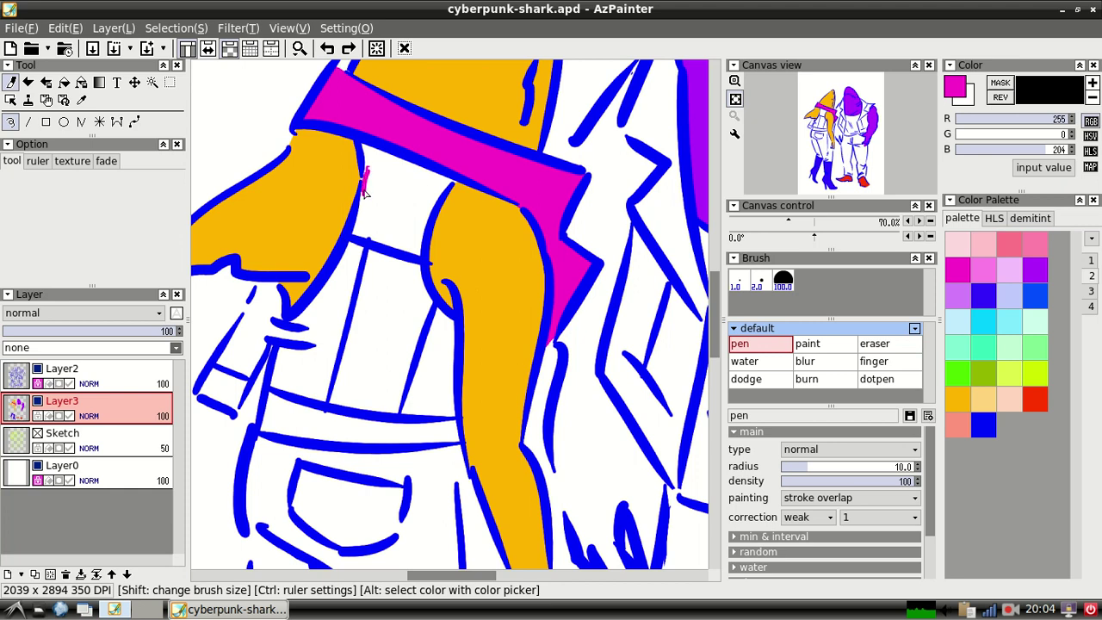
{"action": "left_click", "coordinate": [827, 345]}
{"action": "mouse_move", "coordinate": [374, 165]}
{"action": "left_mouse_down"}
{"action": "mouse_move", "coordinate": [369, 227]}
{"action": "mouse_move", "coordinate": [350, 278]}
{"action": "mouse_move", "coordinate": [328, 295]}
{"action": "mouse_move", "coordinate": [347, 284]}
{"action": "mouse_move", "coordinate": [334, 286]}
{"action": "mouse_move", "coordinate": [351, 269]}
{"action": "mouse_move", "coordinate": [324, 308]}
{"action": "mouse_move", "coordinate": [275, 333]}
{"action": "mouse_move", "coordinate": [314, 340]}
{"action": "mouse_move", "coordinate": [259, 340]}
{"action": "mouse_move", "coordinate": [248, 333]}
{"action": "mouse_move", "coordinate": [263, 304]}
{"action": "mouse_move", "coordinate": [238, 336]}
{"action": "mouse_move", "coordinate": [263, 289]}
{"action": "mouse_move", "coordinate": [277, 290]}
{"action": "mouse_move", "coordinate": [283, 303]}
{"action": "mouse_move", "coordinate": [273, 295]}
{"action": "mouse_move", "coordinate": [255, 311]}
{"action": "left_mouse_up"}
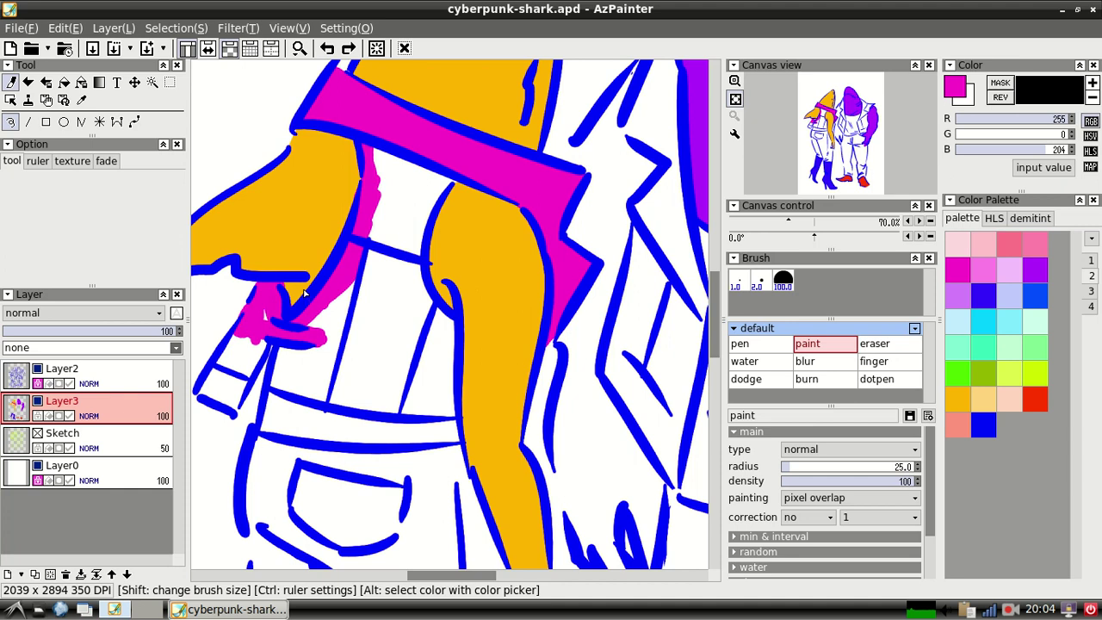
{"action": "key", "text": "ctrl+z"}
{"action": "key", "text": "ctrl+z"}
{"action": "left_click_drag", "start_coordinate": [272, 286], "coordinate": [231, 348]}
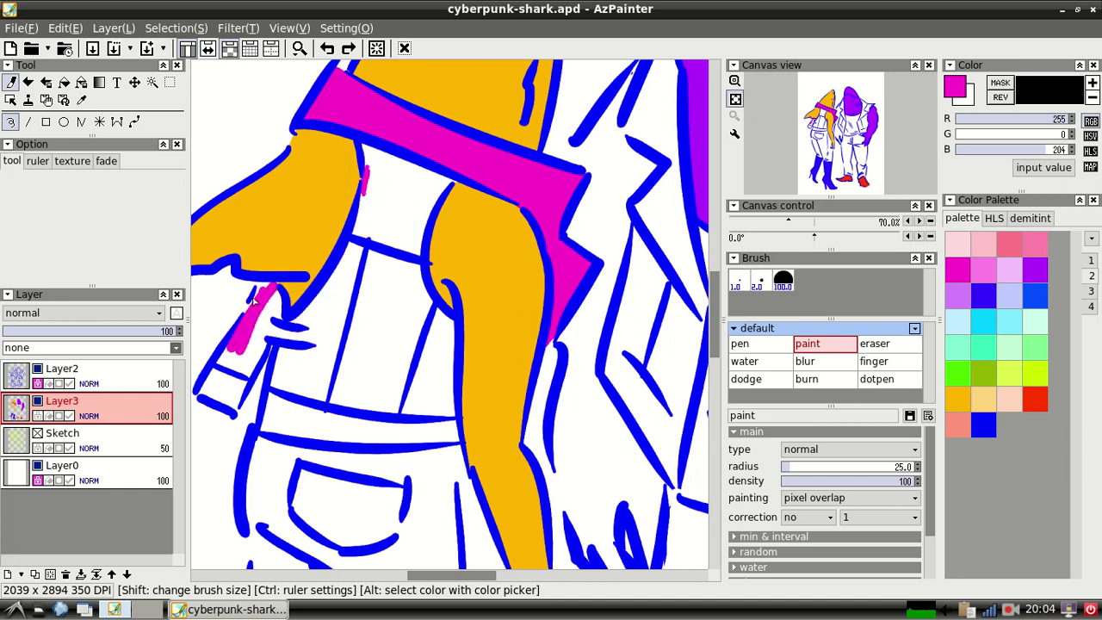
{"action": "key", "text": "ctrl+z"}
{"action": "left_click_drag", "start_coordinate": [261, 284], "coordinate": [217, 355]}
{"action": "mouse_move", "coordinate": [265, 288]}
{"action": "left_mouse_down"}
{"action": "mouse_move", "coordinate": [277, 338]}
{"action": "mouse_move", "coordinate": [299, 329]}
{"action": "mouse_move", "coordinate": [283, 342]}
{"action": "mouse_move", "coordinate": [338, 289]}
{"action": "mouse_move", "coordinate": [310, 317]}
{"action": "mouse_move", "coordinate": [362, 234]}
{"action": "mouse_move", "coordinate": [365, 151]}
{"action": "left_mouse_up"}
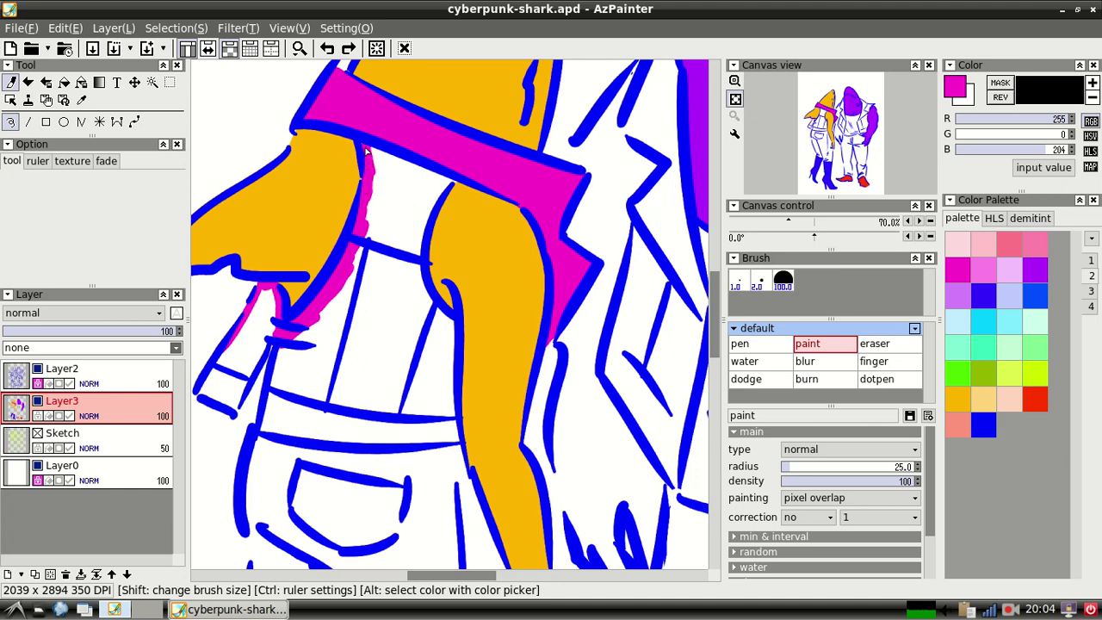
- Paint magenta along the top's armhole, remaining side edges and waistband, and fill in the hanging flap
{"action": "mouse_move", "coordinate": [449, 174]}
{"action": "left_mouse_down"}
{"action": "mouse_move", "coordinate": [414, 213]}
{"action": "mouse_move", "coordinate": [451, 179]}
{"action": "left_mouse_up"}
{"action": "key", "text": "ctrl+z"}
{"action": "mouse_move", "coordinate": [417, 212]}
{"action": "left_mouse_down"}
{"action": "mouse_move", "coordinate": [452, 189]}
{"action": "mouse_move", "coordinate": [413, 214]}
{"action": "mouse_move", "coordinate": [450, 179]}
{"action": "mouse_move", "coordinate": [403, 245]}
{"action": "mouse_move", "coordinate": [442, 185]}
{"action": "mouse_move", "coordinate": [412, 236]}
{"action": "mouse_move", "coordinate": [417, 227]}
{"action": "mouse_move", "coordinate": [415, 286]}
{"action": "mouse_move", "coordinate": [417, 260]}
{"action": "mouse_move", "coordinate": [412, 272]}
{"action": "mouse_move", "coordinate": [433, 318]}
{"action": "mouse_move", "coordinate": [454, 329]}
{"action": "mouse_move", "coordinate": [450, 388]}
{"action": "mouse_move", "coordinate": [441, 347]}
{"action": "mouse_move", "coordinate": [451, 428]}
{"action": "left_mouse_up"}
{"action": "left_click_drag", "start_coordinate": [269, 422], "coordinate": [279, 368]}
{"action": "mouse_move", "coordinate": [269, 413]}
{"action": "left_mouse_down"}
{"action": "mouse_move", "coordinate": [320, 428]}
{"action": "mouse_move", "coordinate": [354, 446]}
{"action": "mouse_move", "coordinate": [300, 438]}
{"action": "left_mouse_up"}
{"action": "mouse_move", "coordinate": [375, 437]}
{"action": "left_mouse_down"}
{"action": "mouse_move", "coordinate": [436, 434]}
{"action": "mouse_move", "coordinate": [423, 446]}
{"action": "left_mouse_up"}
{"action": "mouse_move", "coordinate": [212, 404]}
{"action": "left_mouse_down"}
{"action": "mouse_move", "coordinate": [234, 348]}
{"action": "mouse_move", "coordinate": [215, 381]}
{"action": "mouse_move", "coordinate": [235, 408]}
{"action": "mouse_move", "coordinate": [264, 348]}
{"action": "mouse_move", "coordinate": [269, 297]}
{"action": "mouse_move", "coordinate": [258, 309]}
{"action": "mouse_move", "coordinate": [261, 321]}
{"action": "mouse_move", "coordinate": [273, 311]}
{"action": "mouse_move", "coordinate": [273, 328]}
{"action": "mouse_move", "coordinate": [256, 325]}
{"action": "mouse_move", "coordinate": [216, 383]}
{"action": "mouse_move", "coordinate": [242, 364]}
{"action": "left_mouse_up"}
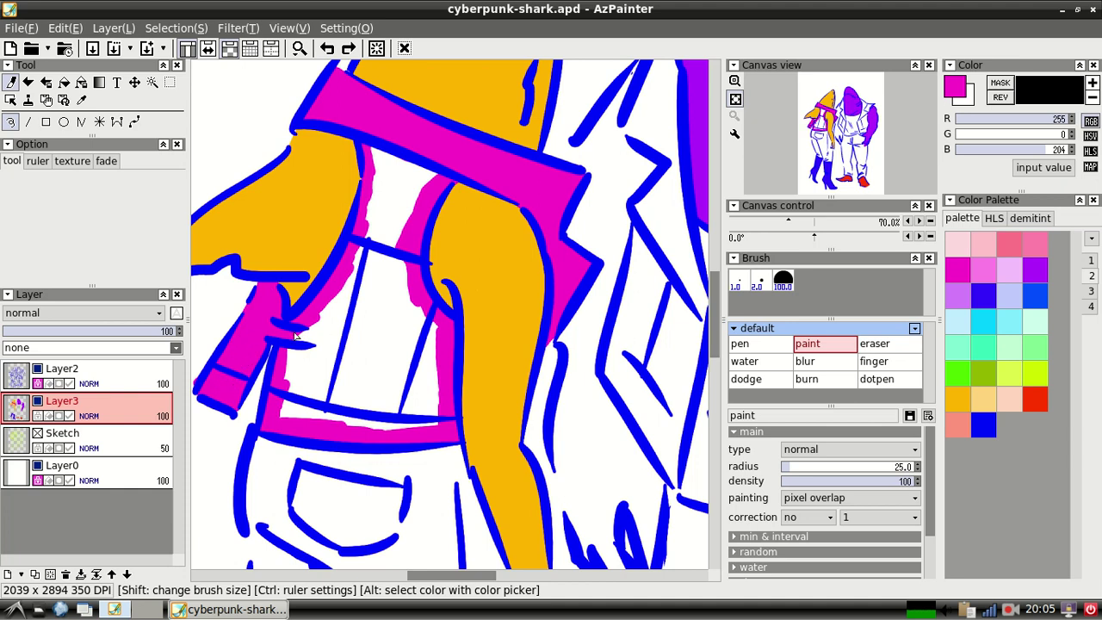
- Select the unpainted white interior of the companion's top by colour and expand the selection by a few pixels into the magenta border
{"action": "left_click", "coordinate": [152, 86]}
{"action": "left_click", "coordinate": [396, 218]}
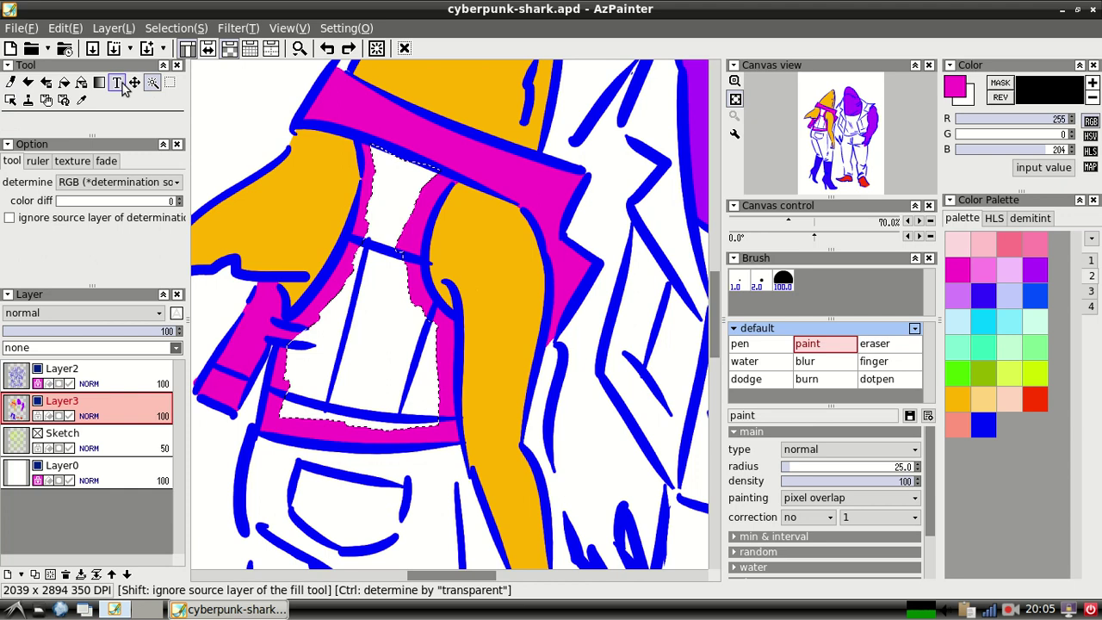
{"action": "left_click", "coordinate": [169, 28]}
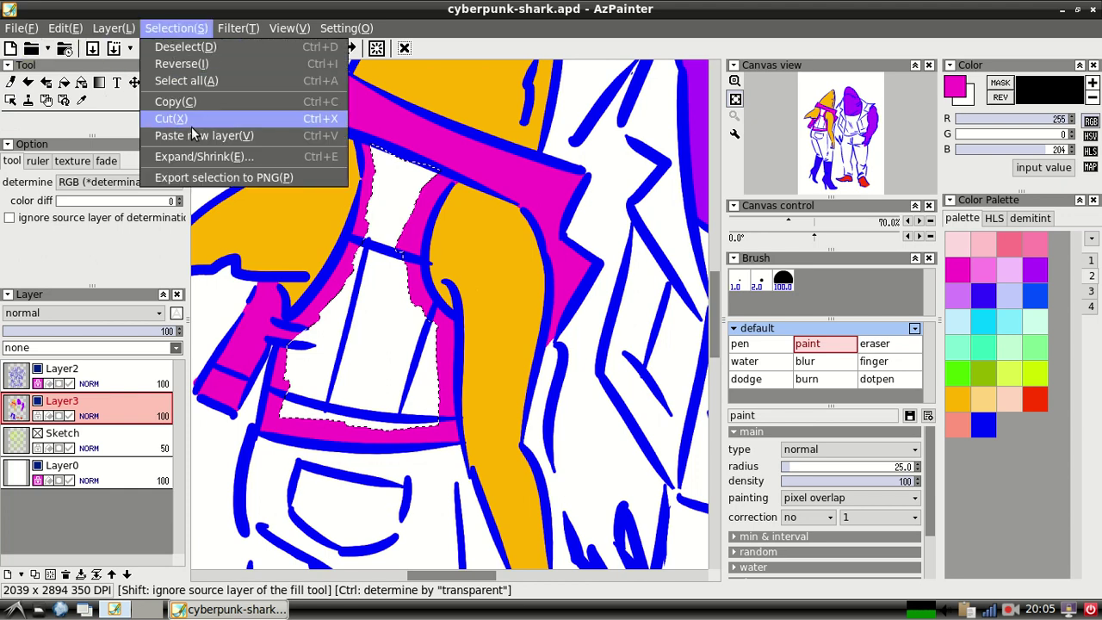
{"action": "left_click", "coordinate": [198, 158]}
{"action": "left_click", "coordinate": [670, 308]}
{"action": "left_click", "coordinate": [671, 308]}
{"action": "left_click", "coordinate": [670, 308]}
{"action": "left_click", "coordinate": [671, 308]}
{"action": "left_click", "coordinate": [594, 342]}
- Fill the selected interior of the companion's top with magenta and clear the selection
{"action": "left_click", "coordinate": [17, 29]}
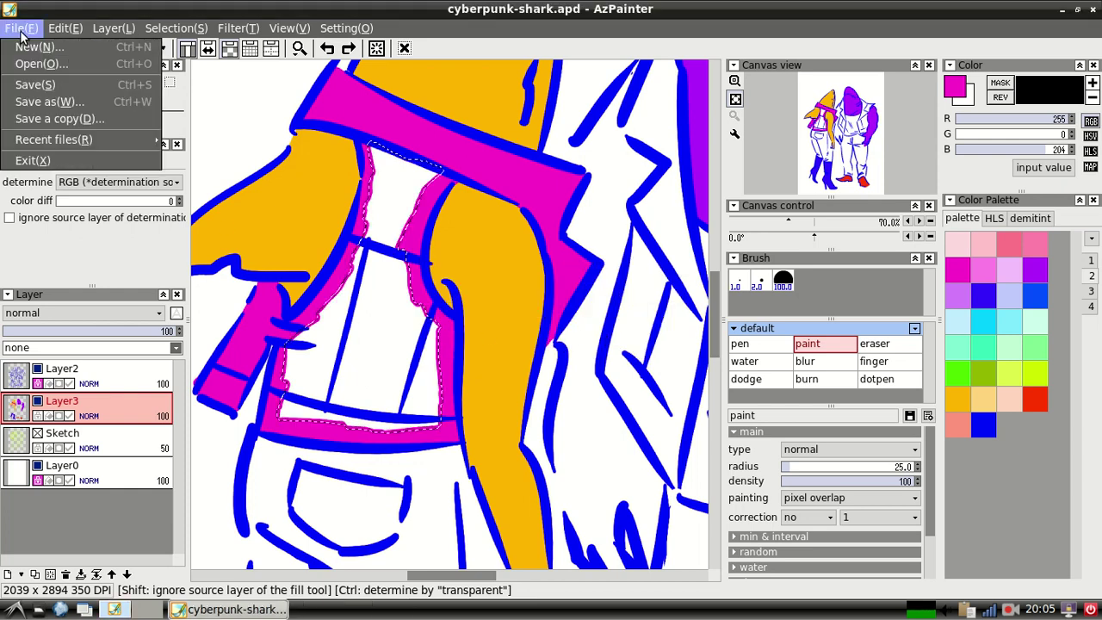
{"action": "mouse_move", "coordinate": [65, 28]}
{"action": "left_click", "coordinate": [96, 105]}
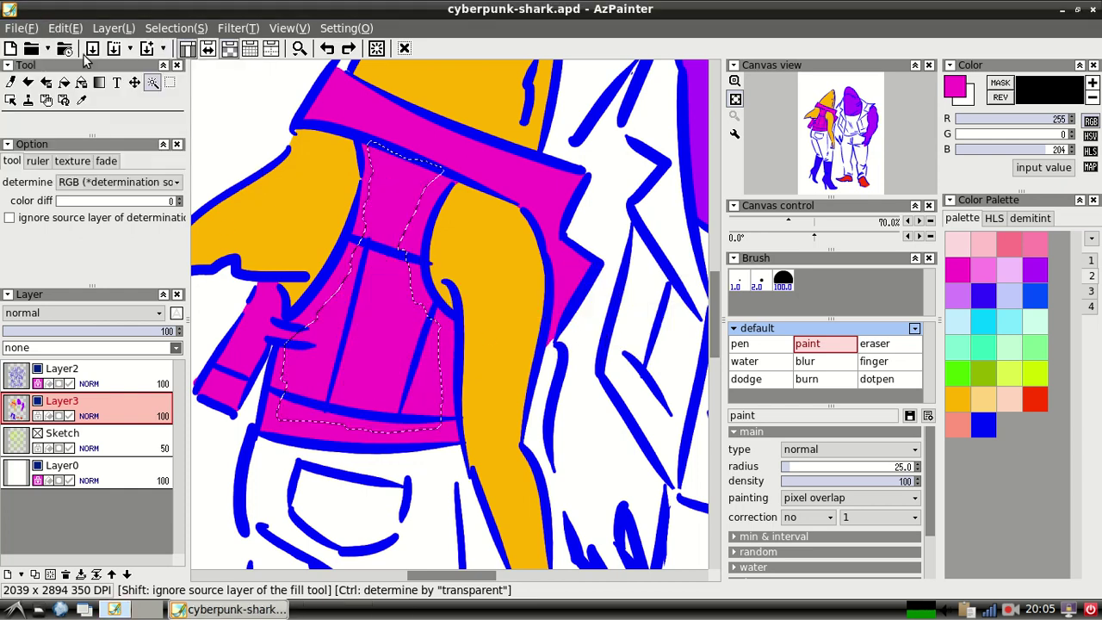
{"action": "left_click", "coordinate": [164, 31]}
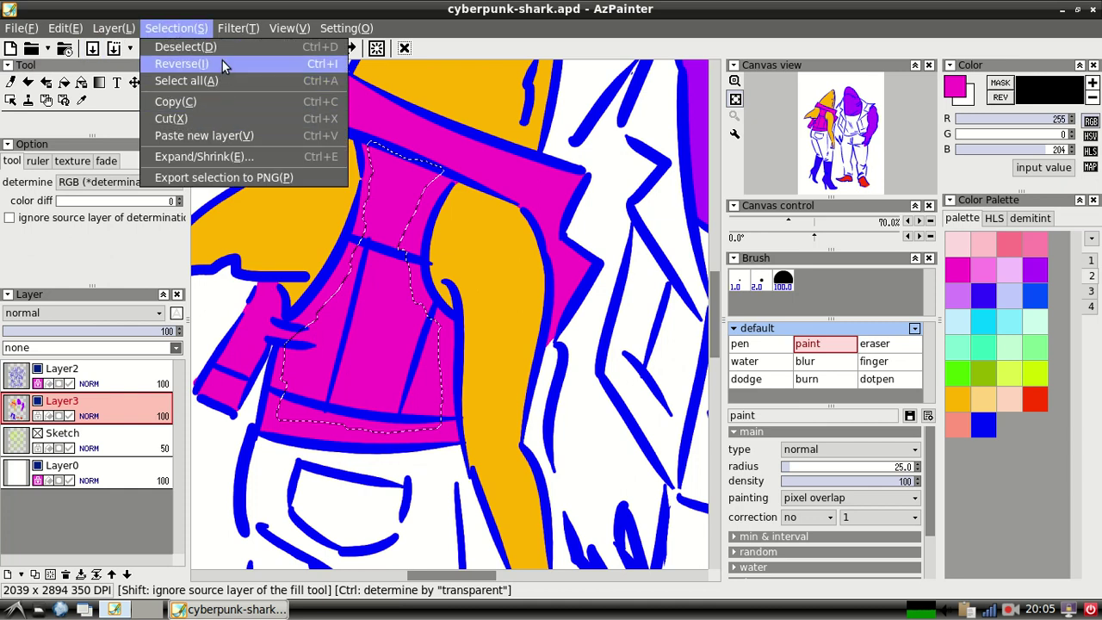
{"action": "left_click", "coordinate": [177, 47]}
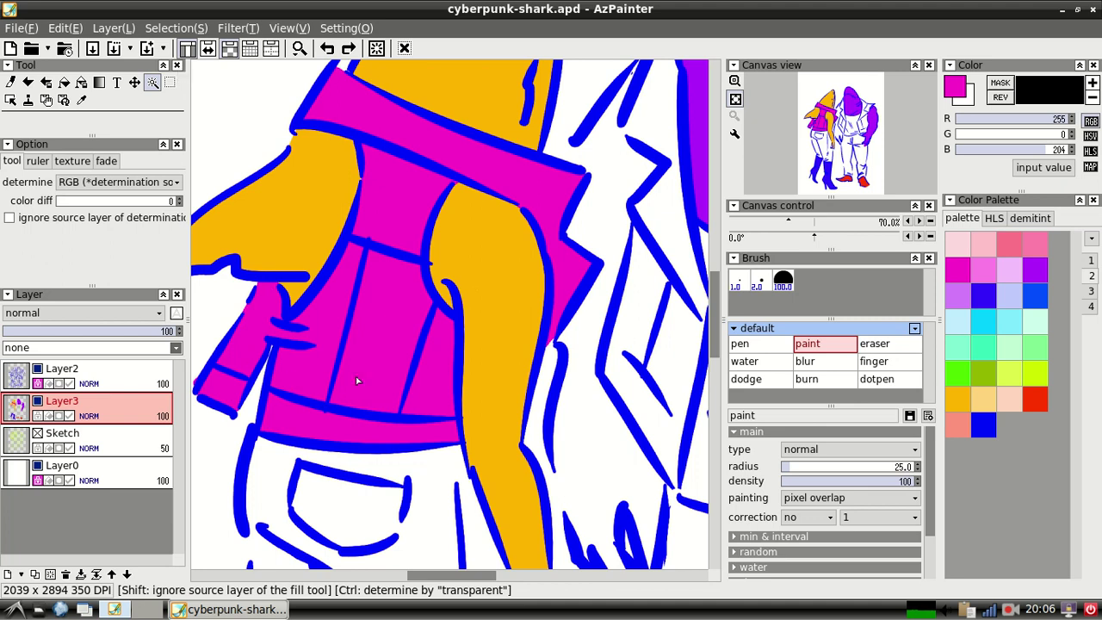
- Set the paint colour to cyan (0, 204, 255), try selecting the companion's trousers by colour, and clear the selection
{"action": "mouse_move", "coordinate": [718, 336]}
{"action": "left_mouse_down"}
{"action": "mouse_move", "coordinate": [712, 297]}
{"action": "mouse_move", "coordinate": [711, 387]}
{"action": "left_mouse_up"}
{"action": "left_click", "coordinate": [980, 323]}
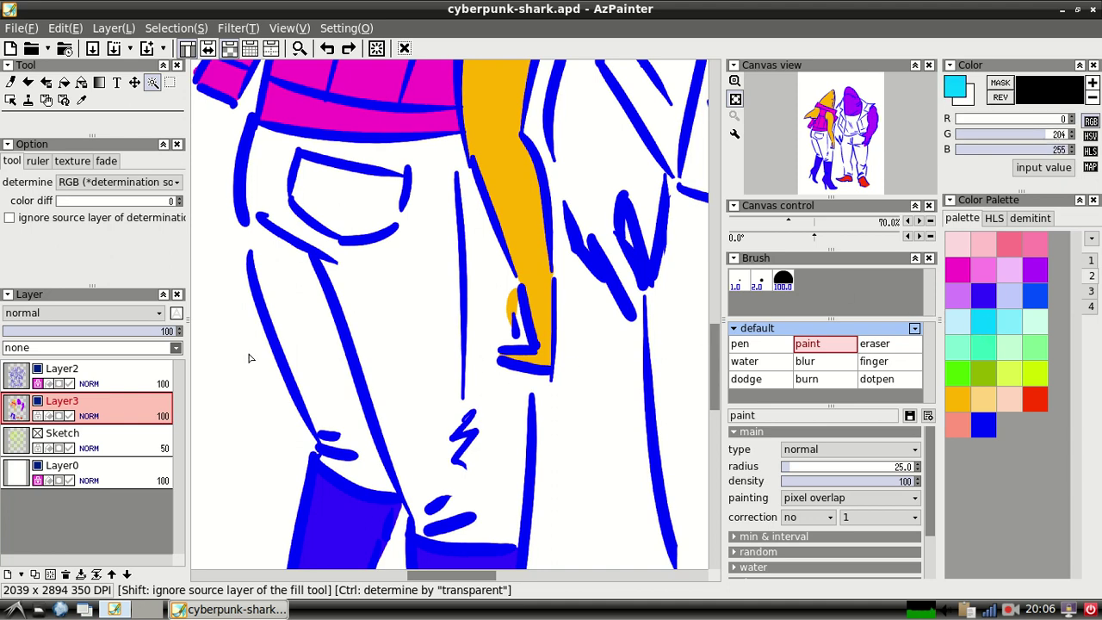
{"action": "left_click", "coordinate": [406, 264]}
{"action": "left_click", "coordinate": [168, 27]}
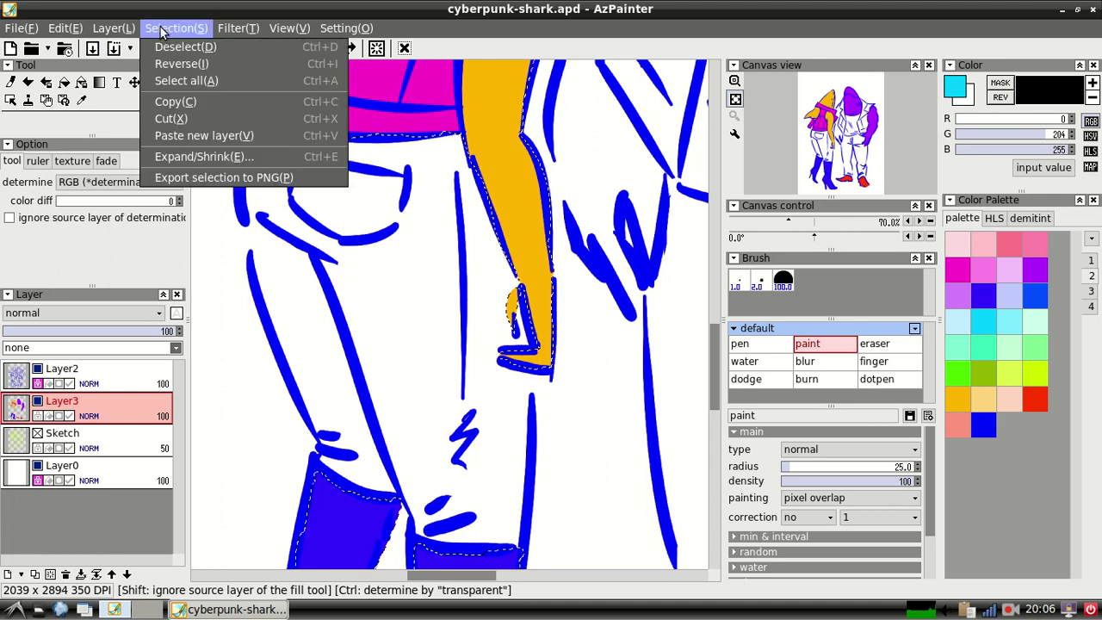
{"action": "left_click", "coordinate": [186, 47]}
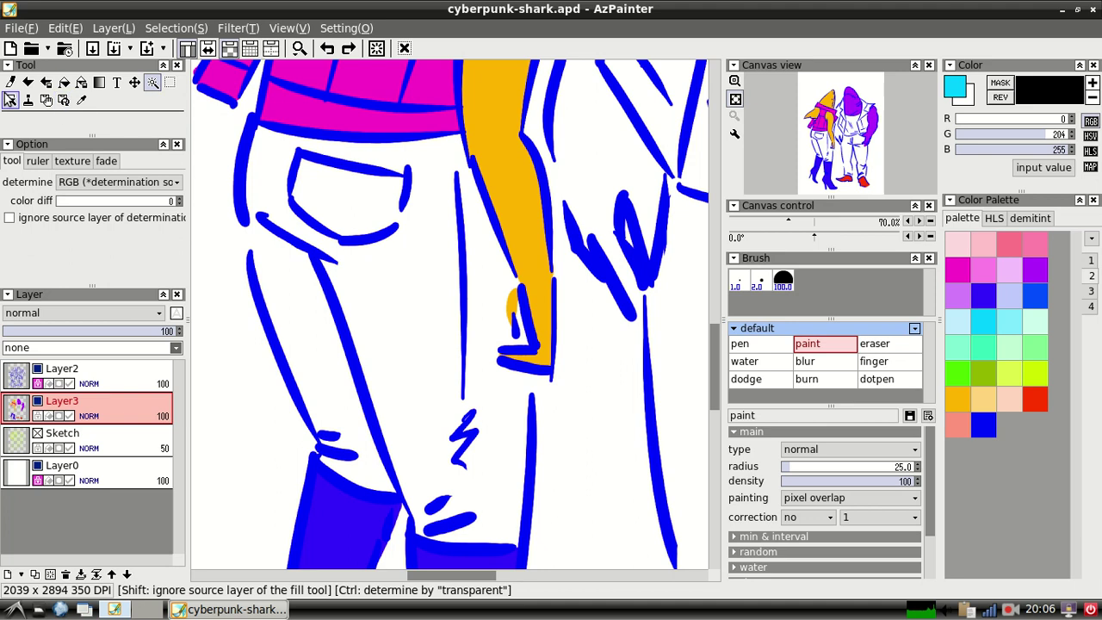
- Try a cyan brush stroke below the trouser pocket, undo it, and add a new full-color layer directly above the Sketch layer
{"action": "left_click", "coordinate": [10, 82]}
{"action": "mouse_move", "coordinate": [338, 245]}
{"action": "left_mouse_down"}
{"action": "mouse_move", "coordinate": [332, 232]}
{"action": "mouse_move", "coordinate": [352, 222]}
{"action": "mouse_move", "coordinate": [320, 288]}
{"action": "mouse_move", "coordinate": [335, 260]}
{"action": "left_mouse_up"}
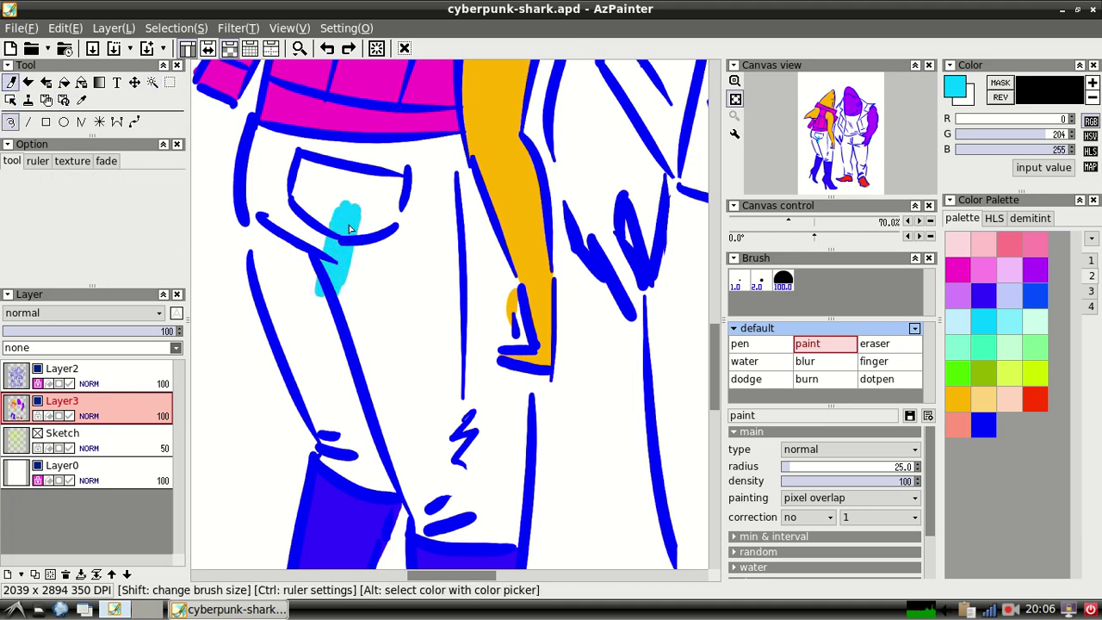
{"action": "key", "text": "ctrl+z"}
{"action": "left_click", "coordinate": [135, 454]}
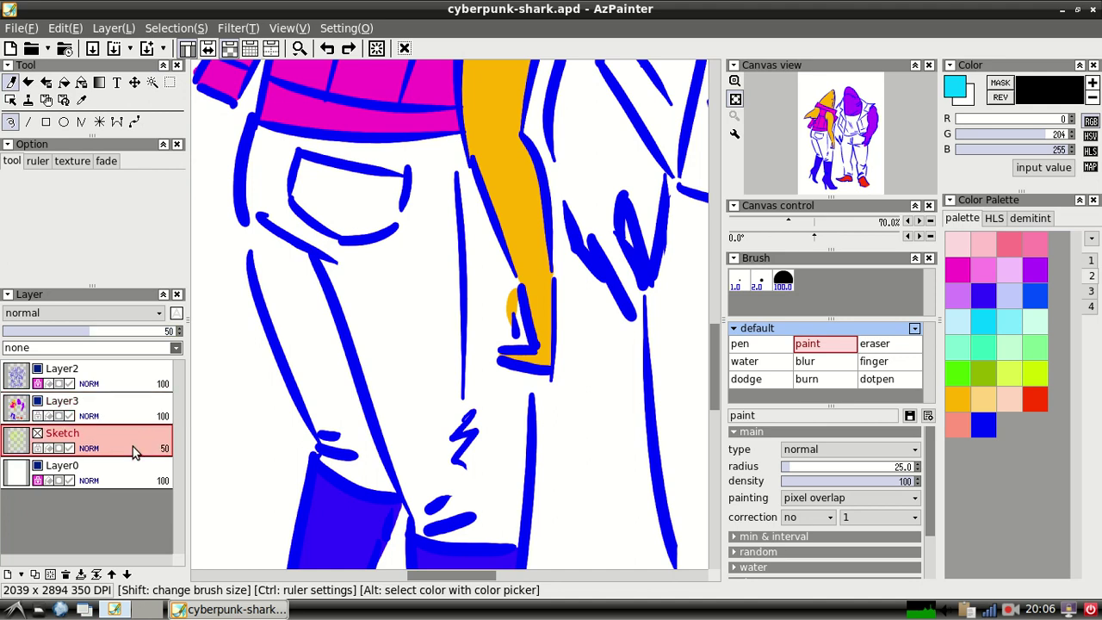
{"action": "left_click", "coordinate": [33, 575]}
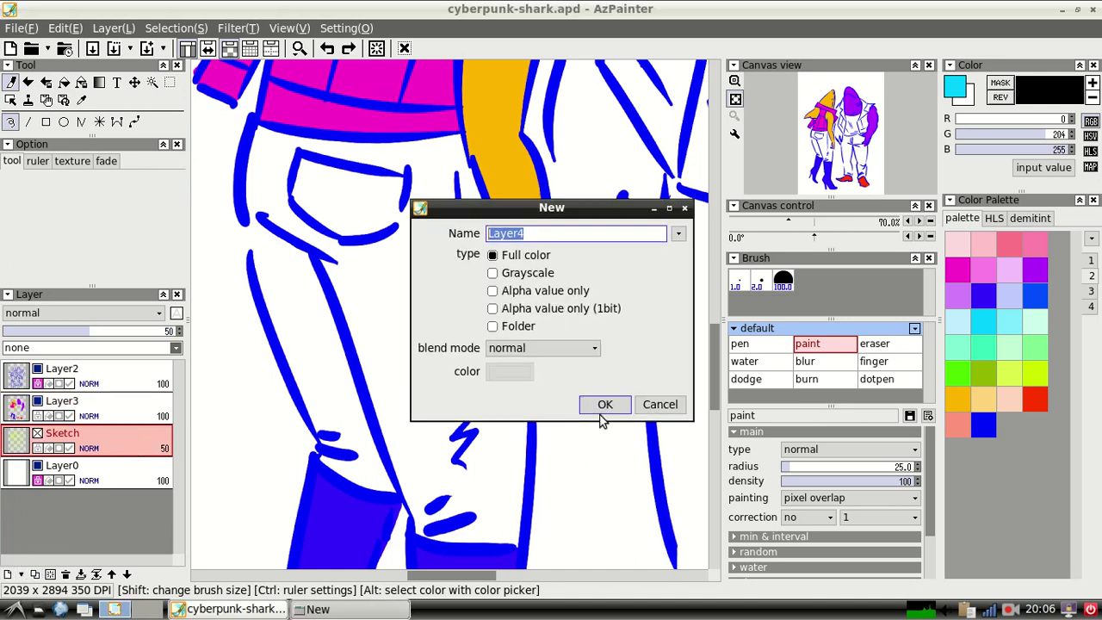
{"action": "left_click", "coordinate": [601, 398]}
- Brush cyan along the trousers' waist and hip, down the side beside the arm, and across the hem above the nearer boot
{"action": "mouse_move", "coordinate": [263, 185]}
{"action": "left_mouse_down"}
{"action": "mouse_move", "coordinate": [266, 248]}
{"action": "mouse_move", "coordinate": [251, 186]}
{"action": "mouse_move", "coordinate": [250, 202]}
{"action": "mouse_move", "coordinate": [265, 131]}
{"action": "mouse_move", "coordinate": [316, 147]}
{"action": "mouse_move", "coordinate": [373, 138]}
{"action": "mouse_move", "coordinate": [400, 141]}
{"action": "mouse_move", "coordinate": [328, 146]}
{"action": "mouse_move", "coordinate": [459, 142]}
{"action": "mouse_move", "coordinate": [469, 152]}
{"action": "mouse_move", "coordinate": [476, 197]}
{"action": "mouse_move", "coordinate": [463, 180]}
{"action": "mouse_move", "coordinate": [487, 218]}
{"action": "mouse_move", "coordinate": [524, 343]}
{"action": "mouse_move", "coordinate": [513, 293]}
{"action": "mouse_move", "coordinate": [507, 409]}
{"action": "mouse_move", "coordinate": [515, 349]}
{"action": "mouse_move", "coordinate": [526, 405]}
{"action": "mouse_move", "coordinate": [529, 356]}
{"action": "mouse_move", "coordinate": [505, 474]}
{"action": "left_mouse_up"}
{"action": "mouse_move", "coordinate": [524, 365]}
{"action": "left_mouse_down"}
{"action": "mouse_move", "coordinate": [520, 454]}
{"action": "mouse_move", "coordinate": [504, 451]}
{"action": "mouse_move", "coordinate": [503, 402]}
{"action": "mouse_move", "coordinate": [502, 492]}
{"action": "mouse_move", "coordinate": [514, 513]}
{"action": "mouse_move", "coordinate": [504, 512]}
{"action": "mouse_move", "coordinate": [517, 465]}
{"action": "left_mouse_up"}
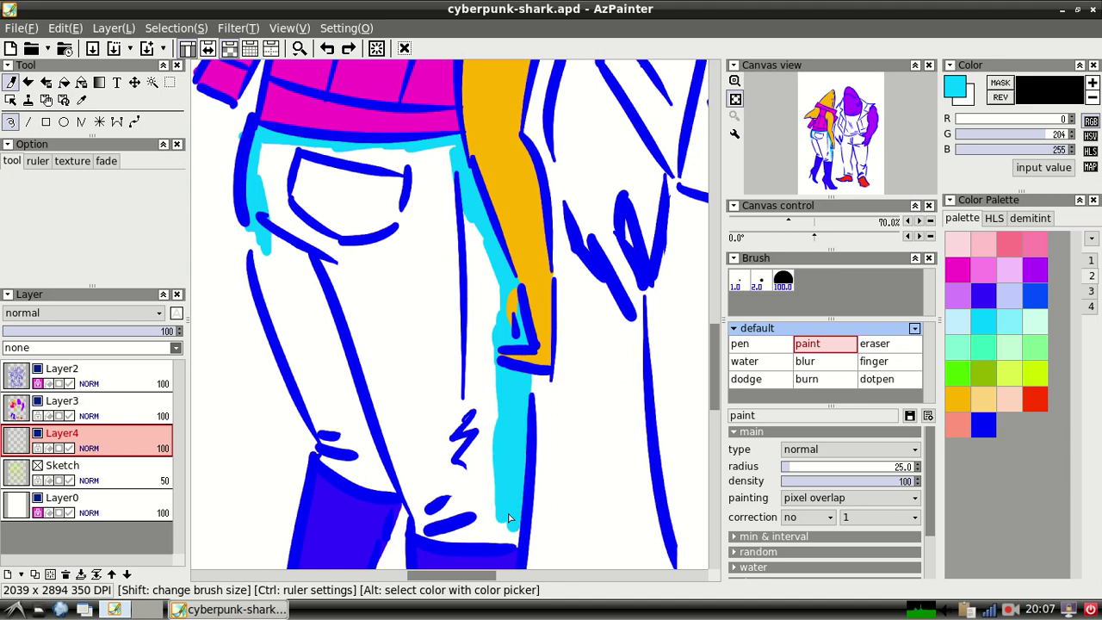
{"action": "mouse_move", "coordinate": [508, 531]}
{"action": "left_mouse_down"}
{"action": "mouse_move", "coordinate": [474, 539]}
{"action": "mouse_move", "coordinate": [510, 541]}
{"action": "mouse_move", "coordinate": [417, 538]}
{"action": "left_mouse_up"}
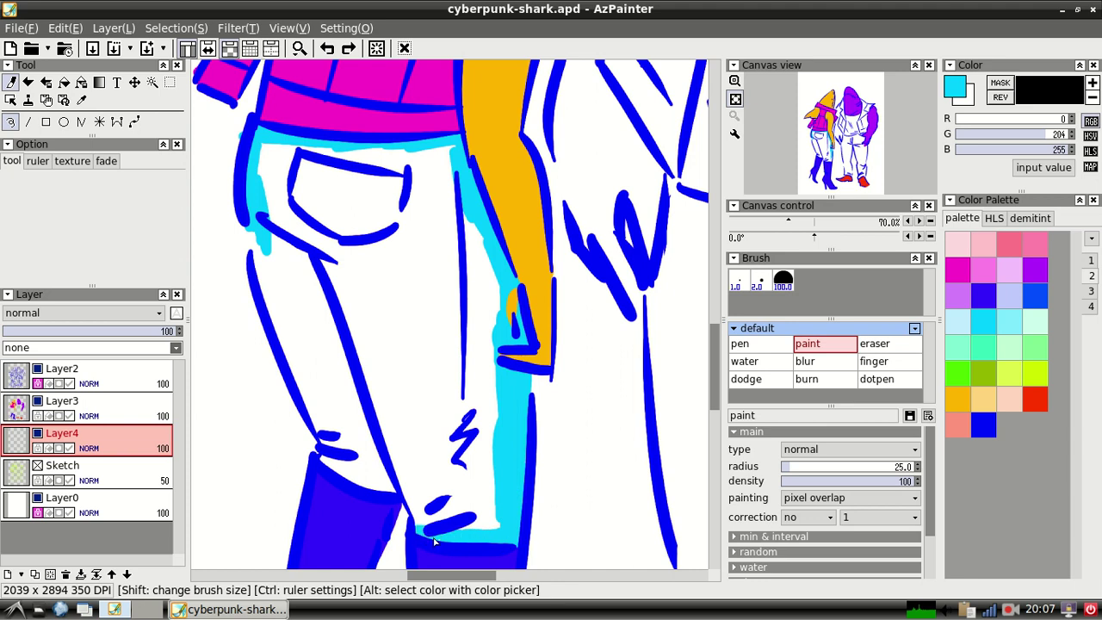
- Undo the cyan stroke at the gap below the hip and repaint the trousers' back edge down to the upper thigh
{"action": "mouse_move", "coordinate": [276, 250]}
{"action": "left_mouse_down"}
{"action": "mouse_move", "coordinate": [264, 219]}
{"action": "mouse_move", "coordinate": [253, 233]}
{"action": "mouse_move", "coordinate": [258, 249]}
{"action": "mouse_move", "coordinate": [250, 237]}
{"action": "mouse_move", "coordinate": [254, 205]}
{"action": "left_mouse_up"}
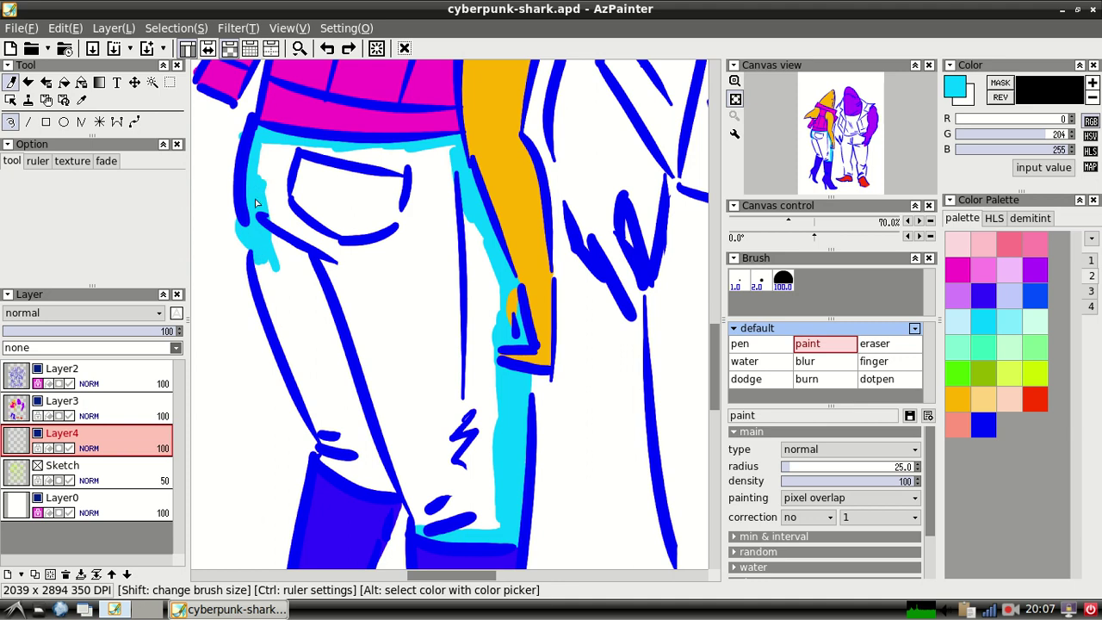
{"action": "key", "text": "ctrl+z"}
{"action": "mouse_move", "coordinate": [247, 205]}
{"action": "left_mouse_down"}
{"action": "mouse_move", "coordinate": [269, 303]}
{"action": "mouse_move", "coordinate": [269, 274]}
{"action": "left_mouse_up"}
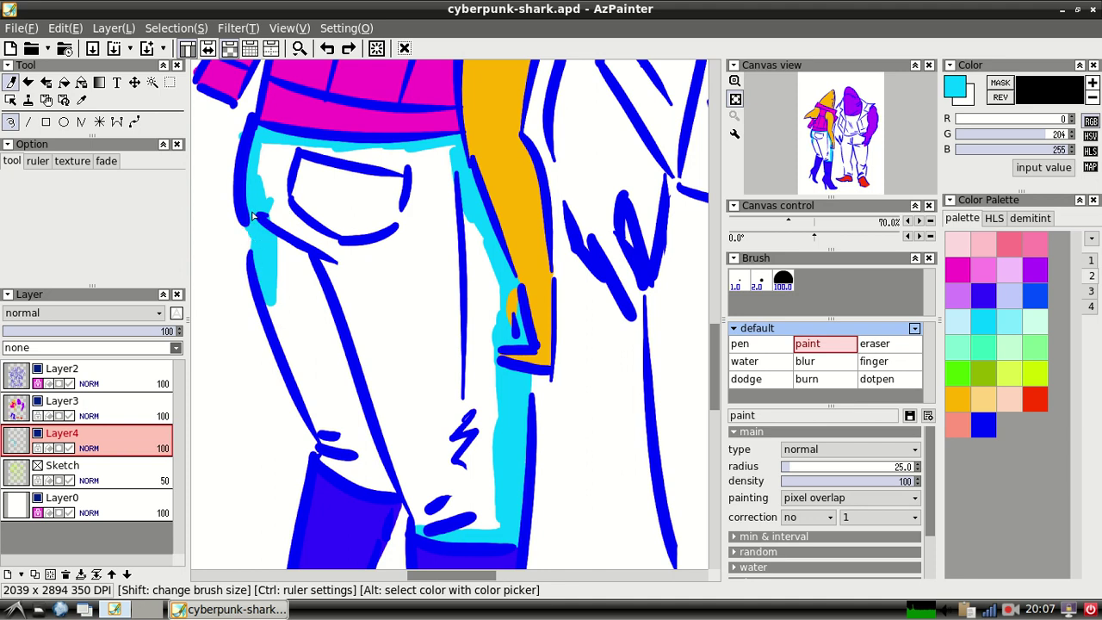
{"action": "mouse_move", "coordinate": [261, 203]}
{"action": "left_mouse_down"}
{"action": "mouse_move", "coordinate": [259, 144]}
{"action": "mouse_move", "coordinate": [269, 208]}
{"action": "left_mouse_up"}
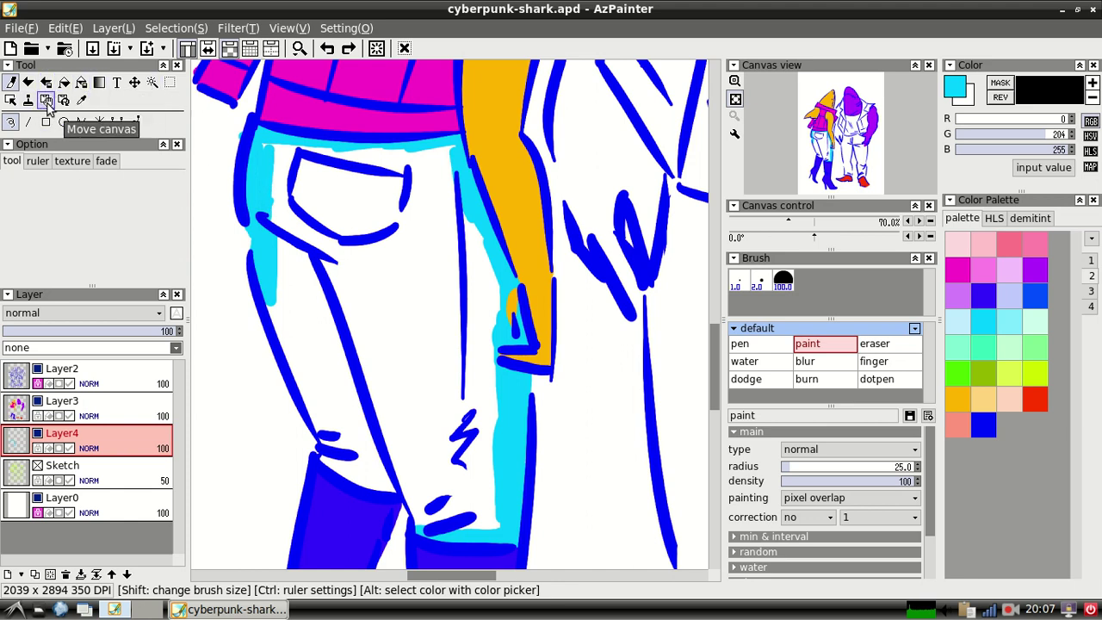
- Erase a small dab of cyan at the back corner of the waist and return to the paint brush
{"action": "left_click", "coordinate": [890, 345]}
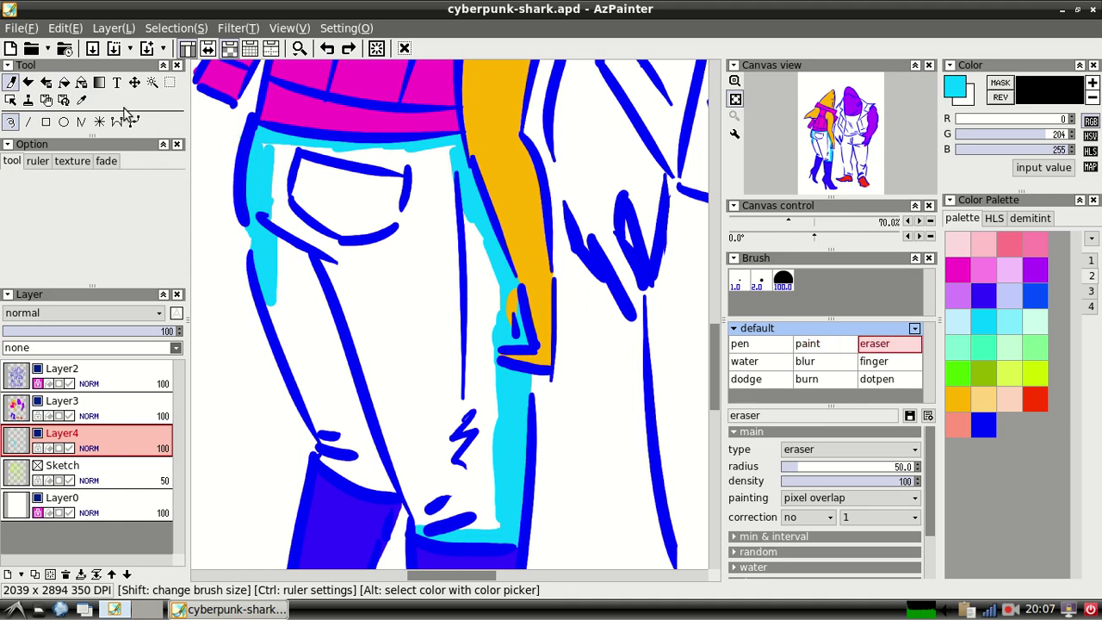
{"action": "left_click_drag", "start_coordinate": [271, 153], "coordinate": [271, 158]}
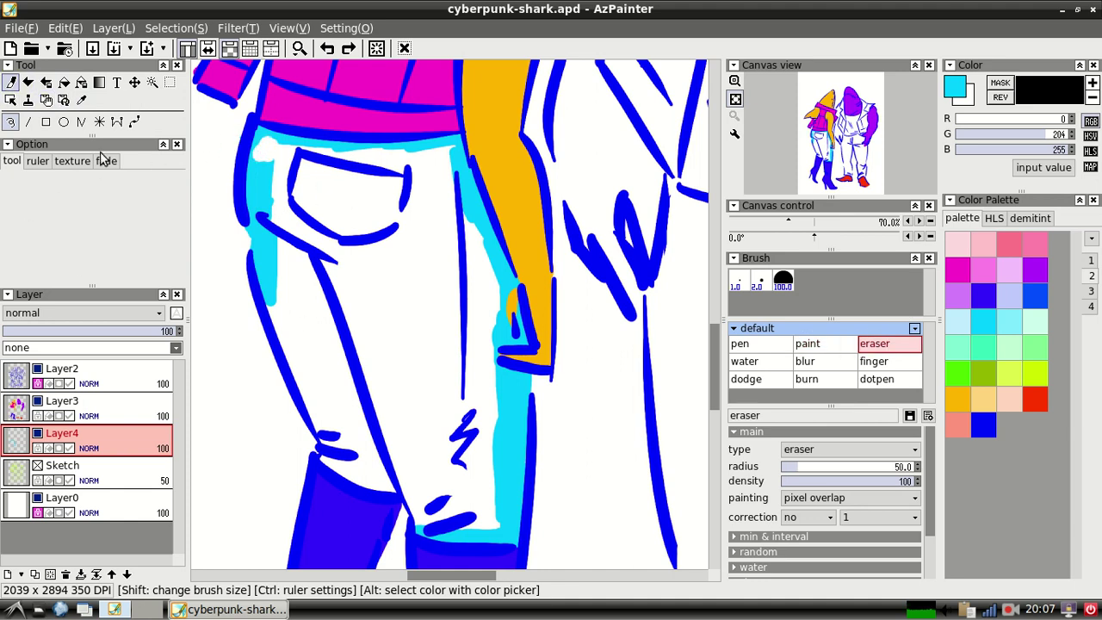
{"action": "left_click", "coordinate": [785, 346]}
{"action": "left_click", "coordinate": [824, 347]}
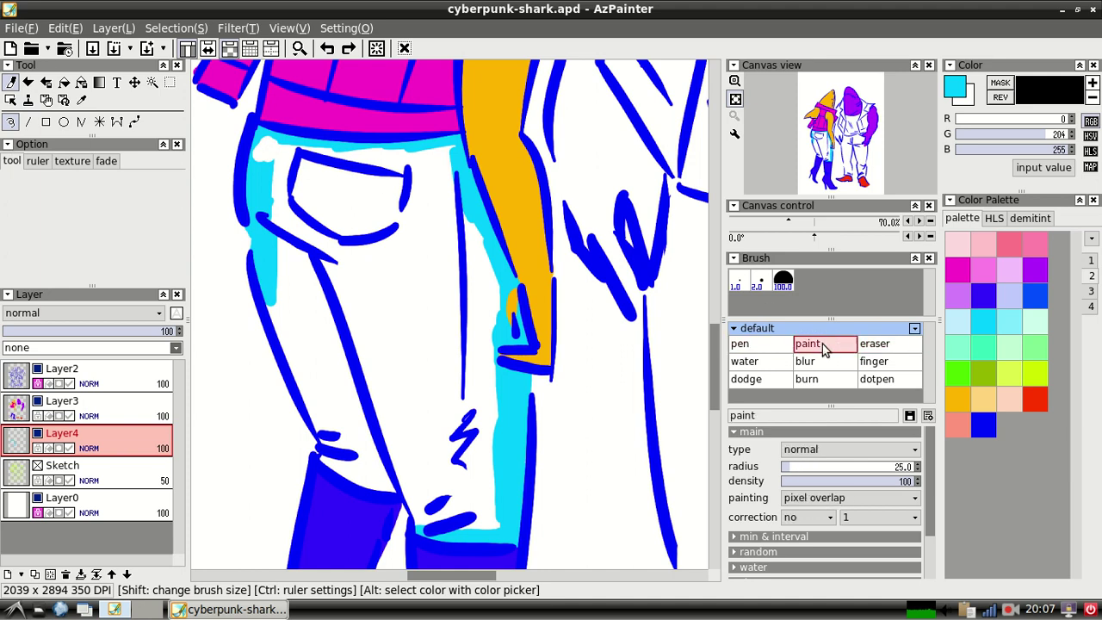
- Widen the cyan band below the waist and paint the back leg's hem and outer edge up to the thigh
{"action": "mouse_move", "coordinate": [260, 154]}
{"action": "left_mouse_down"}
{"action": "mouse_move", "coordinate": [420, 157]}
{"action": "mouse_move", "coordinate": [366, 152]}
{"action": "mouse_move", "coordinate": [414, 169]}
{"action": "mouse_move", "coordinate": [426, 155]}
{"action": "mouse_move", "coordinate": [444, 157]}
{"action": "mouse_move", "coordinate": [439, 168]}
{"action": "mouse_move", "coordinate": [456, 149]}
{"action": "mouse_move", "coordinate": [414, 179]}
{"action": "mouse_move", "coordinate": [449, 193]}
{"action": "left_mouse_up"}
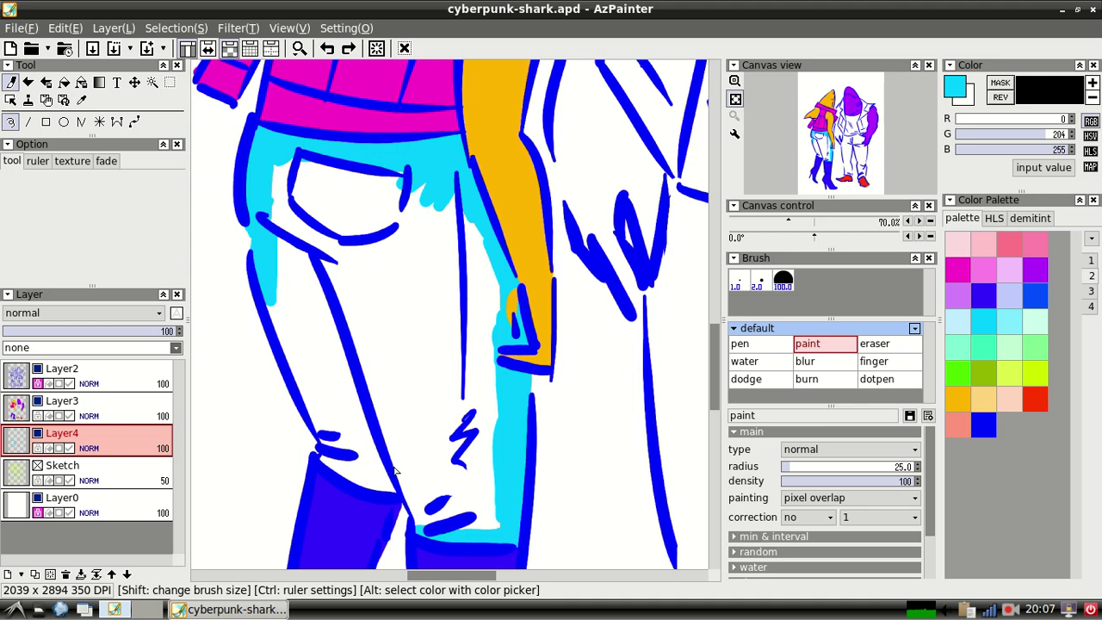
{"action": "mouse_move", "coordinate": [336, 469]}
{"action": "left_mouse_down"}
{"action": "mouse_move", "coordinate": [360, 490]}
{"action": "mouse_move", "coordinate": [426, 506]}
{"action": "mouse_move", "coordinate": [405, 493]}
{"action": "left_mouse_up"}
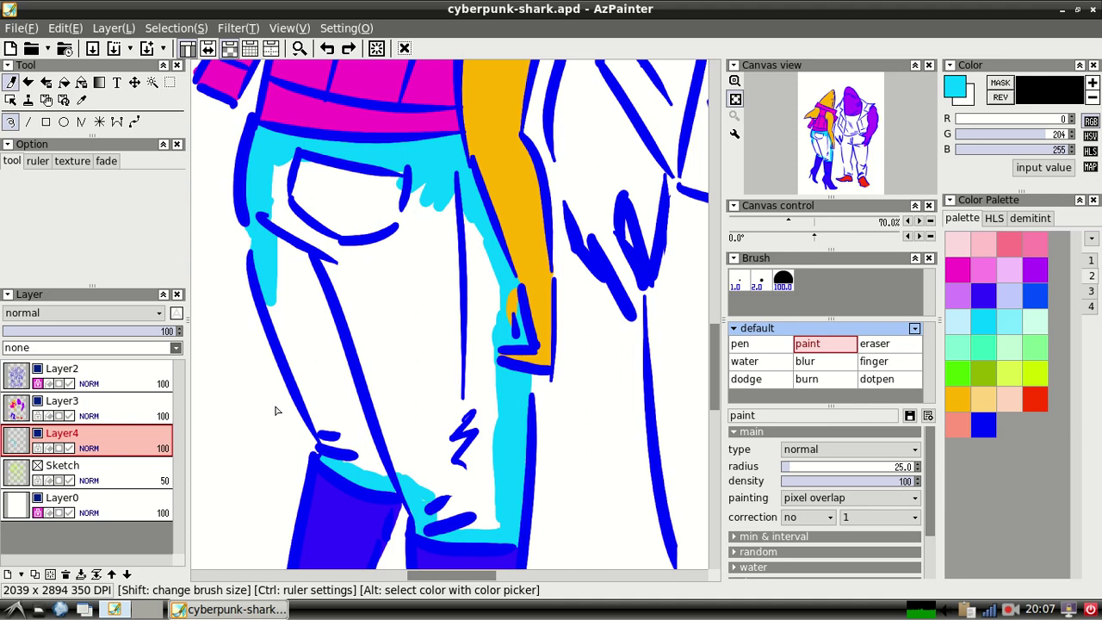
{"action": "mouse_move", "coordinate": [328, 443]}
{"action": "left_mouse_down"}
{"action": "mouse_move", "coordinate": [284, 337]}
{"action": "mouse_move", "coordinate": [278, 310]}
{"action": "mouse_move", "coordinate": [291, 353]}
{"action": "mouse_move", "coordinate": [285, 279]}
{"action": "left_mouse_up"}
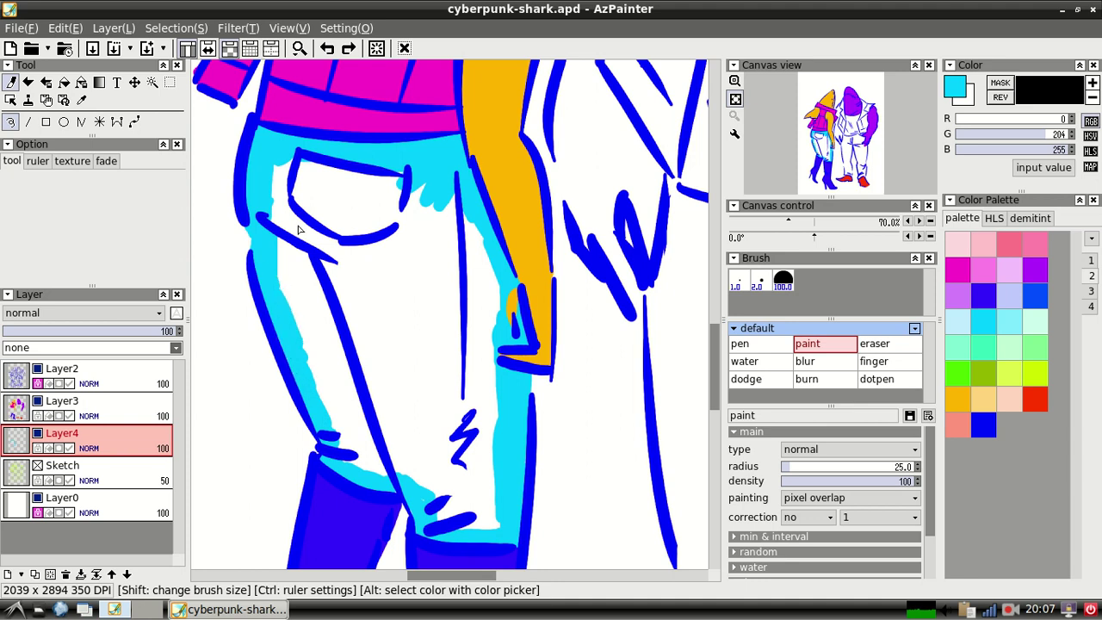
- Select the unpainted interior of the companion's trousers by colour and expand the selection a few pixels into the cyan border
{"action": "left_click", "coordinate": [152, 82]}
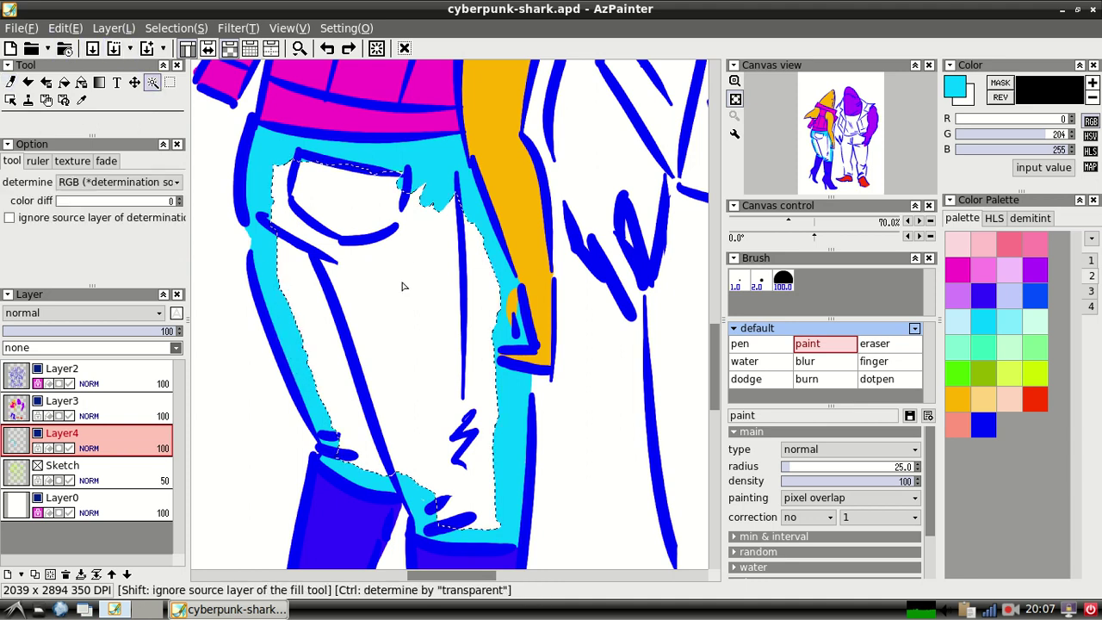
{"action": "left_click", "coordinate": [193, 28]}
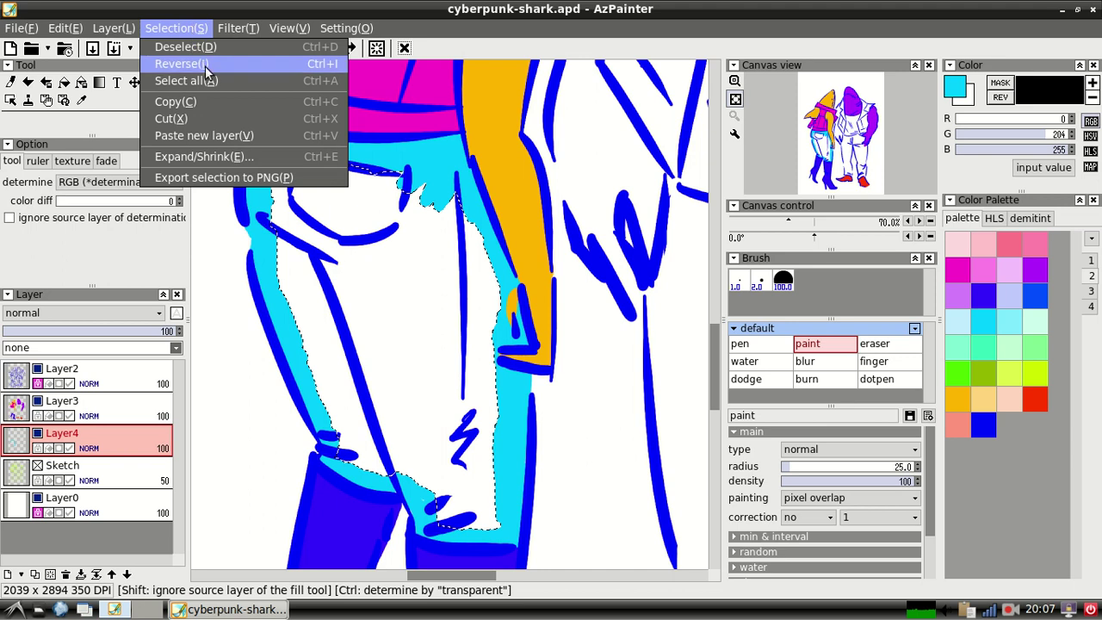
{"action": "left_click", "coordinate": [204, 156]}
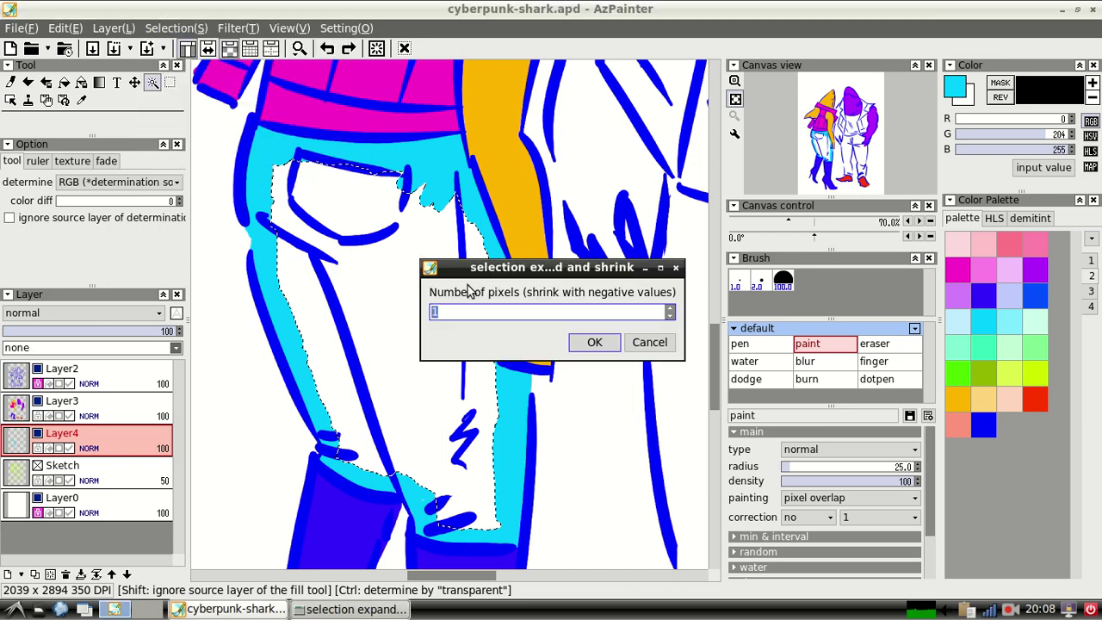
{"action": "left_click", "coordinate": [669, 308]}
{"action": "left_click", "coordinate": [670, 308]}
{"action": "left_click", "coordinate": [670, 308]}
{"action": "left_click", "coordinate": [608, 345]}
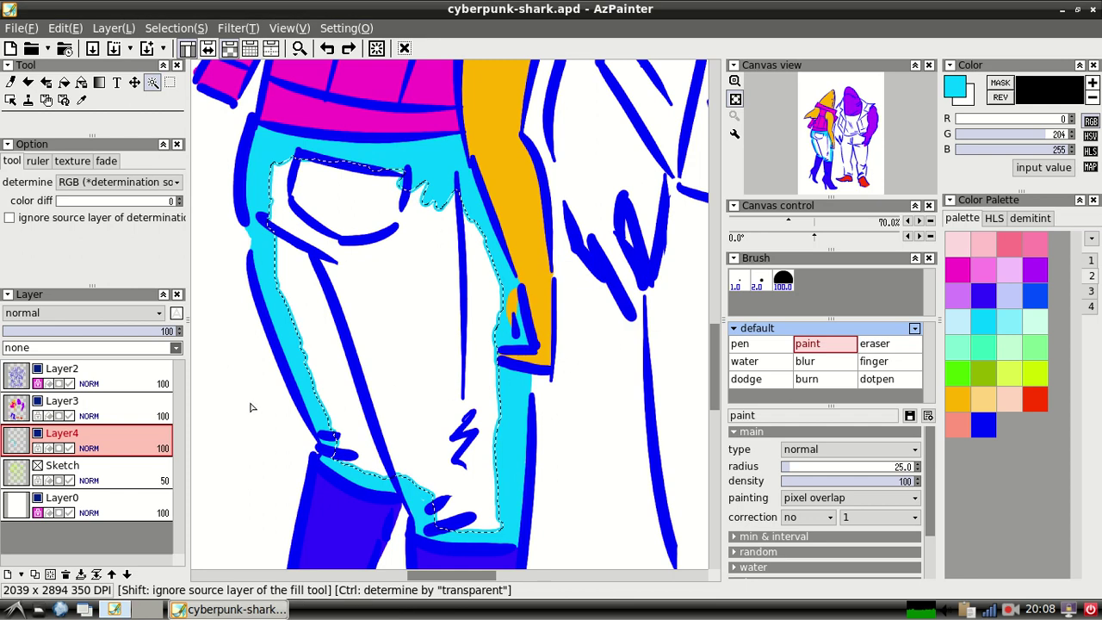
- Fill the selected interior of the companion's trousers with cyan and clear the selection
{"action": "left_click", "coordinate": [64, 29]}
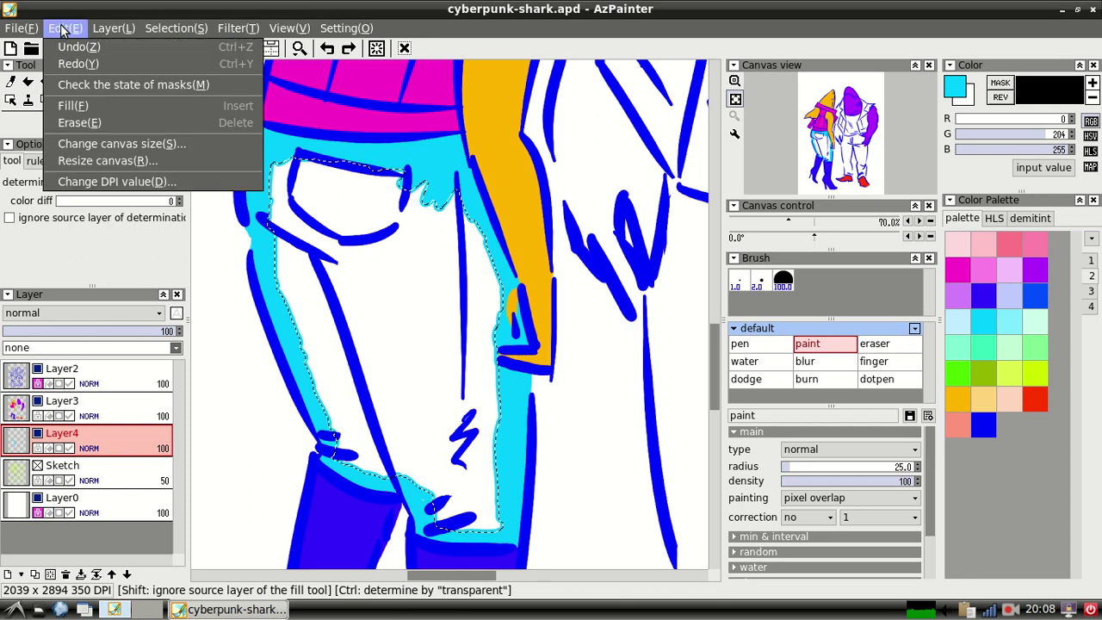
{"action": "left_click", "coordinate": [84, 105]}
{"action": "left_click", "coordinate": [175, 28]}
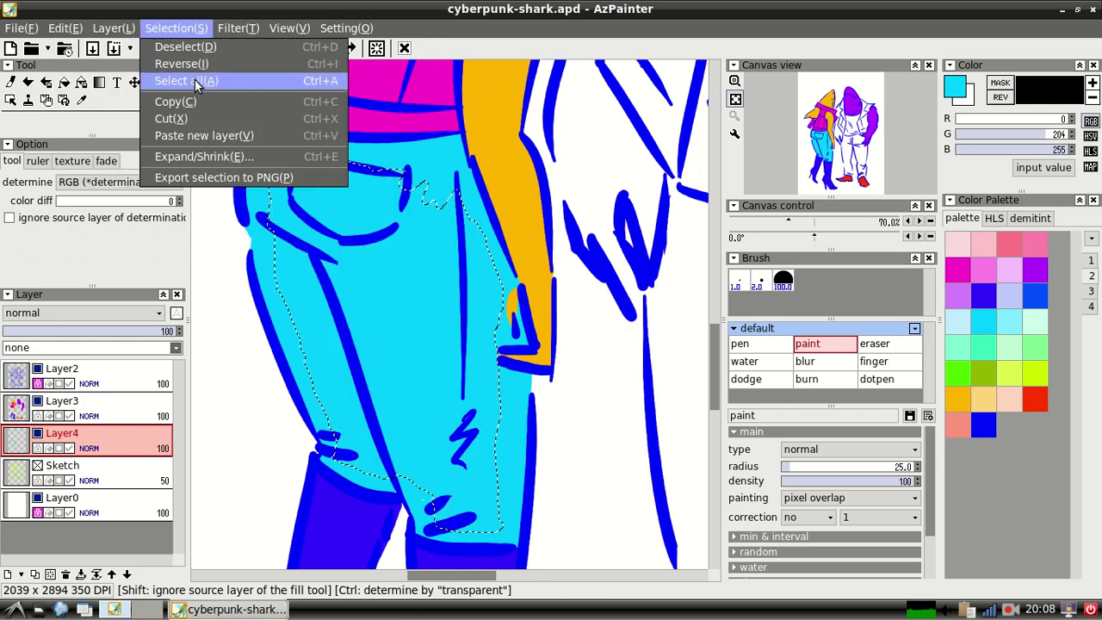
{"action": "left_click", "coordinate": [195, 47]}
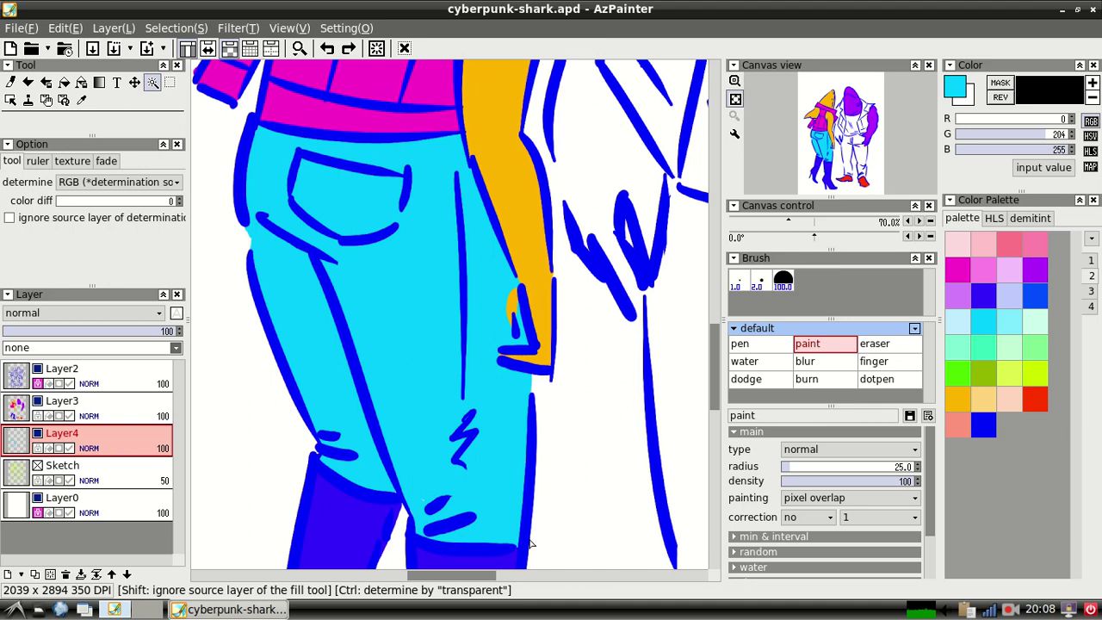
- Clear the selection and brush blue-violet over the fly of the shark's trousers and down the inner edge of the leg below the hand
{"action": "left_click_drag", "start_coordinate": [493, 573], "coordinate": [546, 574]}
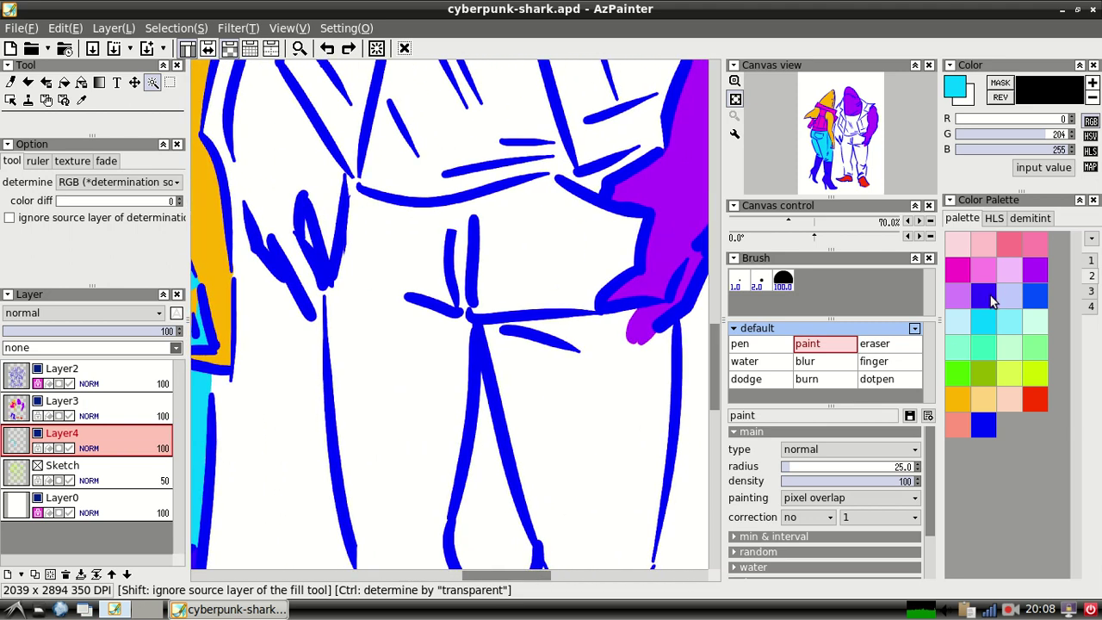
{"action": "left_click", "coordinate": [990, 300]}
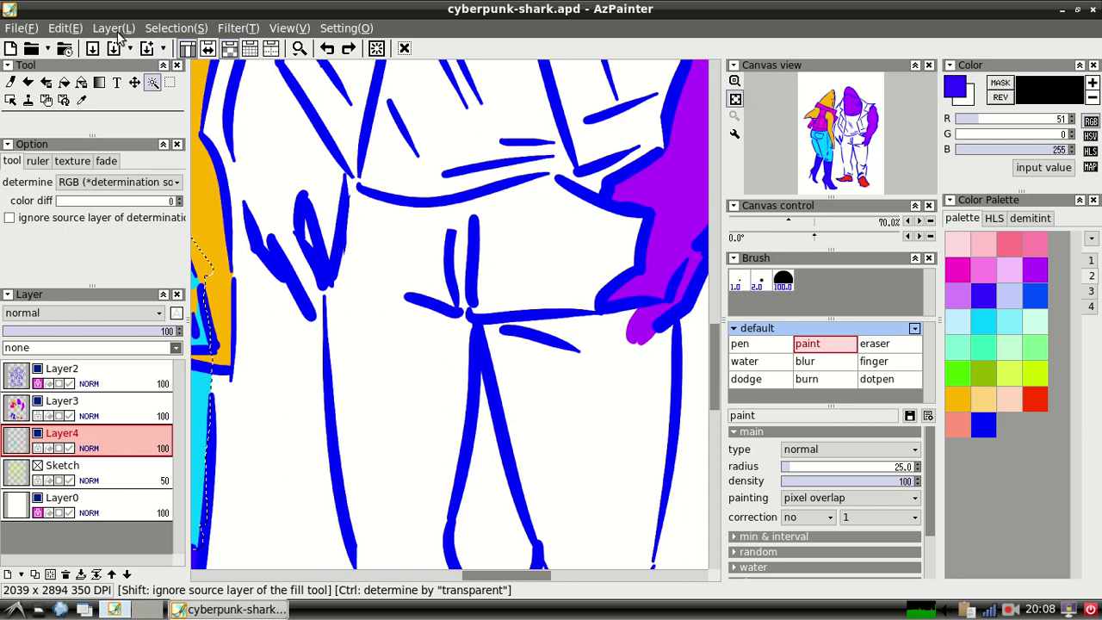
{"action": "left_click", "coordinate": [152, 33]}
{"action": "left_click", "coordinate": [162, 44]}
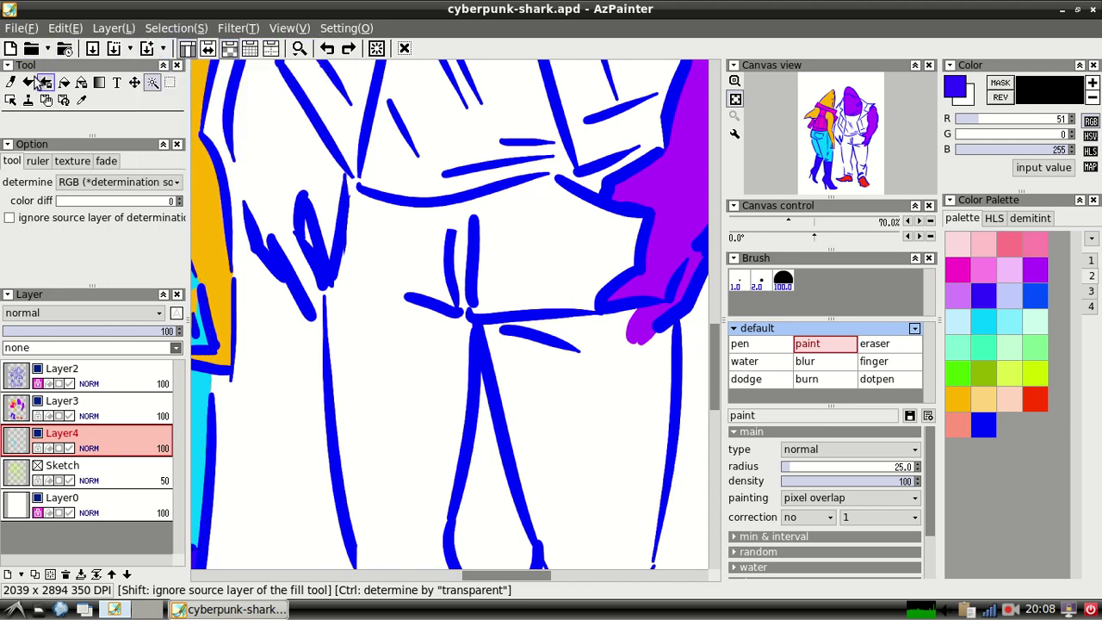
{"action": "left_click", "coordinate": [11, 81]}
{"action": "left_click_drag", "start_coordinate": [486, 219], "coordinate": [463, 277]}
{"action": "mouse_move", "coordinate": [515, 225]}
{"action": "left_mouse_down"}
{"action": "mouse_move", "coordinate": [457, 297]}
{"action": "mouse_move", "coordinate": [435, 291]}
{"action": "mouse_move", "coordinate": [489, 231]}
{"action": "left_mouse_up"}
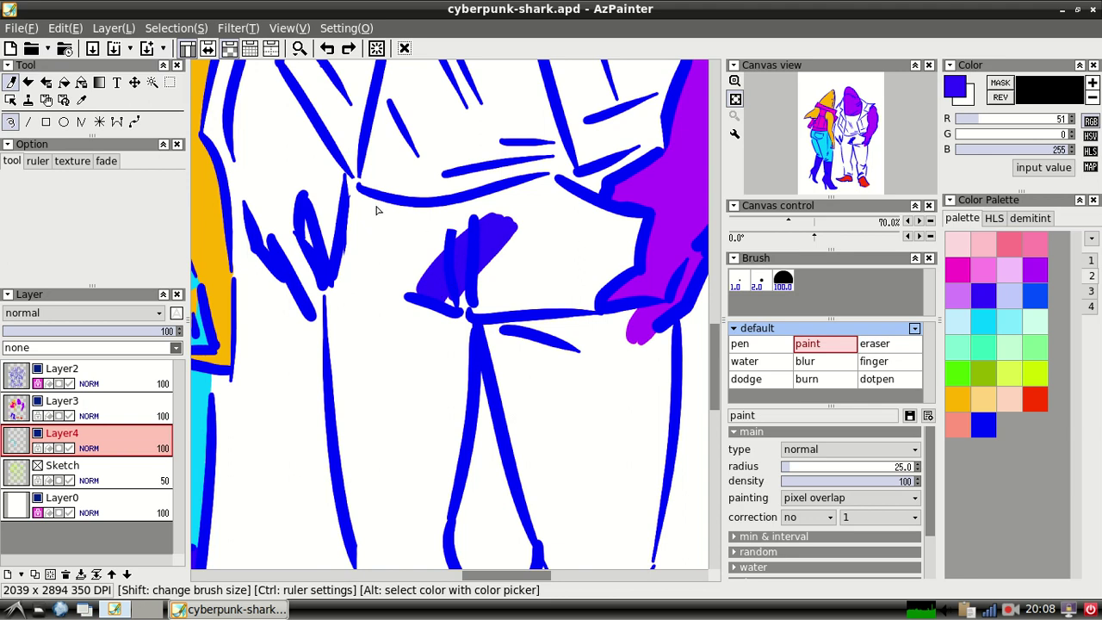
{"action": "mouse_move", "coordinate": [457, 293]}
{"action": "left_mouse_down"}
{"action": "mouse_move", "coordinate": [504, 272]}
{"action": "mouse_move", "coordinate": [484, 317]}
{"action": "mouse_move", "coordinate": [540, 273]}
{"action": "mouse_move", "coordinate": [523, 316]}
{"action": "mouse_move", "coordinate": [555, 299]}
{"action": "mouse_move", "coordinate": [545, 317]}
{"action": "mouse_move", "coordinate": [504, 309]}
{"action": "mouse_move", "coordinate": [486, 321]}
{"action": "mouse_move", "coordinate": [535, 491]}
{"action": "mouse_move", "coordinate": [521, 464]}
{"action": "left_mouse_up"}
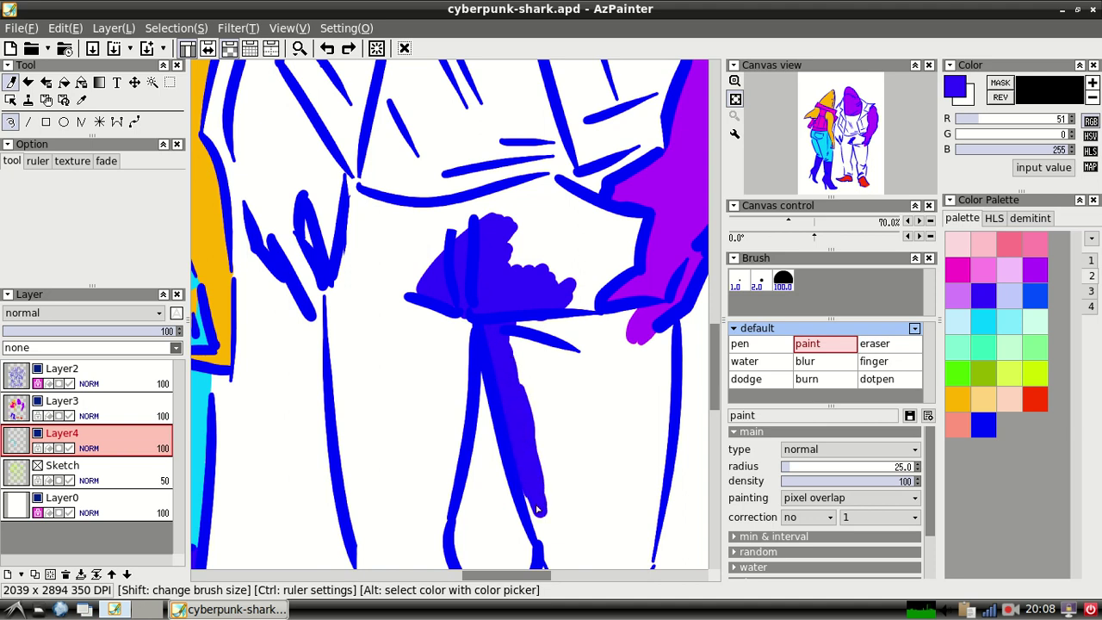
- Paint the waist and both hips of the shark's trousers blue-violet, continuing beneath the hand and down the outer hip
{"action": "mouse_move", "coordinate": [486, 239]}
{"action": "left_mouse_down"}
{"action": "mouse_move", "coordinate": [507, 207]}
{"action": "mouse_move", "coordinate": [496, 215]}
{"action": "mouse_move", "coordinate": [514, 207]}
{"action": "mouse_move", "coordinate": [461, 217]}
{"action": "mouse_move", "coordinate": [490, 204]}
{"action": "left_mouse_up"}
{"action": "mouse_move", "coordinate": [551, 184]}
{"action": "left_mouse_down"}
{"action": "mouse_move", "coordinate": [611, 232]}
{"action": "mouse_move", "coordinate": [580, 216]}
{"action": "mouse_move", "coordinate": [631, 220]}
{"action": "mouse_move", "coordinate": [575, 214]}
{"action": "mouse_move", "coordinate": [589, 212]}
{"action": "mouse_move", "coordinate": [608, 233]}
{"action": "mouse_move", "coordinate": [605, 274]}
{"action": "mouse_move", "coordinate": [636, 261]}
{"action": "mouse_move", "coordinate": [634, 249]}
{"action": "mouse_move", "coordinate": [590, 314]}
{"action": "mouse_move", "coordinate": [625, 314]}
{"action": "mouse_move", "coordinate": [603, 316]}
{"action": "mouse_move", "coordinate": [627, 328]}
{"action": "mouse_move", "coordinate": [624, 355]}
{"action": "mouse_move", "coordinate": [658, 350]}
{"action": "mouse_move", "coordinate": [665, 333]}
{"action": "mouse_move", "coordinate": [665, 416]}
{"action": "left_mouse_up"}
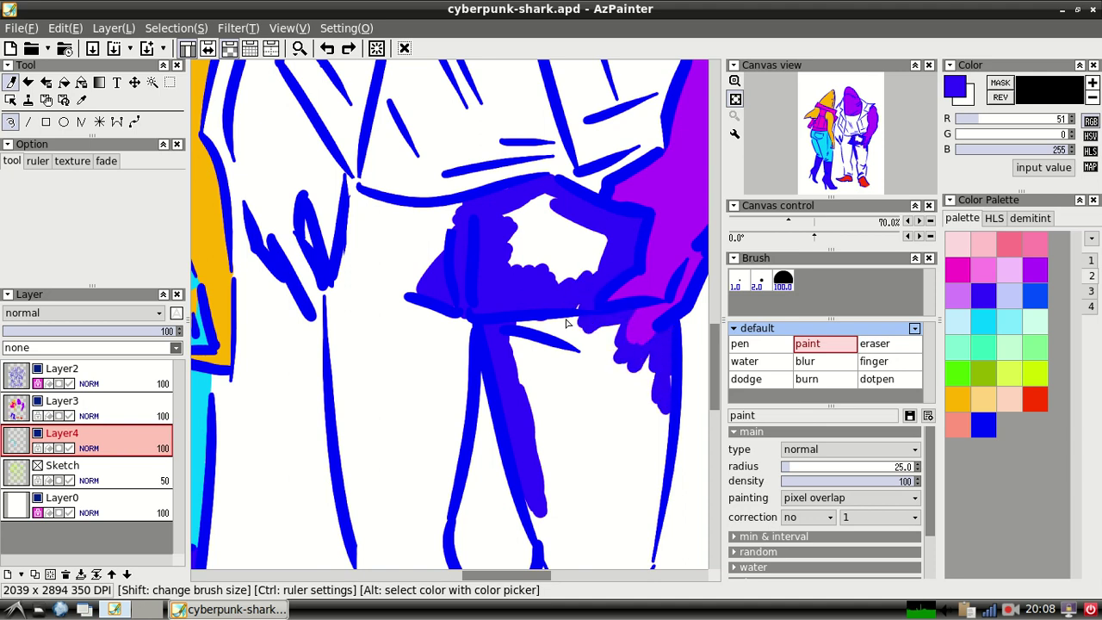
{"action": "mouse_move", "coordinate": [521, 230]}
{"action": "left_mouse_down"}
{"action": "mouse_move", "coordinate": [493, 247]}
{"action": "mouse_move", "coordinate": [538, 200]}
{"action": "mouse_move", "coordinate": [517, 233]}
{"action": "mouse_move", "coordinate": [526, 243]}
{"action": "mouse_move", "coordinate": [507, 254]}
{"action": "mouse_move", "coordinate": [554, 204]}
{"action": "mouse_move", "coordinate": [497, 268]}
{"action": "mouse_move", "coordinate": [515, 272]}
{"action": "mouse_move", "coordinate": [553, 237]}
{"action": "mouse_move", "coordinate": [521, 284]}
{"action": "mouse_move", "coordinate": [601, 233]}
{"action": "mouse_move", "coordinate": [569, 293]}
{"action": "left_mouse_up"}
{"action": "mouse_move", "coordinate": [361, 231]}
{"action": "left_mouse_down"}
{"action": "mouse_move", "coordinate": [345, 282]}
{"action": "mouse_move", "coordinate": [350, 194]}
{"action": "mouse_move", "coordinate": [409, 207]}
{"action": "mouse_move", "coordinate": [366, 203]}
{"action": "mouse_move", "coordinate": [383, 220]}
{"action": "mouse_move", "coordinate": [356, 230]}
{"action": "mouse_move", "coordinate": [384, 232]}
{"action": "mouse_move", "coordinate": [376, 225]}
{"action": "mouse_move", "coordinate": [413, 211]}
{"action": "mouse_move", "coordinate": [367, 236]}
{"action": "mouse_move", "coordinate": [400, 234]}
{"action": "mouse_move", "coordinate": [349, 269]}
{"action": "mouse_move", "coordinate": [336, 315]}
{"action": "mouse_move", "coordinate": [334, 300]}
{"action": "mouse_move", "coordinate": [328, 308]}
{"action": "mouse_move", "coordinate": [349, 285]}
{"action": "mouse_move", "coordinate": [334, 342]}
{"action": "mouse_move", "coordinate": [365, 262]}
{"action": "mouse_move", "coordinate": [385, 270]}
{"action": "mouse_move", "coordinate": [402, 247]}
{"action": "mouse_move", "coordinate": [360, 316]}
{"action": "mouse_move", "coordinate": [419, 254]}
{"action": "mouse_move", "coordinate": [405, 254]}
{"action": "mouse_move", "coordinate": [434, 236]}
{"action": "mouse_move", "coordinate": [386, 331]}
{"action": "mouse_move", "coordinate": [420, 287]}
{"action": "mouse_move", "coordinate": [434, 288]}
{"action": "mouse_move", "coordinate": [402, 295]}
{"action": "left_mouse_up"}
- Cover the thigh, knee and shin of the trouser leg below the shark's hand with blue-violet
{"action": "left_click_drag", "start_coordinate": [714, 338], "coordinate": [712, 376]}
{"action": "mouse_move", "coordinate": [551, 285]}
{"action": "left_mouse_down"}
{"action": "mouse_move", "coordinate": [564, 368]}
{"action": "mouse_move", "coordinate": [629, 396]}
{"action": "mouse_move", "coordinate": [603, 405]}
{"action": "mouse_move", "coordinate": [642, 412]}
{"action": "mouse_move", "coordinate": [579, 403]}
{"action": "mouse_move", "coordinate": [546, 379]}
{"action": "mouse_move", "coordinate": [566, 480]}
{"action": "mouse_move", "coordinate": [564, 409]}
{"action": "mouse_move", "coordinate": [574, 403]}
{"action": "mouse_move", "coordinate": [589, 448]}
{"action": "mouse_move", "coordinate": [608, 443]}
{"action": "mouse_move", "coordinate": [594, 430]}
{"action": "left_mouse_up"}
{"action": "left_click_drag", "start_coordinate": [521, 121], "coordinate": [495, 142]}
{"action": "left_click_drag", "start_coordinate": [548, 95], "coordinate": [511, 129]}
{"action": "mouse_move", "coordinate": [565, 88]}
{"action": "left_mouse_down"}
{"action": "mouse_move", "coordinate": [507, 161]}
{"action": "mouse_move", "coordinate": [575, 106]}
{"action": "mouse_move", "coordinate": [528, 182]}
{"action": "mouse_move", "coordinate": [571, 144]}
{"action": "mouse_move", "coordinate": [529, 281]}
{"action": "mouse_move", "coordinate": [577, 184]}
{"action": "mouse_move", "coordinate": [559, 227]}
{"action": "mouse_move", "coordinate": [597, 193]}
{"action": "mouse_move", "coordinate": [560, 253]}
{"action": "mouse_move", "coordinate": [567, 275]}
{"action": "mouse_move", "coordinate": [599, 224]}
{"action": "mouse_move", "coordinate": [553, 345]}
{"action": "mouse_move", "coordinate": [597, 274]}
{"action": "mouse_move", "coordinate": [608, 316]}
{"action": "mouse_move", "coordinate": [585, 382]}
{"action": "mouse_move", "coordinate": [601, 336]}
{"action": "left_mouse_up"}
{"action": "mouse_move", "coordinate": [625, 387]}
{"action": "left_mouse_down"}
{"action": "mouse_move", "coordinate": [611, 362]}
{"action": "mouse_move", "coordinate": [608, 370]}
{"action": "mouse_move", "coordinate": [628, 353]}
{"action": "mouse_move", "coordinate": [641, 284]}
{"action": "mouse_move", "coordinate": [648, 310]}
{"action": "mouse_move", "coordinate": [604, 278]}
{"action": "left_mouse_up"}
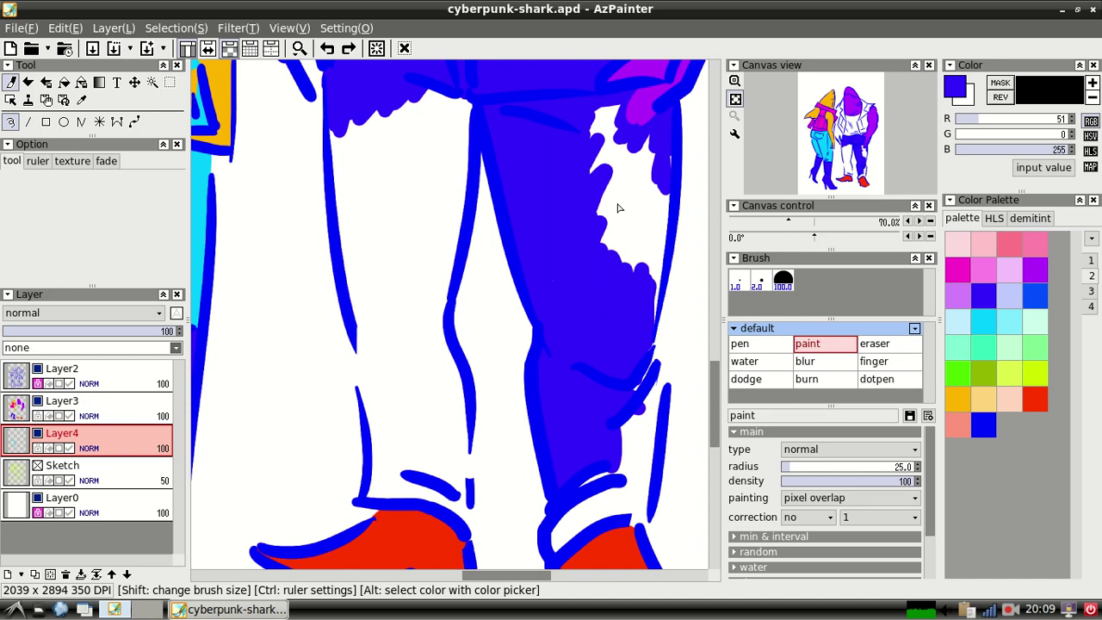
{"action": "mouse_move", "coordinate": [594, 130]}
{"action": "left_mouse_down"}
{"action": "mouse_move", "coordinate": [603, 114]}
{"action": "mouse_move", "coordinate": [616, 131]}
{"action": "mouse_move", "coordinate": [608, 232]}
{"action": "mouse_move", "coordinate": [609, 209]}
{"action": "mouse_move", "coordinate": [629, 233]}
{"action": "mouse_move", "coordinate": [616, 262]}
{"action": "mouse_move", "coordinate": [644, 151]}
{"action": "mouse_move", "coordinate": [647, 220]}
{"action": "mouse_move", "coordinate": [654, 189]}
{"action": "mouse_move", "coordinate": [635, 253]}
{"action": "mouse_move", "coordinate": [649, 162]}
{"action": "left_mouse_up"}
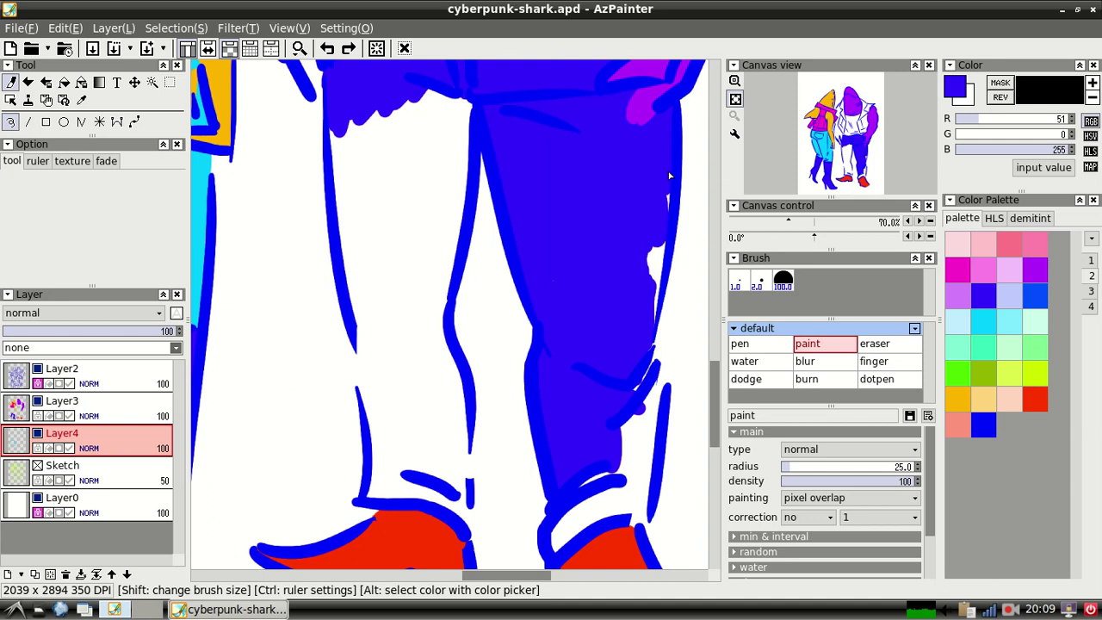
- Paint over the remaining white gaps along that leg's outer thigh and on the outer calf above the cuff
{"action": "left_click_drag", "start_coordinate": [666, 231], "coordinate": [651, 271]}
{"action": "left_click_drag", "start_coordinate": [660, 235], "coordinate": [652, 290]}
{"action": "left_click_drag", "start_coordinate": [638, 377], "coordinate": [639, 381]}
{"action": "mouse_move", "coordinate": [617, 445]}
{"action": "left_mouse_down"}
{"action": "mouse_move", "coordinate": [648, 403]}
{"action": "mouse_move", "coordinate": [646, 461]}
{"action": "mouse_move", "coordinate": [622, 472]}
{"action": "mouse_move", "coordinate": [645, 482]}
{"action": "mouse_move", "coordinate": [637, 417]}
{"action": "left_mouse_up"}
{"action": "scroll", "coordinate": [713, 399], "scroll_direction": "down", "scroll_amount": 3}
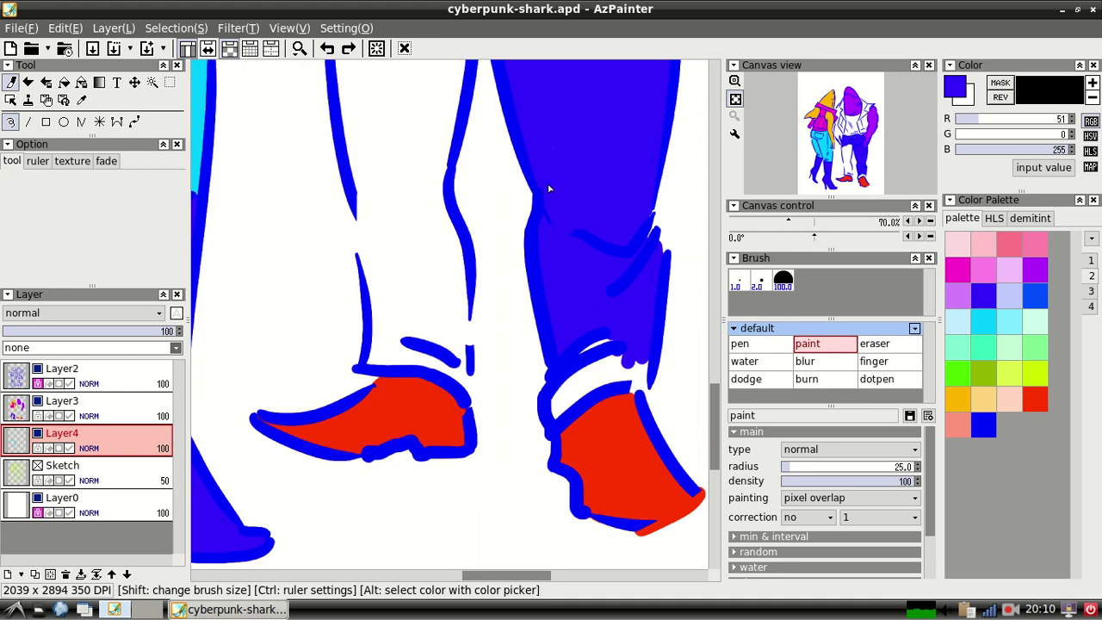
- Bridge the gap in the outline at the outer knee with blue-violet, undoing the strokes that miss the contour
{"action": "left_click_drag", "start_coordinate": [658, 237], "coordinate": [653, 222]}
{"action": "mouse_move", "coordinate": [647, 223]}
{"action": "left_mouse_down"}
{"action": "mouse_move", "coordinate": [644, 193]}
{"action": "mouse_move", "coordinate": [672, 280]}
{"action": "left_mouse_up"}
{"action": "key", "text": "ctrl+z"}
{"action": "key", "text": "ctrl+z"}
{"action": "mouse_move", "coordinate": [651, 212]}
{"action": "left_mouse_down"}
{"action": "mouse_move", "coordinate": [671, 284]}
{"action": "mouse_move", "coordinate": [660, 242]}
{"action": "left_mouse_up"}
{"action": "key", "text": "ctrl+z"}
{"action": "key", "text": "ctrl+z"}
- Fill the folded cuff above the red shoe on that leg with blue-violet, down to the shoe's upper edge
{"action": "left_click_drag", "start_coordinate": [605, 343], "coordinate": [591, 356]}
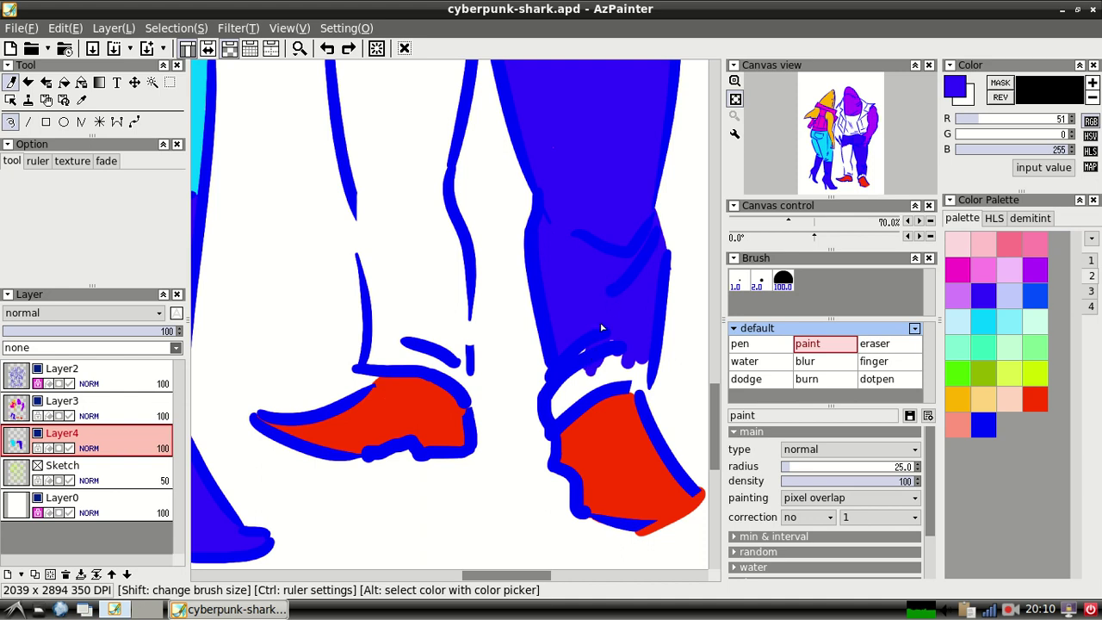
{"action": "left_click", "coordinate": [874, 345]}
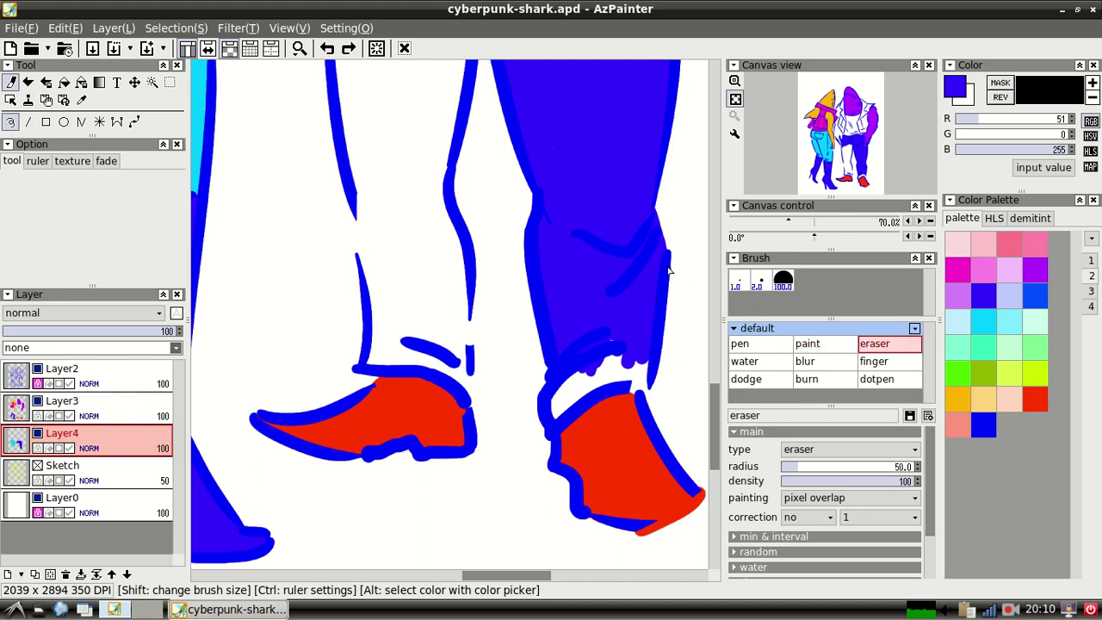
{"action": "left_click", "coordinate": [764, 346]}
{"action": "mouse_move", "coordinate": [582, 362]}
{"action": "left_mouse_down"}
{"action": "mouse_move", "coordinate": [551, 422]}
{"action": "mouse_move", "coordinate": [564, 400]}
{"action": "mouse_move", "coordinate": [553, 401]}
{"action": "mouse_move", "coordinate": [564, 419]}
{"action": "mouse_move", "coordinate": [625, 334]}
{"action": "mouse_move", "coordinate": [577, 382]}
{"action": "mouse_move", "coordinate": [623, 359]}
{"action": "mouse_move", "coordinate": [638, 396]}
{"action": "mouse_move", "coordinate": [646, 364]}
{"action": "left_mouse_up"}
{"action": "left_click", "coordinate": [817, 346]}
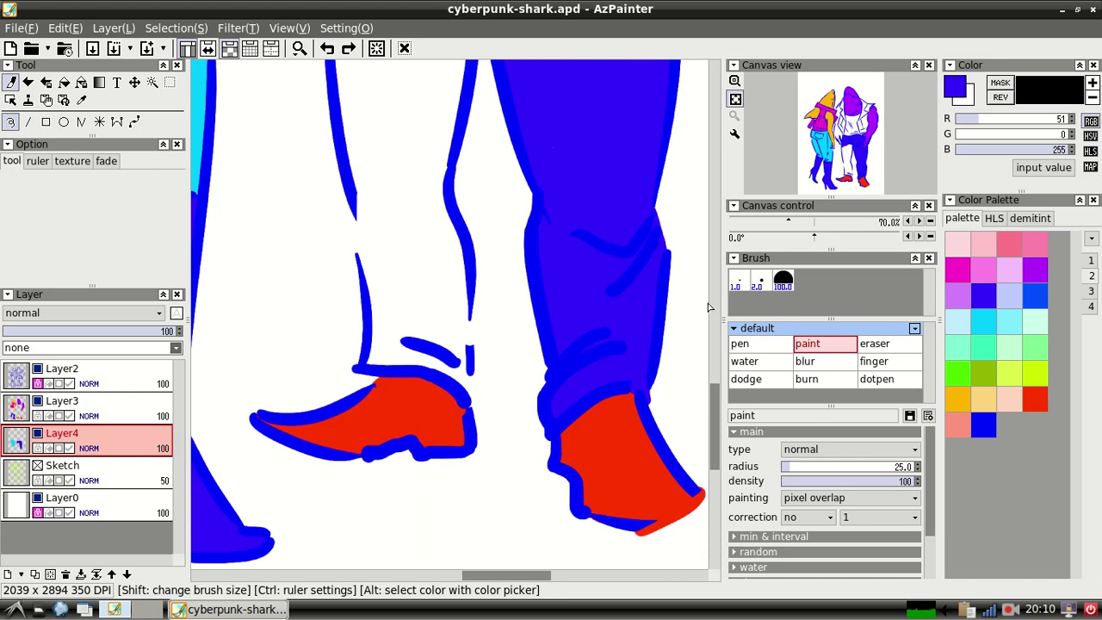
- Paint a thin blue-violet strip along the same leg's outer edge above the knee, comparing versions with undo and redo
{"action": "scroll", "coordinate": [626, 313], "scroll_direction": "up", "scroll_amount": 3}
{"action": "mouse_move", "coordinate": [652, 376]}
{"action": "left_mouse_down"}
{"action": "mouse_move", "coordinate": [654, 270]}
{"action": "mouse_move", "coordinate": [679, 288]}
{"action": "mouse_move", "coordinate": [672, 271]}
{"action": "mouse_move", "coordinate": [681, 267]}
{"action": "left_mouse_up"}
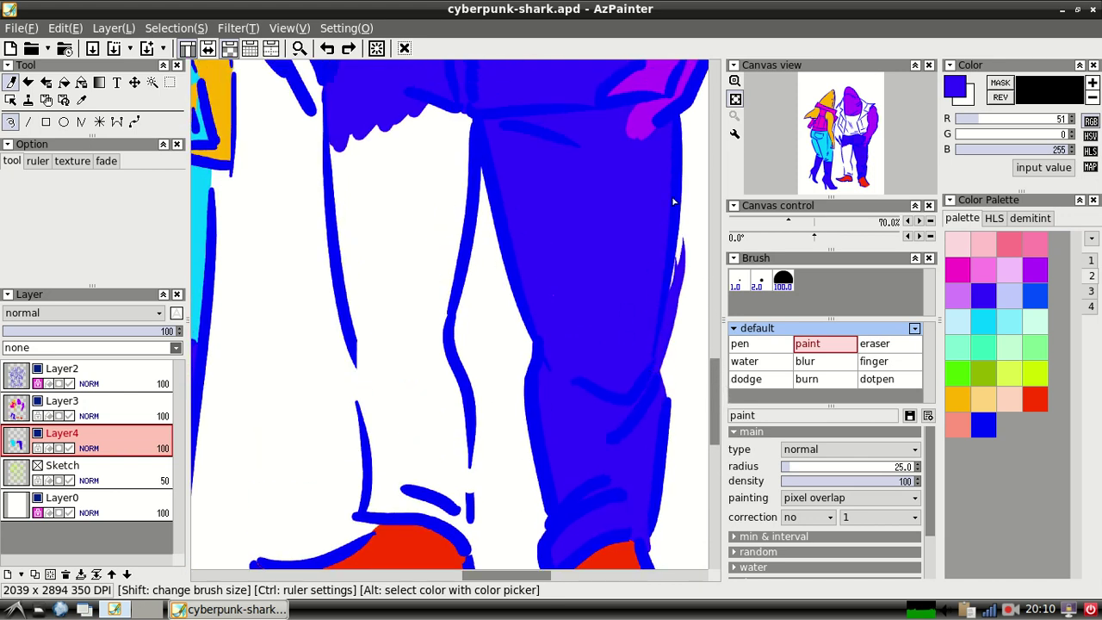
{"action": "key", "text": "ctrl+z"}
{"action": "key", "text": "ctrl+z"}
{"action": "key", "text": "ctrl+y"}
{"action": "key", "text": "ctrl+z"}
{"action": "key", "text": "ctrl+y"}
{"action": "key", "text": "ctrl+y"}
{"action": "key", "text": "ctrl+z"}
{"action": "key", "text": "ctrl+z"}
{"action": "key", "text": "ctrl+y"}
{"action": "key", "text": "ctrl+y"}
{"action": "key", "text": "ctrl+z"}
{"action": "key", "text": "ctrl+z"}
{"action": "key", "text": "ctrl+y"}
{"action": "key", "text": "ctrl+z"}
{"action": "key", "text": "ctrl+y"}
{"action": "key", "text": "ctrl+z"}
{"action": "key", "text": "ctrl+y"}
{"action": "key", "text": "ctrl+y"}
{"action": "key", "text": "ctrl+z"}
{"action": "key", "text": "ctrl+z"}
{"action": "key", "text": "ctrl+y"}
{"action": "key", "text": "ctrl+z"}
{"action": "key", "text": "ctrl+z"}
{"action": "key", "text": "ctrl+y"}
{"action": "key", "text": "ctrl+z"}
{"action": "key", "text": "ctrl+y"}
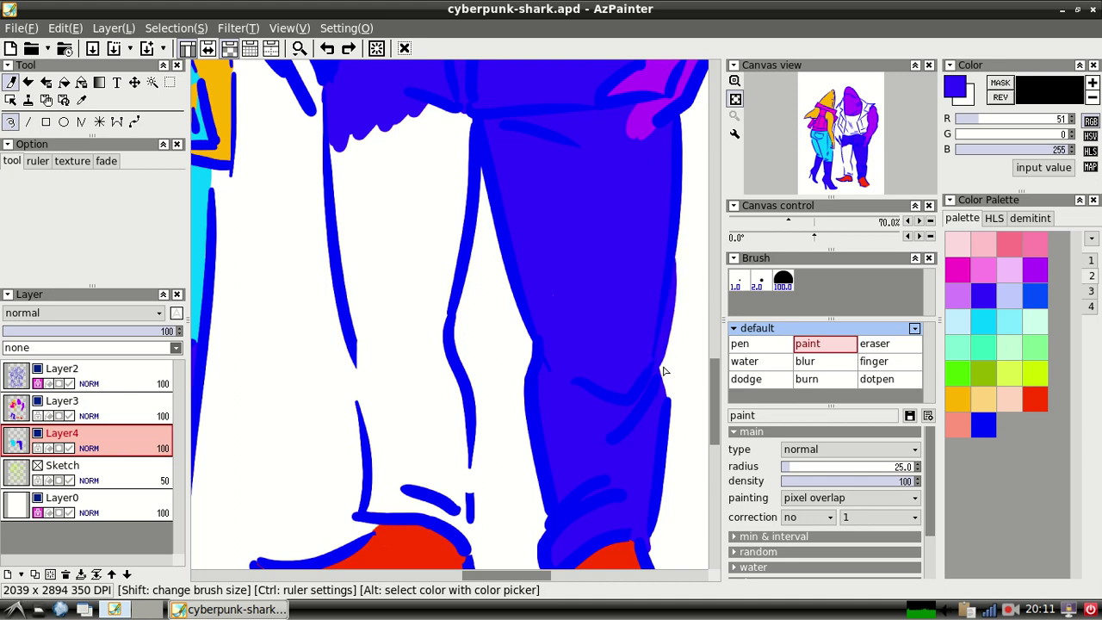
{"action": "key", "text": "ctrl+z"}
{"action": "key", "text": "ctrl+y"}
{"action": "key", "text": "ctrl+z"}
{"action": "key", "text": "ctrl+y"}
{"action": "key", "text": "ctrl+z"}
{"action": "key", "text": "ctrl+y"}
{"action": "key", "text": "ctrl+z"}
{"action": "key", "text": "ctrl+y"}
- Line the inside contour of the shark's other trouser leg in blue-violet along the outer edge, cuff and inner edge up to the crotch
{"action": "left_click_drag", "start_coordinate": [337, 151], "coordinate": [350, 306]}
{"action": "left_click_drag", "start_coordinate": [348, 263], "coordinate": [389, 431]}
{"action": "left_click_drag", "start_coordinate": [366, 329], "coordinate": [380, 440]}
{"action": "mouse_move", "coordinate": [361, 364]}
{"action": "left_mouse_down"}
{"action": "mouse_move", "coordinate": [389, 445]}
{"action": "mouse_move", "coordinate": [352, 346]}
{"action": "left_mouse_up"}
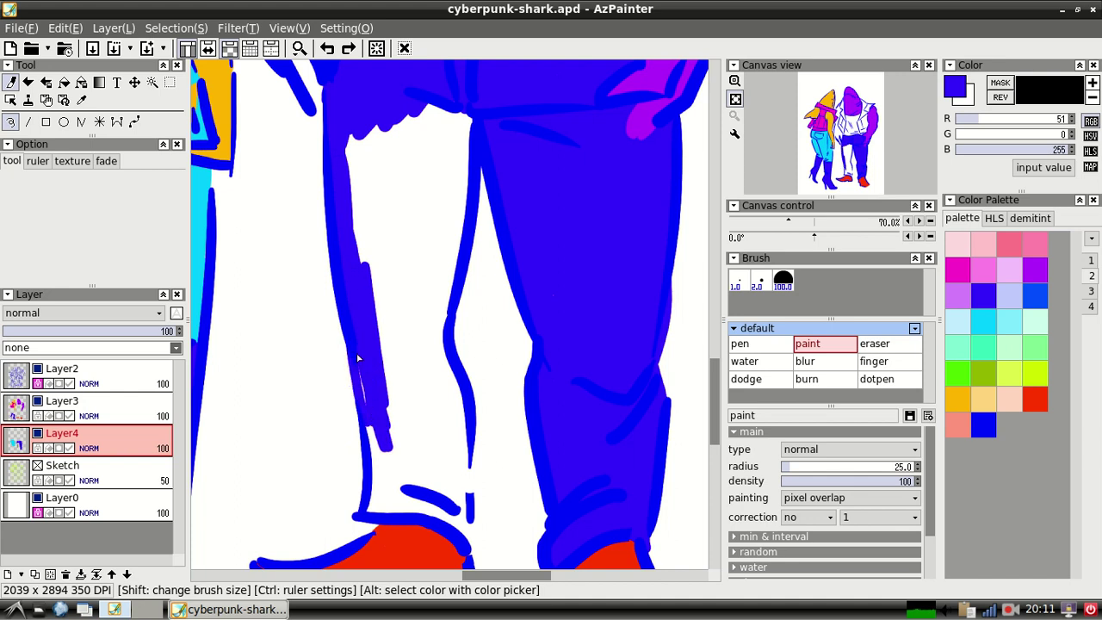
{"action": "key", "text": "ctrl+z"}
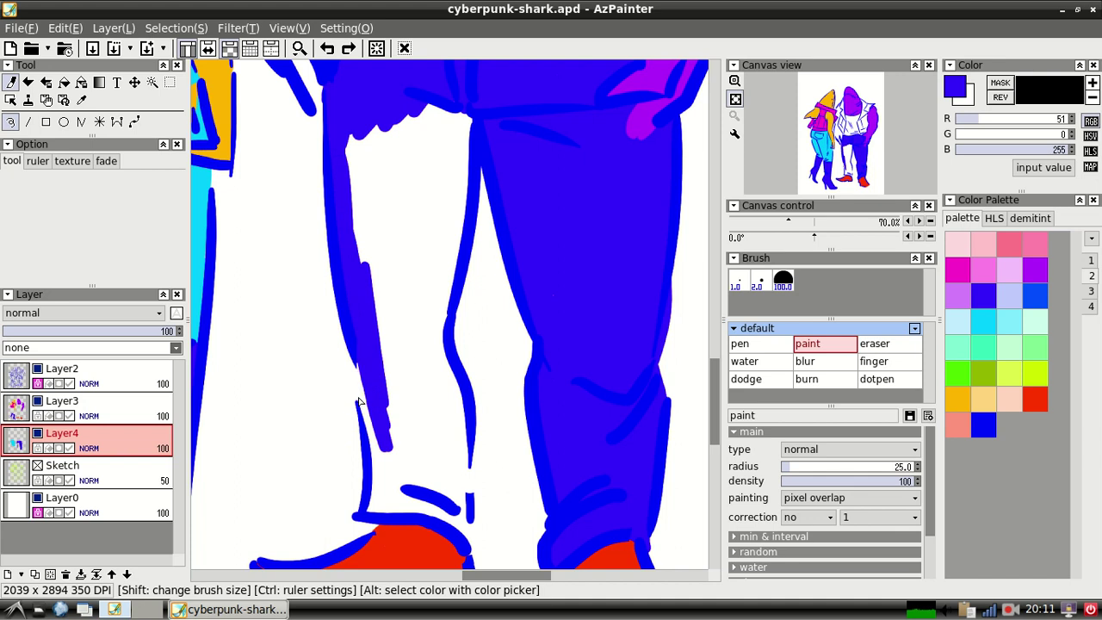
{"action": "mouse_move", "coordinate": [357, 402]}
{"action": "left_mouse_down"}
{"action": "mouse_move", "coordinate": [354, 268]}
{"action": "mouse_move", "coordinate": [359, 402]}
{"action": "mouse_move", "coordinate": [363, 360]}
{"action": "mouse_move", "coordinate": [384, 470]}
{"action": "mouse_move", "coordinate": [388, 410]}
{"action": "mouse_move", "coordinate": [391, 451]}
{"action": "mouse_move", "coordinate": [390, 482]}
{"action": "mouse_move", "coordinate": [382, 466]}
{"action": "mouse_move", "coordinate": [377, 484]}
{"action": "mouse_move", "coordinate": [376, 465]}
{"action": "mouse_move", "coordinate": [373, 503]}
{"action": "mouse_move", "coordinate": [382, 512]}
{"action": "mouse_move", "coordinate": [388, 494]}
{"action": "mouse_move", "coordinate": [401, 506]}
{"action": "mouse_move", "coordinate": [382, 510]}
{"action": "mouse_move", "coordinate": [394, 508]}
{"action": "mouse_move", "coordinate": [391, 483]}
{"action": "mouse_move", "coordinate": [395, 511]}
{"action": "mouse_move", "coordinate": [415, 520]}
{"action": "mouse_move", "coordinate": [421, 502]}
{"action": "mouse_move", "coordinate": [431, 516]}
{"action": "mouse_move", "coordinate": [408, 504]}
{"action": "mouse_move", "coordinate": [445, 524]}
{"action": "mouse_move", "coordinate": [440, 508]}
{"action": "mouse_move", "coordinate": [467, 529]}
{"action": "mouse_move", "coordinate": [455, 515]}
{"action": "mouse_move", "coordinate": [460, 537]}
{"action": "mouse_move", "coordinate": [457, 468]}
{"action": "mouse_move", "coordinate": [466, 505]}
{"action": "left_mouse_up"}
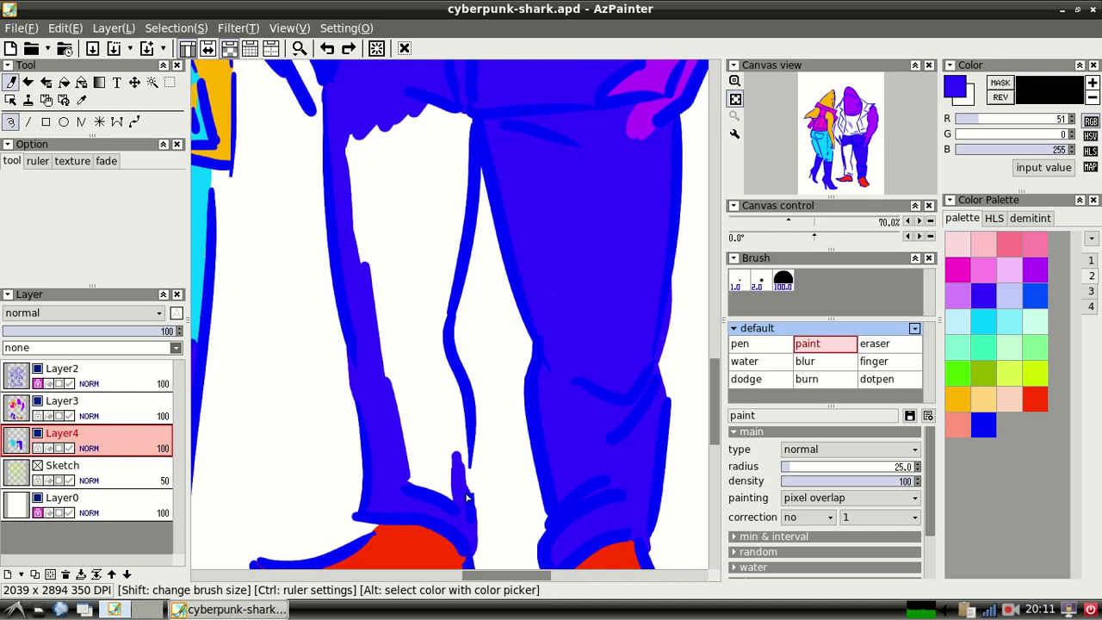
{"action": "mouse_move", "coordinate": [459, 447]}
{"action": "left_mouse_down"}
{"action": "mouse_move", "coordinate": [464, 470]}
{"action": "mouse_move", "coordinate": [437, 284]}
{"action": "mouse_move", "coordinate": [446, 258]}
{"action": "mouse_move", "coordinate": [449, 272]}
{"action": "mouse_move", "coordinate": [452, 226]}
{"action": "mouse_move", "coordinate": [456, 259]}
{"action": "mouse_move", "coordinate": [463, 172]}
{"action": "mouse_move", "coordinate": [461, 189]}
{"action": "left_mouse_up"}
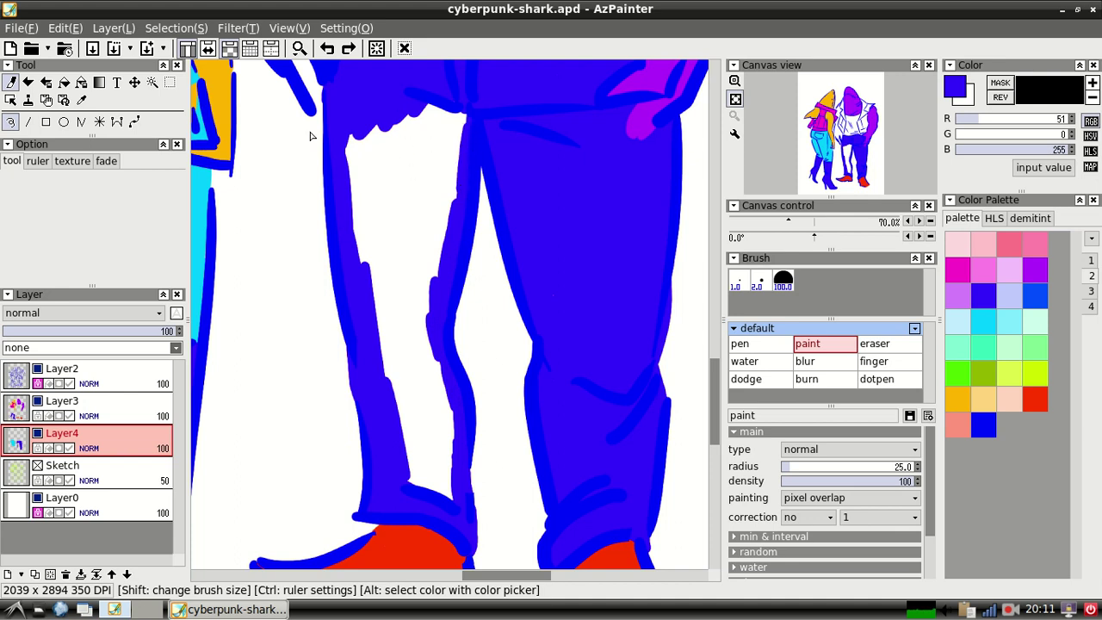
- Select the unpainted interior of that trouser leg by colour and expand the selection a few pixels into the blue-violet border
{"action": "left_click", "coordinate": [151, 82]}
{"action": "left_click", "coordinate": [378, 181]}
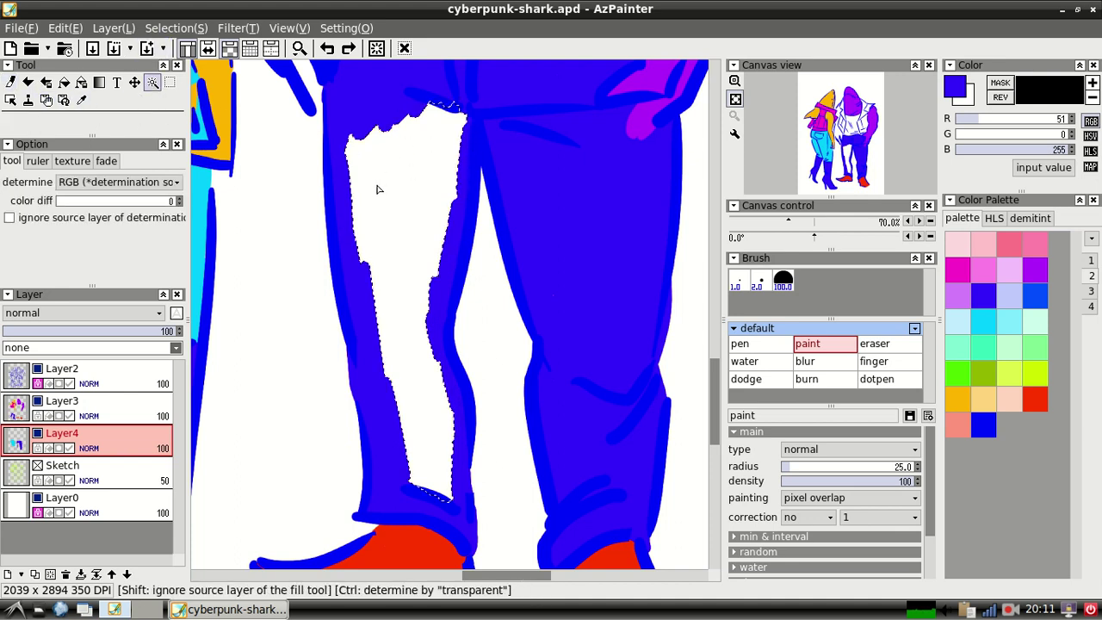
{"action": "left_click", "coordinate": [185, 28]}
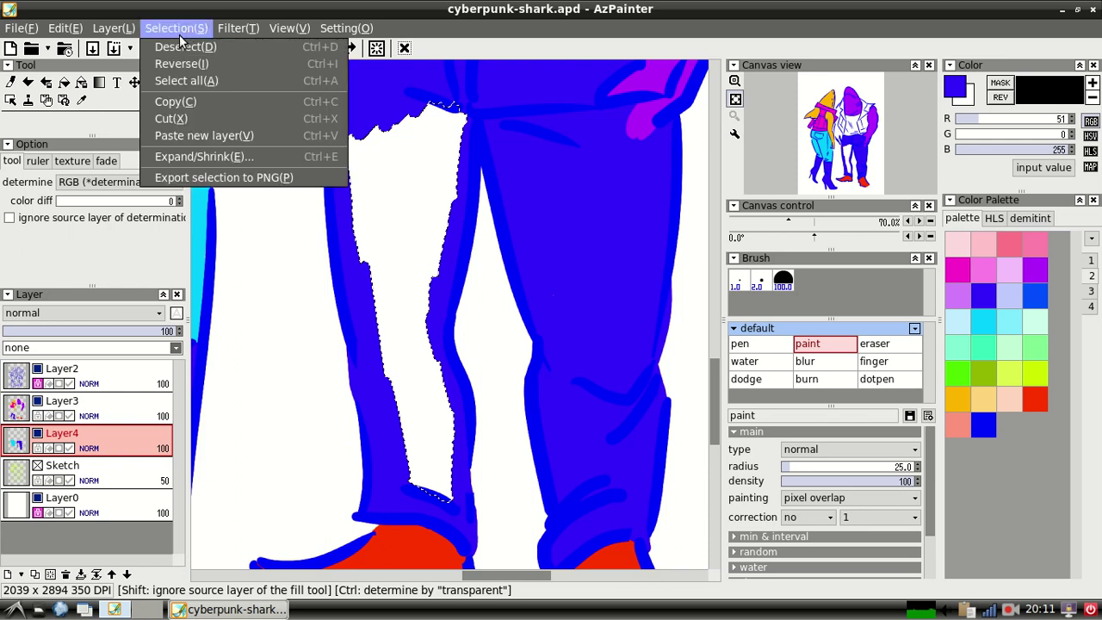
{"action": "left_click", "coordinate": [246, 157]}
{"action": "left_click", "coordinate": [671, 309]}
{"action": "left_click", "coordinate": [670, 308]}
{"action": "left_click", "coordinate": [671, 308]}
{"action": "left_click", "coordinate": [671, 308]}
{"action": "left_click", "coordinate": [608, 344]}
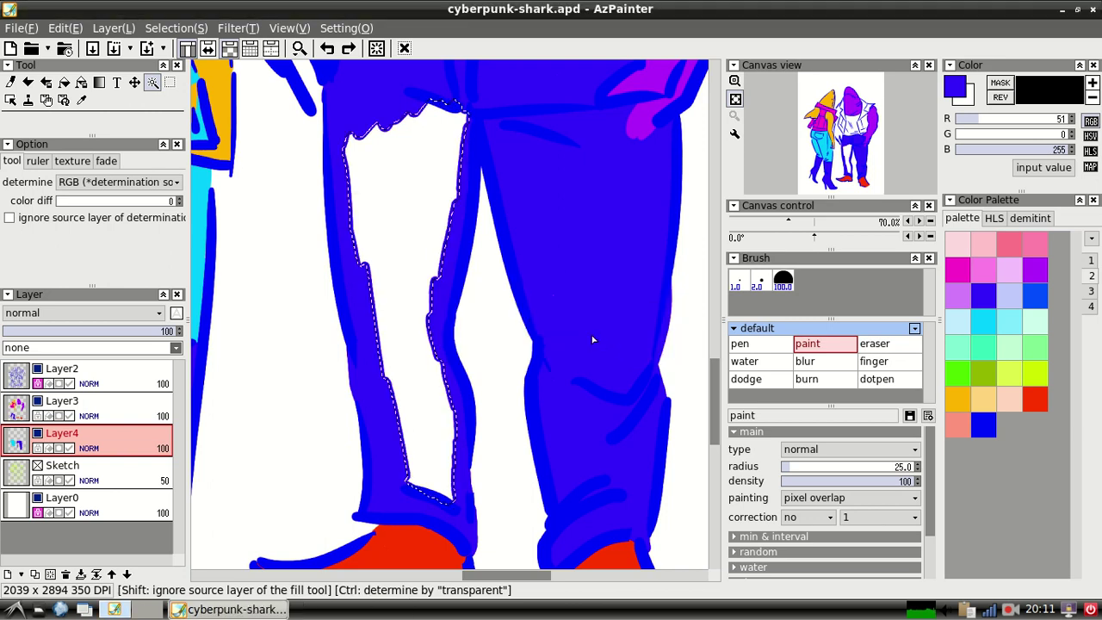
- Fill the selected interior of the shark's trouser leg with blue-violet and clear the selection
{"action": "left_click", "coordinate": [65, 27]}
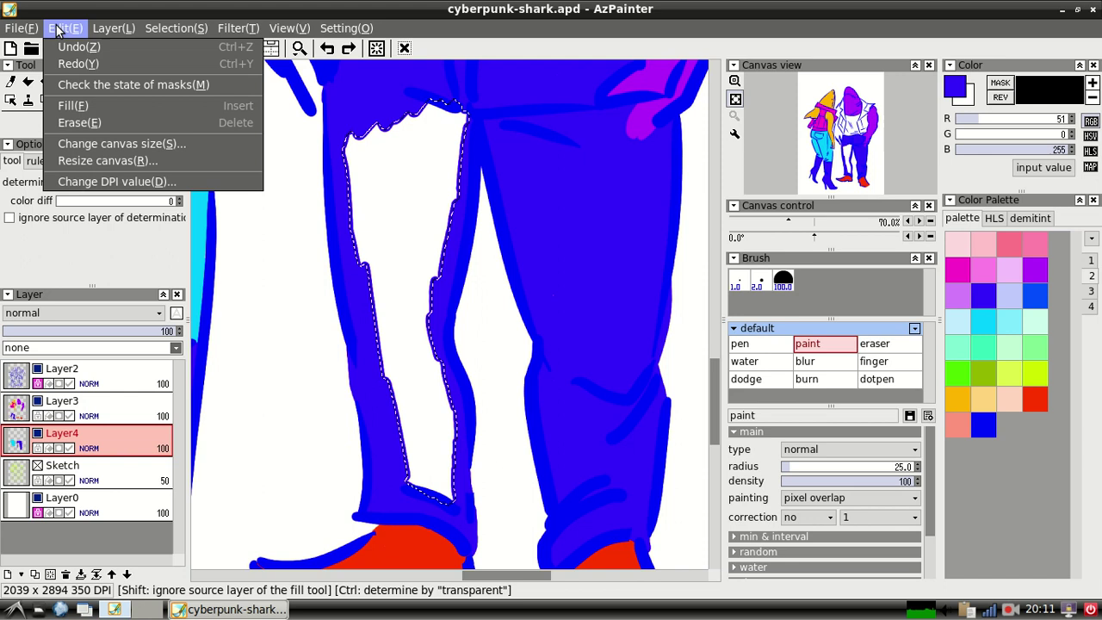
{"action": "left_click", "coordinate": [82, 104]}
{"action": "left_click", "coordinate": [175, 28]}
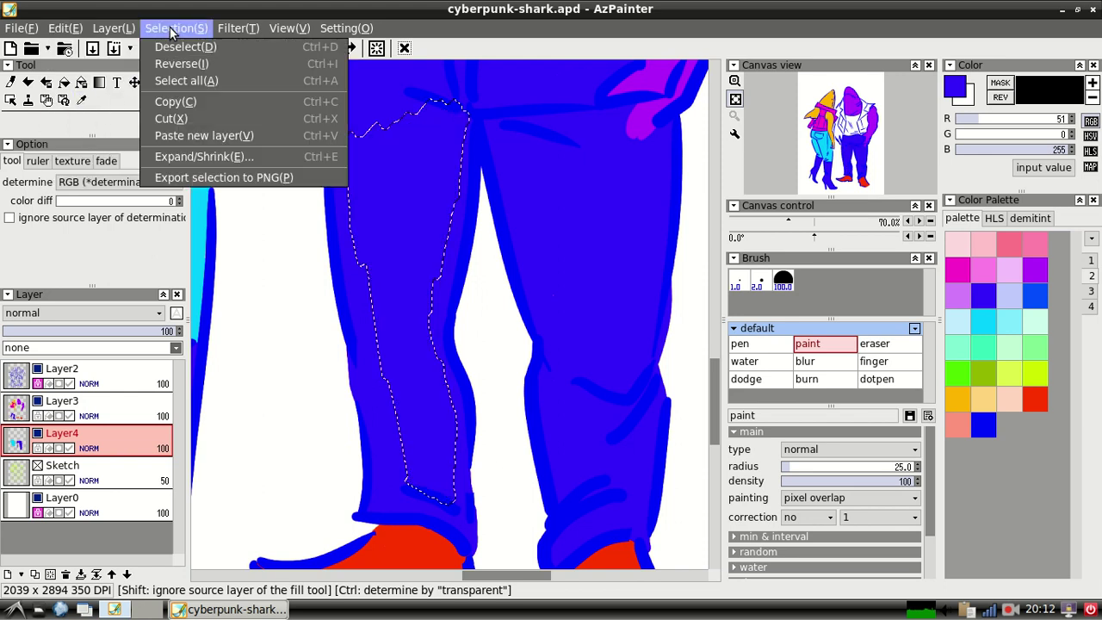
{"action": "left_click", "coordinate": [185, 48]}
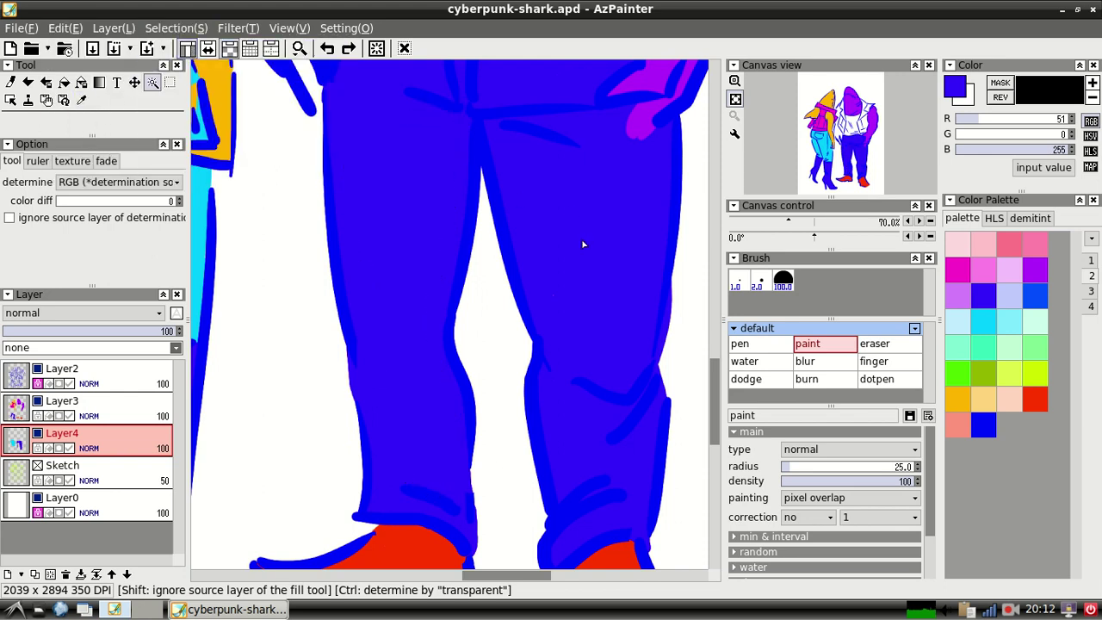
{"action": "left_click", "coordinate": [441, 113]}
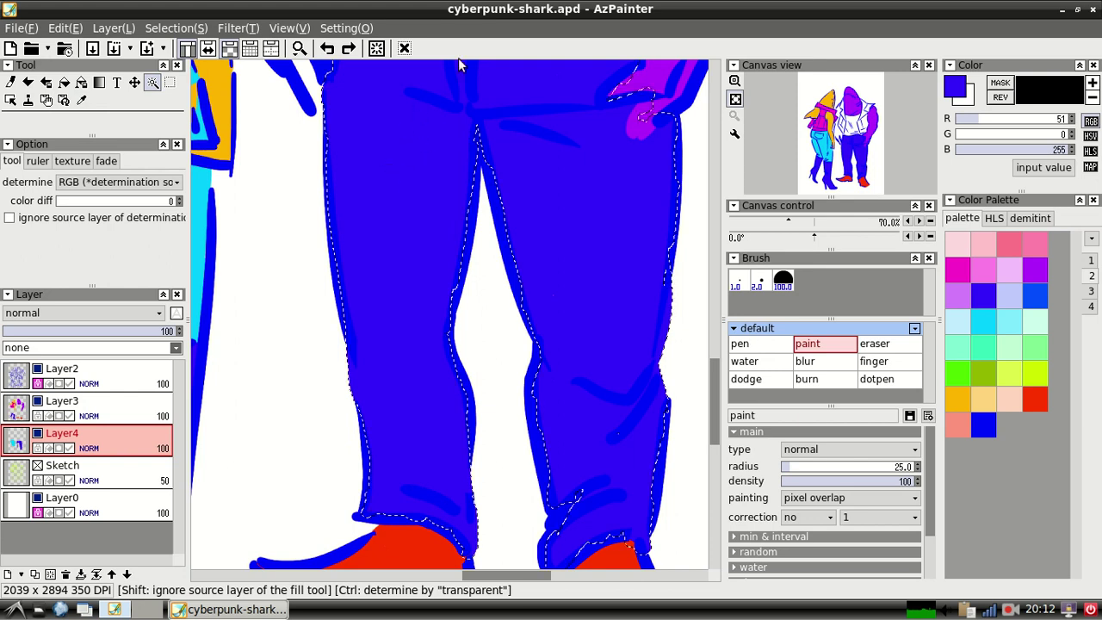
{"action": "left_click", "coordinate": [66, 29]}
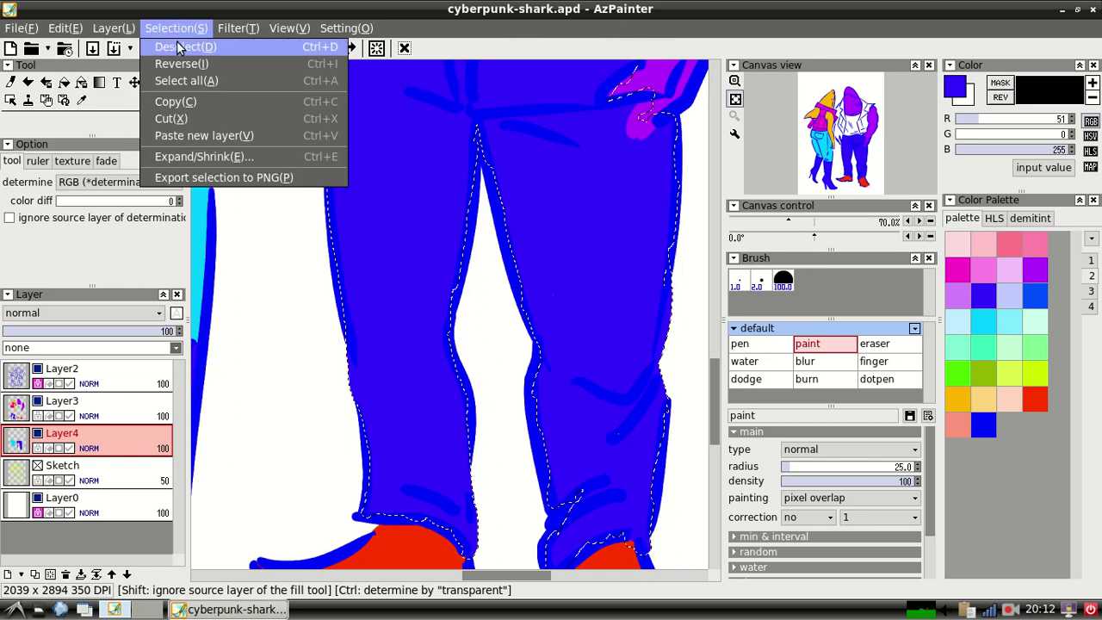
{"action": "left_click", "coordinate": [175, 42]}
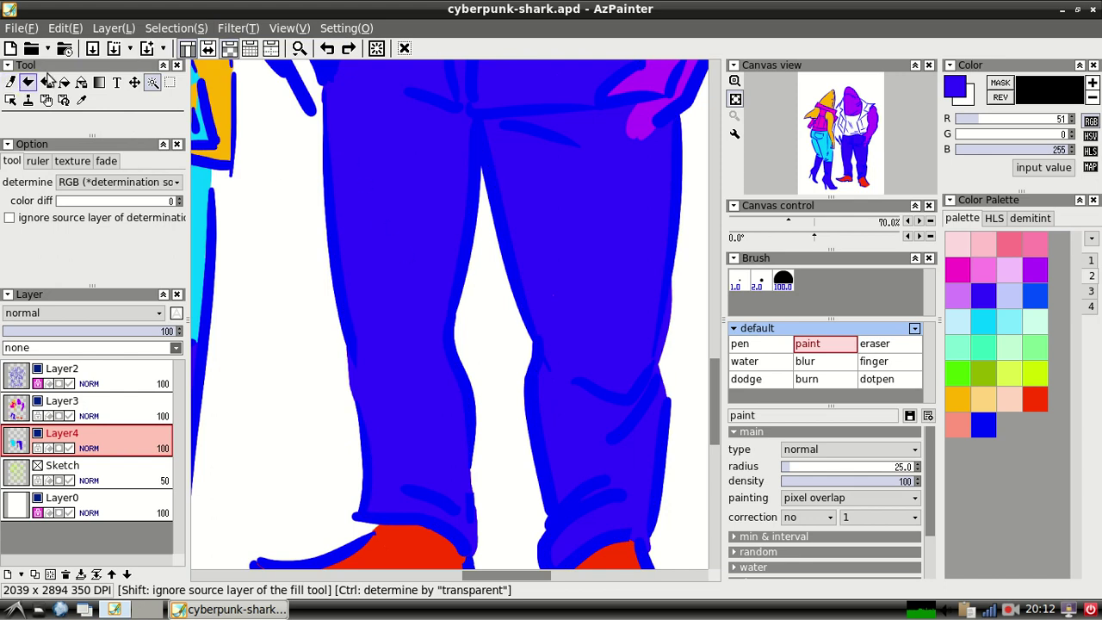
{"action": "left_click", "coordinate": [393, 252]}
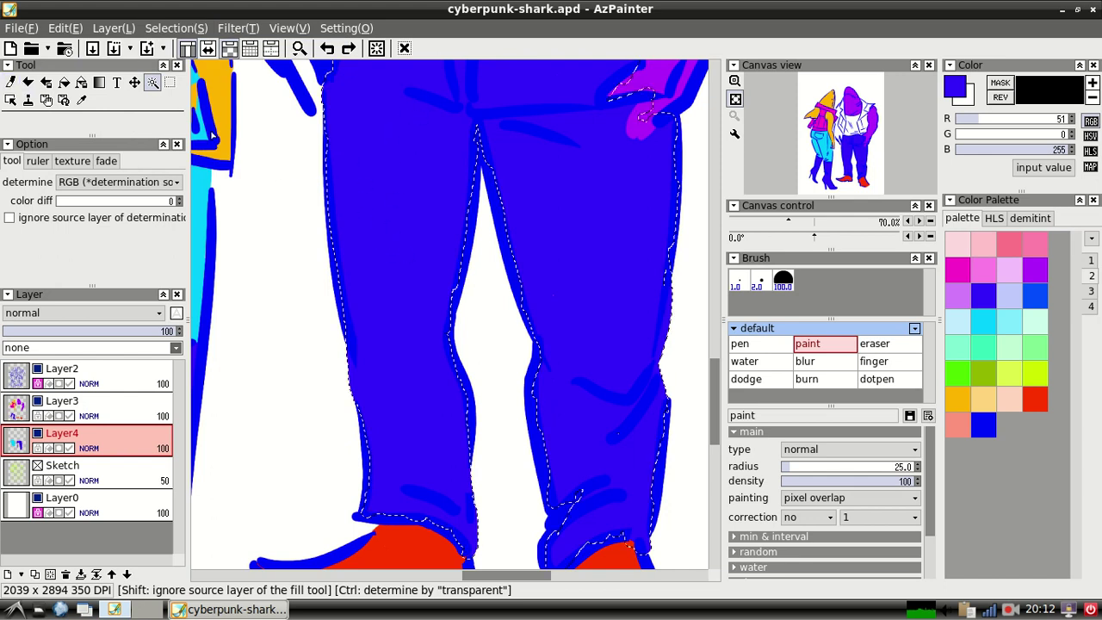
{"action": "left_click", "coordinate": [66, 28]}
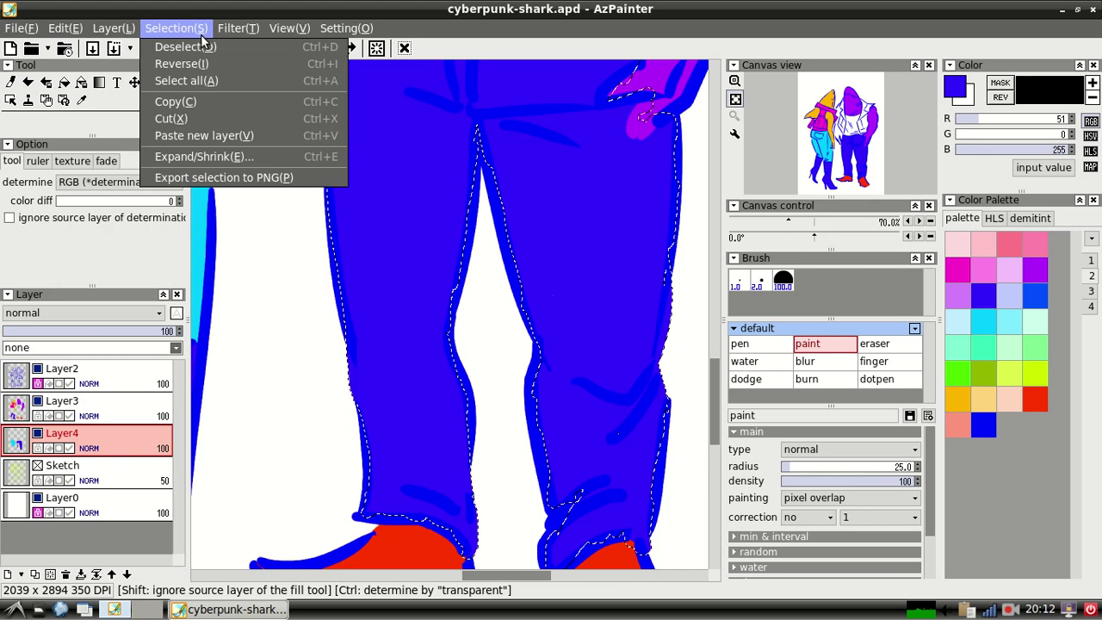
{"action": "left_click", "coordinate": [200, 47]}
- Refill the purple shark's head and visible arm on Layer3 with light purple, RGB 212, 127, 255
{"action": "left_click", "coordinate": [10, 82]}
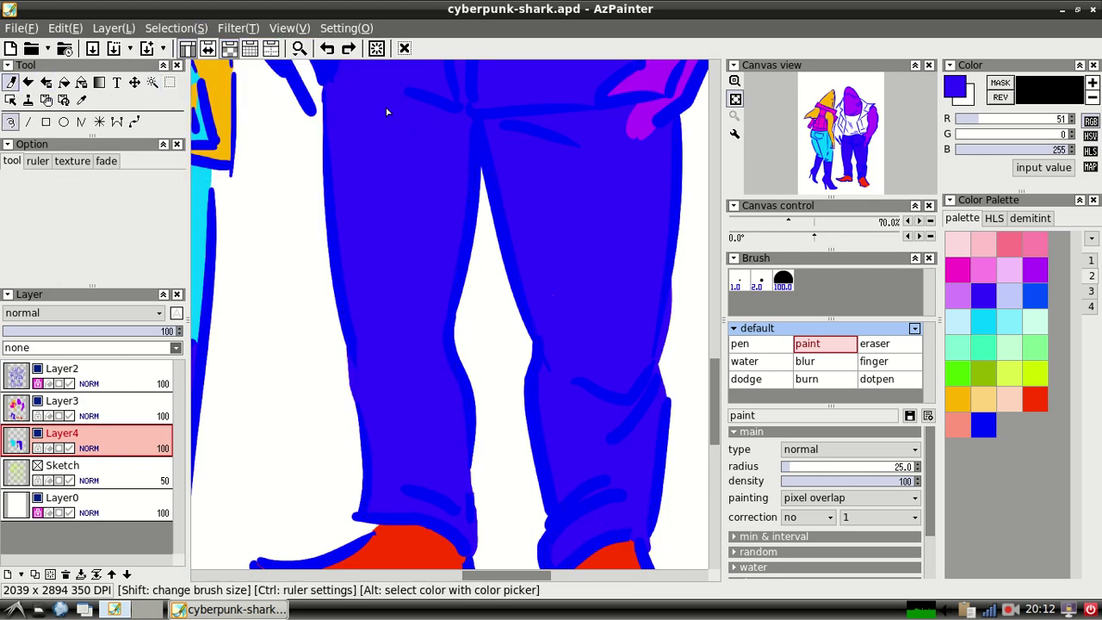
{"action": "left_click", "coordinate": [297, 49]}
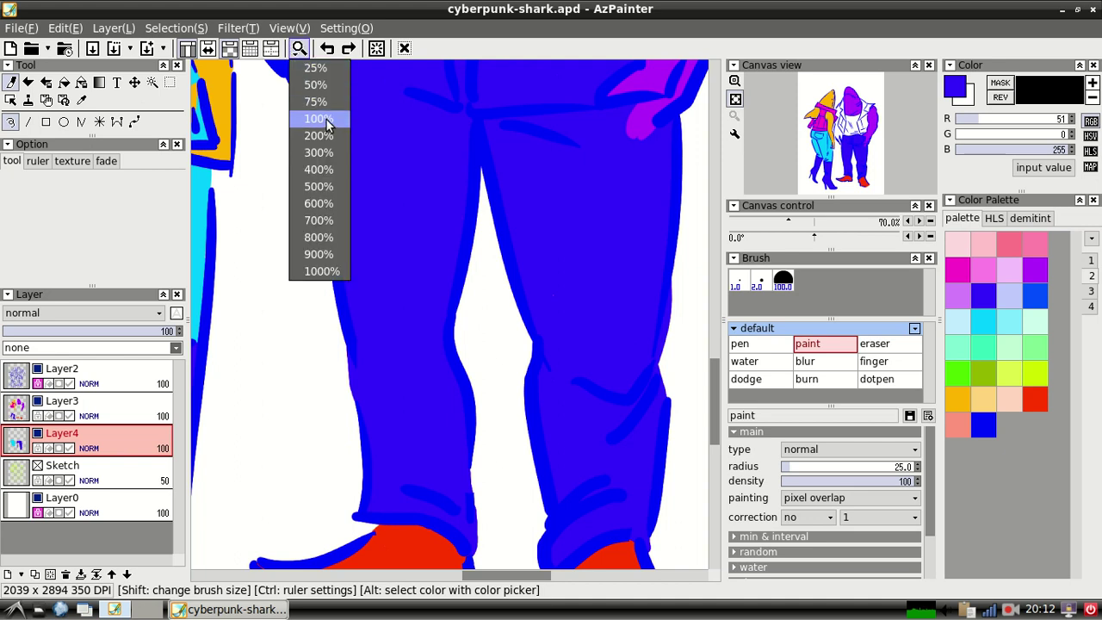
{"action": "left_click", "coordinate": [318, 69]}
{"action": "left_click_drag", "start_coordinate": [720, 379], "coordinate": [710, 327]}
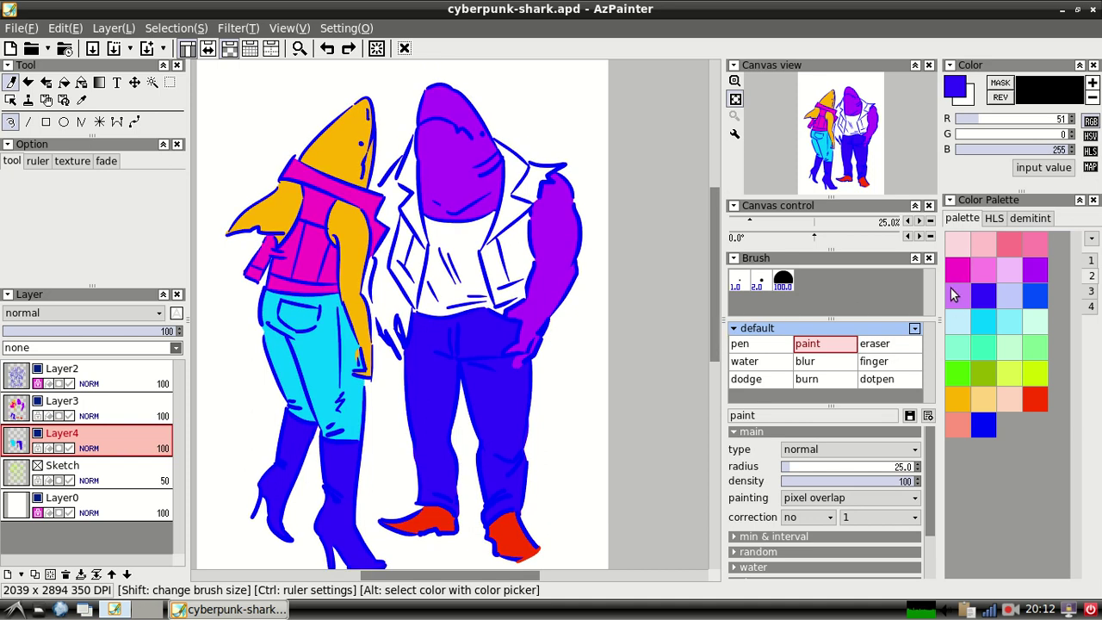
{"action": "left_click", "coordinate": [1034, 276]}
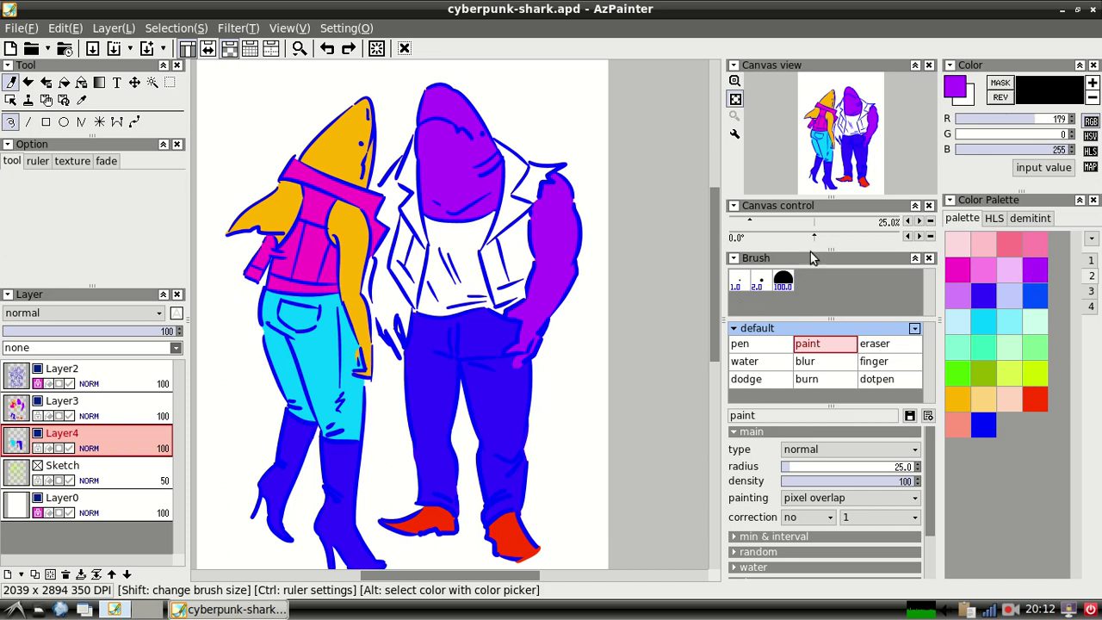
{"action": "left_click", "coordinate": [962, 294]}
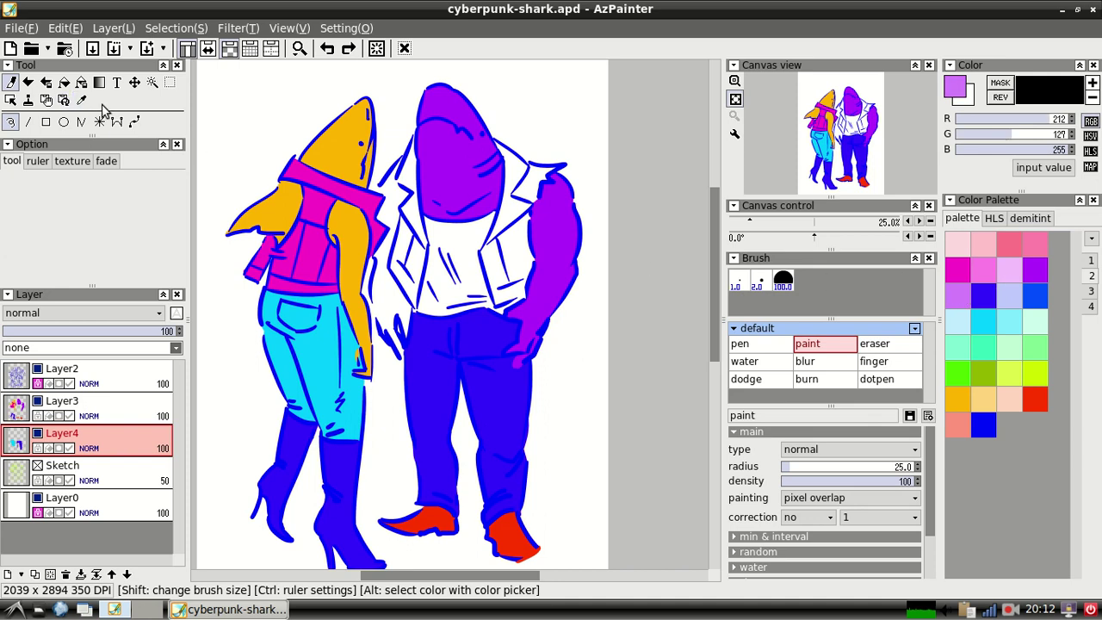
{"action": "left_click", "coordinate": [118, 399]}
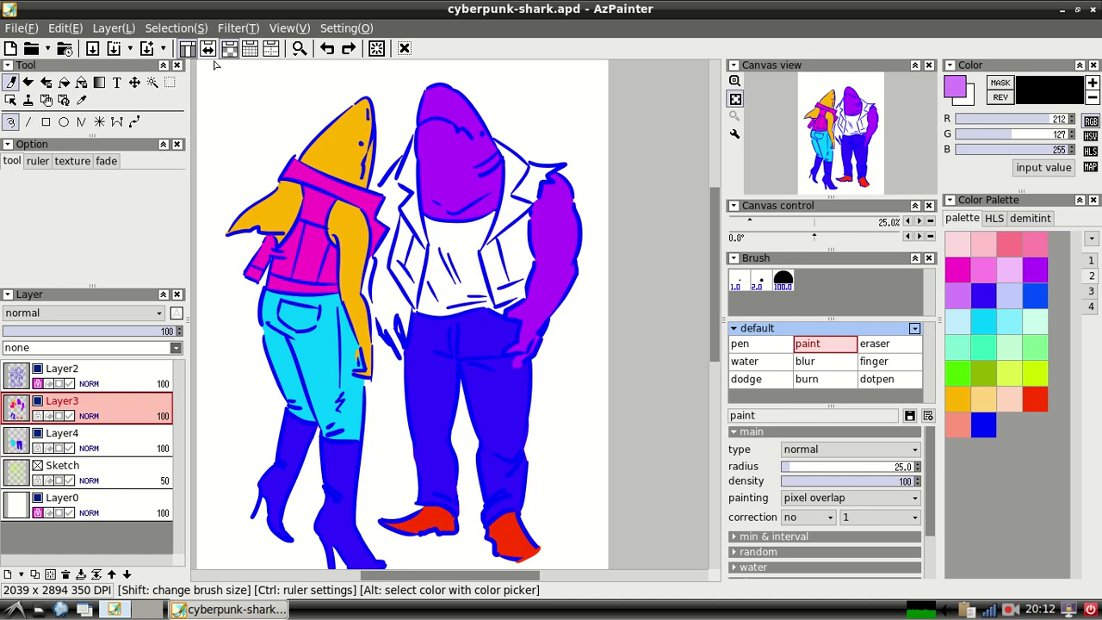
{"action": "left_click", "coordinate": [63, 82]}
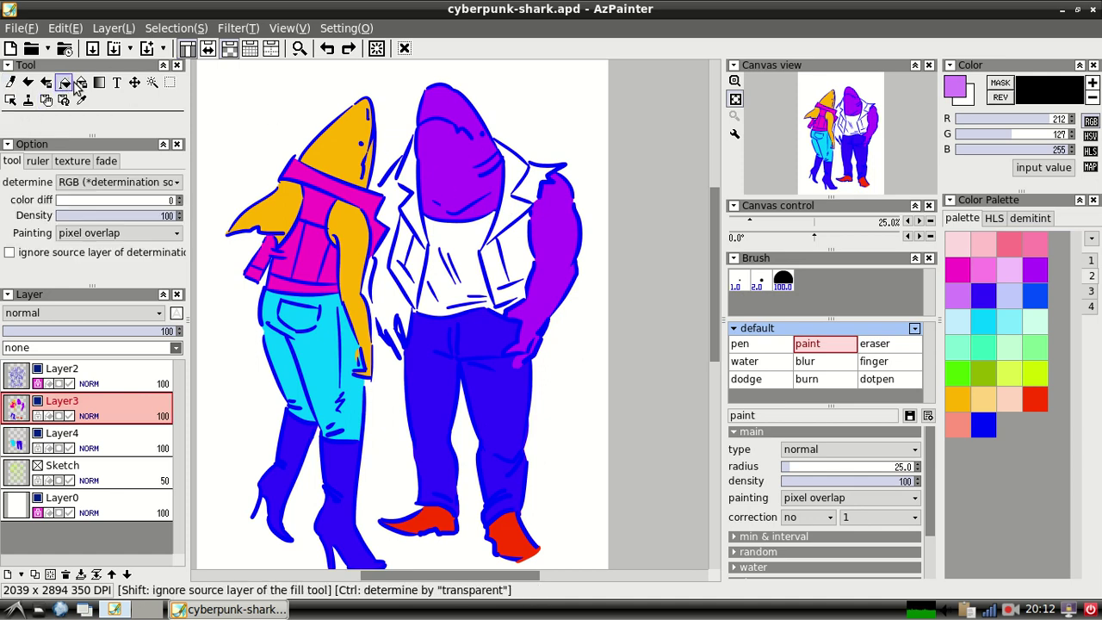
{"action": "left_click", "coordinate": [453, 181]}
{"action": "left_click", "coordinate": [548, 241]}
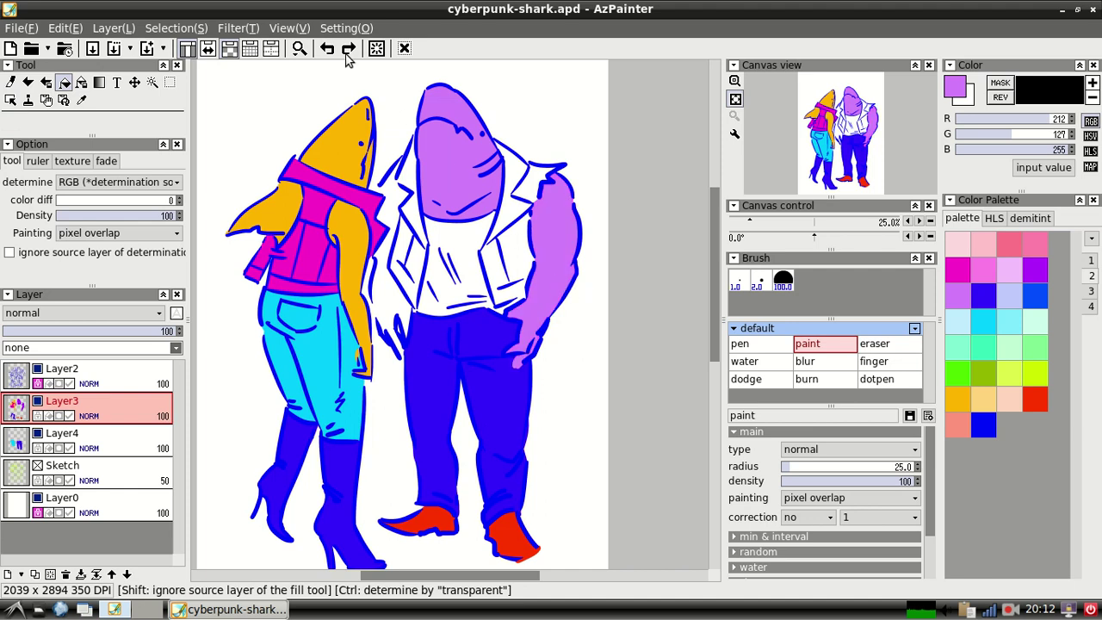
- Set purple, RGB 179, 0, 255, as the drawing colour and make Layer4 active for the shark's uncoloured far arm
{"action": "left_click", "coordinate": [299, 48]}
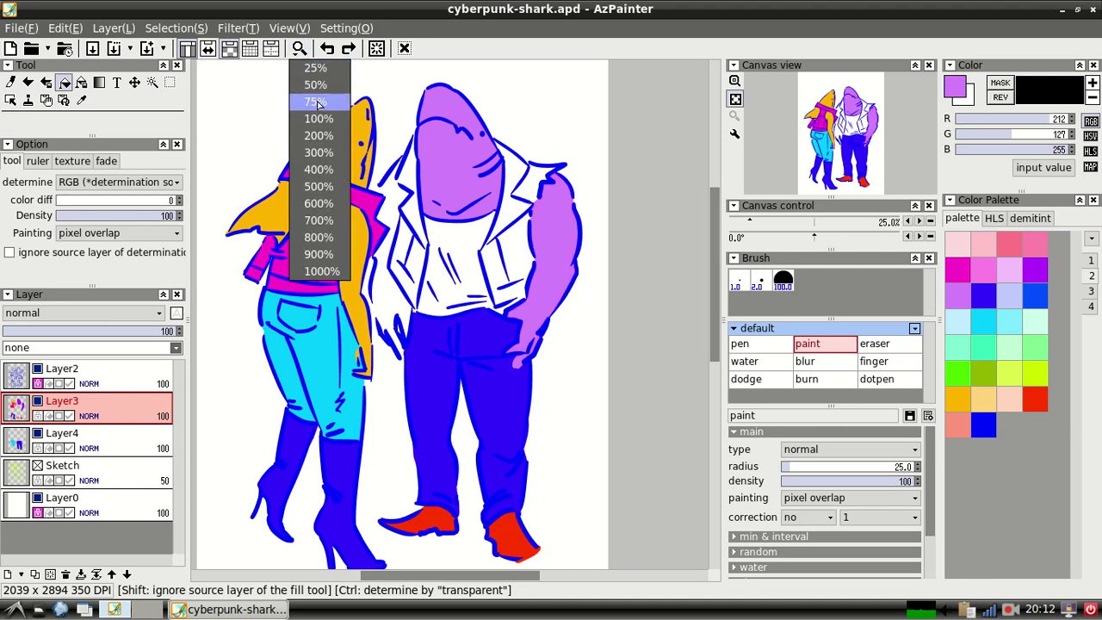
{"action": "left_click", "coordinate": [320, 103]}
{"action": "mouse_move", "coordinate": [721, 340]}
{"action": "left_mouse_down"}
{"action": "mouse_move", "coordinate": [720, 261]}
{"action": "mouse_move", "coordinate": [705, 335]}
{"action": "left_mouse_up"}
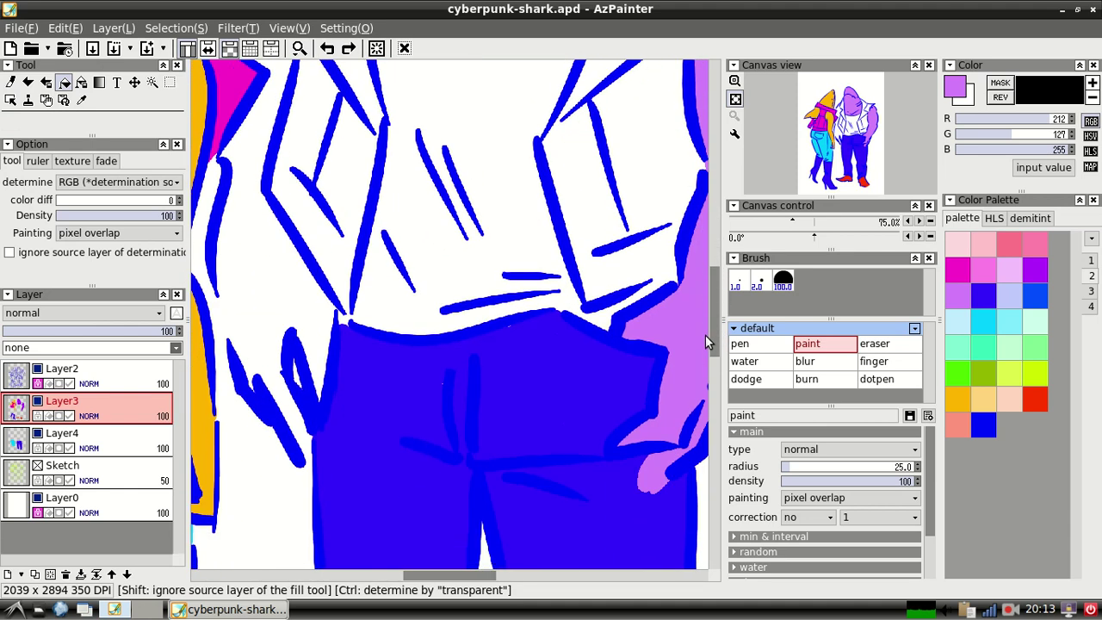
{"action": "left_click", "coordinate": [1037, 277]}
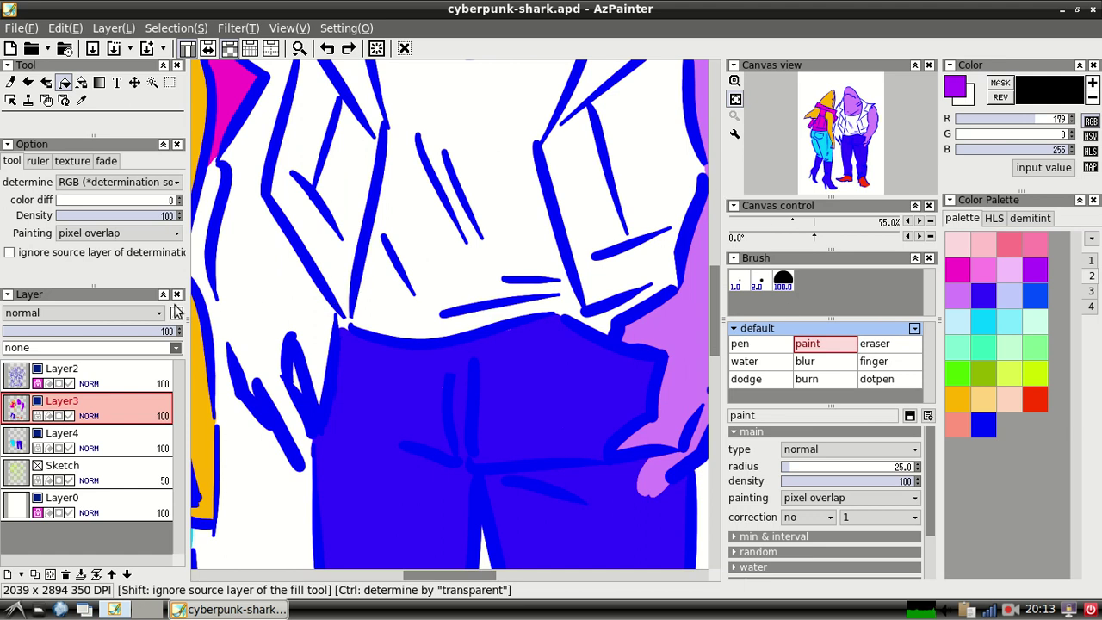
{"action": "left_click", "coordinate": [110, 441]}
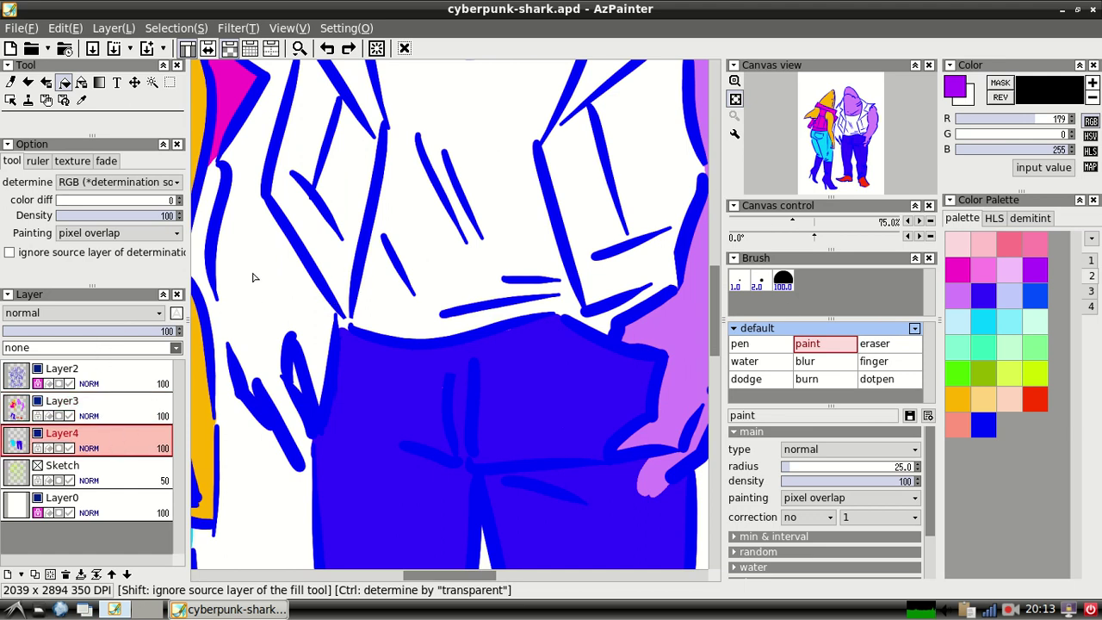
{"action": "left_click", "coordinate": [272, 394]}
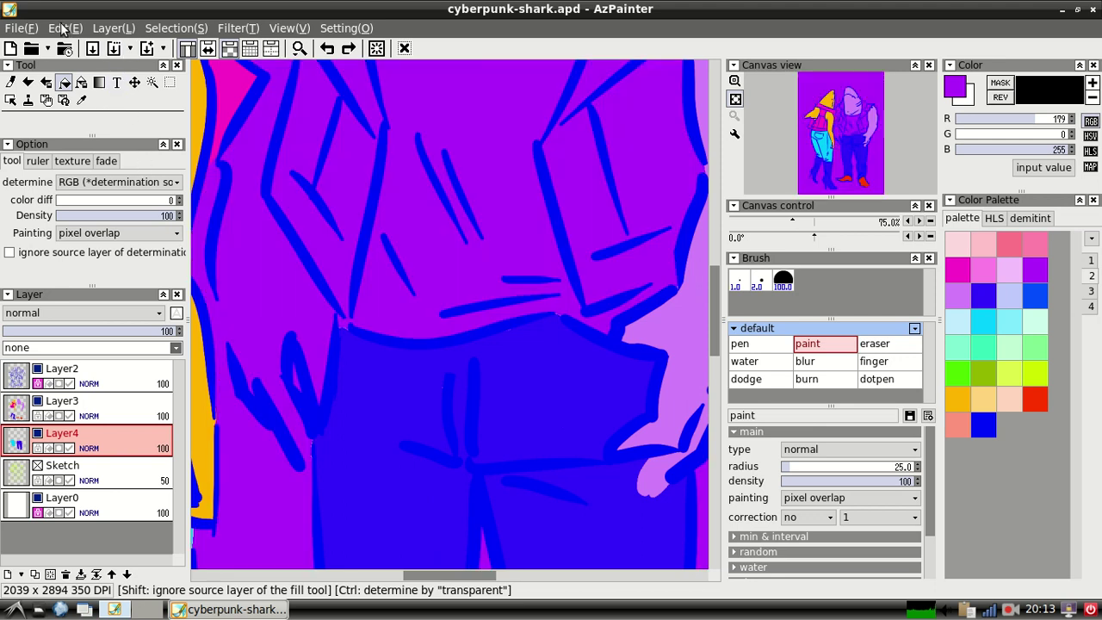
{"action": "left_click", "coordinate": [64, 27]}
{"action": "left_click", "coordinate": [74, 48]}
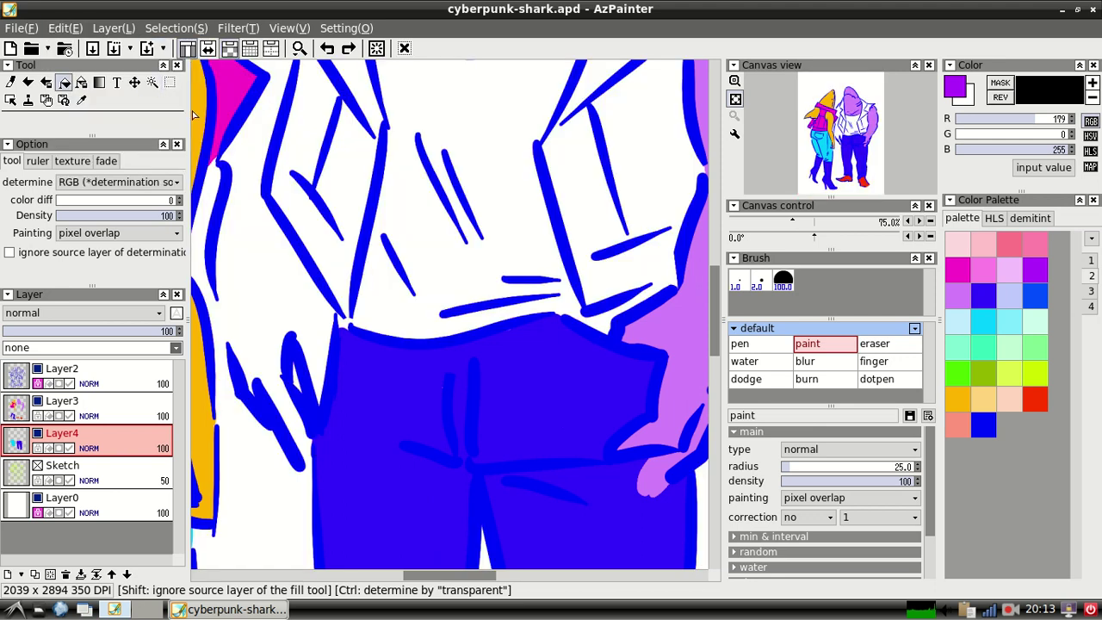
- Paint the shark's far hand and forearm purple with the brush, covering the area up to the jacket's edge
{"action": "left_click", "coordinate": [10, 82]}
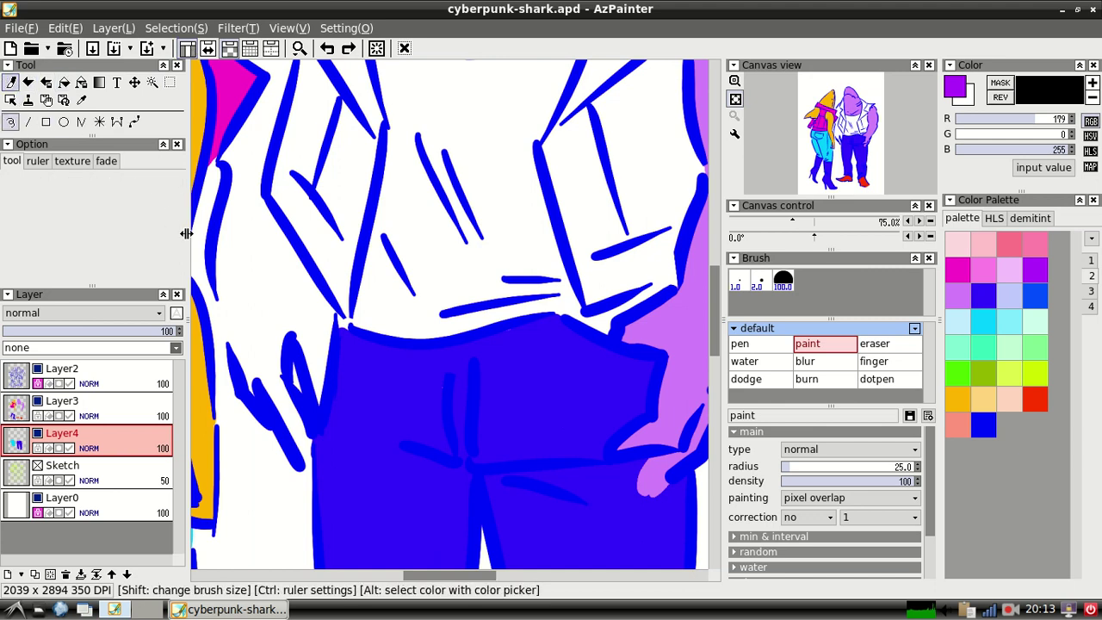
{"action": "left_click_drag", "start_coordinate": [247, 356], "coordinate": [301, 443]}
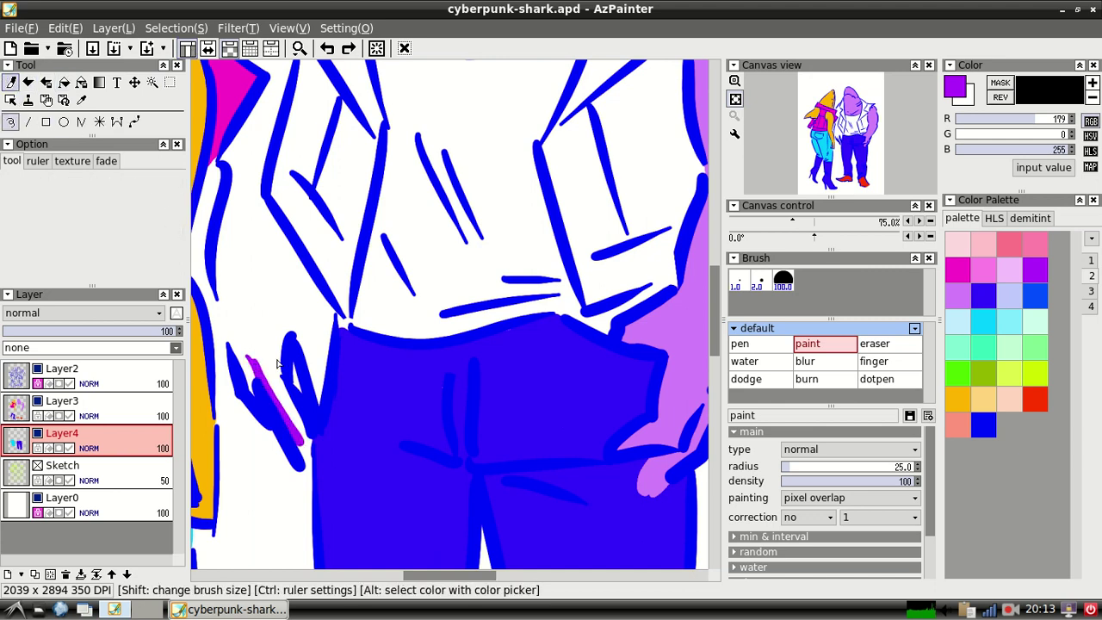
{"action": "mouse_move", "coordinate": [282, 401]}
{"action": "left_mouse_down"}
{"action": "mouse_move", "coordinate": [264, 360]}
{"action": "mouse_move", "coordinate": [303, 461]}
{"action": "mouse_move", "coordinate": [293, 427]}
{"action": "mouse_move", "coordinate": [304, 433]}
{"action": "mouse_move", "coordinate": [308, 467]}
{"action": "left_mouse_up"}
{"action": "mouse_move", "coordinate": [245, 369]}
{"action": "left_mouse_down"}
{"action": "mouse_move", "coordinate": [254, 402]}
{"action": "mouse_move", "coordinate": [250, 355]}
{"action": "mouse_move", "coordinate": [270, 399]}
{"action": "mouse_move", "coordinate": [243, 318]}
{"action": "mouse_move", "coordinate": [247, 376]}
{"action": "mouse_move", "coordinate": [236, 350]}
{"action": "mouse_move", "coordinate": [238, 273]}
{"action": "mouse_move", "coordinate": [236, 352]}
{"action": "mouse_move", "coordinate": [238, 212]}
{"action": "mouse_move", "coordinate": [228, 228]}
{"action": "mouse_move", "coordinate": [232, 307]}
{"action": "mouse_move", "coordinate": [226, 278]}
{"action": "mouse_move", "coordinate": [235, 353]}
{"action": "mouse_move", "coordinate": [223, 281]}
{"action": "left_mouse_up"}
{"action": "mouse_move", "coordinate": [238, 352]}
{"action": "left_mouse_down"}
{"action": "mouse_move", "coordinate": [219, 259]}
{"action": "mouse_move", "coordinate": [235, 148]}
{"action": "mouse_move", "coordinate": [260, 329]}
{"action": "mouse_move", "coordinate": [269, 338]}
{"action": "mouse_move", "coordinate": [272, 297]}
{"action": "mouse_move", "coordinate": [278, 344]}
{"action": "mouse_move", "coordinate": [280, 327]}
{"action": "mouse_move", "coordinate": [306, 317]}
{"action": "mouse_move", "coordinate": [271, 296]}
{"action": "mouse_move", "coordinate": [323, 332]}
{"action": "mouse_move", "coordinate": [304, 332]}
{"action": "mouse_move", "coordinate": [317, 392]}
{"action": "mouse_move", "coordinate": [322, 353]}
{"action": "mouse_move", "coordinate": [322, 398]}
{"action": "left_mouse_up"}
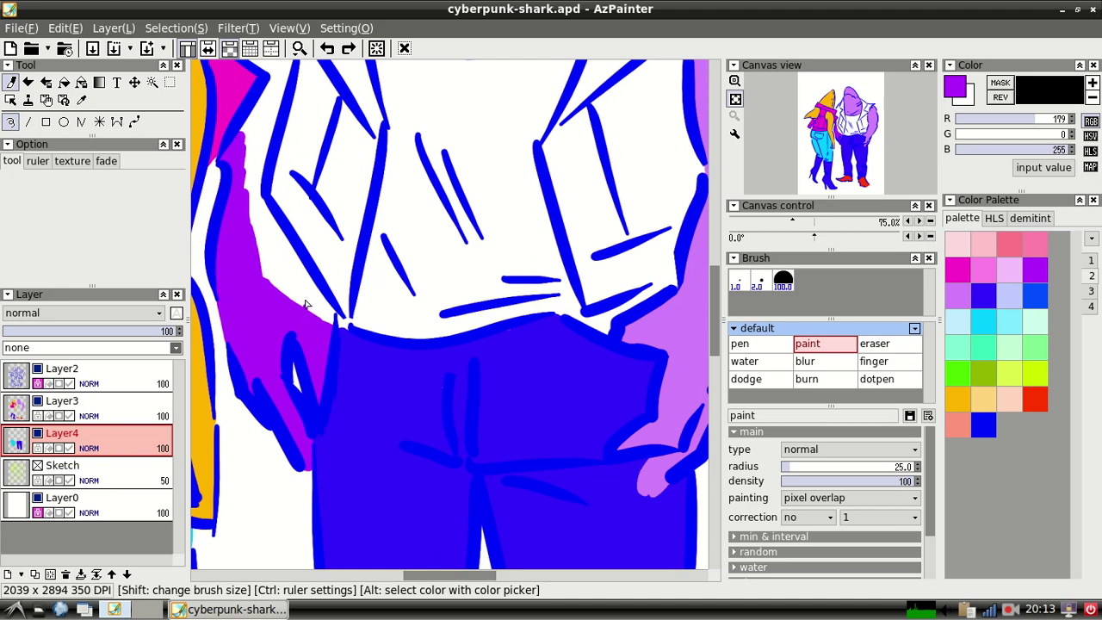
{"action": "mouse_move", "coordinate": [279, 248]}
{"action": "left_mouse_down"}
{"action": "mouse_move", "coordinate": [283, 298]}
{"action": "mouse_move", "coordinate": [277, 241]}
{"action": "left_mouse_up"}
{"action": "mouse_move", "coordinate": [268, 295]}
{"action": "left_mouse_down"}
{"action": "mouse_move", "coordinate": [250, 186]}
{"action": "mouse_move", "coordinate": [260, 199]}
{"action": "left_mouse_up"}
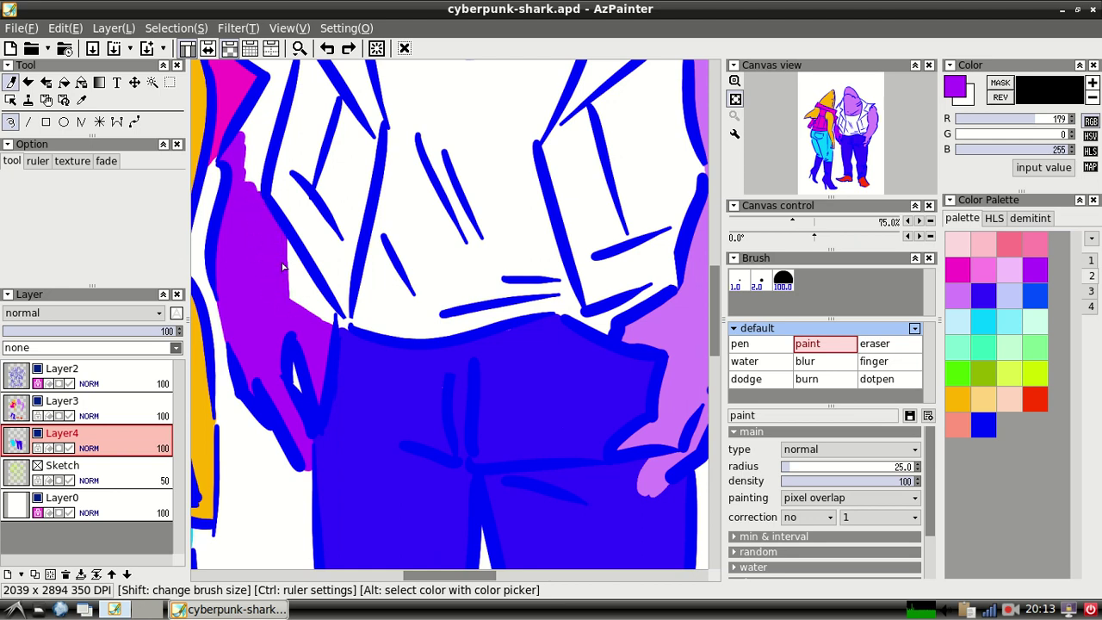
{"action": "mouse_move", "coordinate": [288, 296]}
{"action": "left_mouse_down"}
{"action": "mouse_move", "coordinate": [278, 229]}
{"action": "mouse_move", "coordinate": [286, 319]}
{"action": "mouse_move", "coordinate": [279, 234]}
{"action": "mouse_move", "coordinate": [286, 318]}
{"action": "mouse_move", "coordinate": [279, 234]}
{"action": "mouse_move", "coordinate": [284, 282]}
{"action": "mouse_move", "coordinate": [307, 313]}
{"action": "mouse_move", "coordinate": [283, 284]}
{"action": "mouse_move", "coordinate": [324, 327]}
{"action": "left_mouse_up"}
{"action": "left_click_drag", "start_coordinate": [291, 289], "coordinate": [329, 338]}
- Continue the purple paint up the shark's far arm to the shoulder, between the magenta vest and the jacket lapel
{"action": "scroll", "coordinate": [713, 320], "scroll_direction": "up", "scroll_amount": 3}
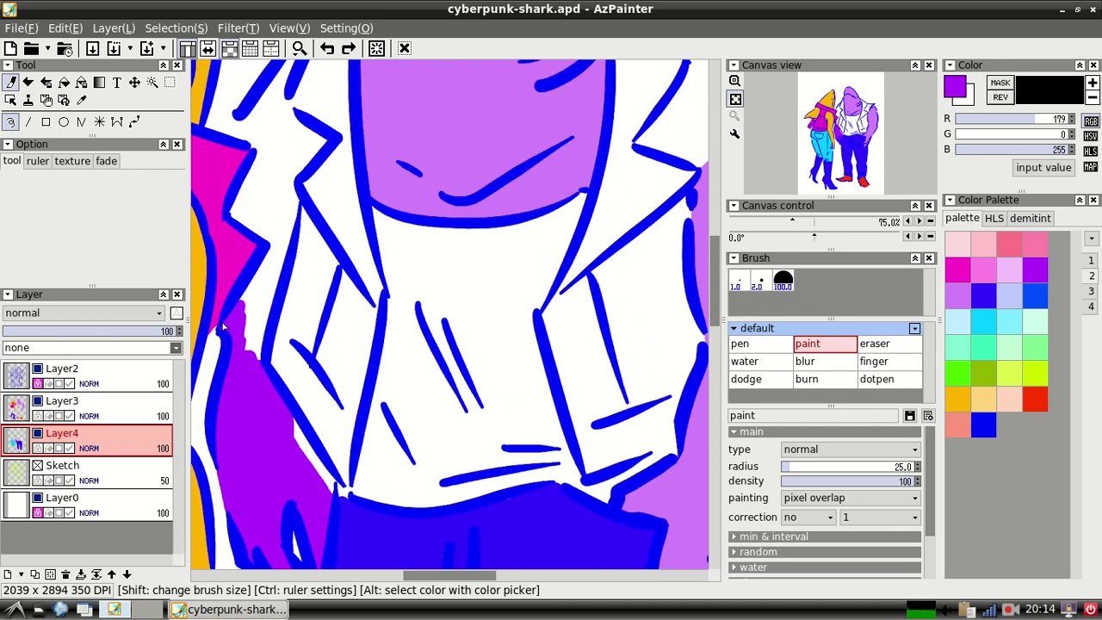
{"action": "mouse_move", "coordinate": [242, 351]}
{"action": "left_mouse_down"}
{"action": "mouse_move", "coordinate": [252, 293]}
{"action": "mouse_move", "coordinate": [258, 365]}
{"action": "mouse_move", "coordinate": [259, 274]}
{"action": "mouse_move", "coordinate": [250, 295]}
{"action": "mouse_move", "coordinate": [278, 239]}
{"action": "mouse_move", "coordinate": [274, 304]}
{"action": "mouse_move", "coordinate": [296, 203]}
{"action": "left_mouse_up"}
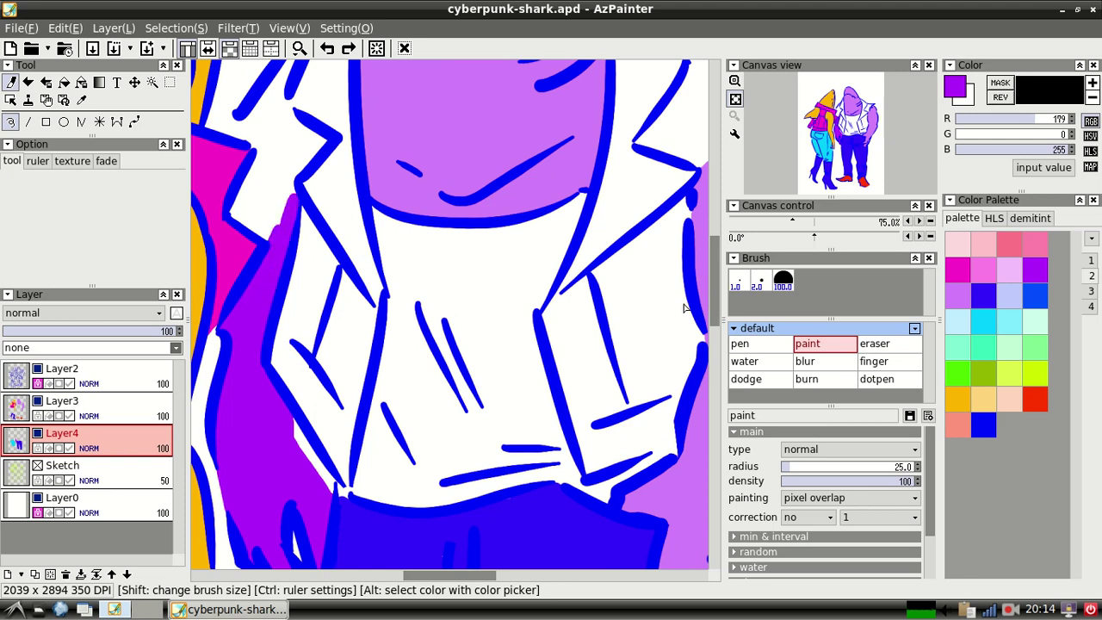
{"action": "scroll", "coordinate": [715, 301], "scroll_direction": "up", "scroll_amount": 4}
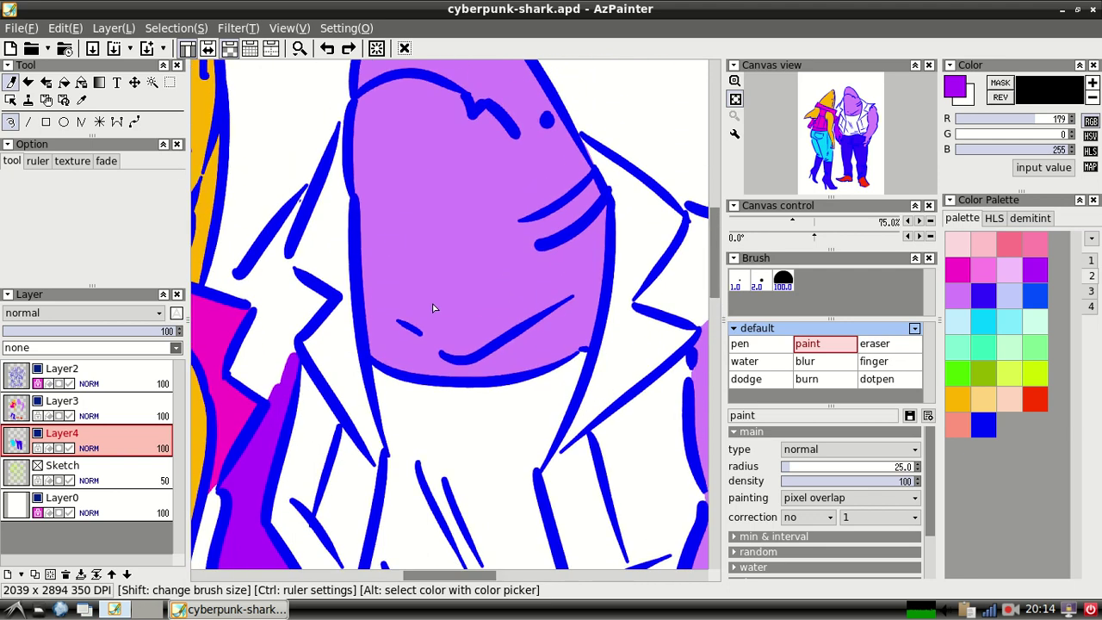
{"action": "left_click_drag", "start_coordinate": [255, 263], "coordinate": [293, 300]}
{"action": "key", "text": "ctrl+z"}
{"action": "mouse_move", "coordinate": [256, 262]}
{"action": "left_mouse_down"}
{"action": "mouse_move", "coordinate": [296, 299]}
{"action": "mouse_move", "coordinate": [269, 296]}
{"action": "mouse_move", "coordinate": [293, 341]}
{"action": "mouse_move", "coordinate": [289, 380]}
{"action": "mouse_move", "coordinate": [281, 304]}
{"action": "mouse_move", "coordinate": [288, 346]}
{"action": "mouse_move", "coordinate": [283, 331]}
{"action": "mouse_move", "coordinate": [268, 404]}
{"action": "mouse_move", "coordinate": [248, 349]}
{"action": "mouse_move", "coordinate": [256, 313]}
{"action": "mouse_move", "coordinate": [274, 364]}
{"action": "mouse_move", "coordinate": [248, 350]}
{"action": "mouse_move", "coordinate": [235, 369]}
{"action": "mouse_move", "coordinate": [259, 339]}
{"action": "mouse_move", "coordinate": [267, 297]}
{"action": "mouse_move", "coordinate": [257, 303]}
{"action": "mouse_move", "coordinate": [252, 272]}
{"action": "mouse_move", "coordinate": [279, 295]}
{"action": "mouse_move", "coordinate": [243, 301]}
{"action": "left_mouse_up"}
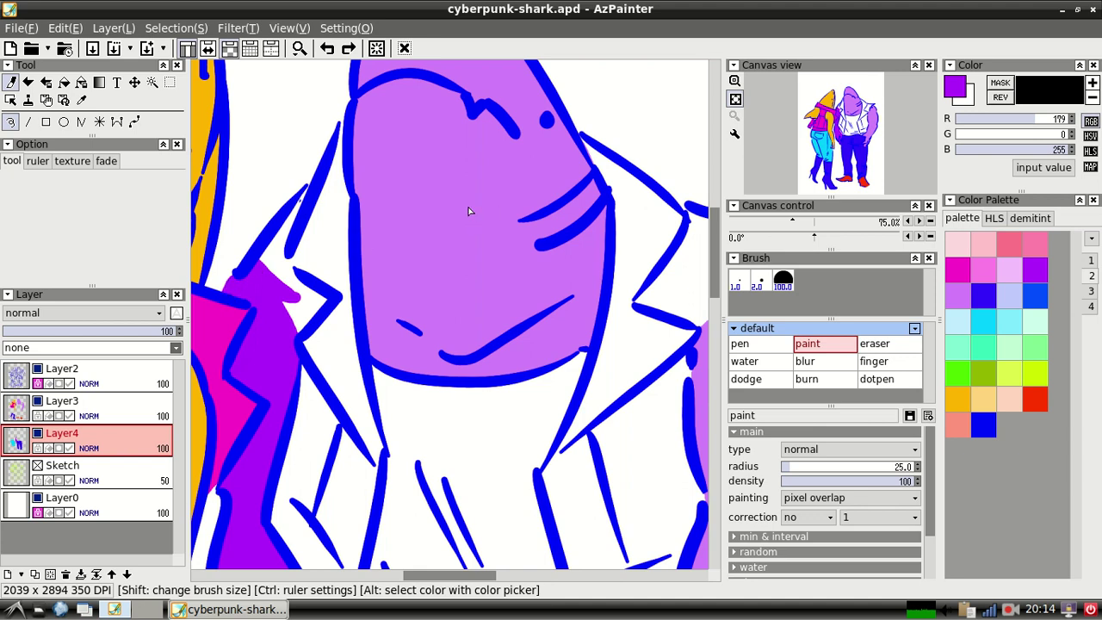
- Erase the purple overspill at the shark's far shoulder beside the jacket lapel
{"action": "left_click", "coordinate": [907, 222]}
{"action": "left_click", "coordinate": [906, 222]}
{"action": "left_click", "coordinate": [907, 222]}
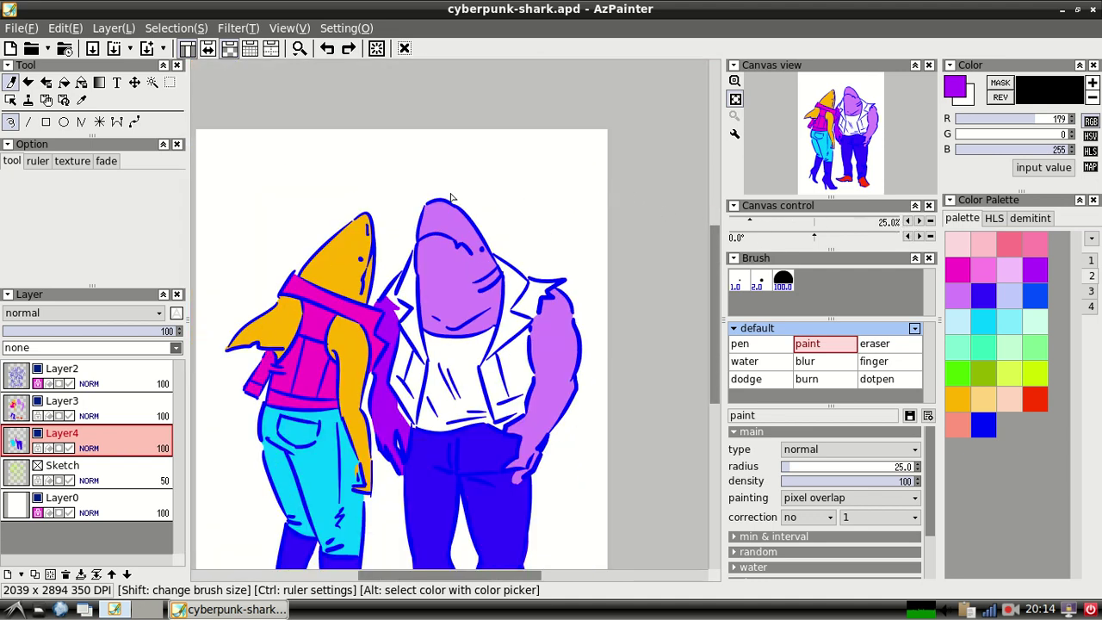
{"action": "left_click", "coordinate": [894, 346]}
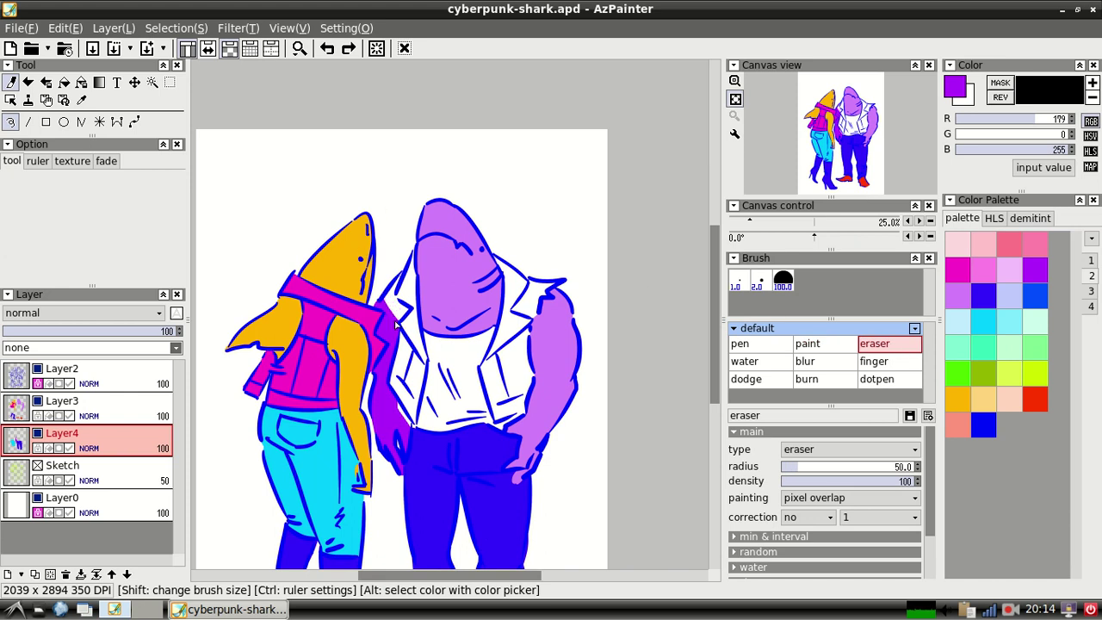
{"action": "left_click_drag", "start_coordinate": [385, 303], "coordinate": [415, 359]}
{"action": "left_click_drag", "start_coordinate": [377, 294], "coordinate": [384, 304]}
{"action": "left_click_drag", "start_coordinate": [715, 239], "coordinate": [712, 272]}
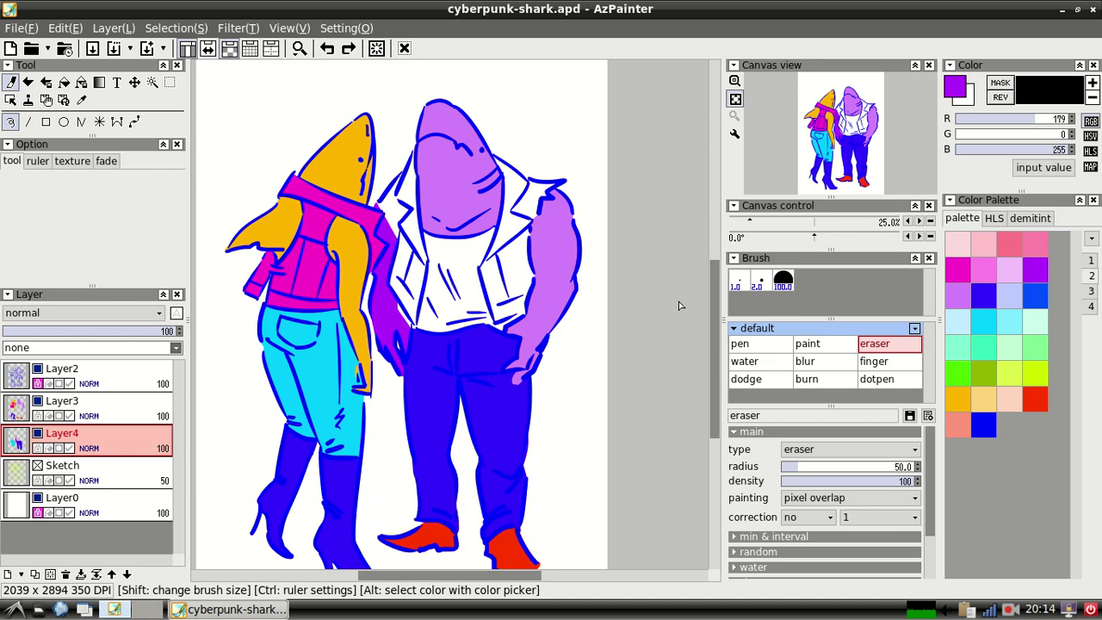
- Merge Layer3 with the layer below it, Layer4
{"action": "left_click", "coordinate": [101, 401]}
{"action": "left_click", "coordinate": [113, 27]}
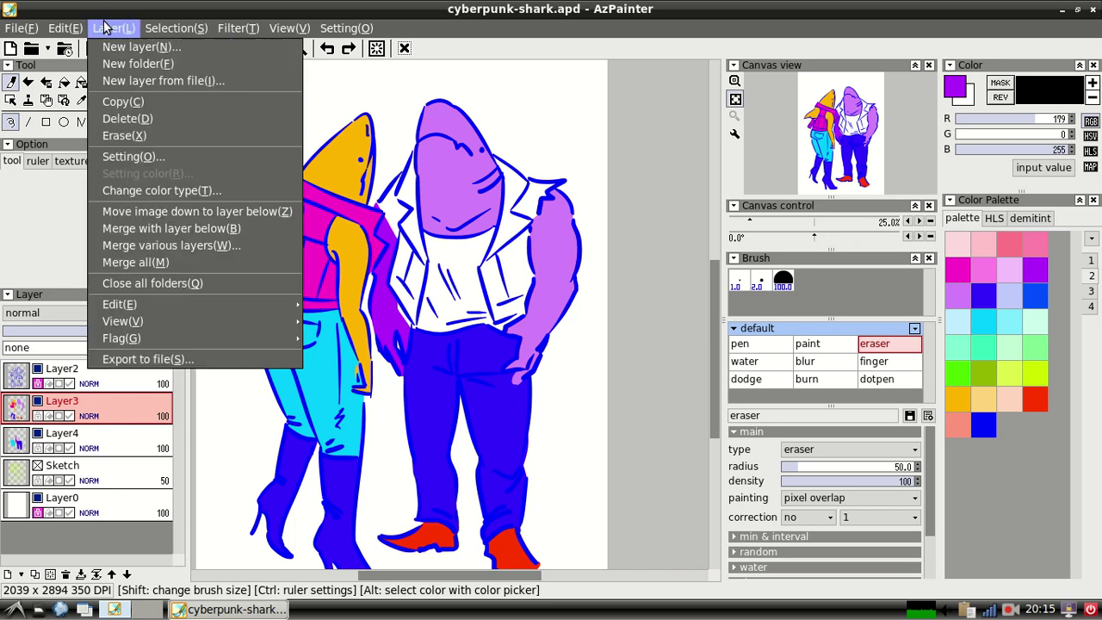
{"action": "left_click", "coordinate": [183, 229]}
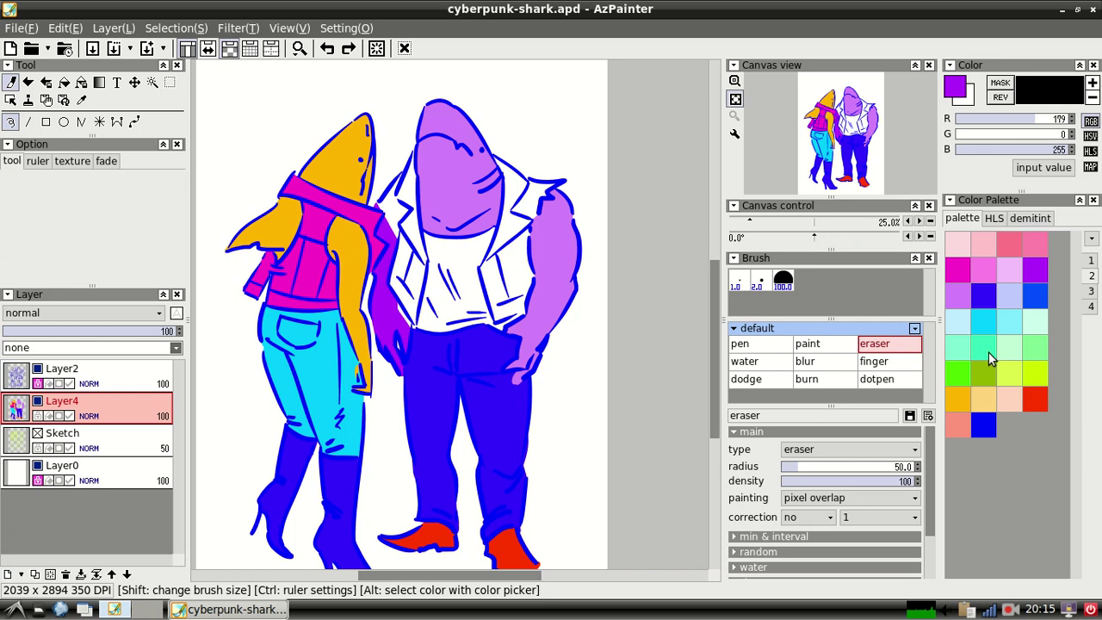
- Set pink, RGB 255, 116, 140, as the drawing colour
{"action": "left_click", "coordinate": [988, 351]}
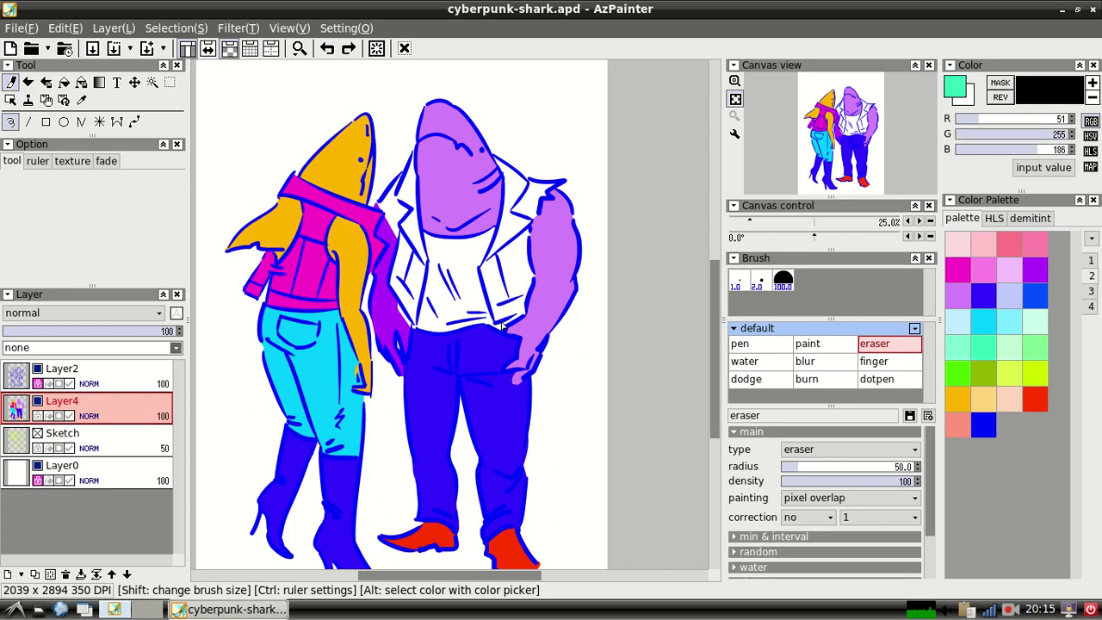
{"action": "left_click", "coordinate": [1015, 248]}
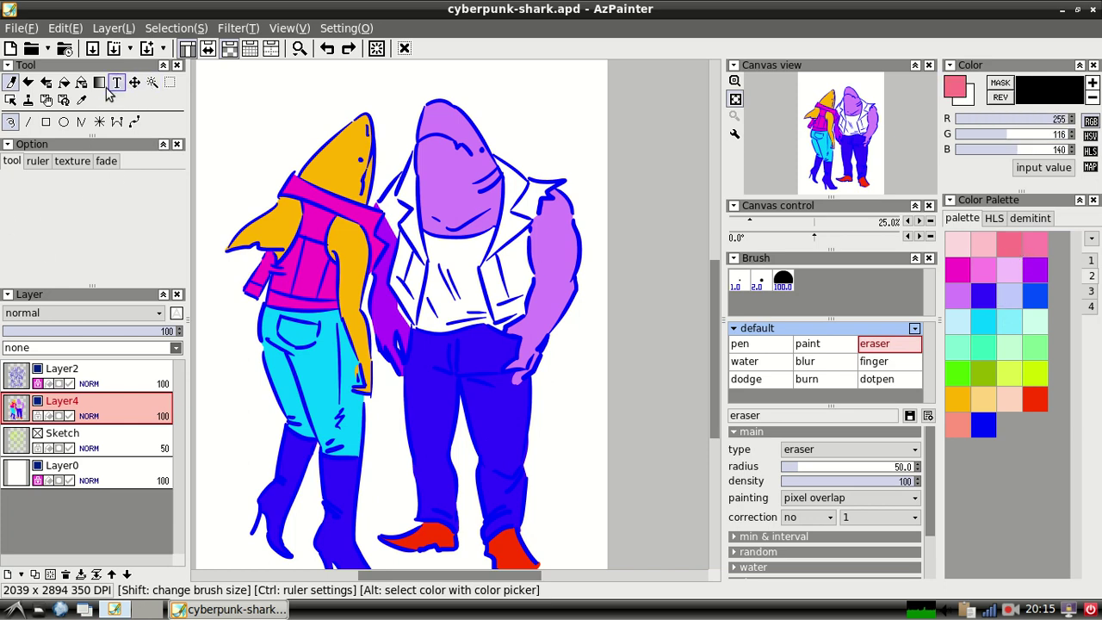
{"action": "left_click", "coordinate": [64, 81]}
{"action": "left_click", "coordinate": [153, 83]}
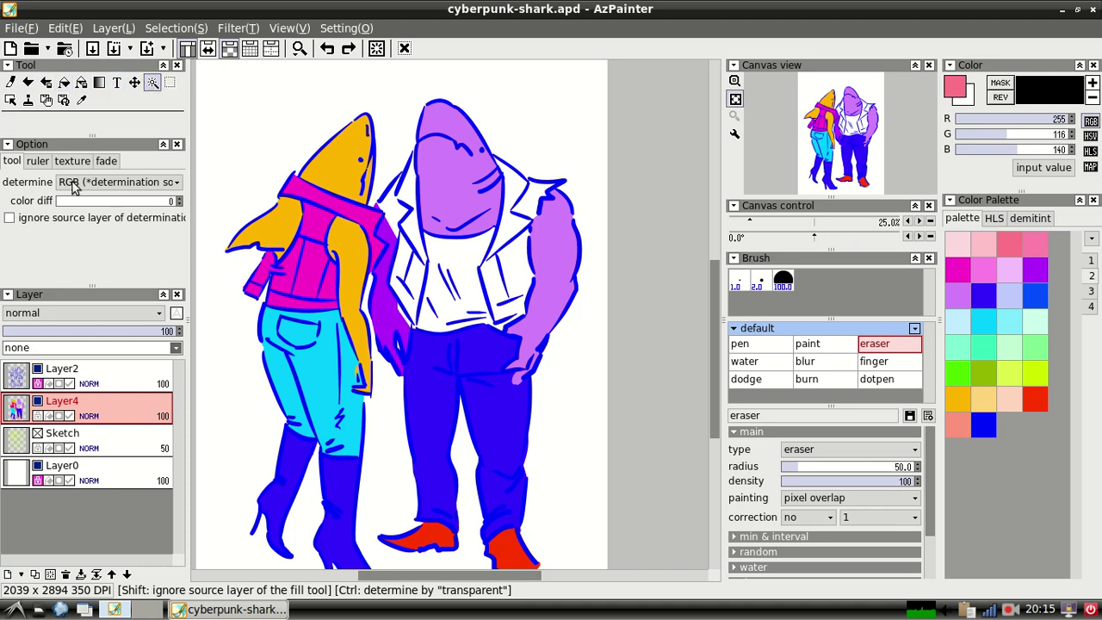
{"action": "left_click", "coordinate": [31, 221]}
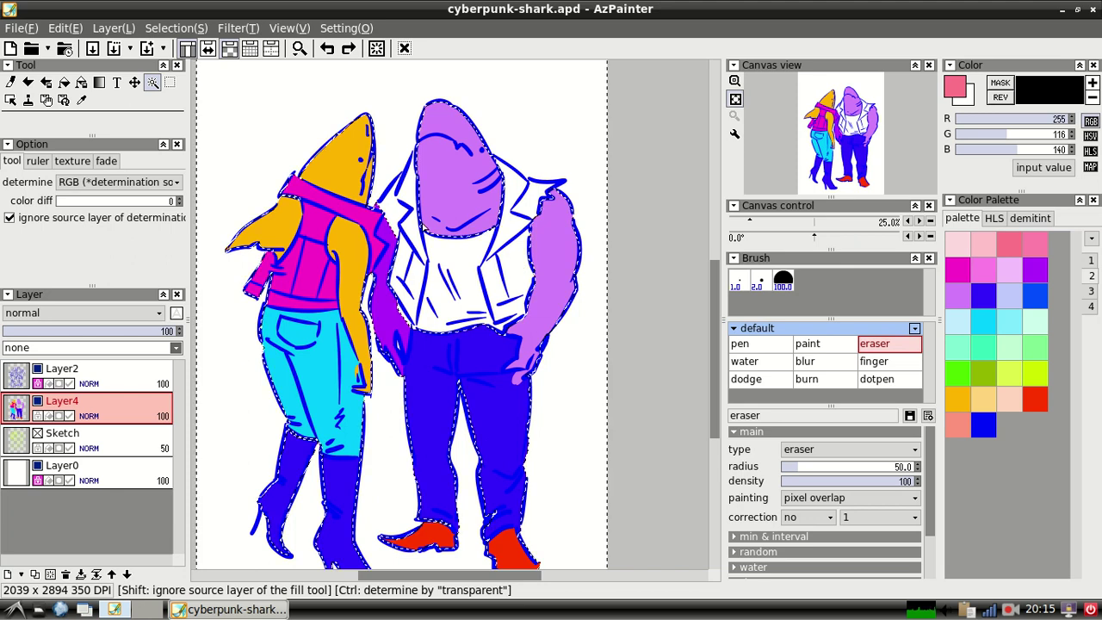
{"action": "left_click", "coordinate": [288, 29]}
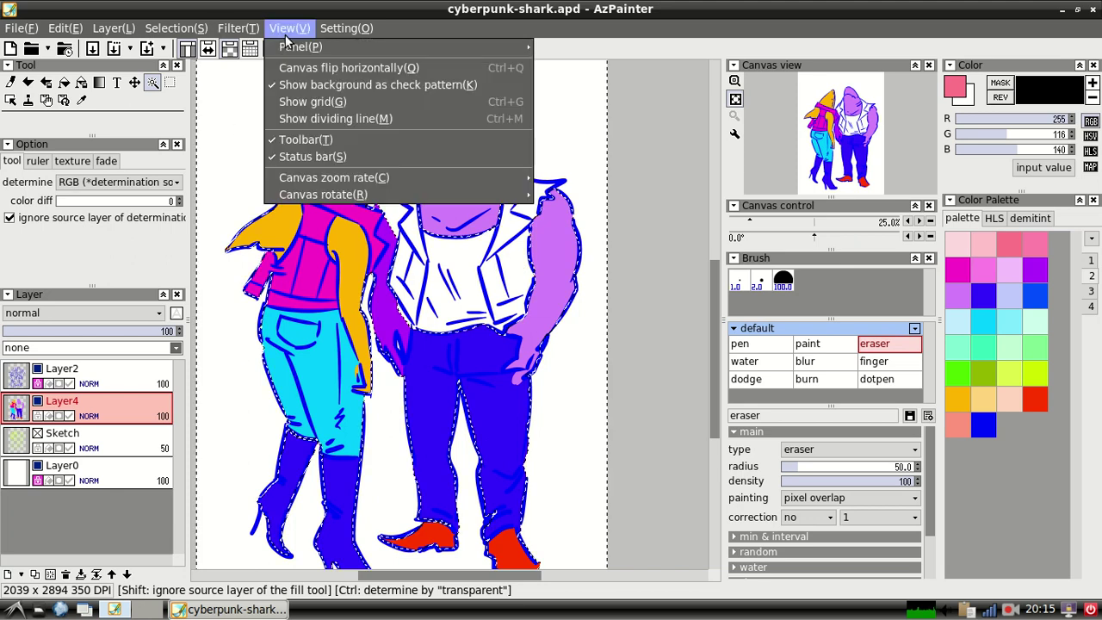
{"action": "mouse_move", "coordinate": [221, 31]}
{"action": "mouse_move", "coordinate": [136, 28]}
{"action": "left_click", "coordinate": [168, 46]}
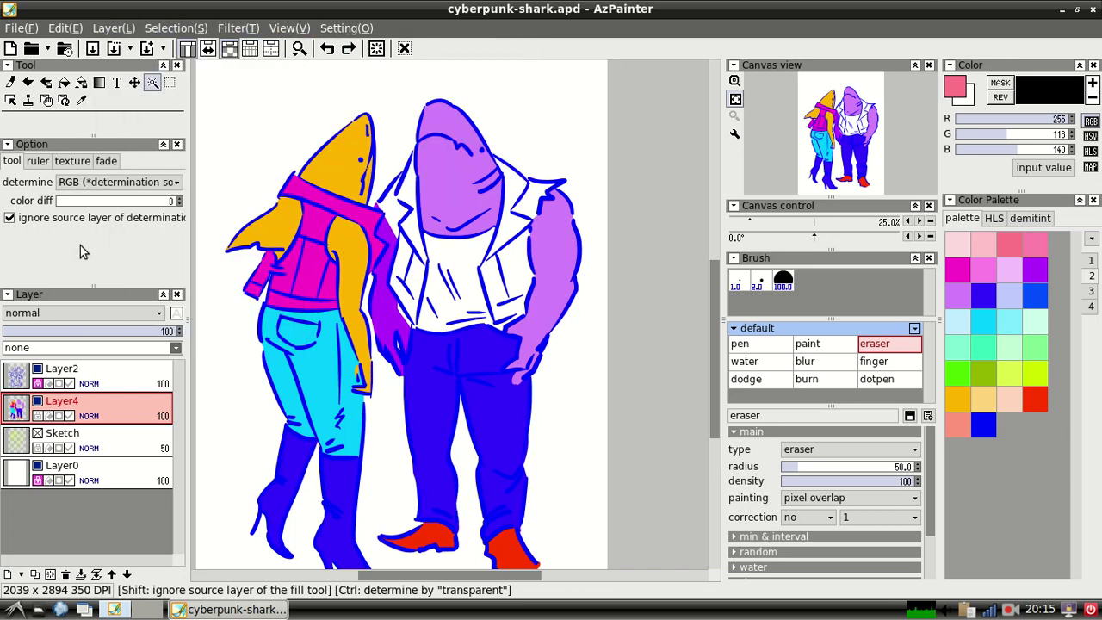
{"action": "left_click", "coordinate": [10, 218]}
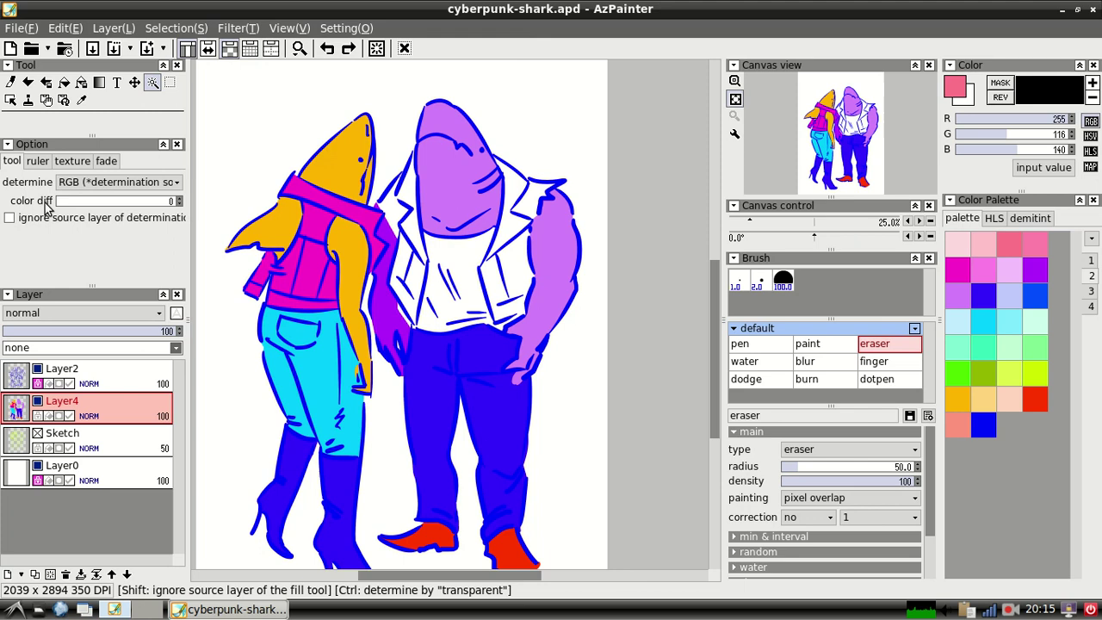
- Set the Fill tool to determine areas by canvas color, keeping pixel overlap as the painting mode
{"action": "left_click", "coordinate": [64, 81]}
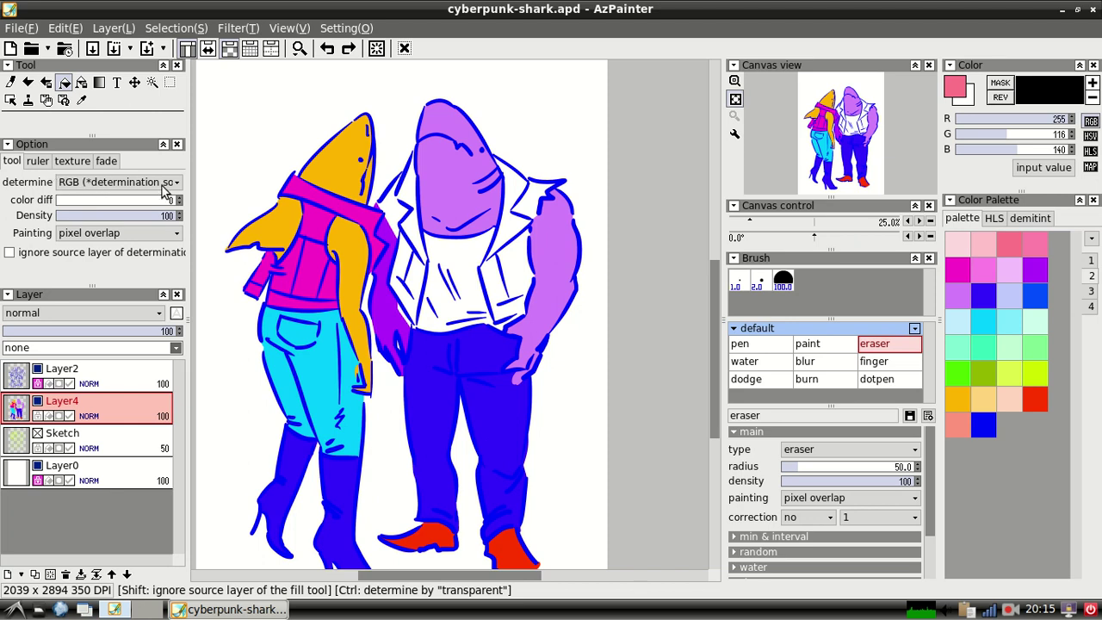
{"action": "left_click", "coordinate": [159, 183]}
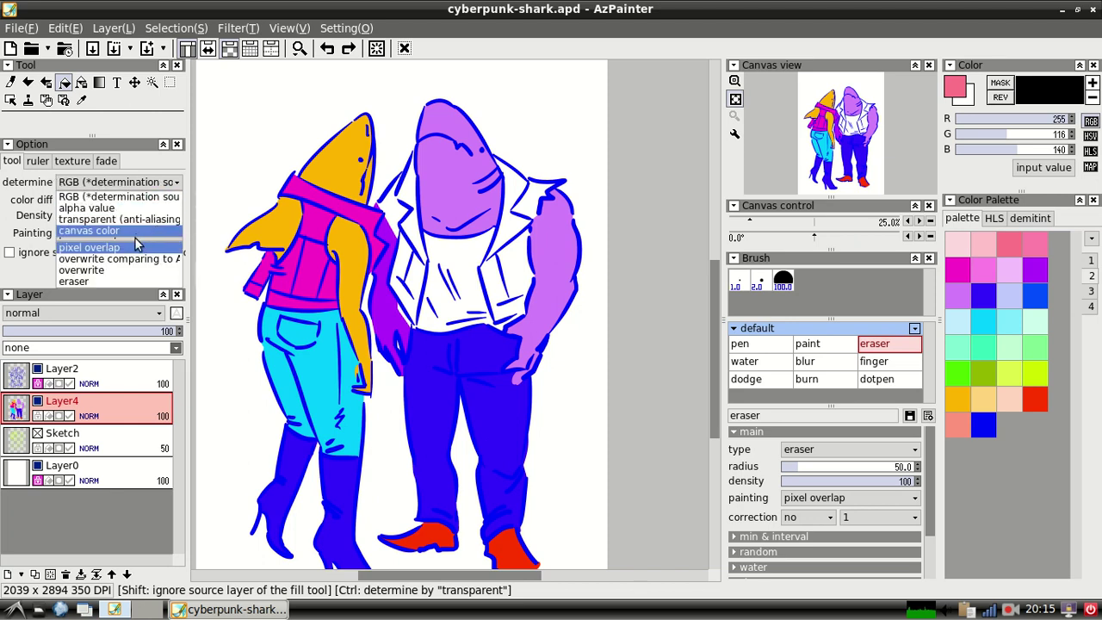
{"action": "left_click", "coordinate": [90, 249]}
{"action": "left_click", "coordinate": [108, 185]}
{"action": "left_click", "coordinate": [84, 231]}
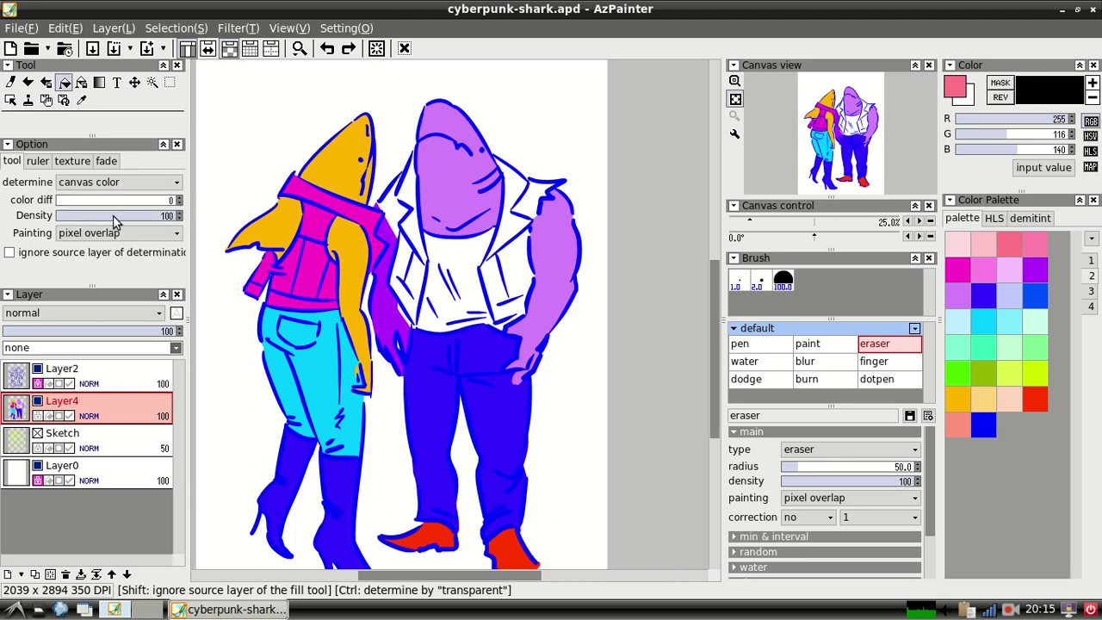
- Try to flood-fill the purple shark's shirt with pink, and undo the fill
{"action": "left_click", "coordinate": [443, 260]}
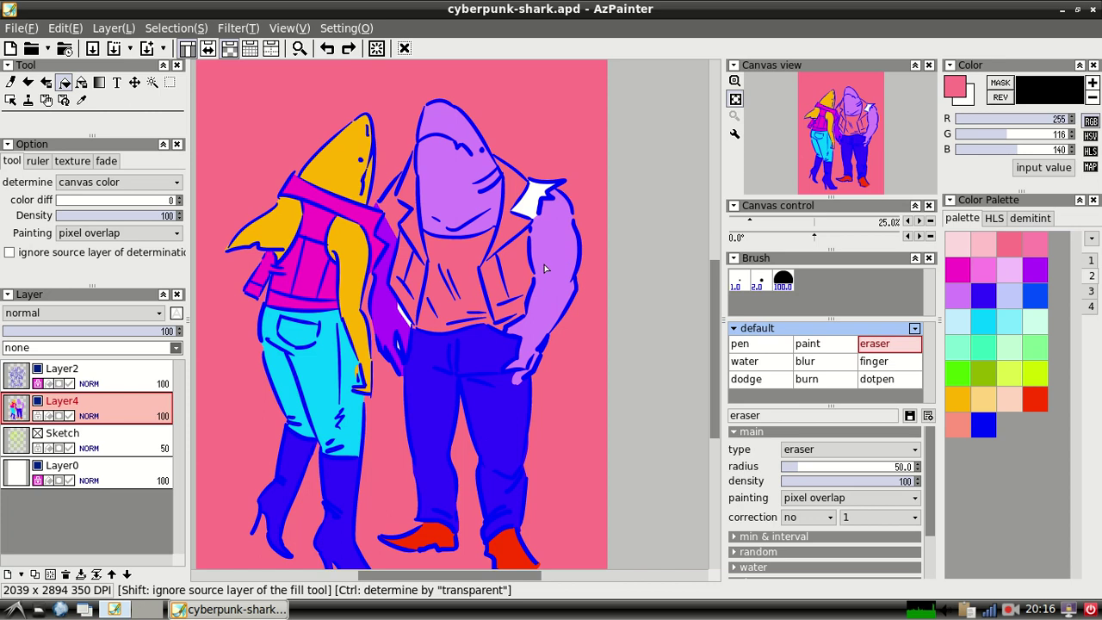
{"action": "key", "text": "ctrl+z"}
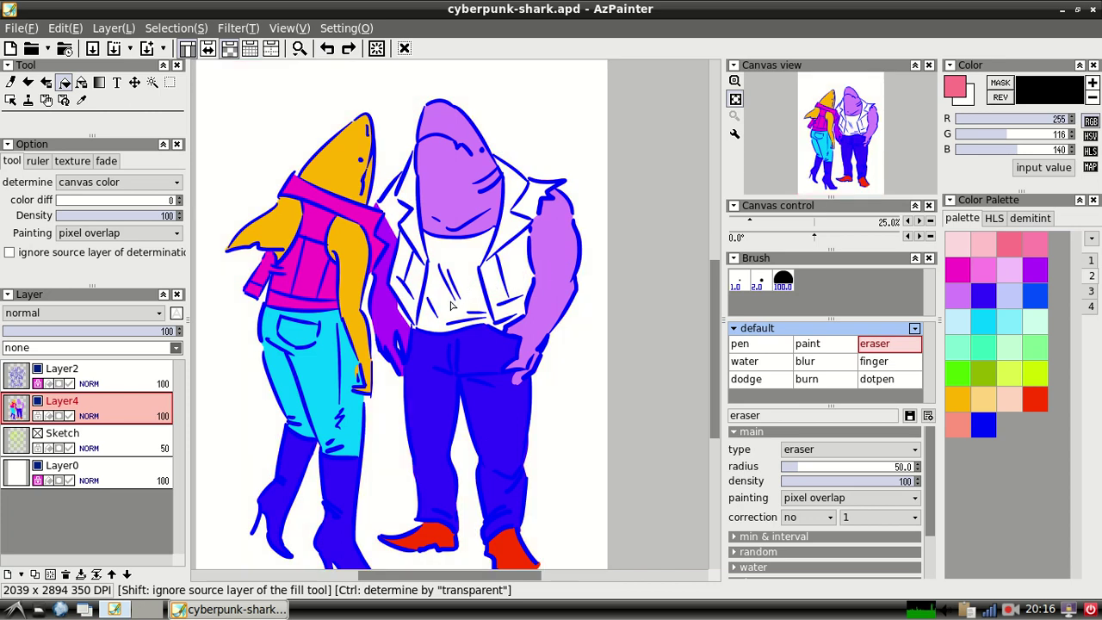
- Paint a pink band along the shirt's hem above the blue trousers with the 25.0-radius paint brush, closing the outline gaps
{"action": "left_click", "coordinate": [805, 353]}
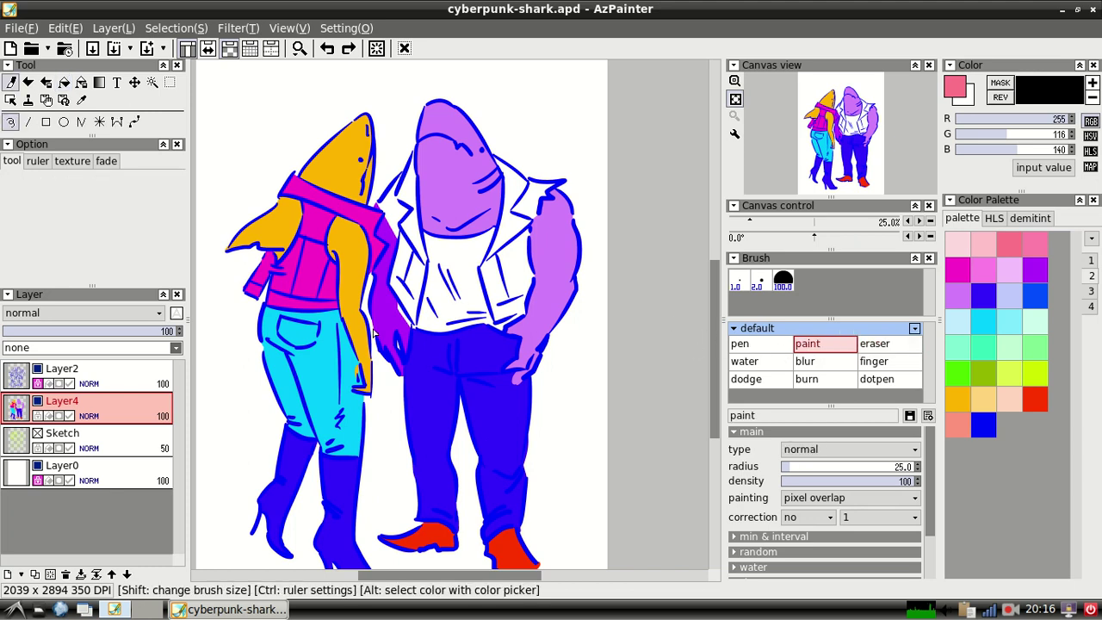
{"action": "left_click", "coordinate": [918, 222]}
{"action": "left_click", "coordinate": [919, 222]}
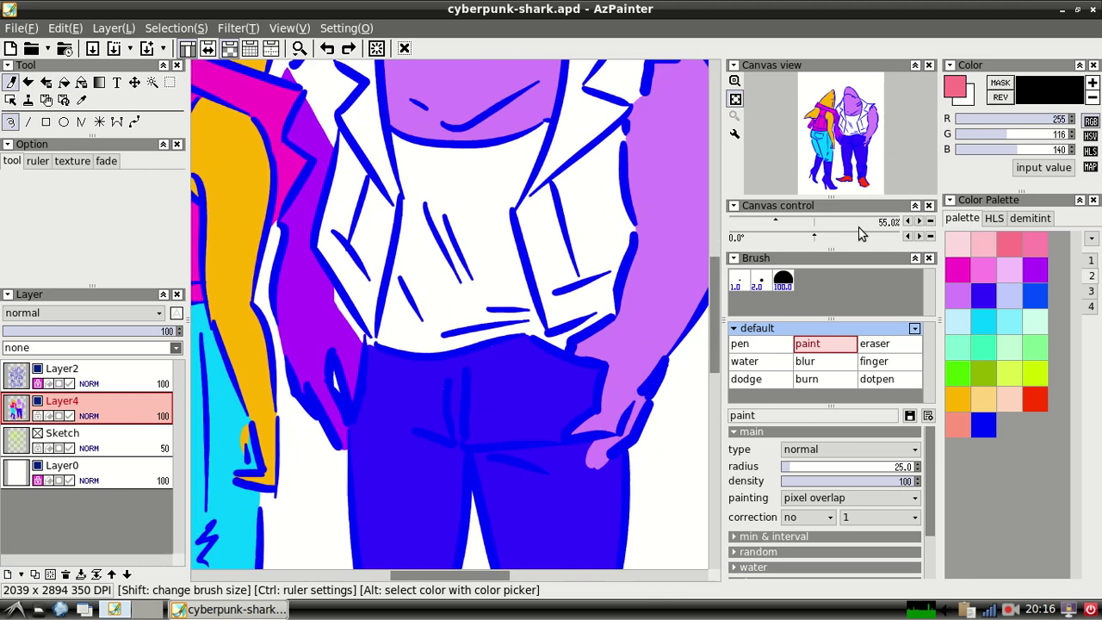
{"action": "left_click_drag", "start_coordinate": [386, 337], "coordinate": [386, 329]}
{"action": "mouse_move", "coordinate": [385, 335]}
{"action": "left_mouse_down"}
{"action": "mouse_move", "coordinate": [435, 347]}
{"action": "mouse_move", "coordinate": [412, 353]}
{"action": "left_mouse_up"}
{"action": "mouse_move", "coordinate": [476, 338]}
{"action": "left_mouse_down"}
{"action": "mouse_move", "coordinate": [439, 347]}
{"action": "mouse_move", "coordinate": [452, 353]}
{"action": "mouse_move", "coordinate": [438, 346]}
{"action": "mouse_move", "coordinate": [542, 331]}
{"action": "mouse_move", "coordinate": [460, 321]}
{"action": "mouse_move", "coordinate": [558, 347]}
{"action": "mouse_move", "coordinate": [615, 315]}
{"action": "left_mouse_up"}
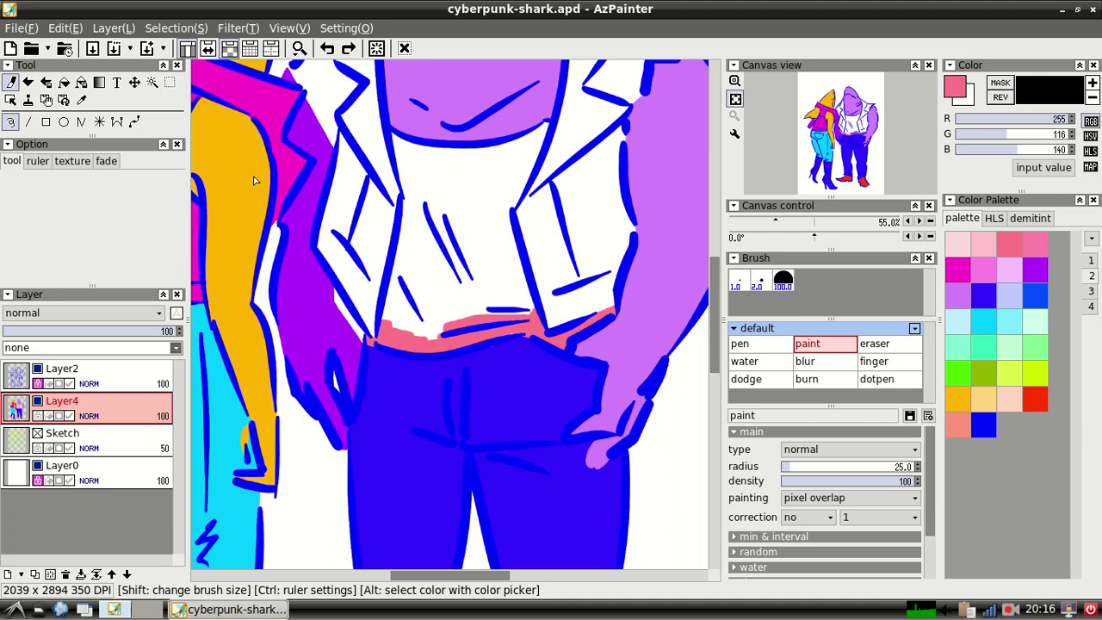
- Flood-fill the rest of the shirt with pink and paint over the seam above the hem
{"action": "left_click", "coordinate": [63, 82]}
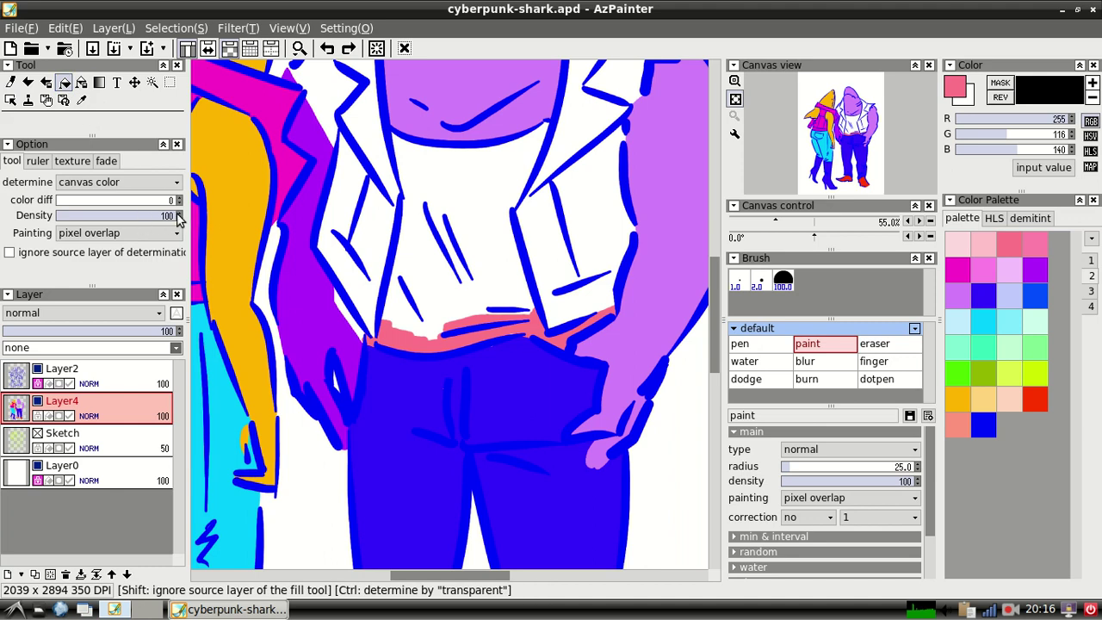
{"action": "left_click", "coordinate": [481, 223]}
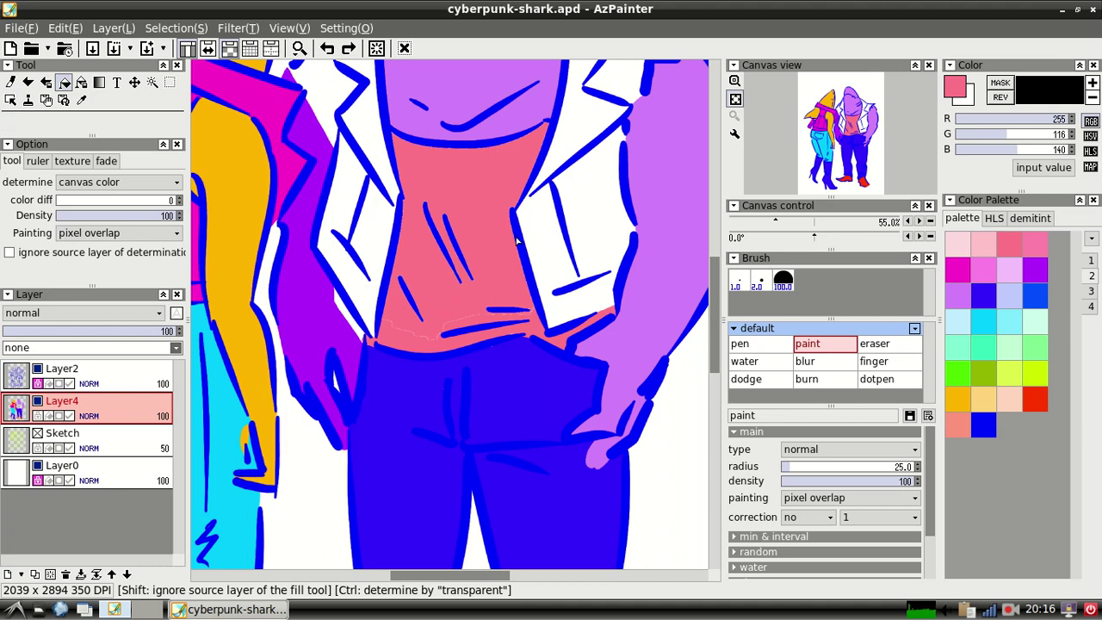
{"action": "left_click", "coordinate": [753, 344]}
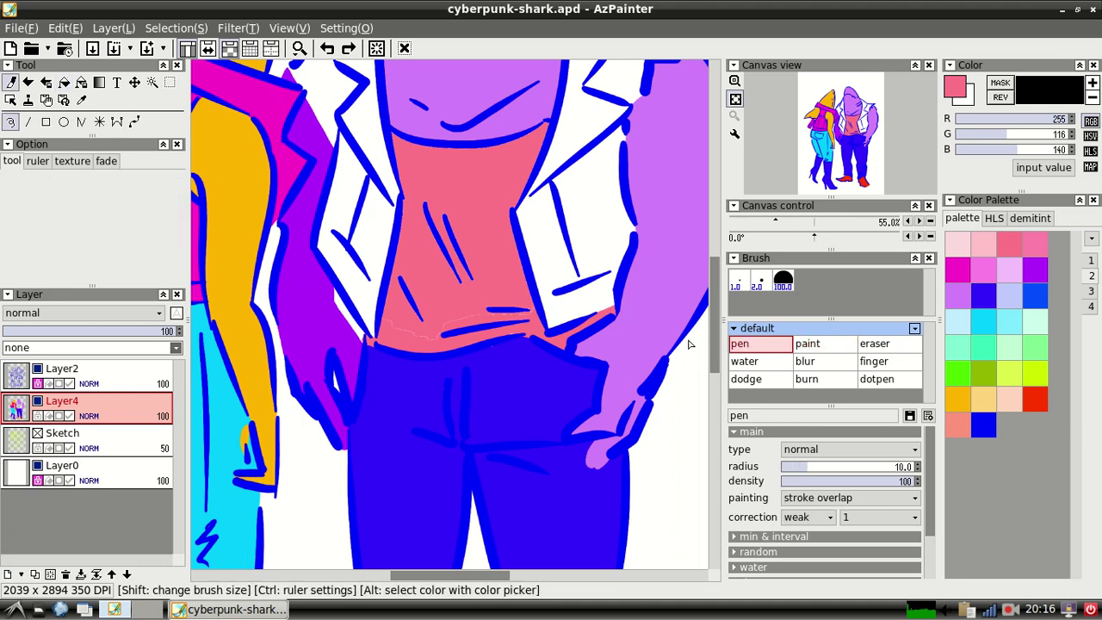
{"action": "left_click", "coordinate": [808, 343]}
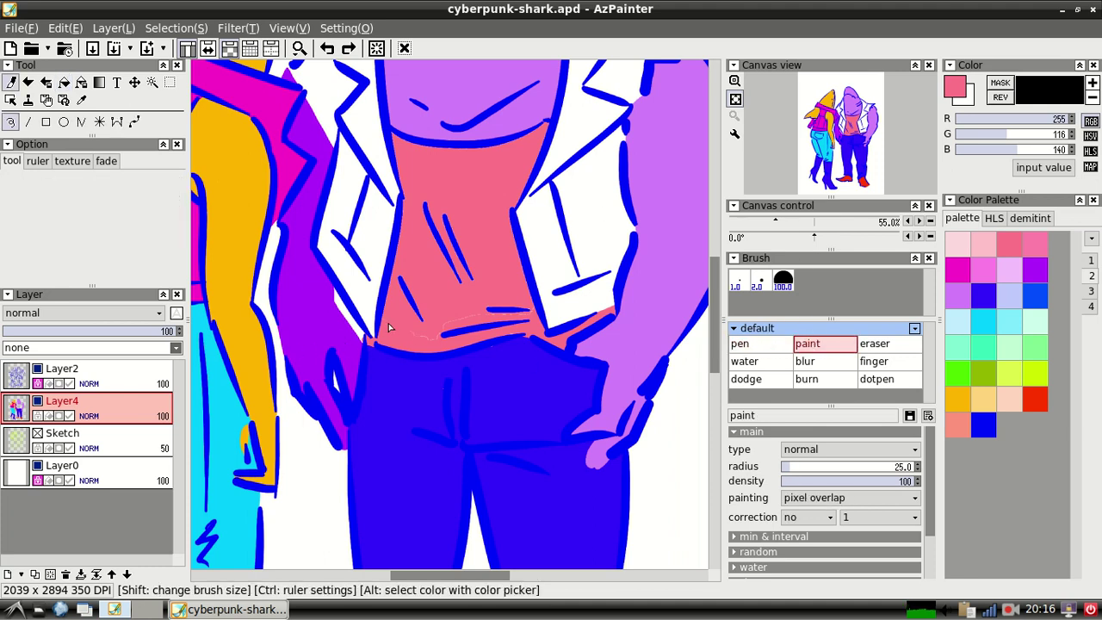
{"action": "mouse_move", "coordinate": [402, 333]}
{"action": "left_mouse_down"}
{"action": "mouse_move", "coordinate": [431, 336]}
{"action": "mouse_move", "coordinate": [502, 310]}
{"action": "left_mouse_up"}
{"action": "left_click", "coordinate": [991, 298]}
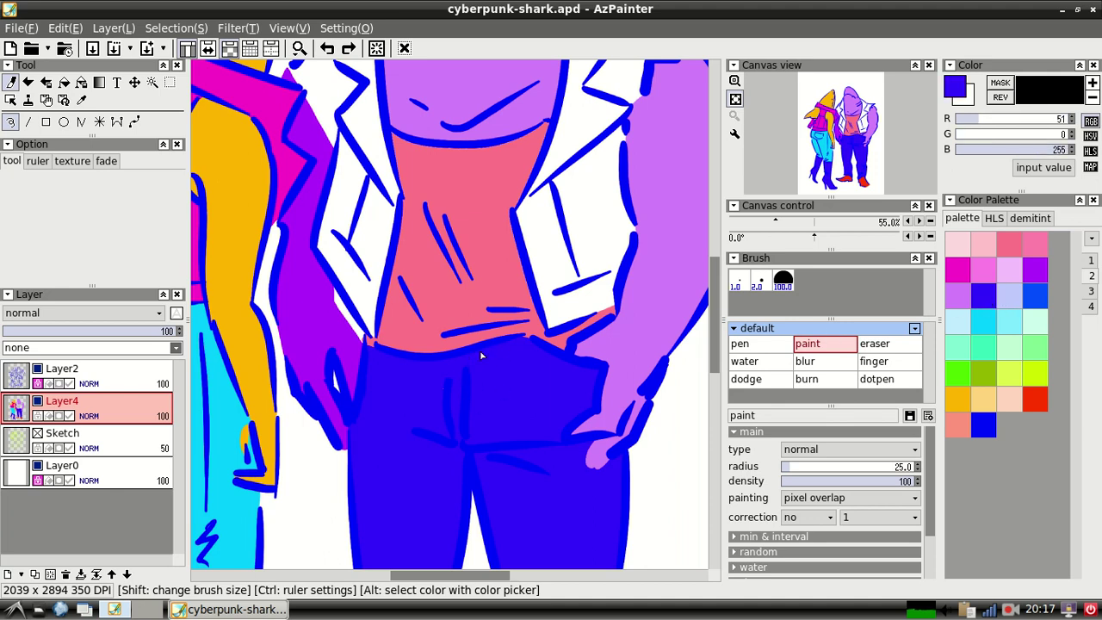
{"action": "left_click", "coordinate": [1000, 248]}
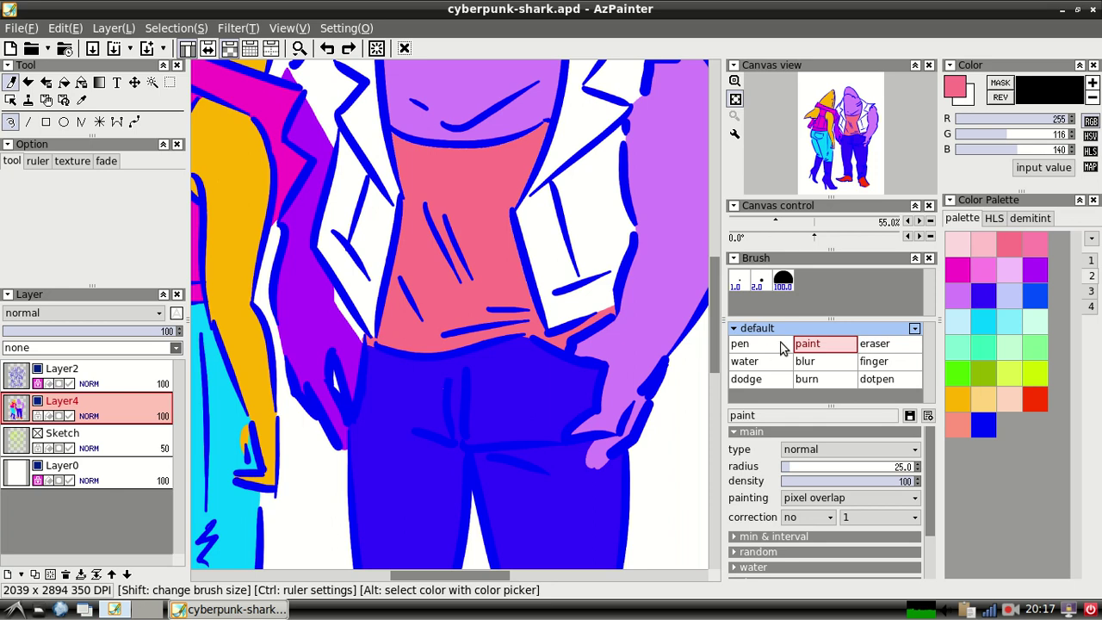
- Touch up the thin gaps along the shirt's edges with pink and erase the overspill at its lower corner beside the jacket
{"action": "scroll", "coordinate": [712, 341], "scroll_direction": "up", "scroll_amount": 5}
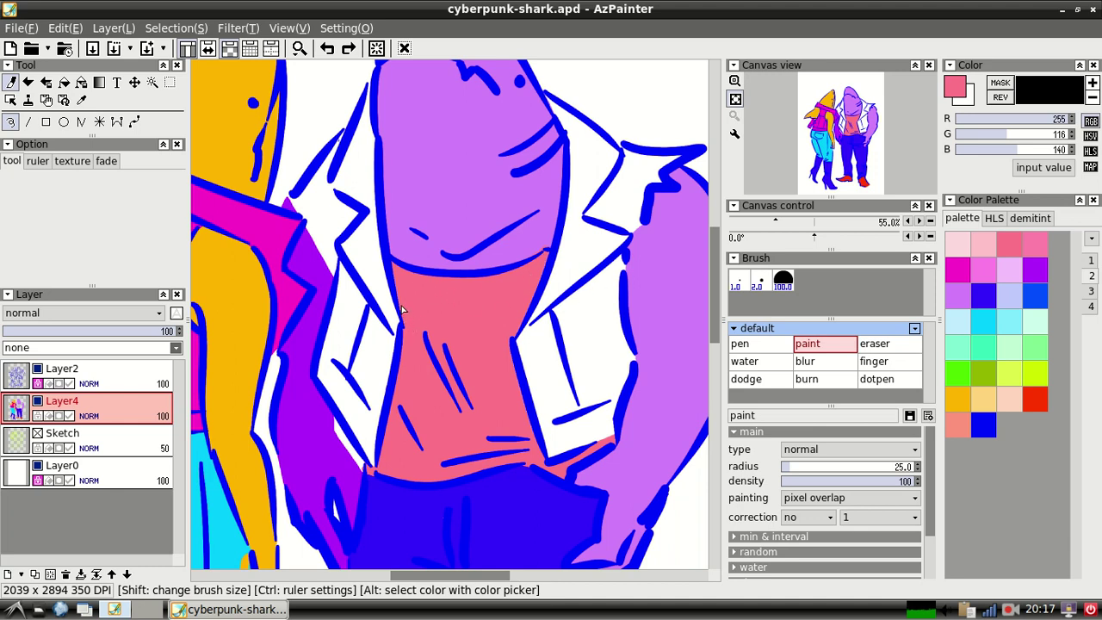
{"action": "left_click", "coordinate": [918, 221]}
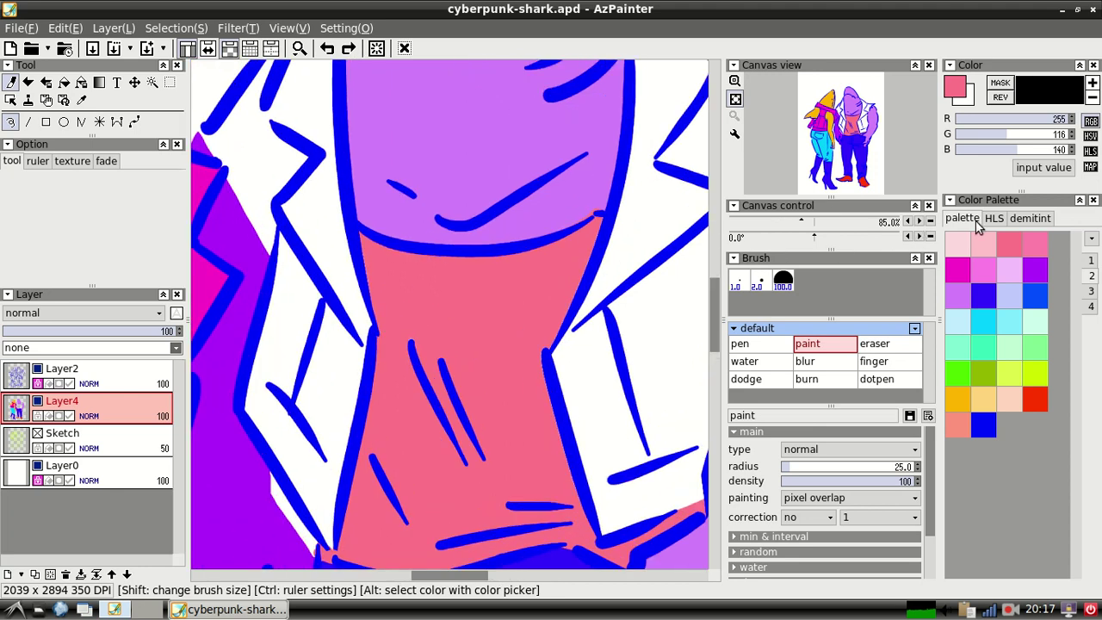
{"action": "left_click", "coordinate": [919, 222]}
{"action": "left_click", "coordinate": [918, 221]}
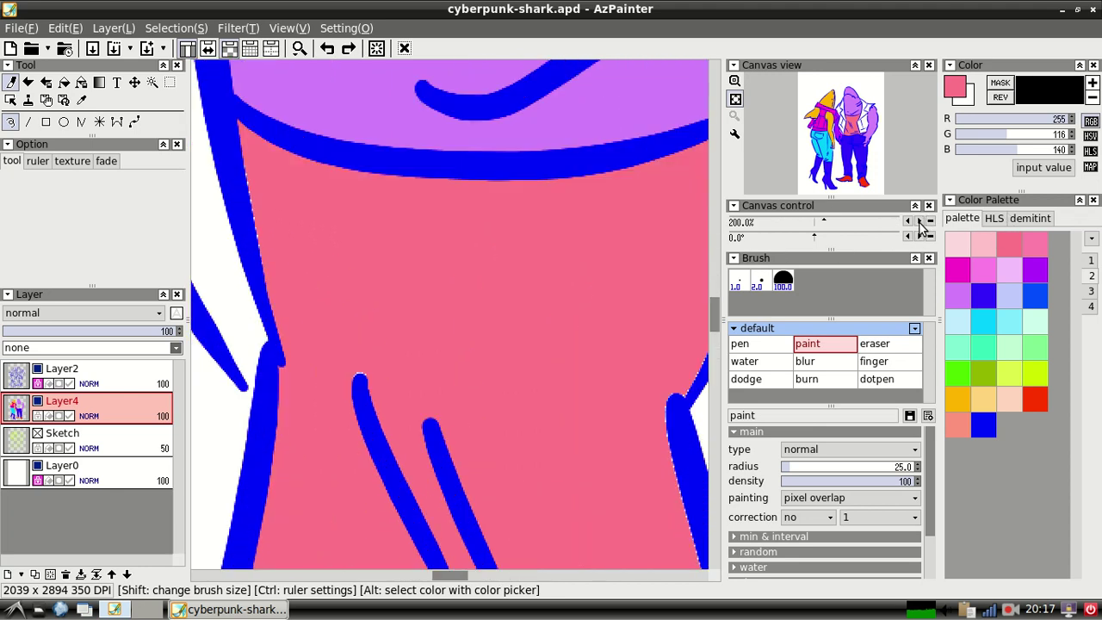
{"action": "left_click", "coordinate": [899, 222]}
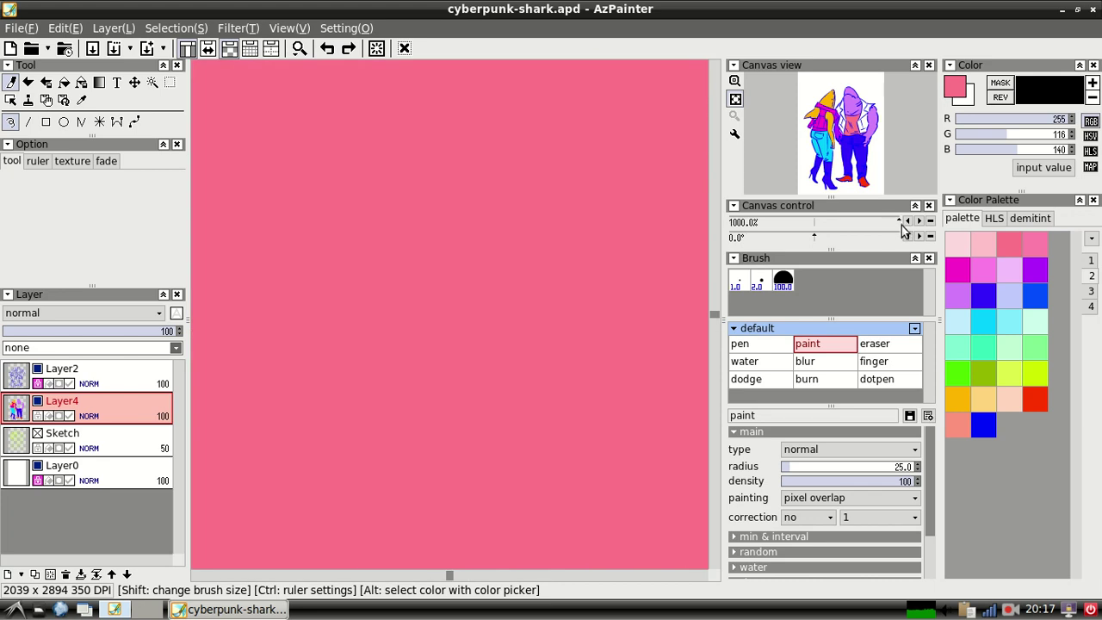
{"action": "left_click", "coordinate": [299, 49]}
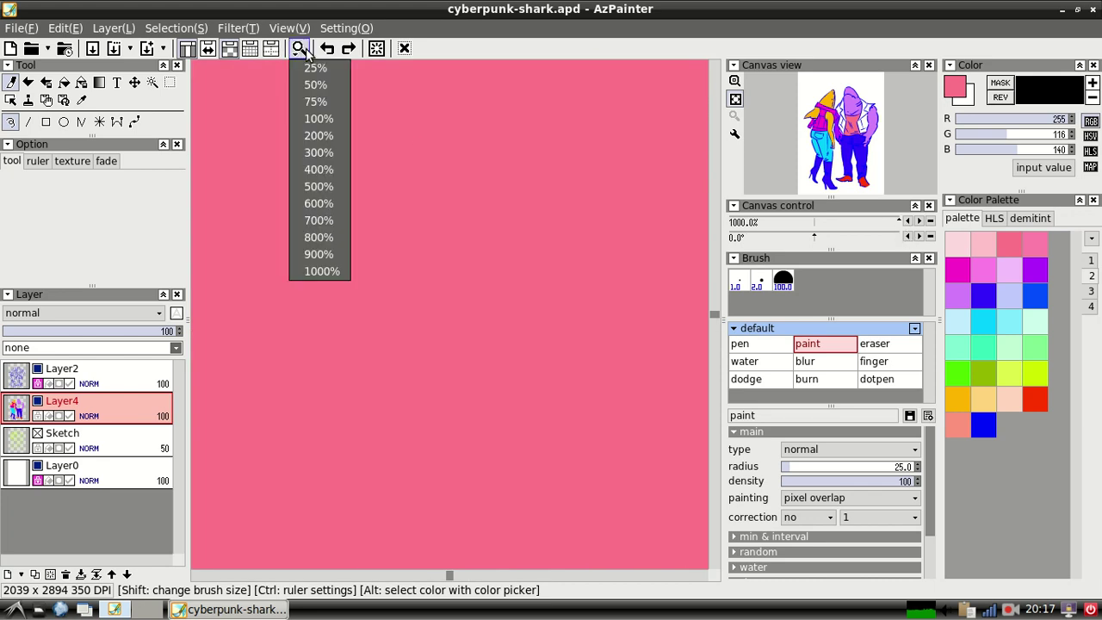
{"action": "left_click", "coordinate": [319, 119]}
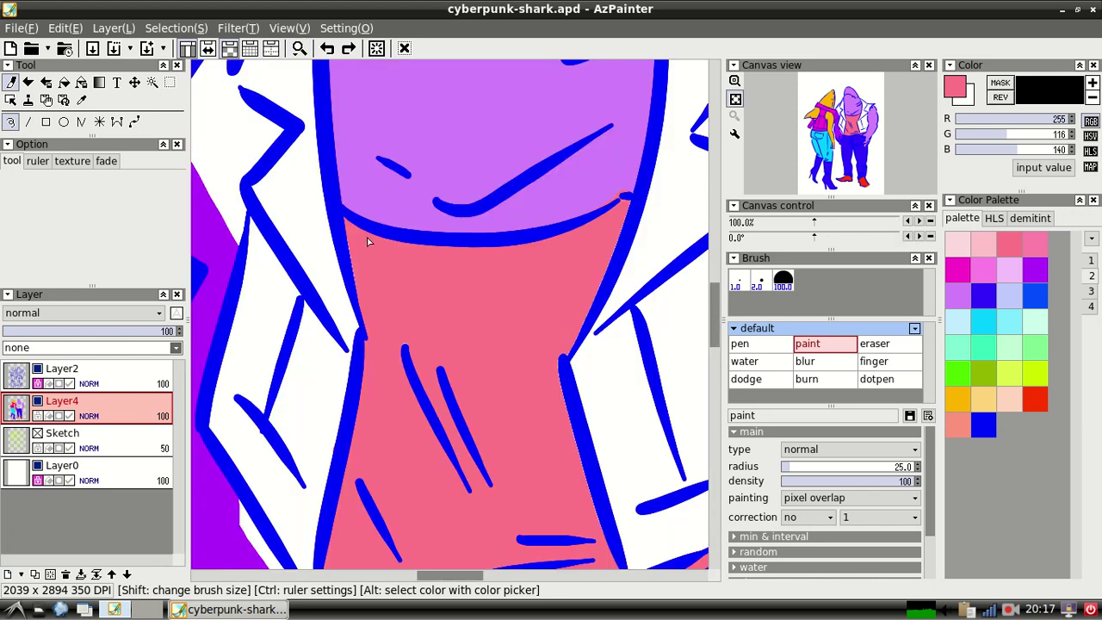
{"action": "left_click_drag", "start_coordinate": [354, 251], "coordinate": [354, 282]}
{"action": "key", "text": "ctrl+z"}
{"action": "left_click_drag", "start_coordinate": [717, 342], "coordinate": [722, 342]}
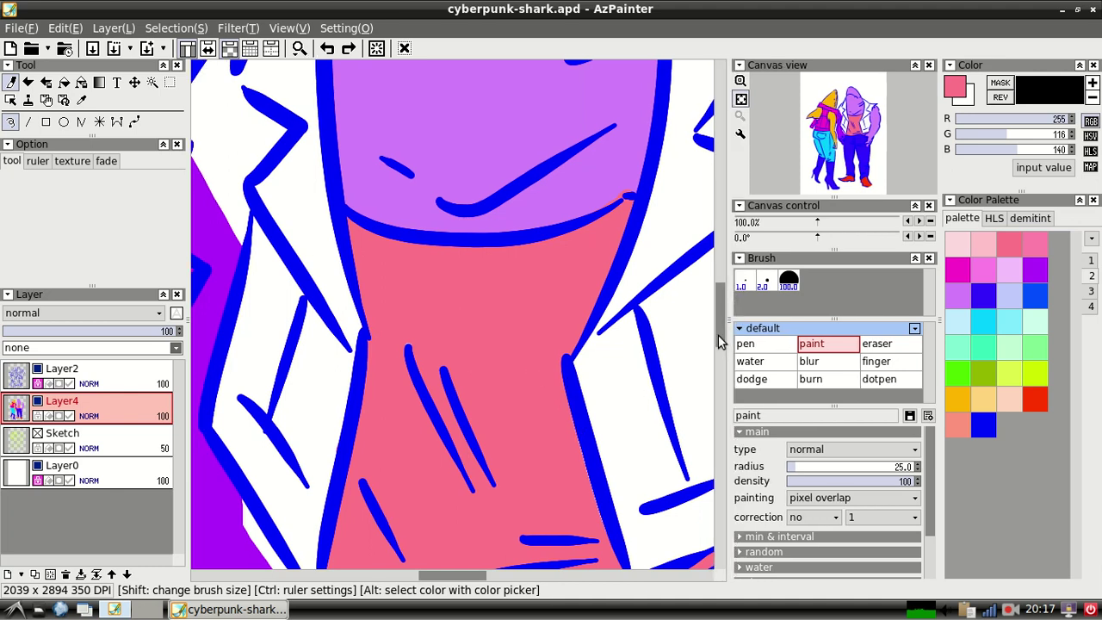
{"action": "scroll", "coordinate": [722, 342], "scroll_direction": "down", "scroll_amount": 5}
{"action": "scroll", "coordinate": [284, 466], "scroll_direction": "up", "scroll_amount": 4}
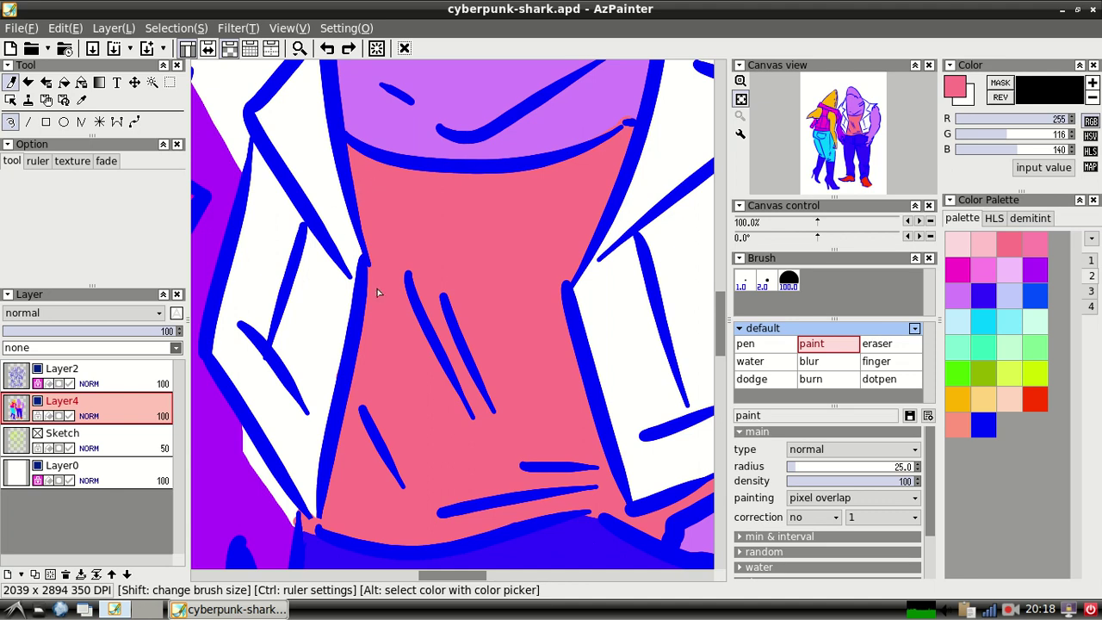
{"action": "left_click", "coordinate": [888, 348]}
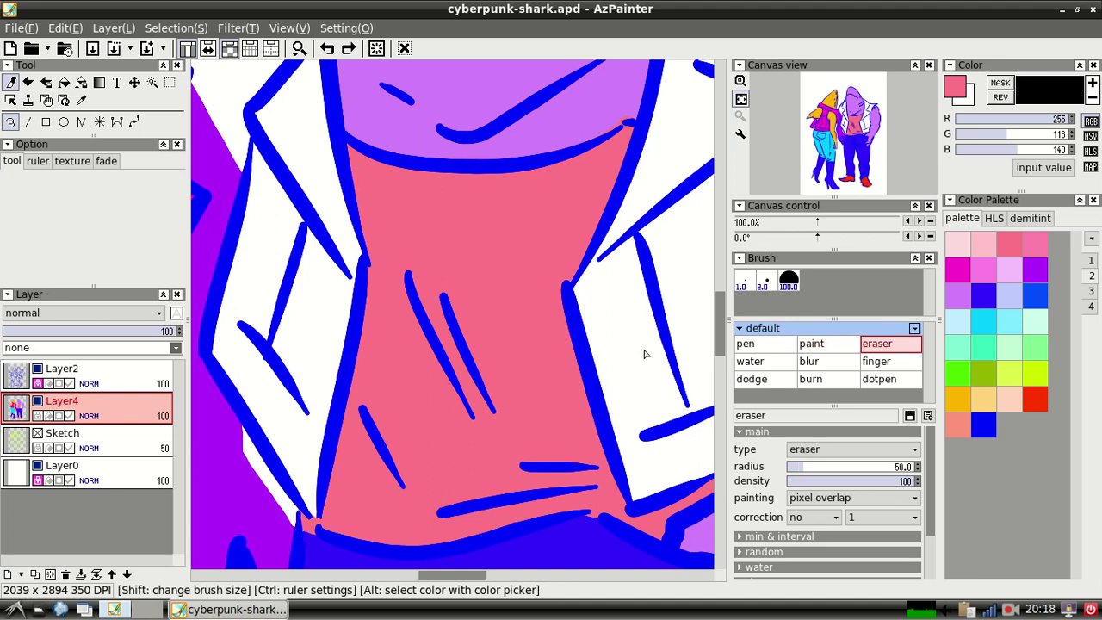
{"action": "left_click", "coordinate": [758, 349]}
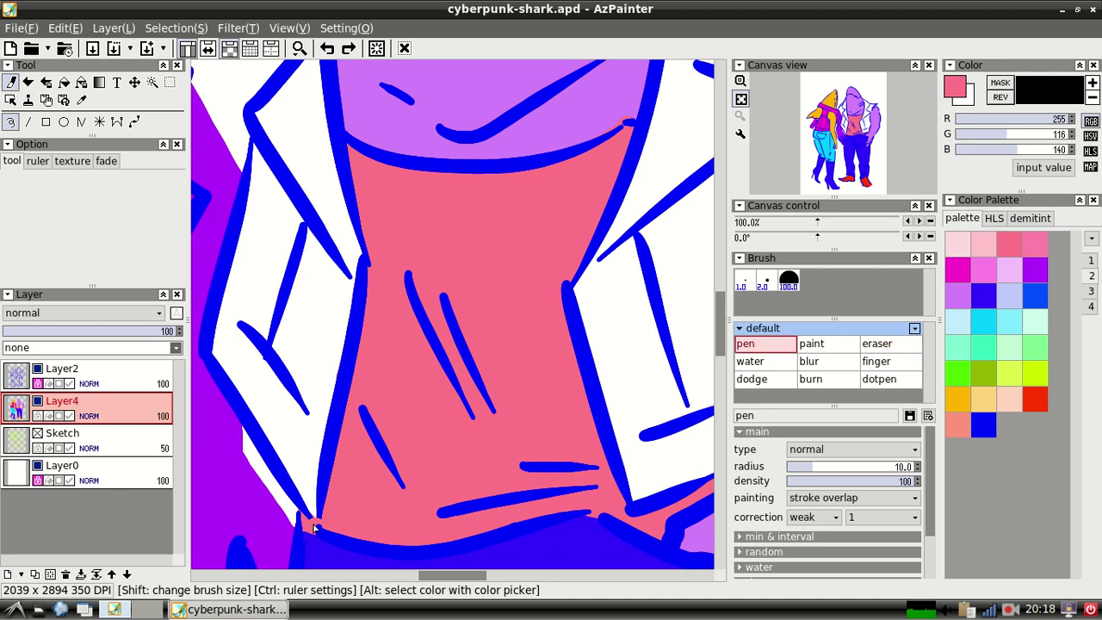
- Save the drawing, overwriting cyberpunk-shark.apd
{"action": "key", "text": "ctrl+s"}
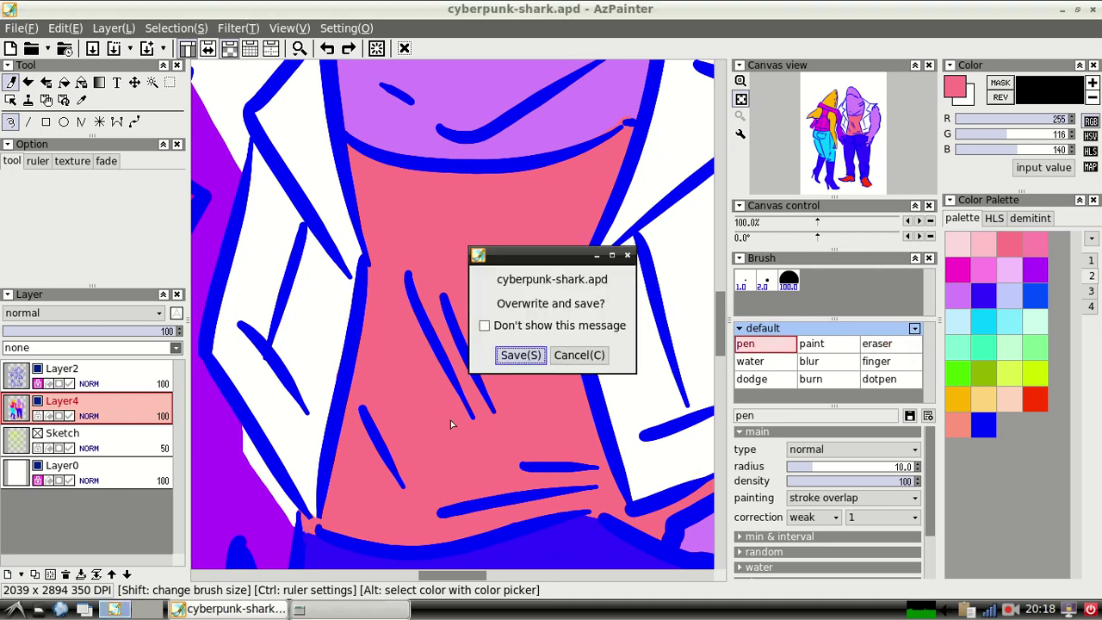
{"action": "left_click", "coordinate": [520, 355]}
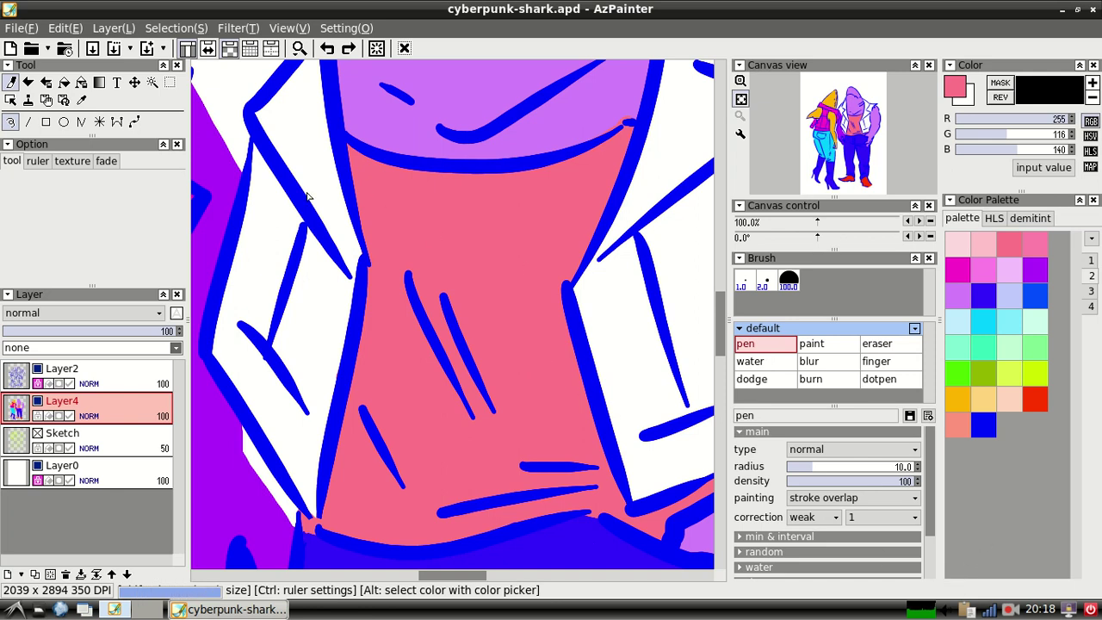
- Show the drawing at 25% and set bright pink, RGB 255, 127, 234, as the drawing colour
{"action": "left_click", "coordinate": [299, 48]}
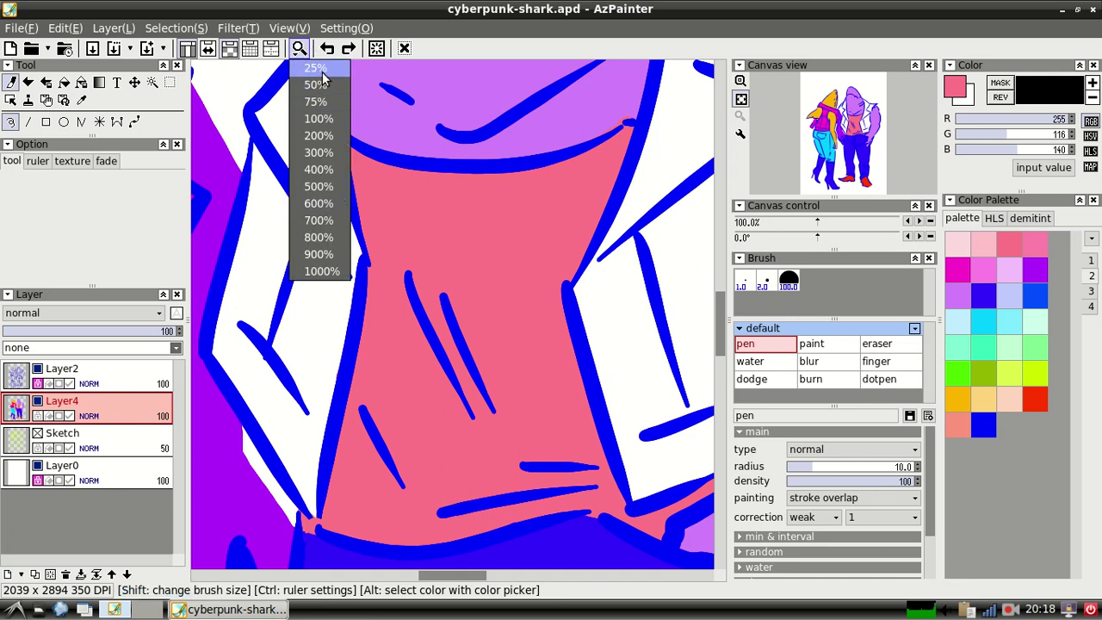
{"action": "left_click", "coordinate": [324, 69]}
{"action": "mouse_move", "coordinate": [721, 247]}
{"action": "left_mouse_down"}
{"action": "mouse_move", "coordinate": [710, 294]}
{"action": "mouse_move", "coordinate": [702, 254]}
{"action": "left_mouse_up"}
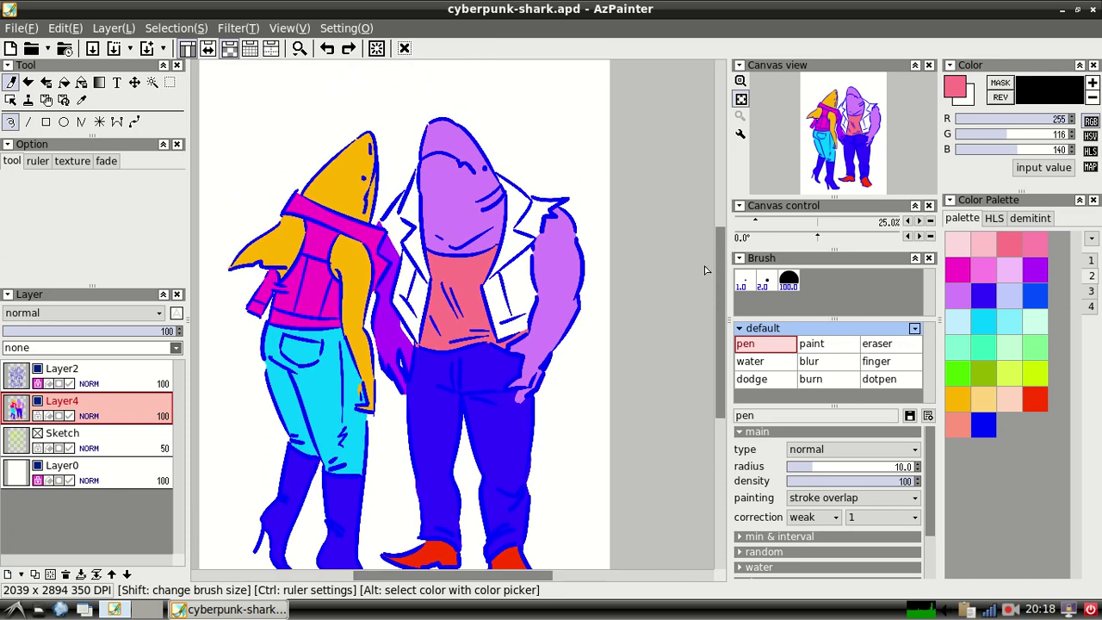
{"action": "left_click", "coordinate": [981, 269]}
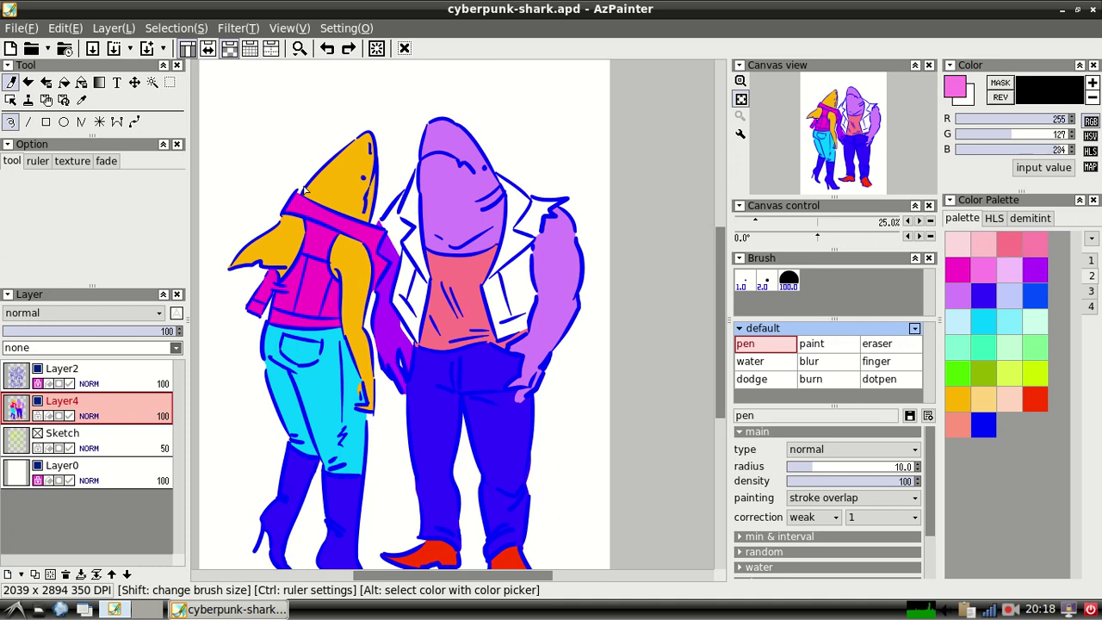
- Set the Fill tool's color difference to 1, leaving its painting mode at pixel overlap
{"action": "left_click", "coordinate": [65, 82]}
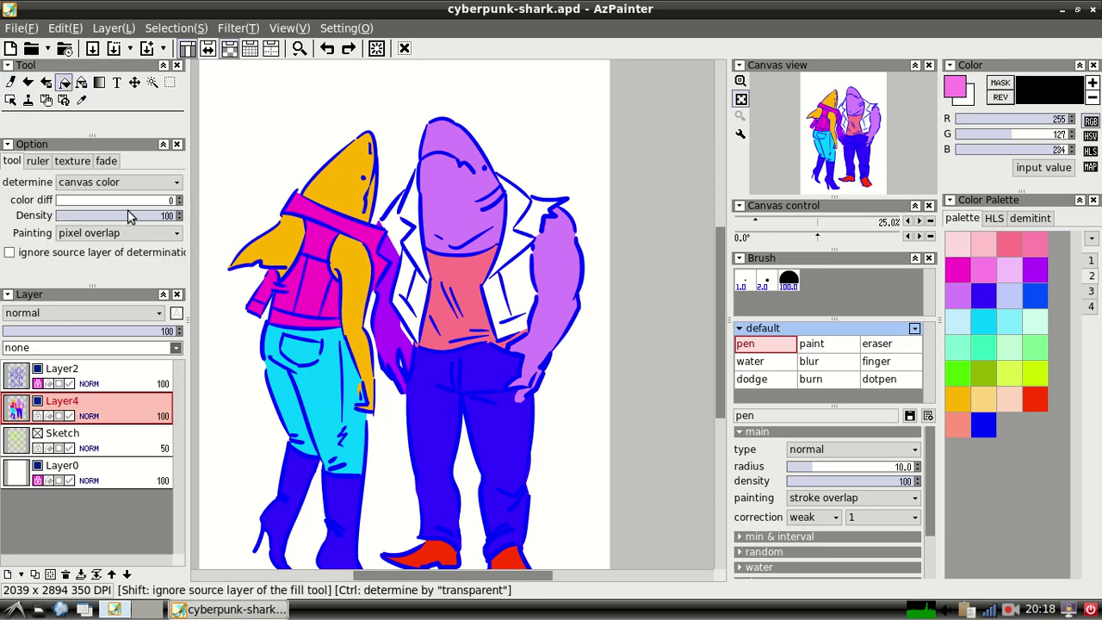
{"action": "left_click", "coordinate": [180, 199]}
{"action": "left_click", "coordinate": [174, 234]}
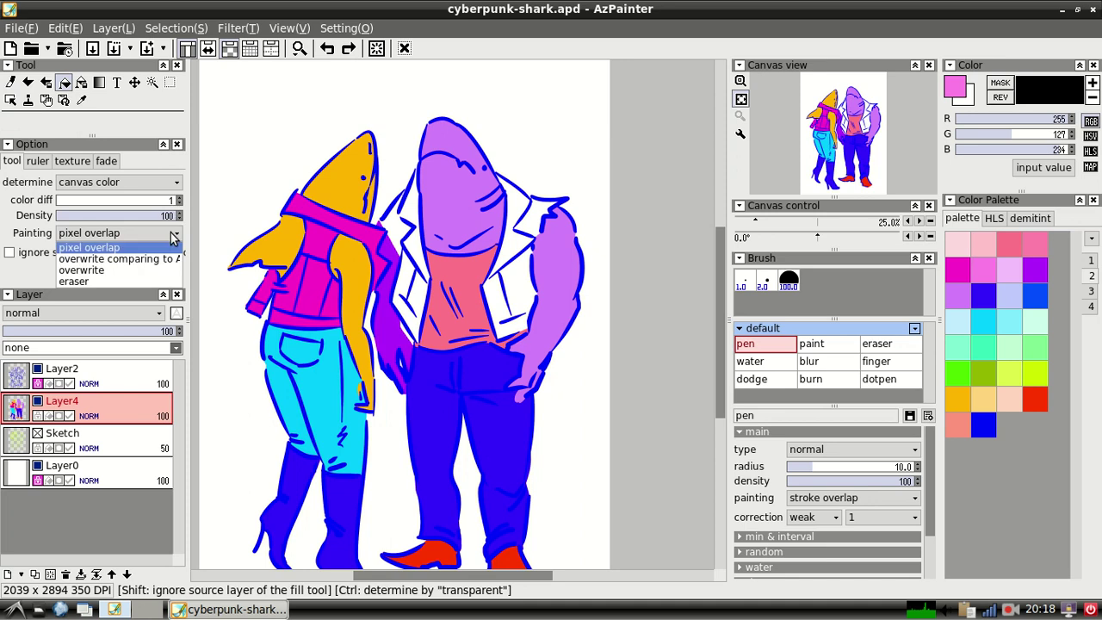
{"action": "left_click", "coordinate": [143, 127]}
- Set the magic wand selection tool to determine areas by canvas color
{"action": "left_click", "coordinate": [151, 82]}
{"action": "left_click", "coordinate": [133, 181]}
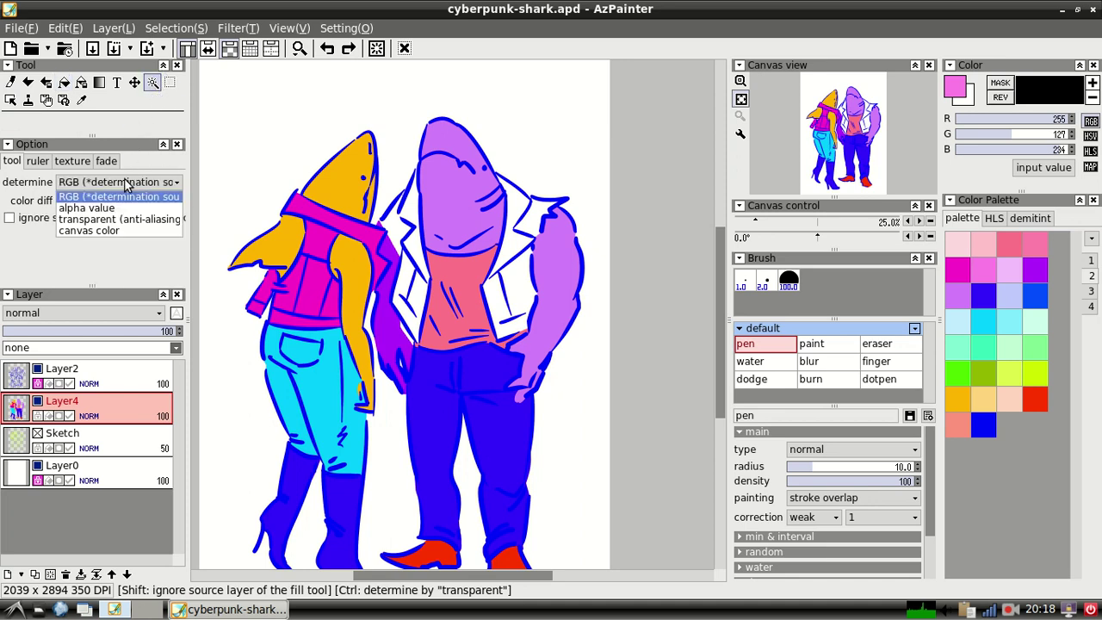
{"action": "left_click", "coordinate": [121, 230]}
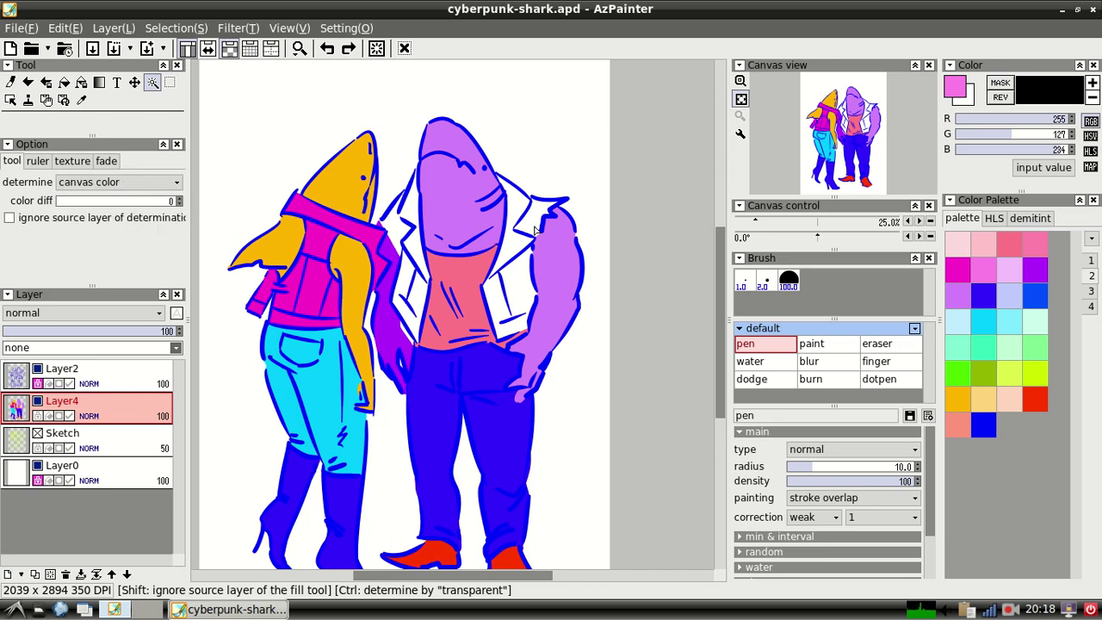
- Try to select the uncoloured jacket beside the purple shark's far shoulder, and clear the selection
{"action": "left_click", "coordinate": [397, 228]}
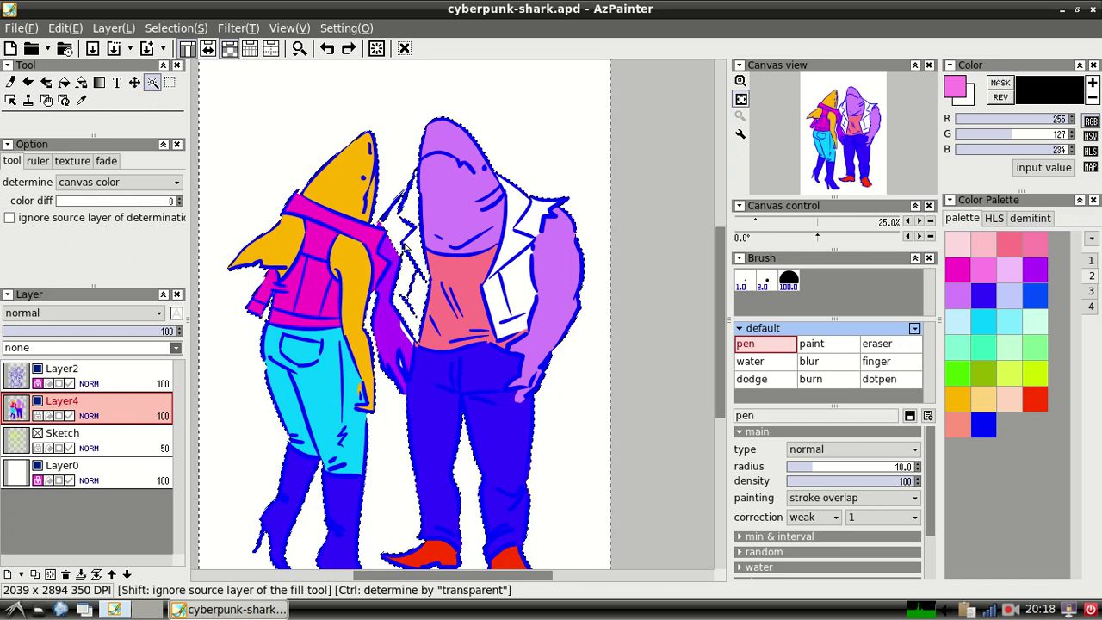
{"action": "left_click", "coordinate": [181, 27]}
{"action": "left_click", "coordinate": [190, 41]}
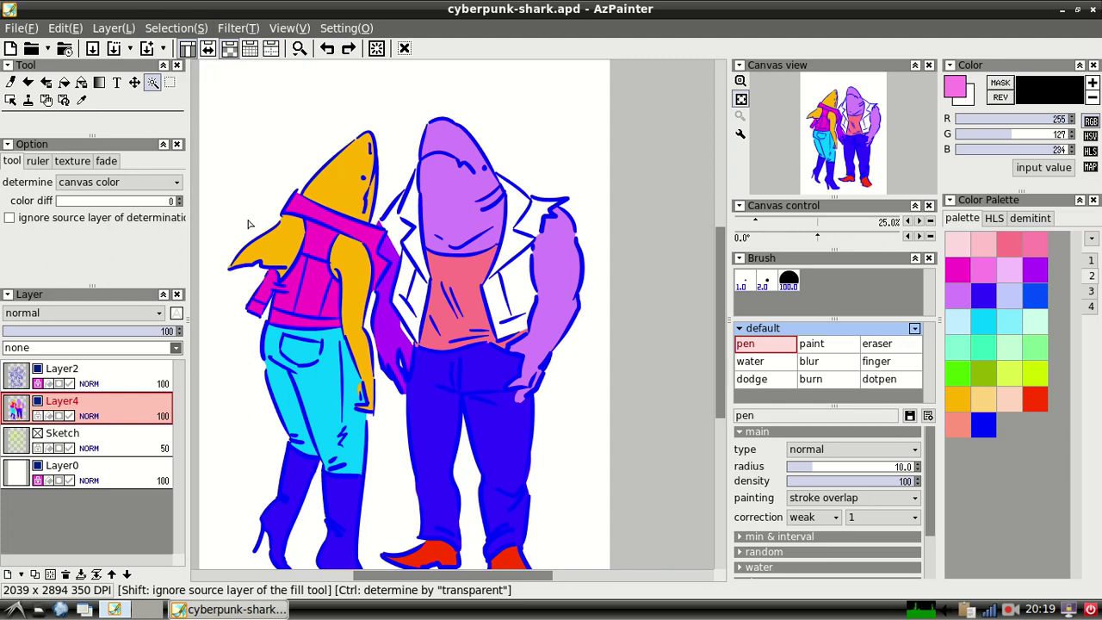
- Paint bright pink with the paint brush at radius 25 across the open shoulder outline between the jacket collar and the purple shark's head
{"action": "left_click", "coordinate": [814, 345]}
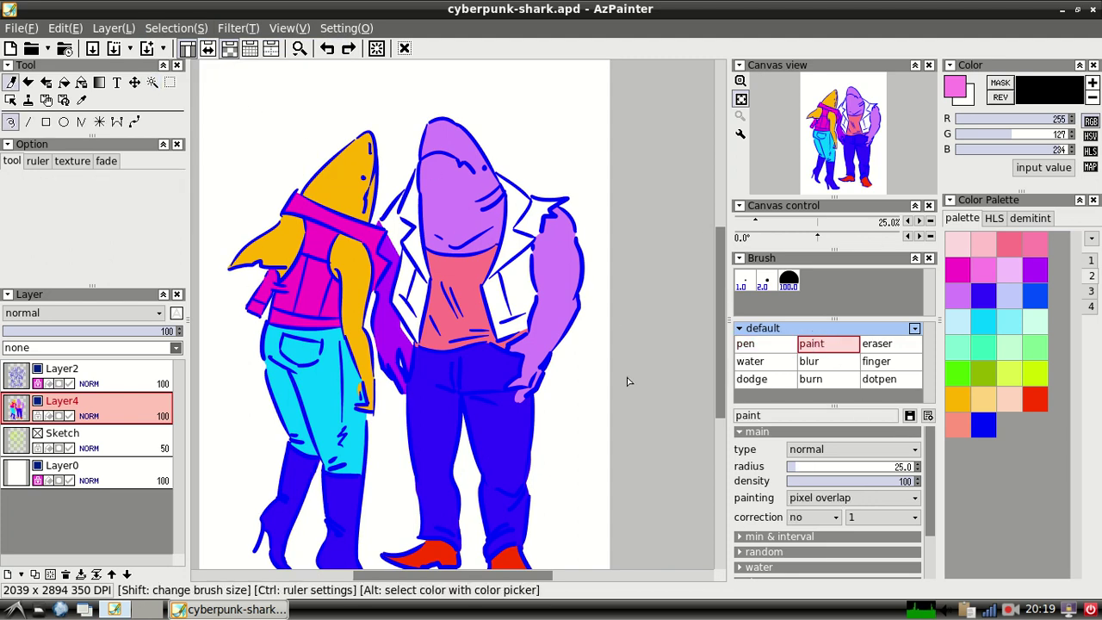
{"action": "left_click", "coordinate": [299, 48]}
{"action": "left_click", "coordinate": [317, 118]}
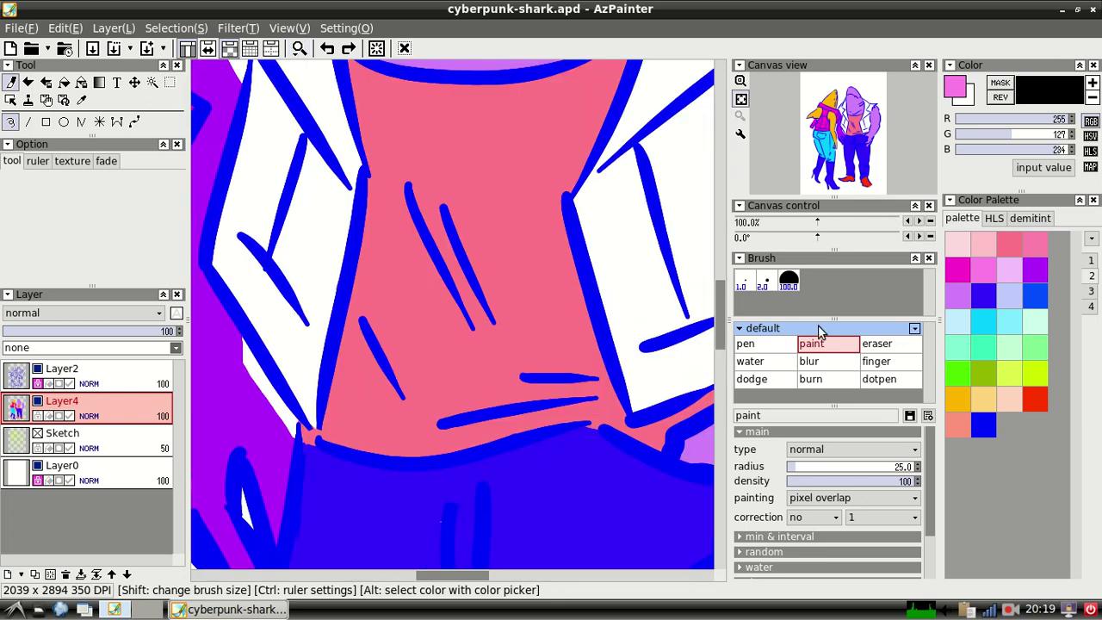
{"action": "scroll", "coordinate": [725, 368], "scroll_direction": "up", "scroll_amount": 5}
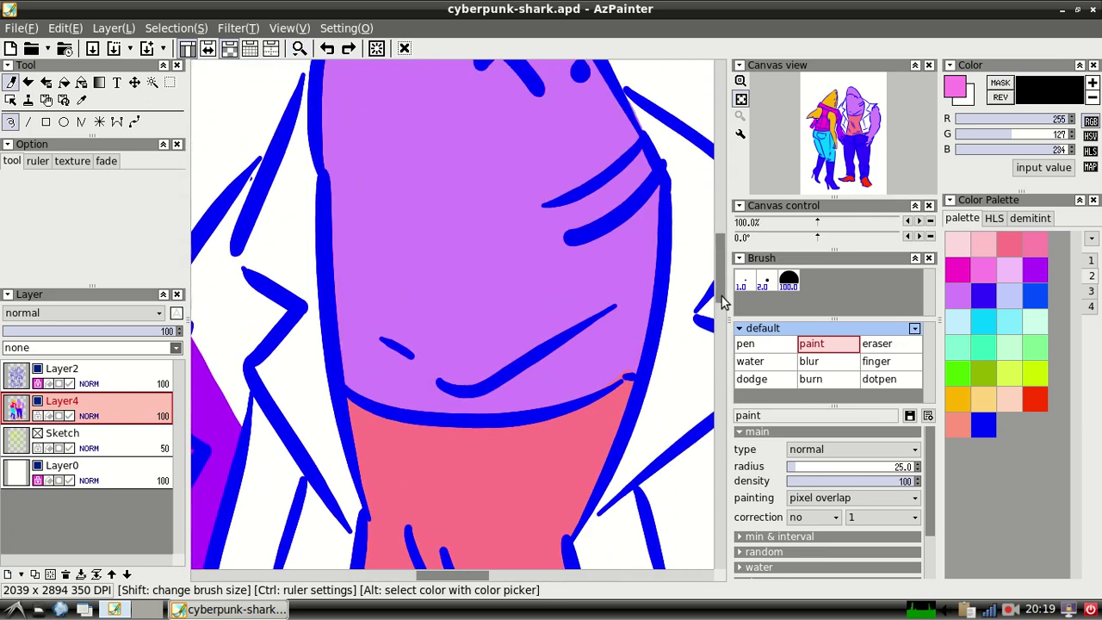
{"action": "mouse_move", "coordinate": [251, 231]}
{"action": "left_mouse_down"}
{"action": "mouse_move", "coordinate": [241, 248]}
{"action": "mouse_move", "coordinate": [258, 215]}
{"action": "mouse_move", "coordinate": [293, 197]}
{"action": "mouse_move", "coordinate": [305, 134]}
{"action": "mouse_move", "coordinate": [305, 191]}
{"action": "left_mouse_up"}
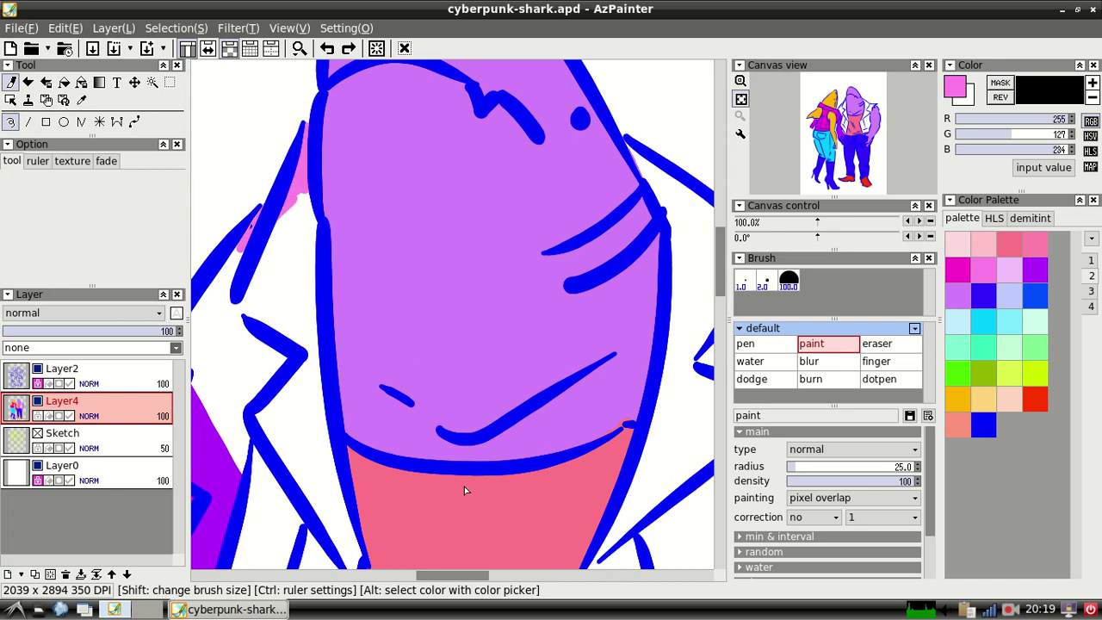
{"action": "left_click_drag", "start_coordinate": [478, 582], "coordinate": [450, 582]}
{"action": "mouse_move", "coordinate": [496, 209]}
{"action": "left_mouse_down"}
{"action": "mouse_move", "coordinate": [508, 198]}
{"action": "mouse_move", "coordinate": [470, 220]}
{"action": "left_mouse_up"}
{"action": "mouse_move", "coordinate": [399, 310]}
{"action": "left_mouse_down"}
{"action": "mouse_move", "coordinate": [366, 340]}
{"action": "mouse_move", "coordinate": [386, 322]}
{"action": "mouse_move", "coordinate": [352, 325]}
{"action": "mouse_move", "coordinate": [418, 312]}
{"action": "left_mouse_up"}
{"action": "key", "text": "ctrl+z"}
{"action": "key", "text": "ctrl+z"}
- Paint bright pink along the open jacket edge beside the purple sleeve and inside the lapel's point, undoing the stray stroke
{"action": "mouse_move", "coordinate": [345, 330]}
{"action": "left_mouse_down"}
{"action": "mouse_move", "coordinate": [405, 313]}
{"action": "mouse_move", "coordinate": [372, 336]}
{"action": "mouse_move", "coordinate": [430, 403]}
{"action": "mouse_move", "coordinate": [403, 310]}
{"action": "mouse_move", "coordinate": [381, 345]}
{"action": "mouse_move", "coordinate": [429, 273]}
{"action": "left_mouse_up"}
{"action": "mouse_move", "coordinate": [402, 390]}
{"action": "left_mouse_down"}
{"action": "mouse_move", "coordinate": [430, 419]}
{"action": "mouse_move", "coordinate": [461, 417]}
{"action": "left_mouse_up"}
{"action": "mouse_move", "coordinate": [406, 365]}
{"action": "left_mouse_down"}
{"action": "mouse_move", "coordinate": [465, 482]}
{"action": "mouse_move", "coordinate": [402, 387]}
{"action": "mouse_move", "coordinate": [411, 386]}
{"action": "left_mouse_up"}
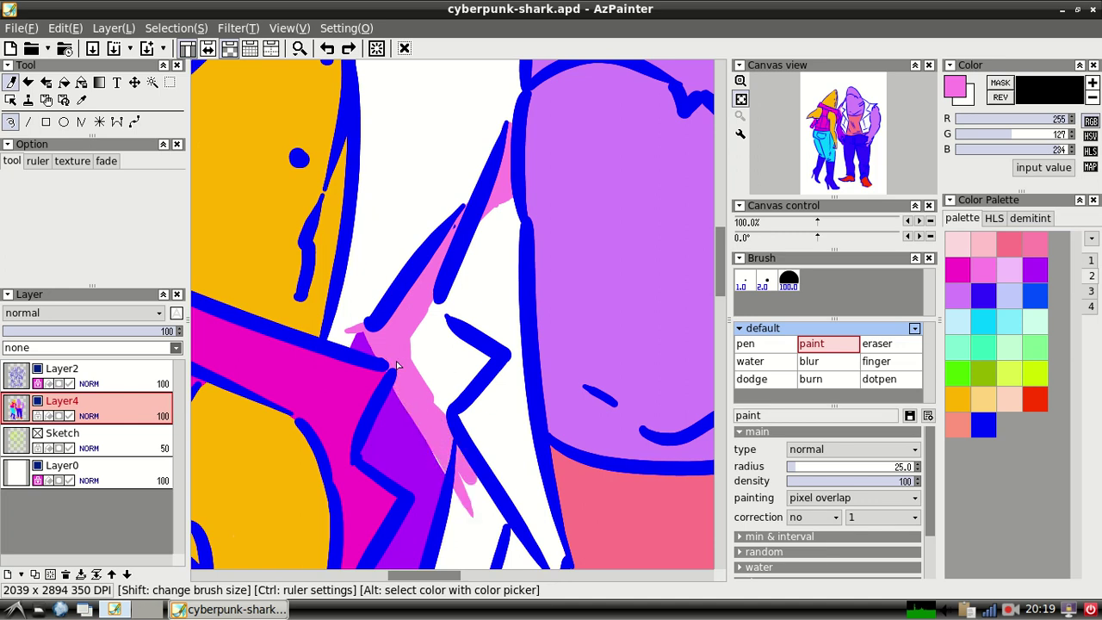
{"action": "key", "text": "ctrl+z"}
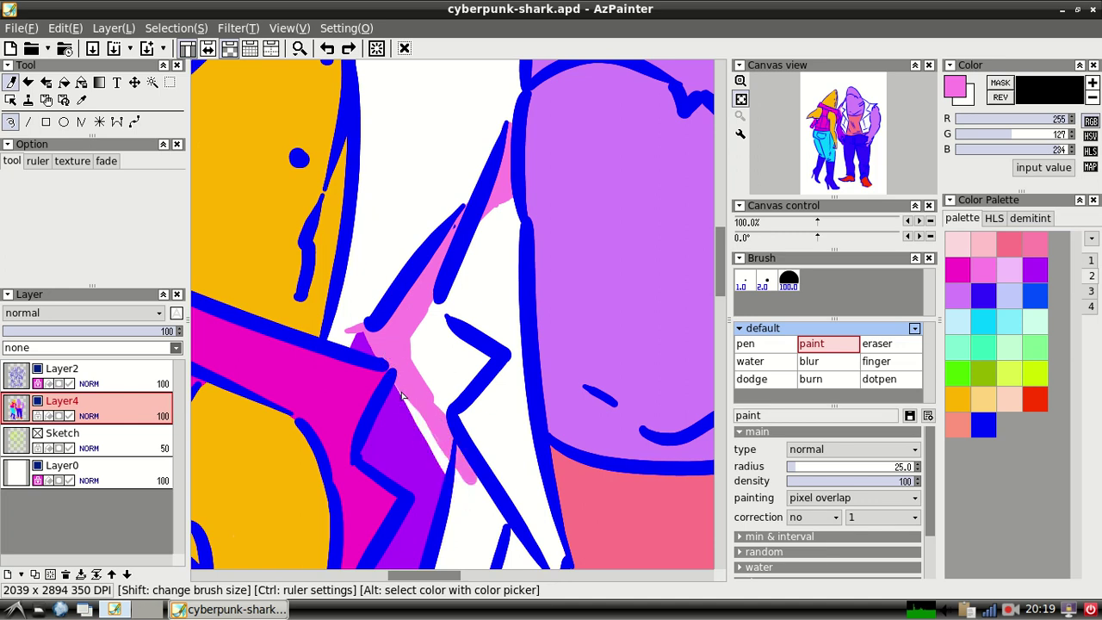
{"action": "left_click_drag", "start_coordinate": [410, 397], "coordinate": [495, 536]}
{"action": "mouse_move", "coordinate": [420, 395]}
{"action": "left_mouse_down"}
{"action": "mouse_move", "coordinate": [464, 472]}
{"action": "mouse_move", "coordinate": [432, 411]}
{"action": "mouse_move", "coordinate": [418, 307]}
{"action": "mouse_move", "coordinate": [424, 384]}
{"action": "mouse_move", "coordinate": [439, 386]}
{"action": "mouse_move", "coordinate": [456, 342]}
{"action": "mouse_move", "coordinate": [449, 388]}
{"action": "mouse_move", "coordinate": [510, 357]}
{"action": "left_mouse_up"}
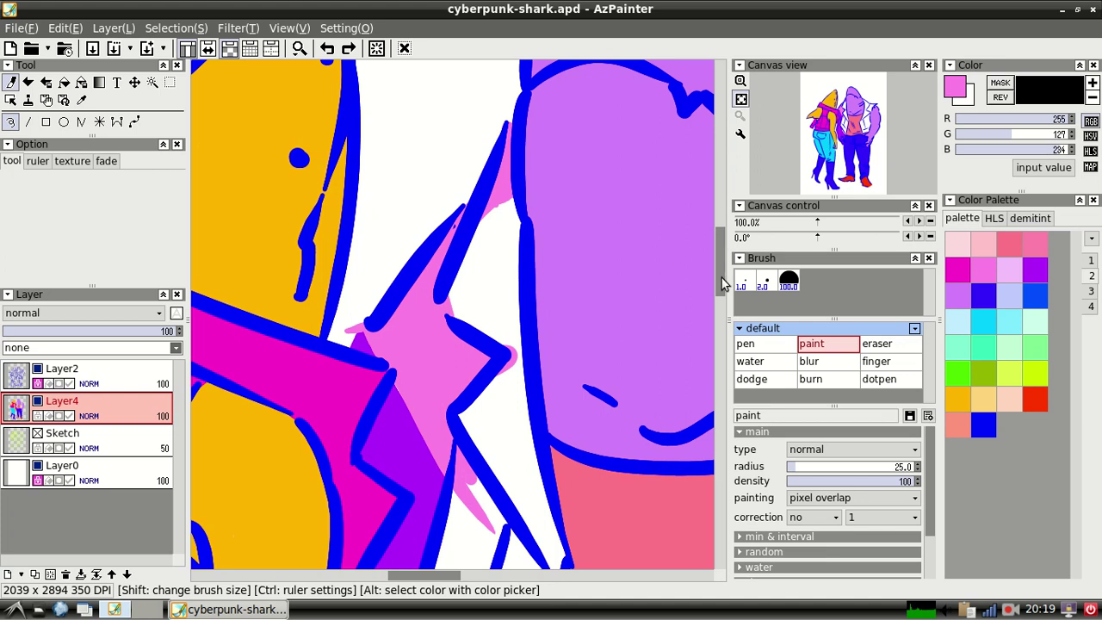
{"action": "mouse_move", "coordinate": [721, 286]}
{"action": "left_mouse_down"}
{"action": "mouse_move", "coordinate": [726, 339]}
{"action": "mouse_move", "coordinate": [726, 303]}
{"action": "left_mouse_up"}
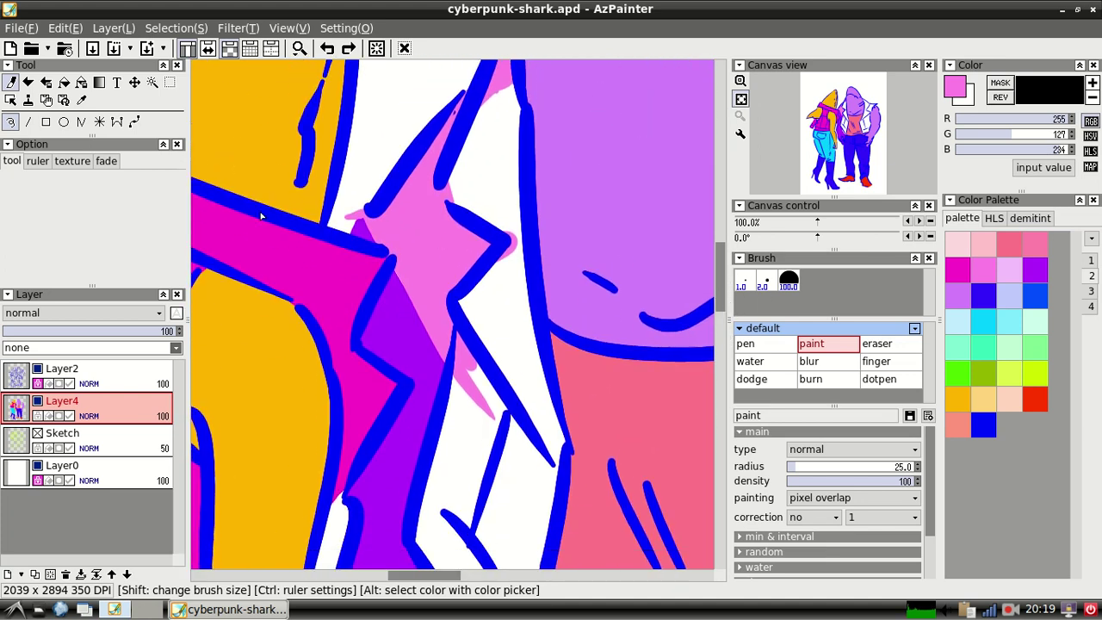
- Fill the jacket half nearest the yellow shark with bright pink and paint over the leftover gaps with the paint brush
{"action": "left_click", "coordinate": [63, 81]}
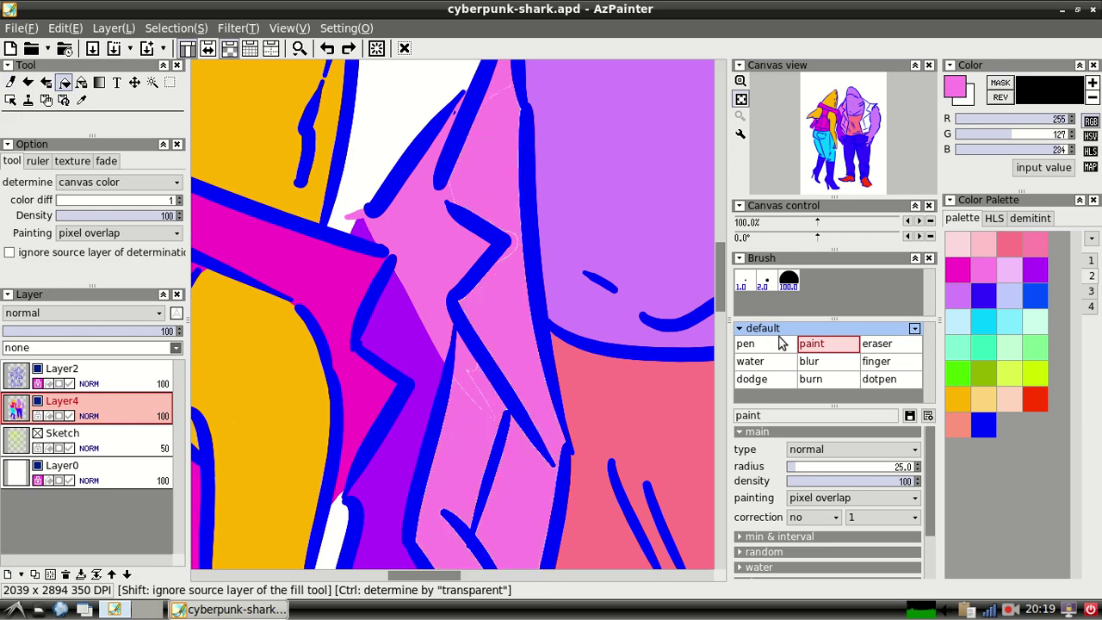
{"action": "key", "text": "p"}
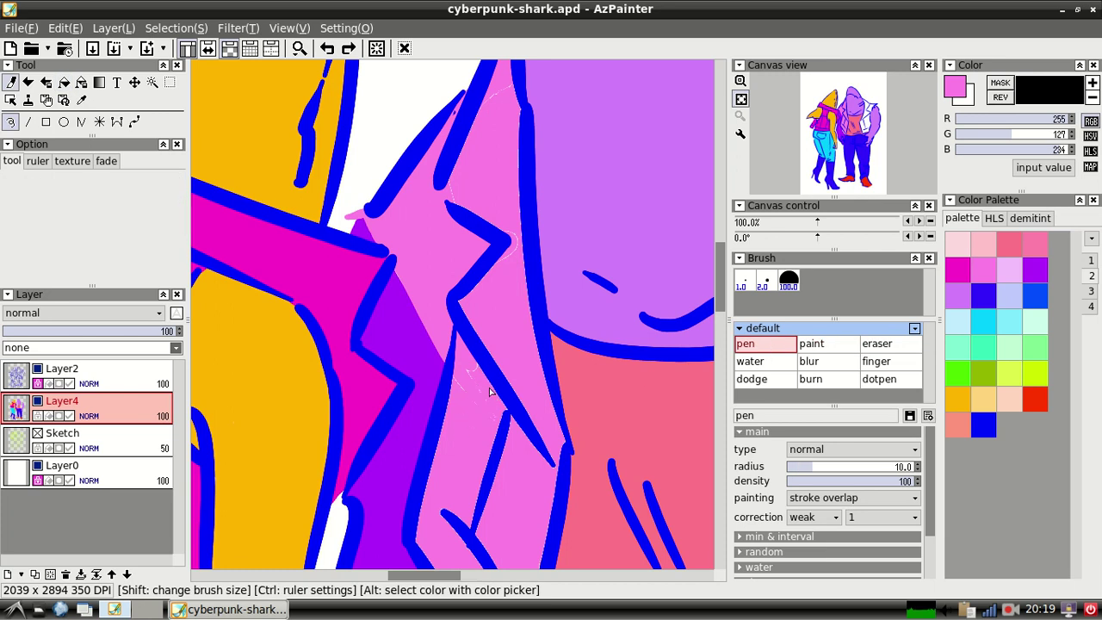
{"action": "left_click", "coordinate": [811, 349]}
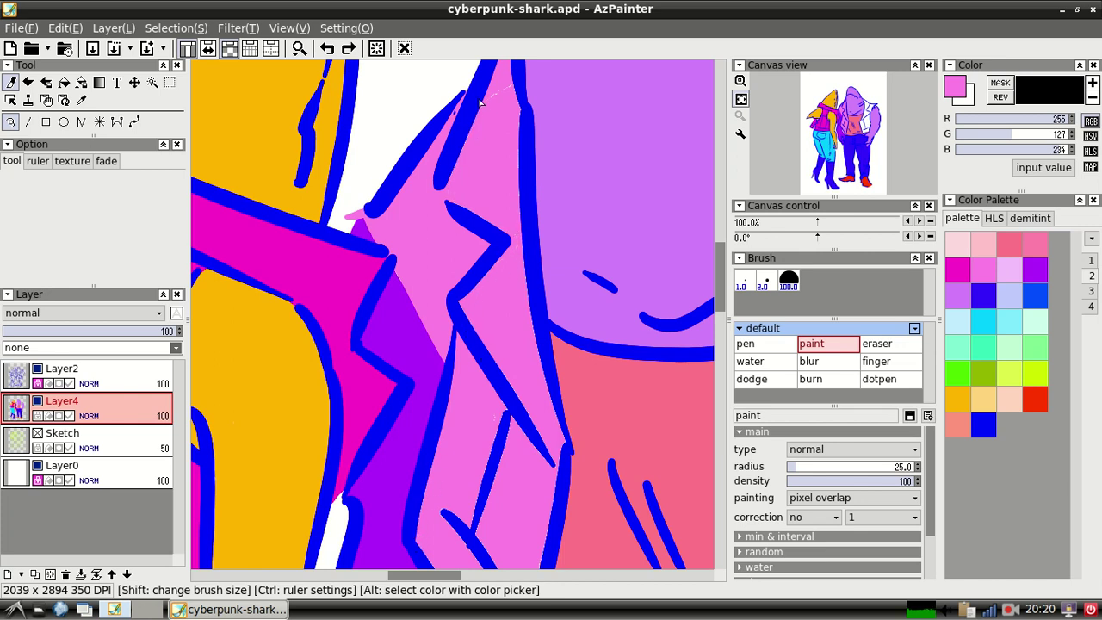
{"action": "scroll", "coordinate": [724, 280], "scroll_direction": "up", "scroll_amount": 2}
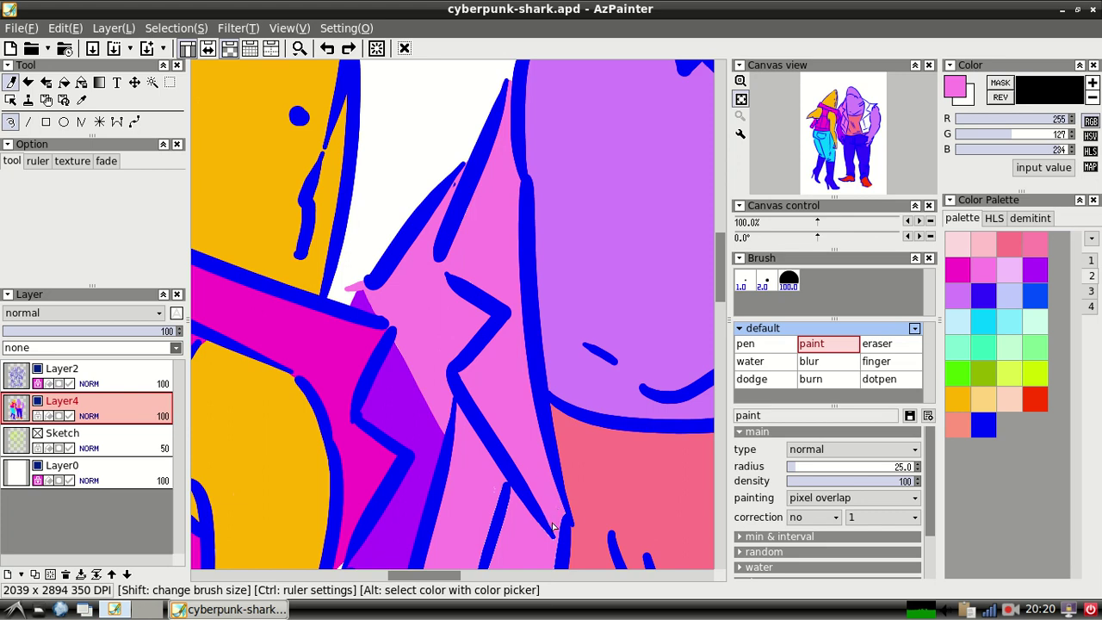
{"action": "scroll", "coordinate": [728, 317], "scroll_direction": "down", "scroll_amount": 1}
{"action": "scroll", "coordinate": [726, 316], "scroll_direction": "down", "scroll_amount": 5}
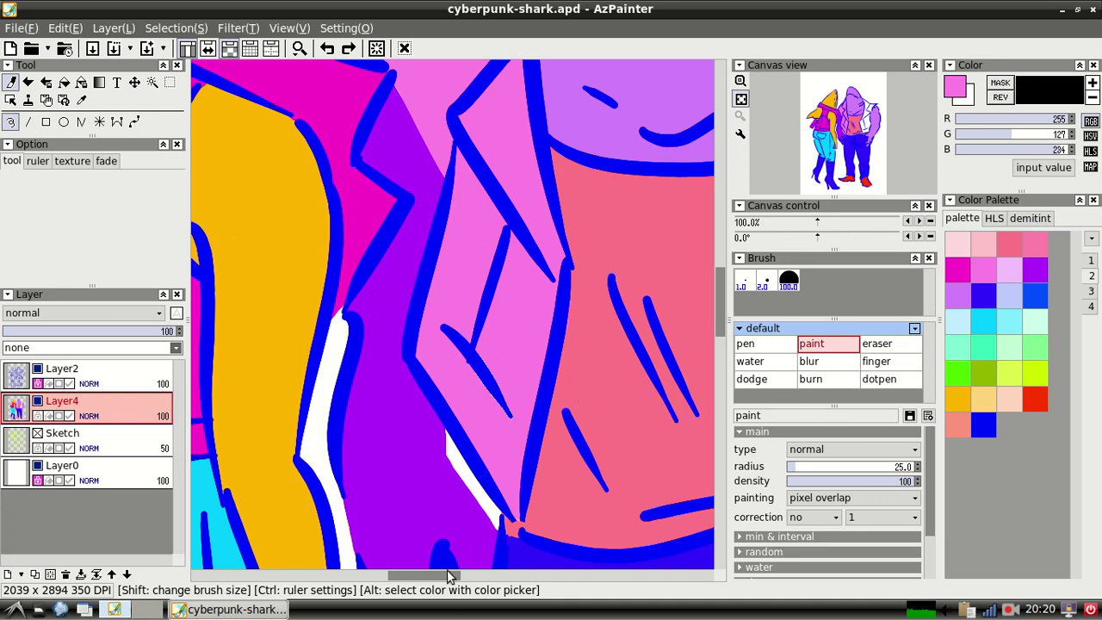
- Refill the jacket half nearest the yellow shark with light pink, RGB 255, 192, 203
{"action": "left_click_drag", "start_coordinate": [440, 577], "coordinate": [478, 582]}
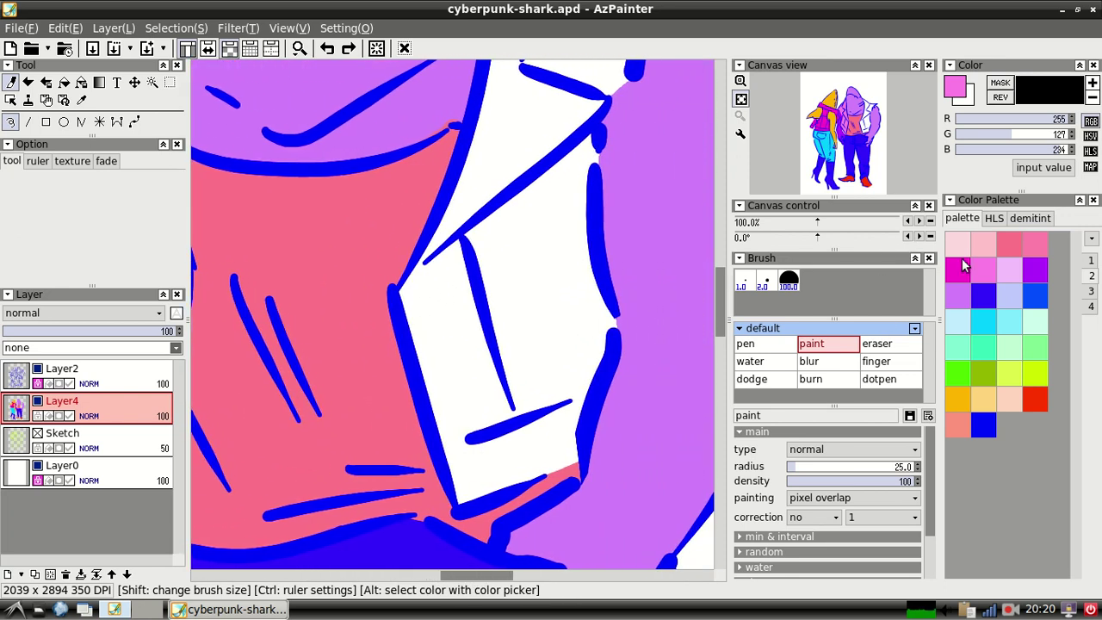
{"action": "left_click", "coordinate": [998, 273]}
{"action": "left_click", "coordinate": [990, 274]}
{"action": "left_click", "coordinate": [983, 247]}
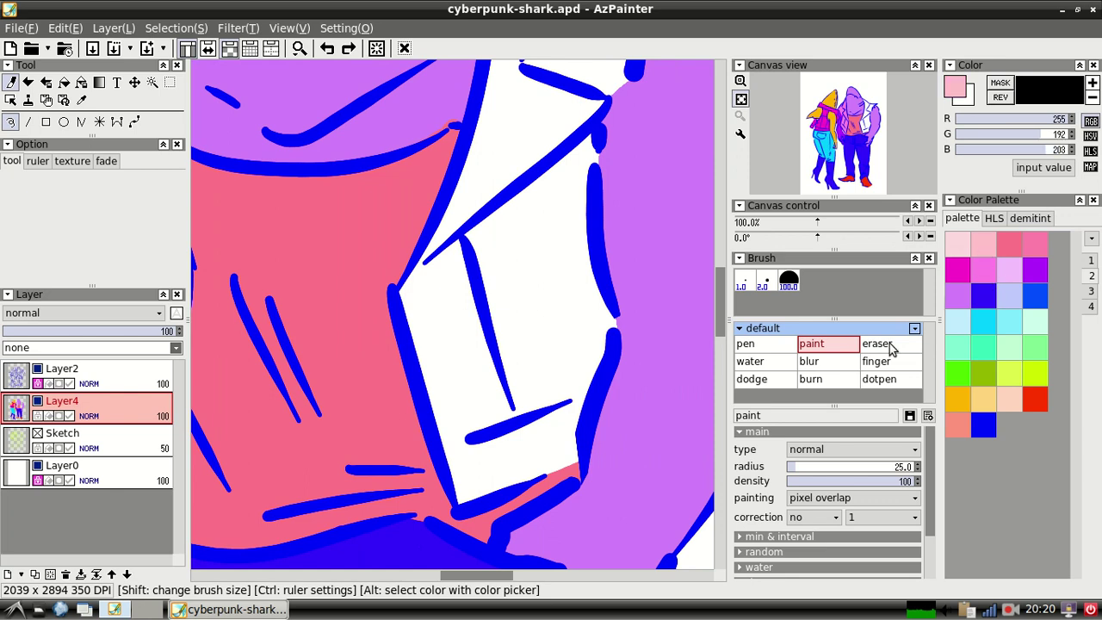
{"action": "left_click_drag", "start_coordinate": [508, 581], "coordinate": [412, 566]}
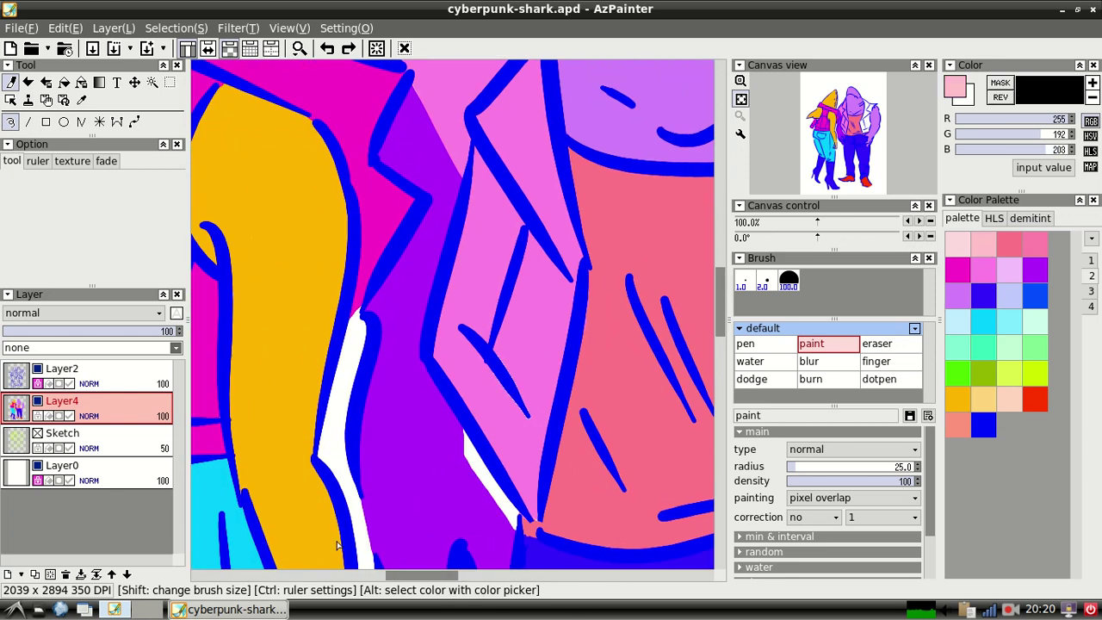
{"action": "left_click", "coordinate": [64, 85]}
{"action": "left_click", "coordinate": [542, 178]}
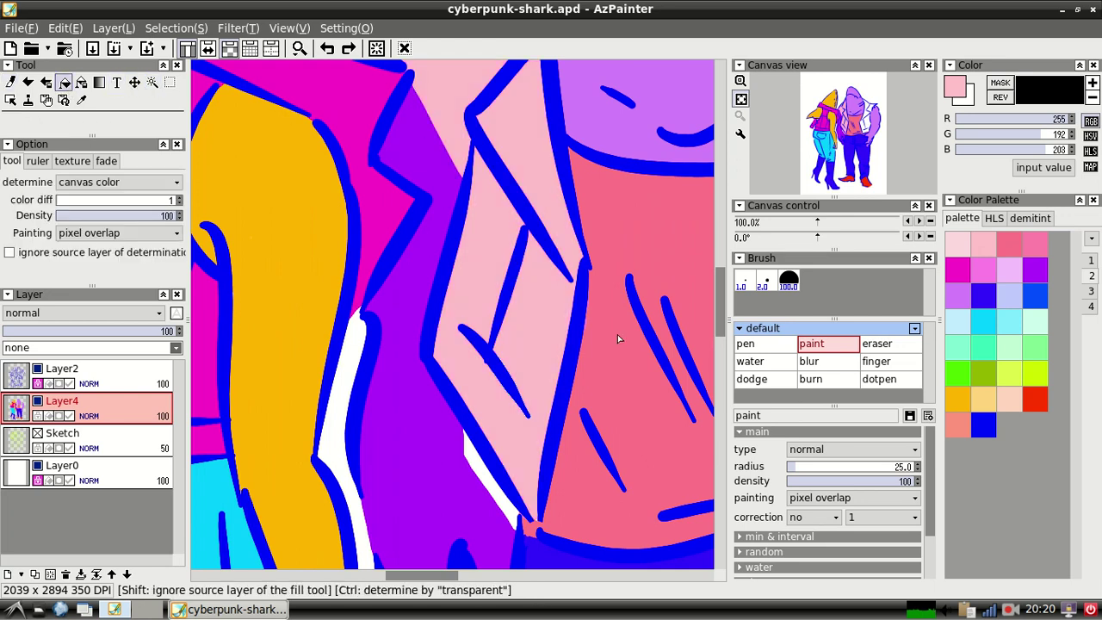
- Fill the other jacket half, from hem up to shoulder, with bright pink, RGB 255, 127, 234
{"action": "left_click_drag", "start_coordinate": [454, 584], "coordinate": [482, 575]}
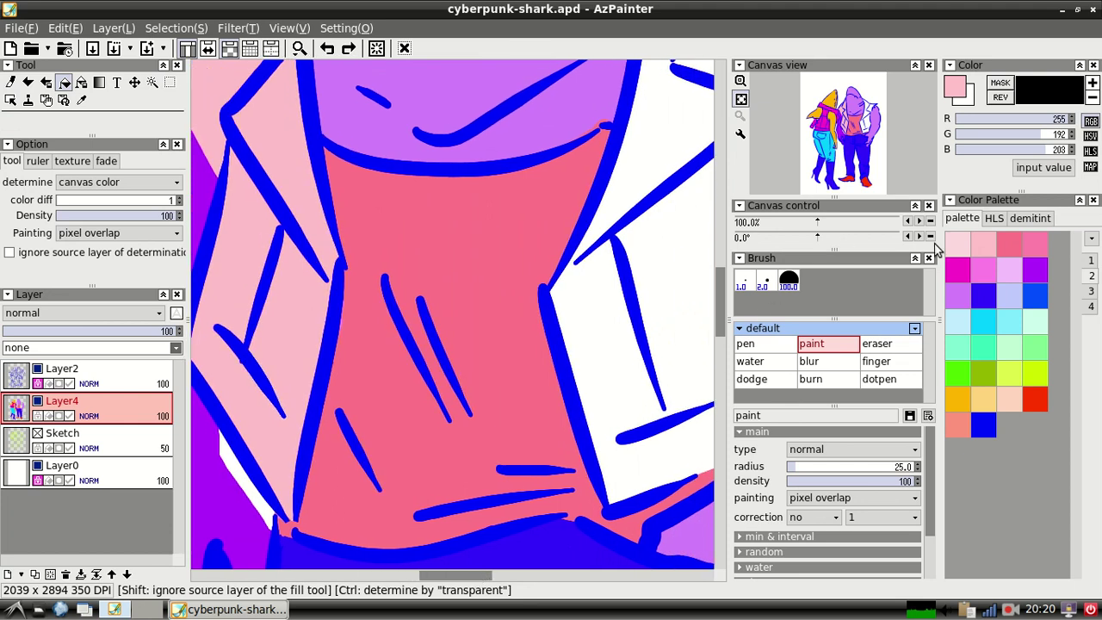
{"action": "left_click", "coordinate": [985, 270]}
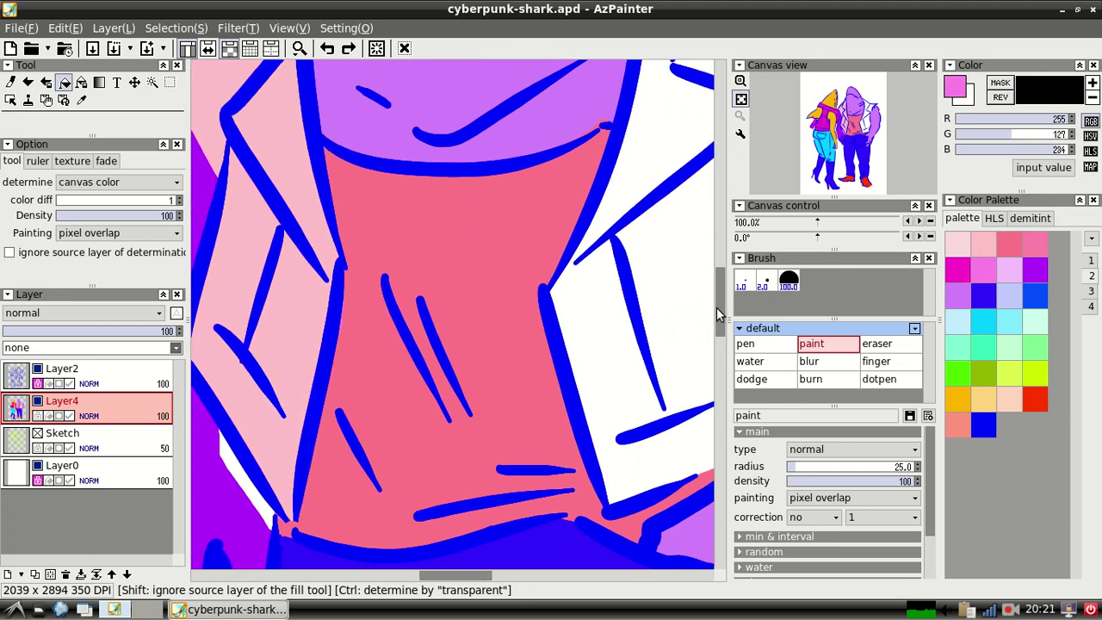
{"action": "left_click", "coordinate": [583, 323]}
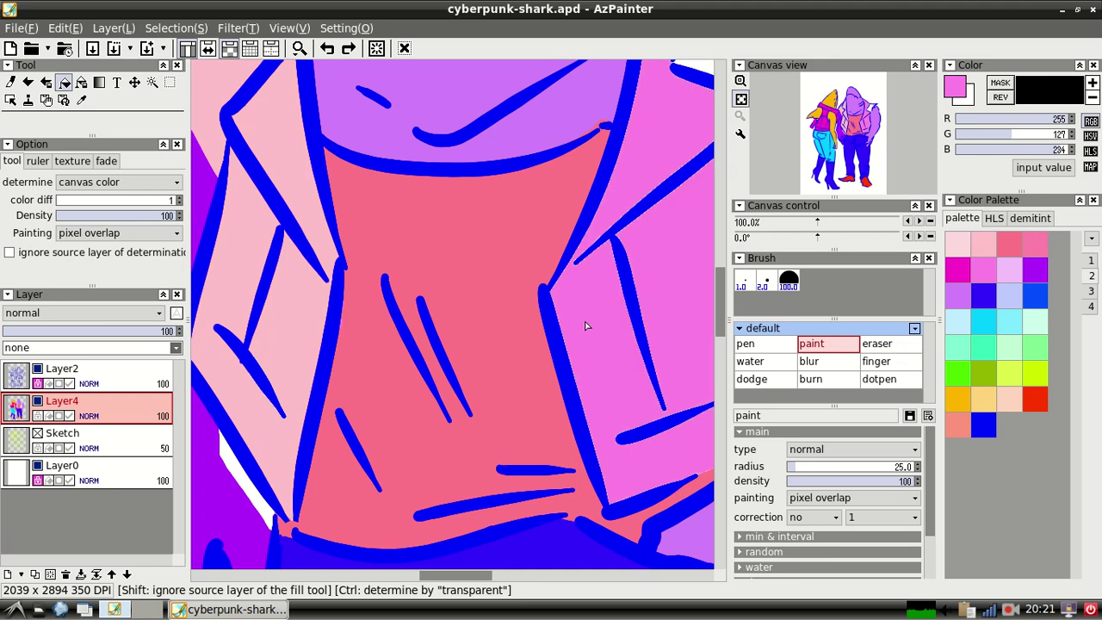
{"action": "left_click_drag", "start_coordinate": [483, 575], "coordinate": [519, 575]}
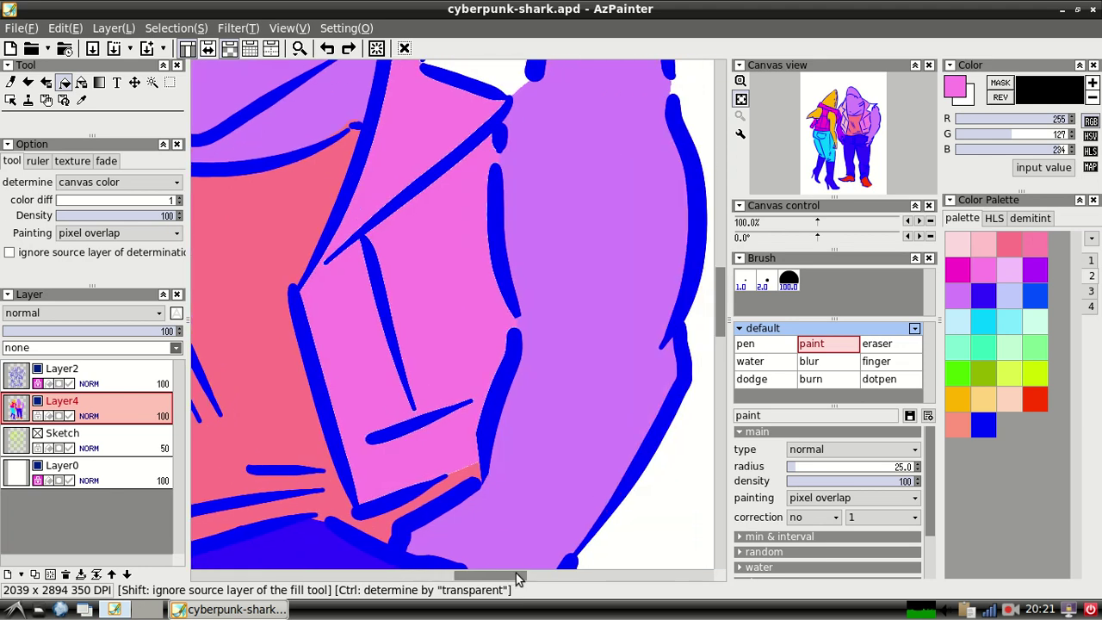
{"action": "left_click_drag", "start_coordinate": [723, 310], "coordinate": [721, 276]}
{"action": "left_click", "coordinate": [512, 296]}
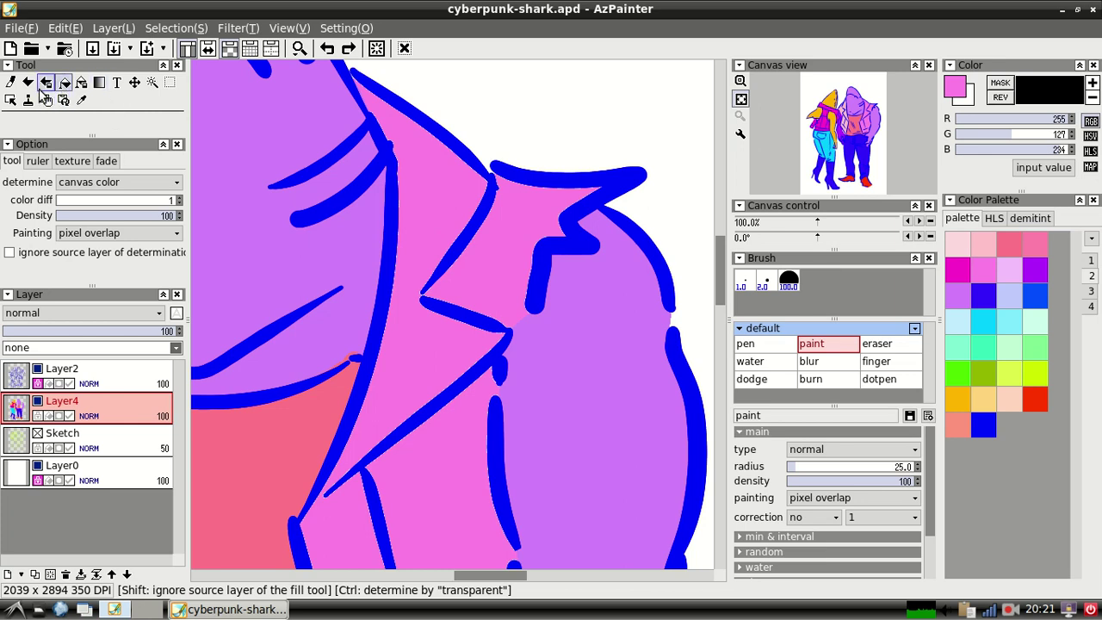
- Touch up the unfilled slivers along the bright pink jacket half's line art with the paint brush
{"action": "left_click", "coordinate": [10, 81]}
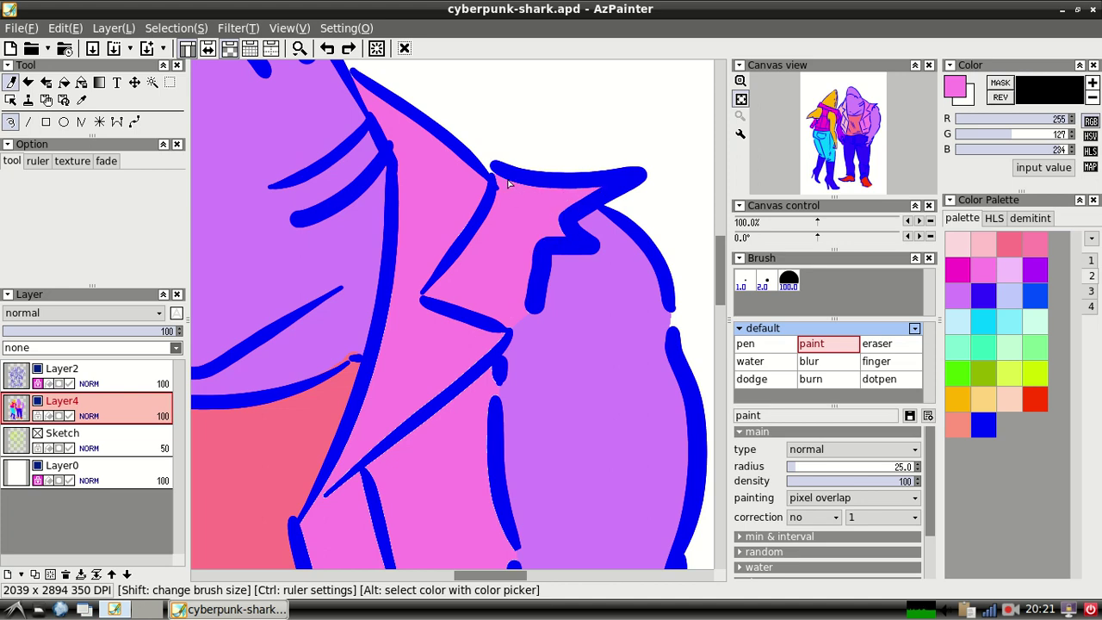
{"action": "scroll", "coordinate": [630, 288], "scroll_direction": "down", "scroll_amount": 4}
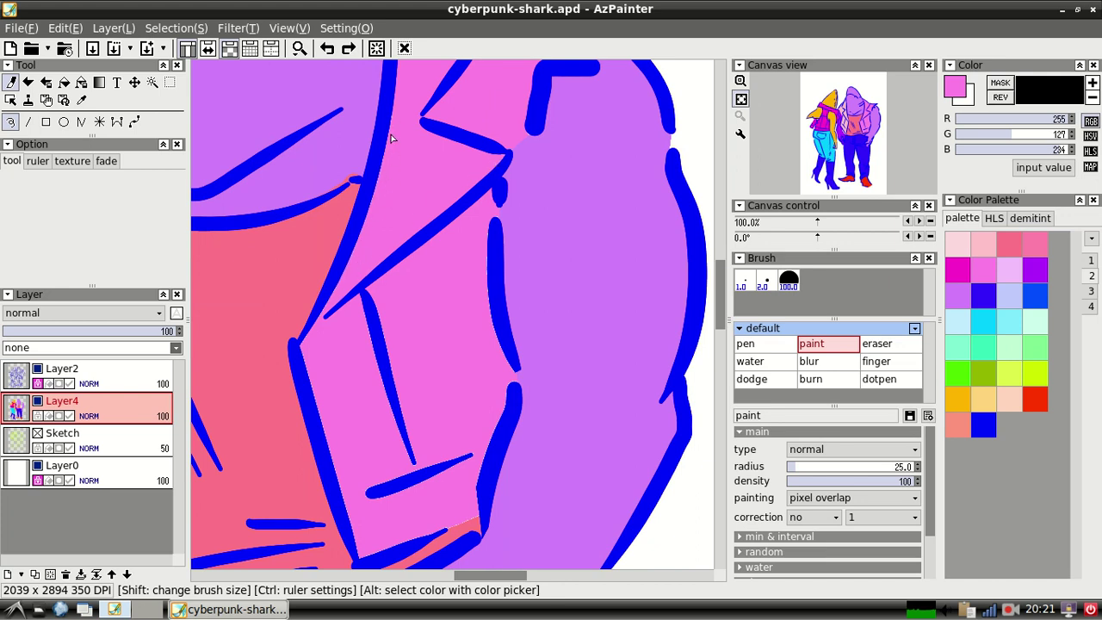
{"action": "scroll", "coordinate": [515, 325], "scroll_direction": "up", "scroll_amount": 3}
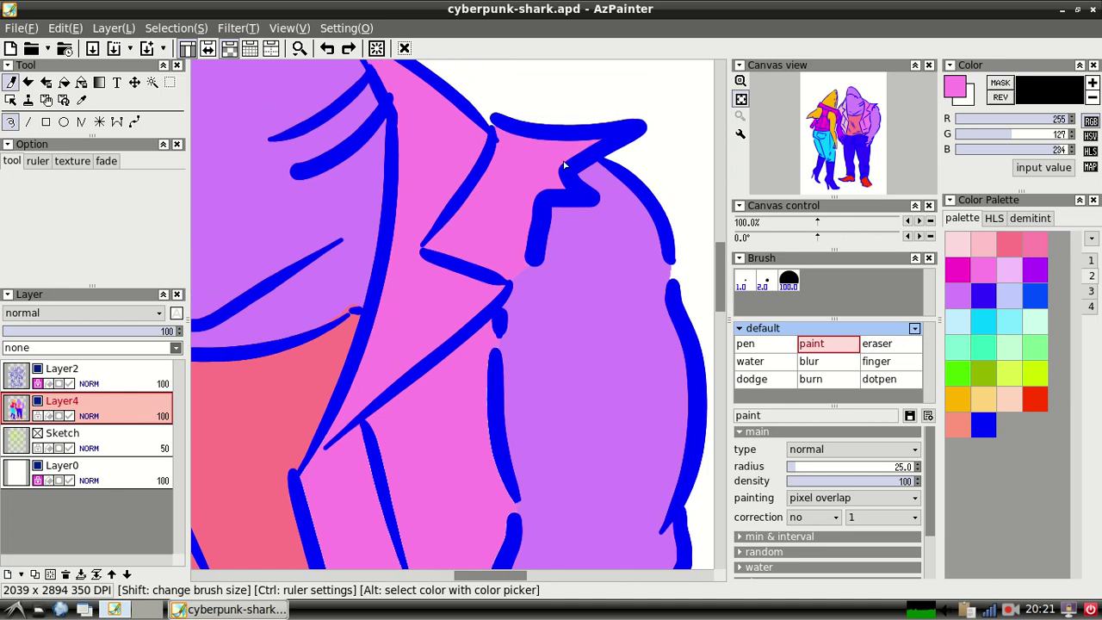
{"action": "scroll", "coordinate": [585, 290], "scroll_direction": "down", "scroll_amount": 4}
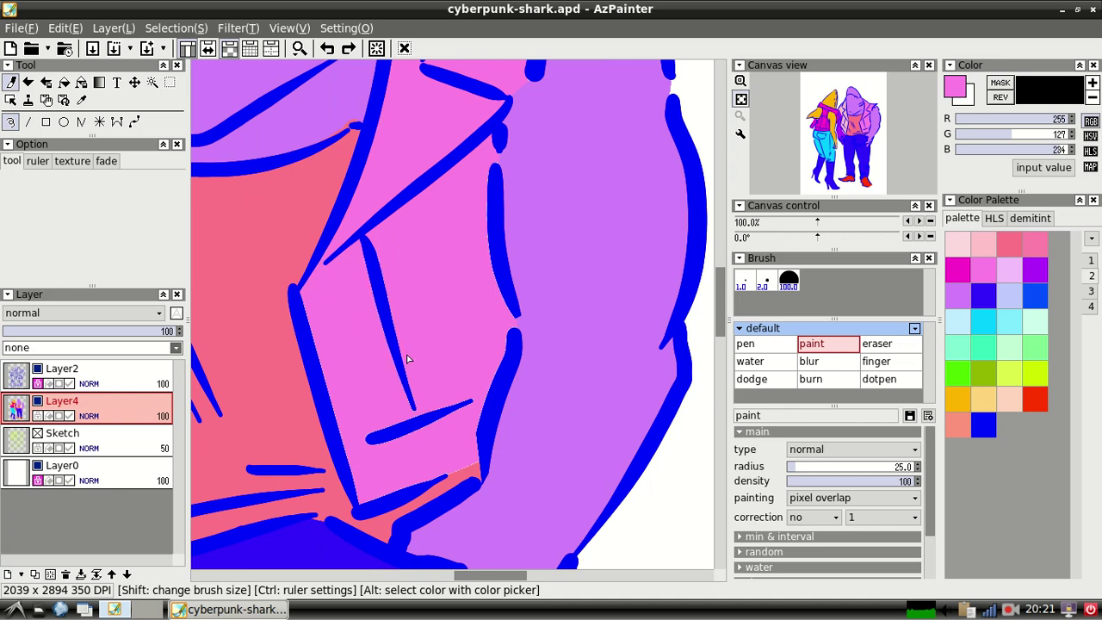
{"action": "left_click_drag", "start_coordinate": [469, 402], "coordinate": [399, 428]}
{"action": "left_click_drag", "start_coordinate": [720, 338], "coordinate": [720, 307]}
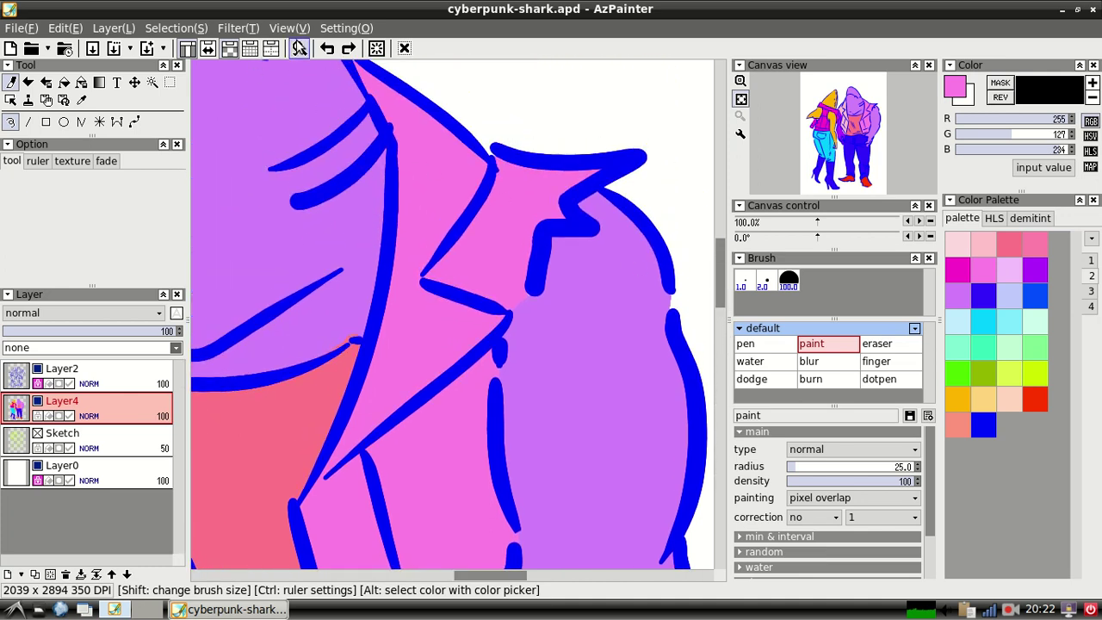
- Show both sharks at 25% and save the coloured drawing over cyberpunk-shark.apd
{"action": "left_click", "coordinate": [298, 48]}
{"action": "left_click", "coordinate": [330, 70]}
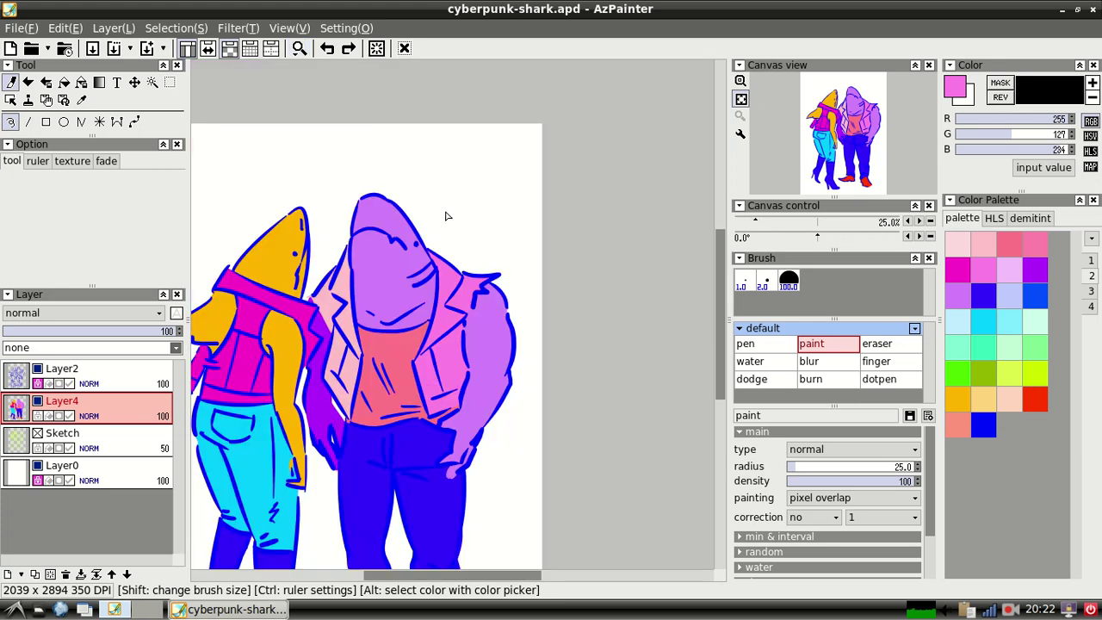
{"action": "left_click_drag", "start_coordinate": [486, 575], "coordinate": [473, 575]}
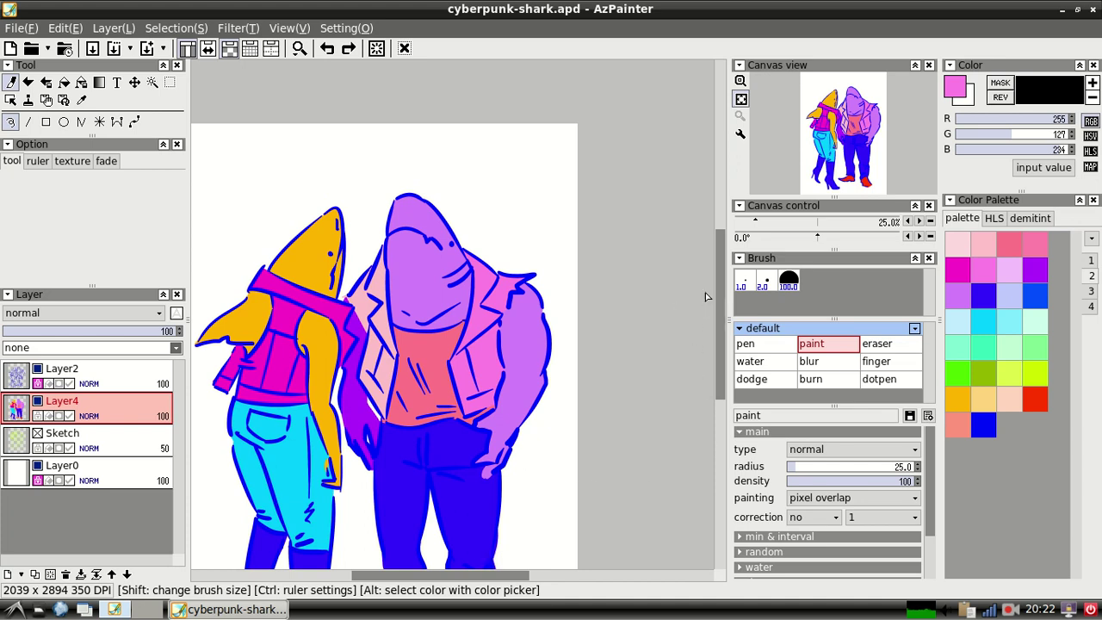
{"action": "mouse_move", "coordinate": [722, 290]}
{"action": "left_mouse_down"}
{"action": "mouse_move", "coordinate": [719, 392]}
{"action": "mouse_move", "coordinate": [710, 307]}
{"action": "left_mouse_up"}
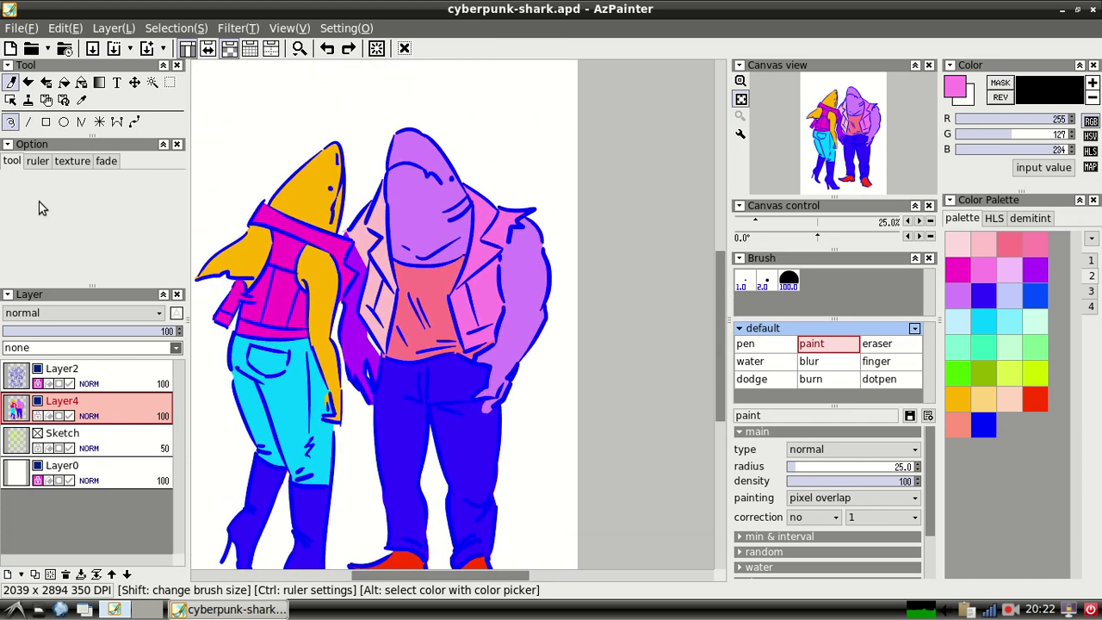
{"action": "left_click", "coordinate": [24, 28]}
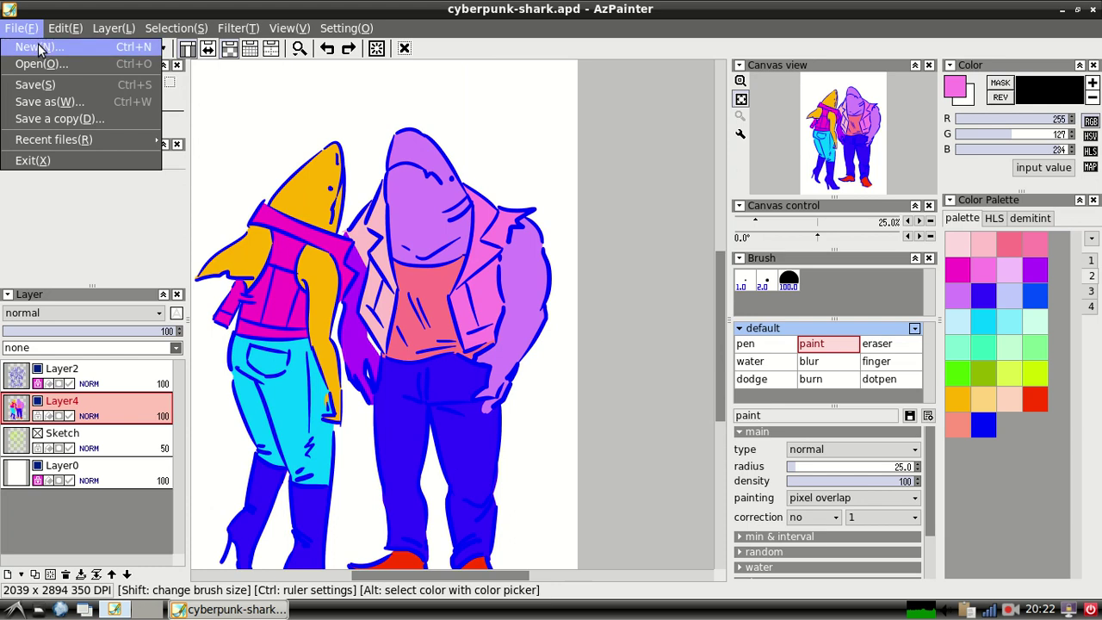
{"action": "left_click", "coordinate": [39, 84]}
{"action": "left_click", "coordinate": [510, 358]}
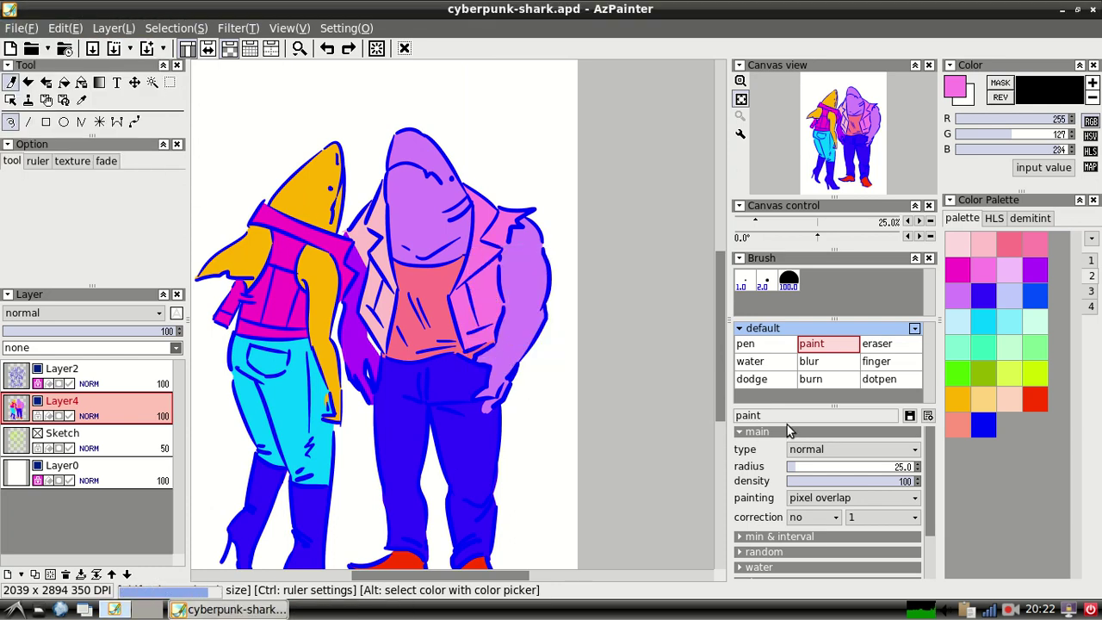
- Examine the coloured jacket at several zoom levels, finishing with both sharks centred at 25%
{"action": "left_click", "coordinate": [931, 222]}
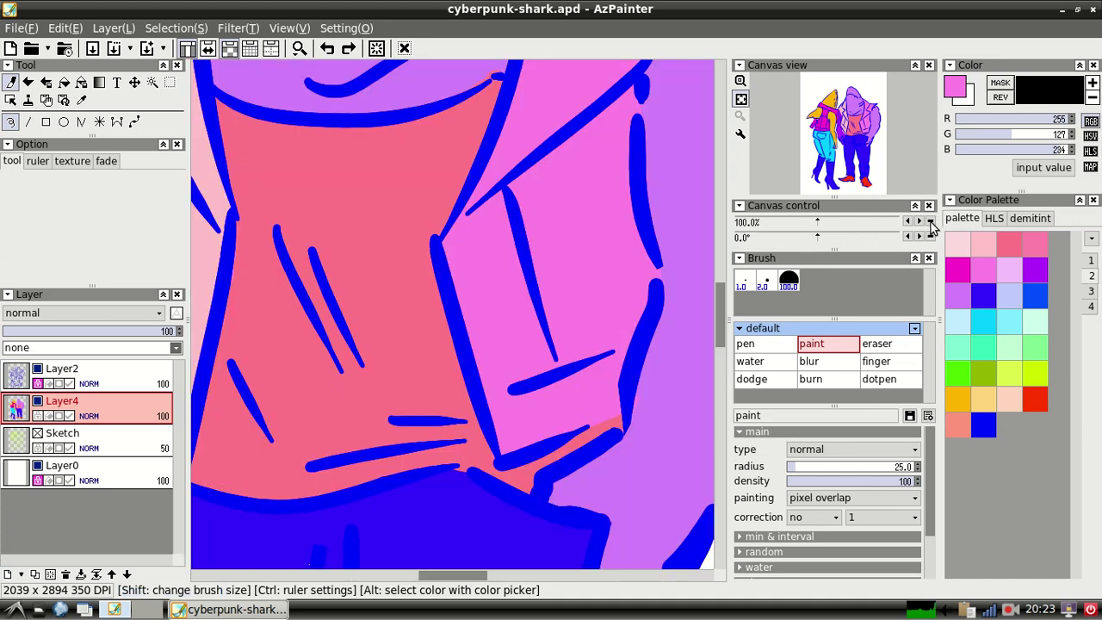
{"action": "left_click", "coordinate": [909, 221]}
{"action": "left_click", "coordinate": [910, 222]}
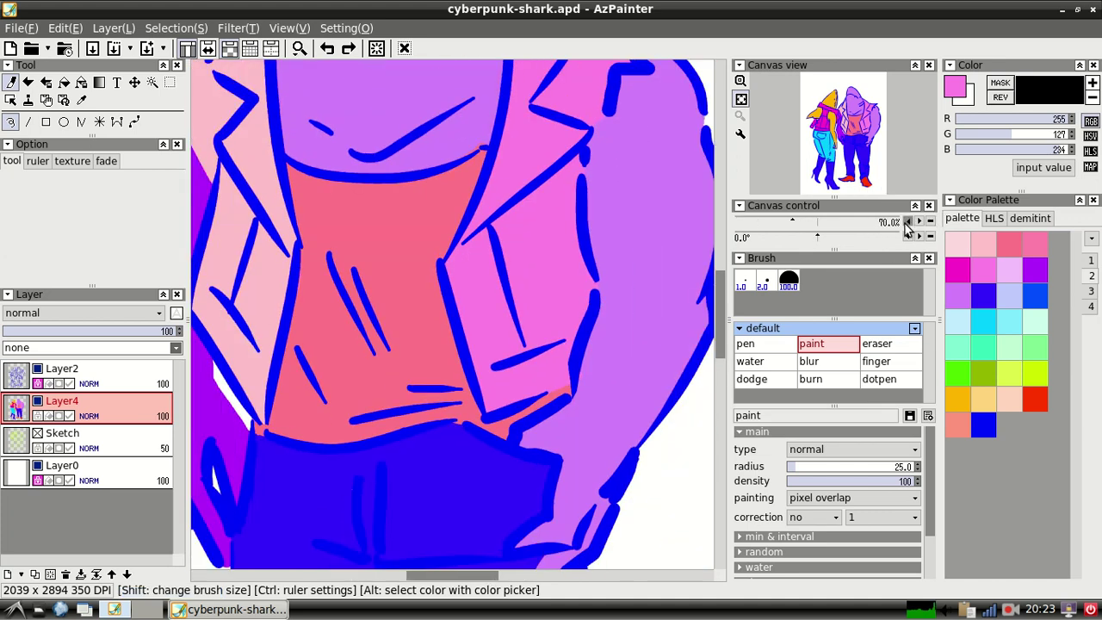
{"action": "left_click", "coordinate": [909, 221]}
{"action": "left_click", "coordinate": [909, 222]}
{"action": "left_click", "coordinate": [299, 49]}
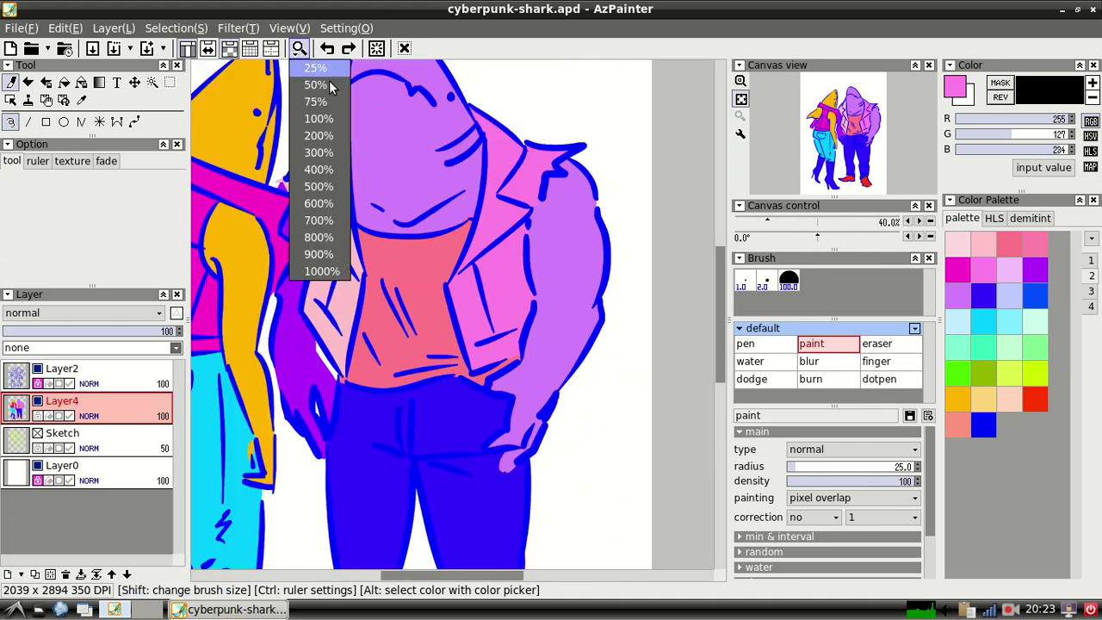
{"action": "left_click", "coordinate": [332, 119]}
{"action": "left_click", "coordinate": [299, 48]}
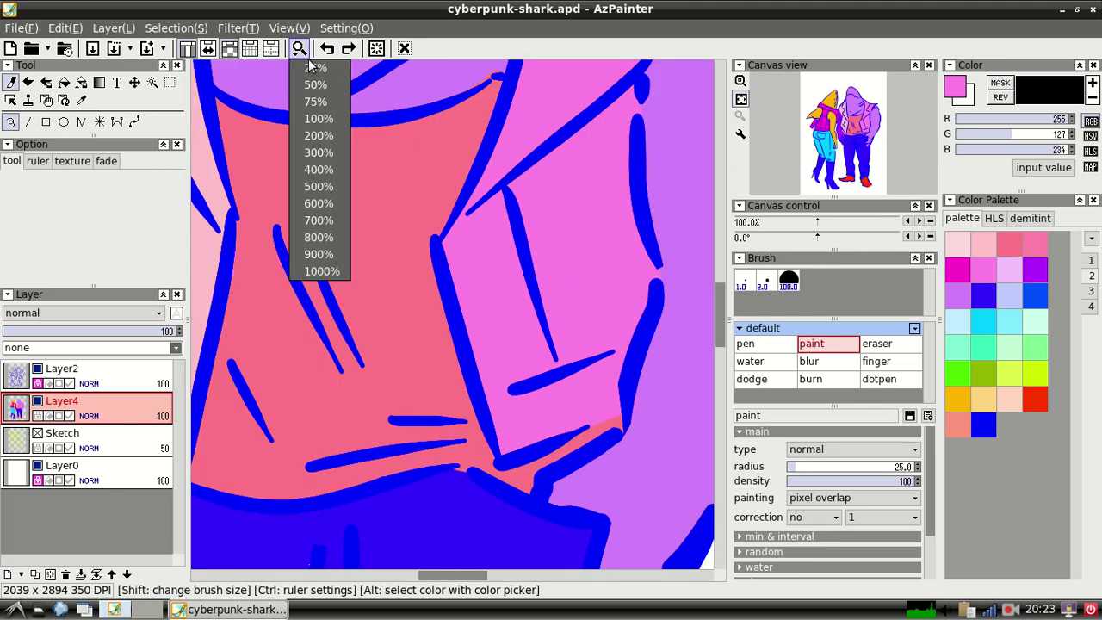
{"action": "left_click", "coordinate": [332, 68]}
{"action": "left_click_drag", "start_coordinate": [510, 574], "coordinate": [474, 575]}
{"action": "right_click", "coordinate": [1011, 609]}
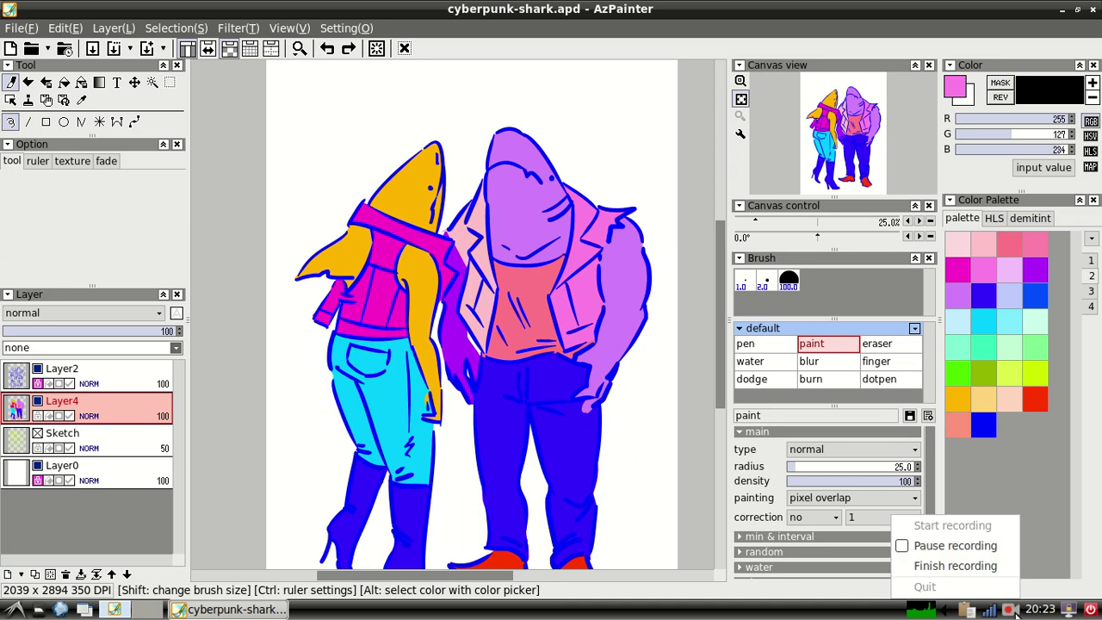